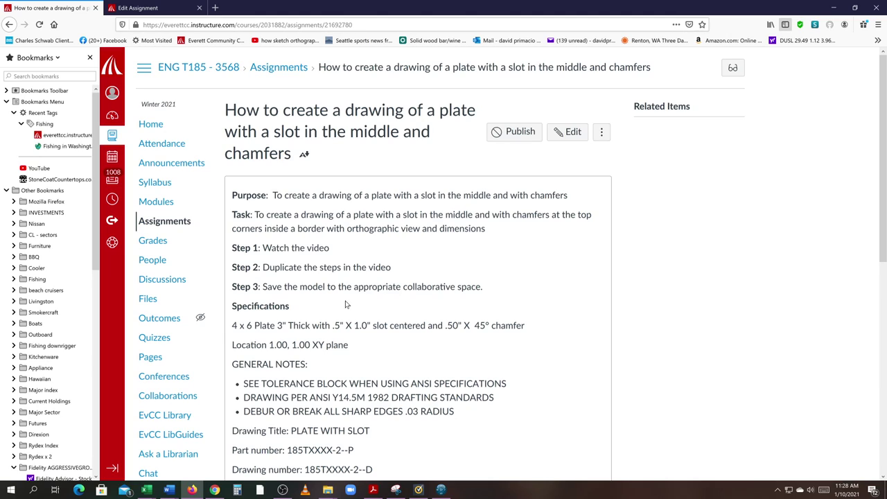
Examine the plate-with-slot assignment's specifications, general notes, drawing title, part and drawing numbers, material and lessons learned
{"action": "scroll", "coordinate": [347, 304], "scroll_direction": "down", "scroll_amount": 1}
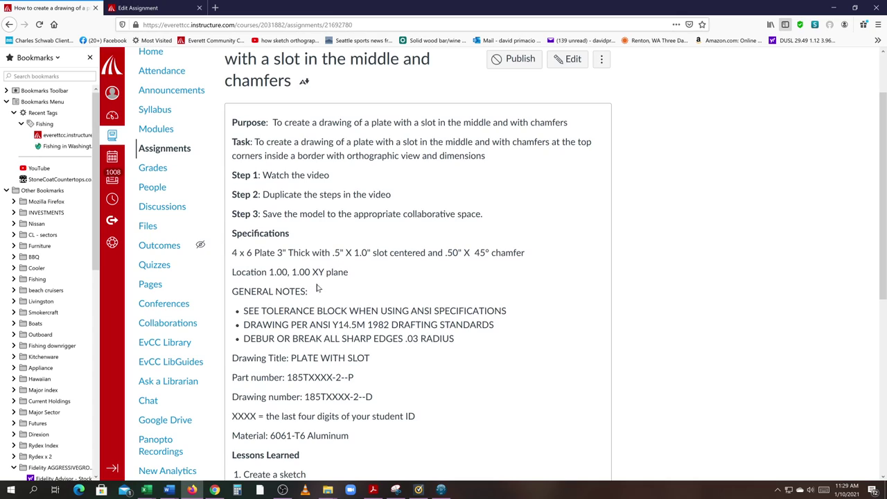
{"action": "scroll", "coordinate": [357, 275], "scroll_direction": "down", "scroll_amount": 2}
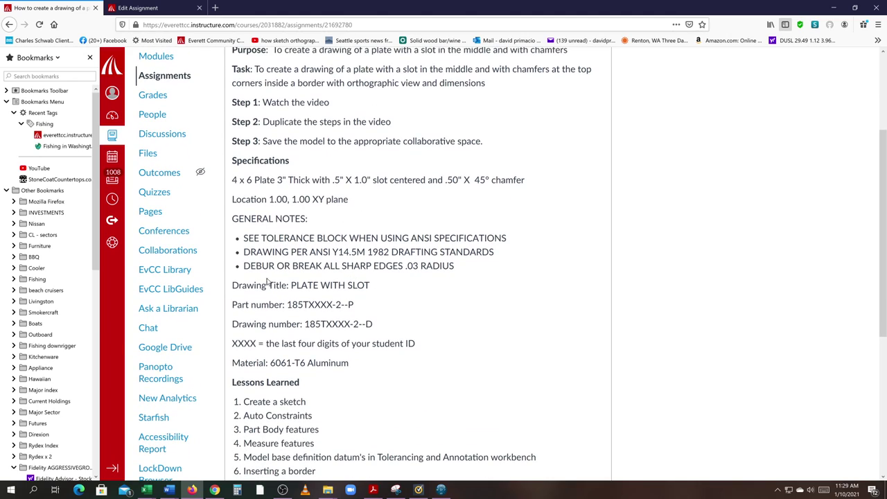
{"action": "scroll", "coordinate": [416, 263], "scroll_direction": "down", "scroll_amount": 6}
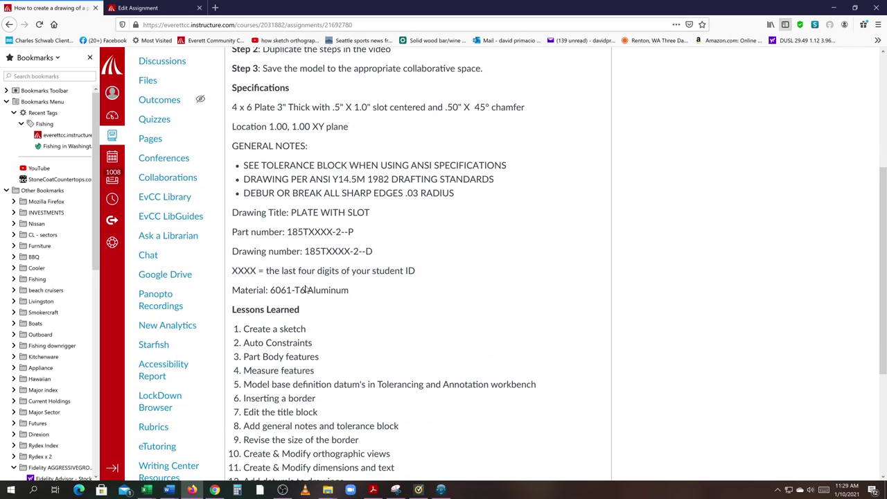
{"action": "scroll", "coordinate": [416, 263], "scroll_direction": "up", "scroll_amount": 2}
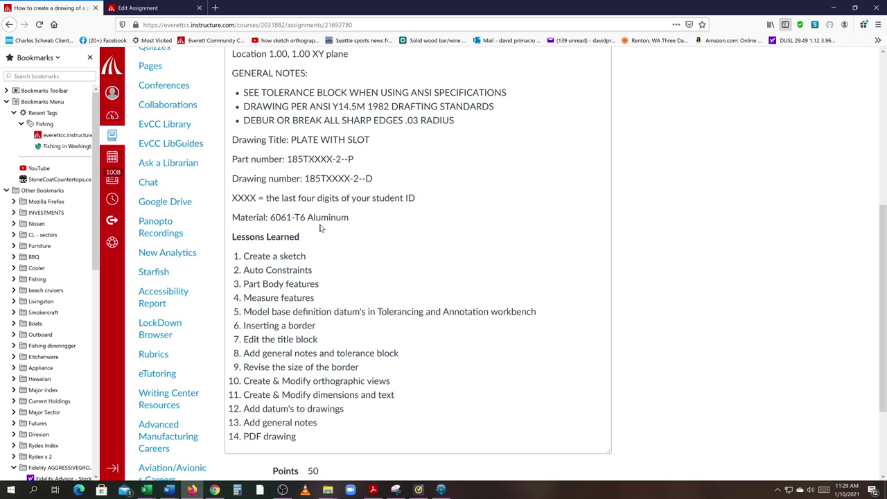
{"action": "scroll", "coordinate": [376, 207], "scroll_direction": "down", "scroll_amount": 2}
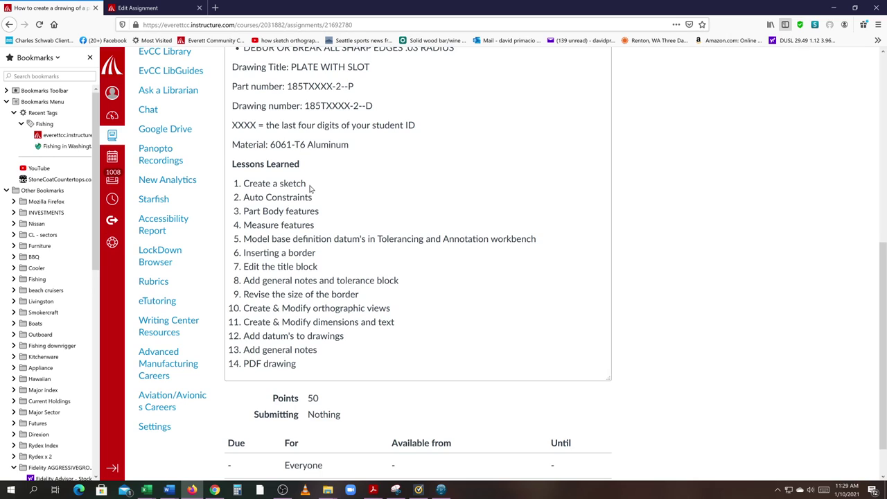
{"action": "scroll", "coordinate": [310, 188], "scroll_direction": "up", "scroll_amount": 4}
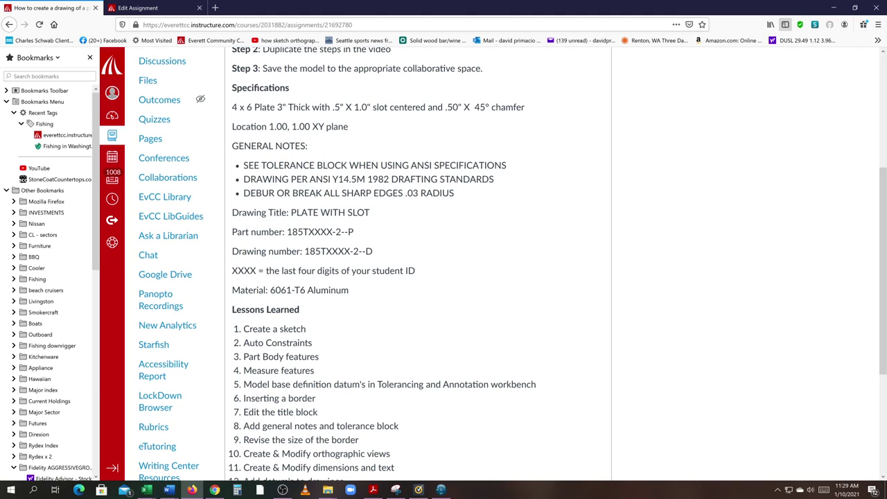
{"action": "scroll", "coordinate": [298, 140], "scroll_direction": "down", "scroll_amount": 1}
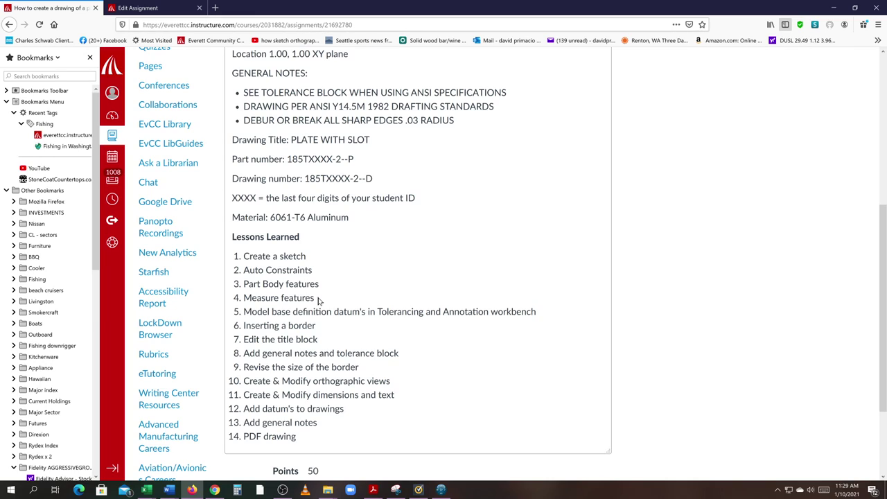
{"action": "scroll", "coordinate": [329, 320], "scroll_direction": "down", "scroll_amount": 2}
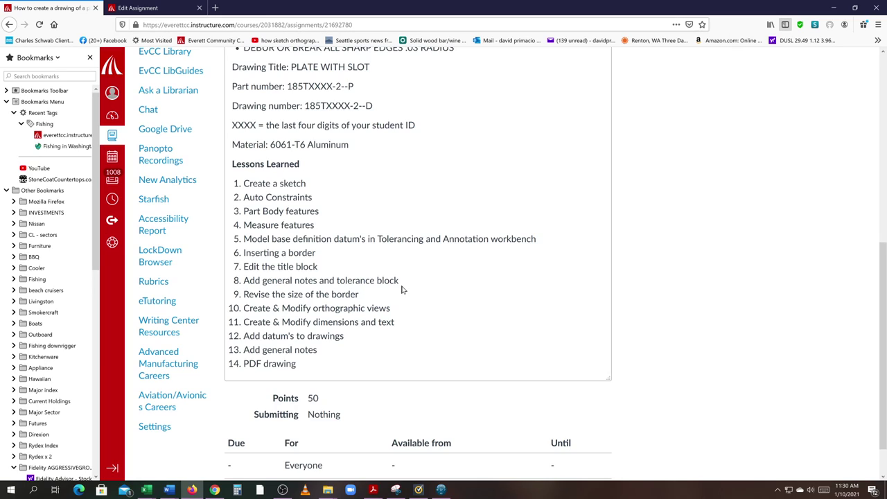
{"action": "scroll", "coordinate": [402, 289], "scroll_direction": "up", "scroll_amount": 4}
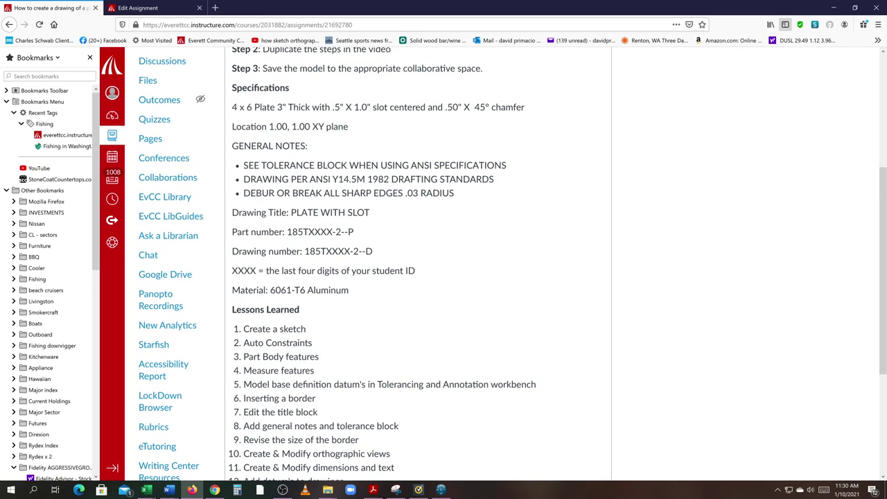
{"action": "scroll", "coordinate": [443, 307], "scroll_direction": "down", "scroll_amount": 4}
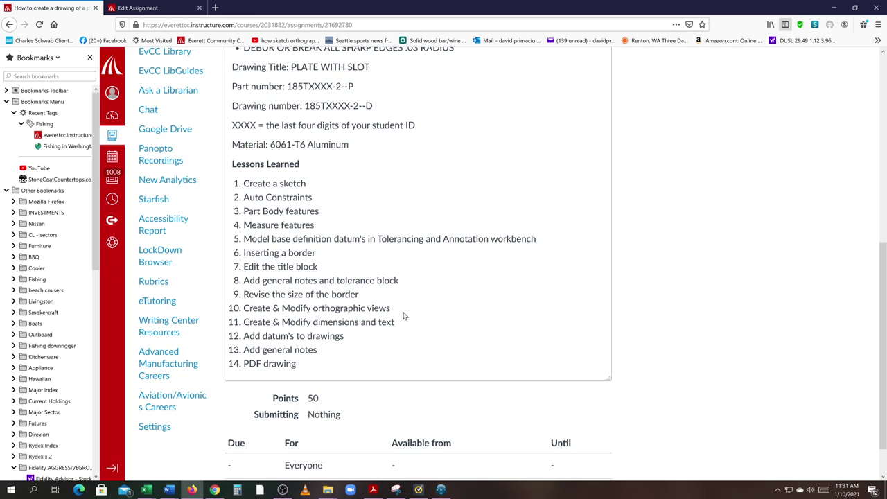
{"action": "scroll", "coordinate": [402, 313], "scroll_direction": "down", "scroll_amount": 1}
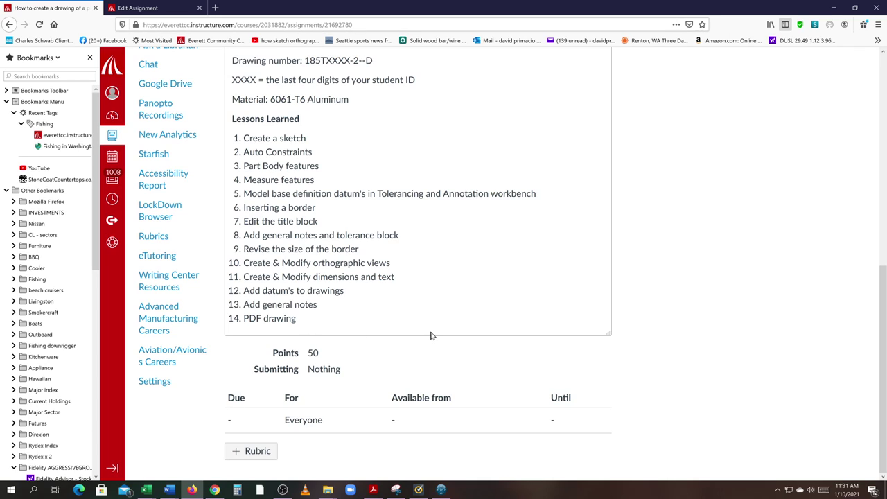
{"action": "scroll", "coordinate": [430, 335], "scroll_direction": "up", "scroll_amount": 6}
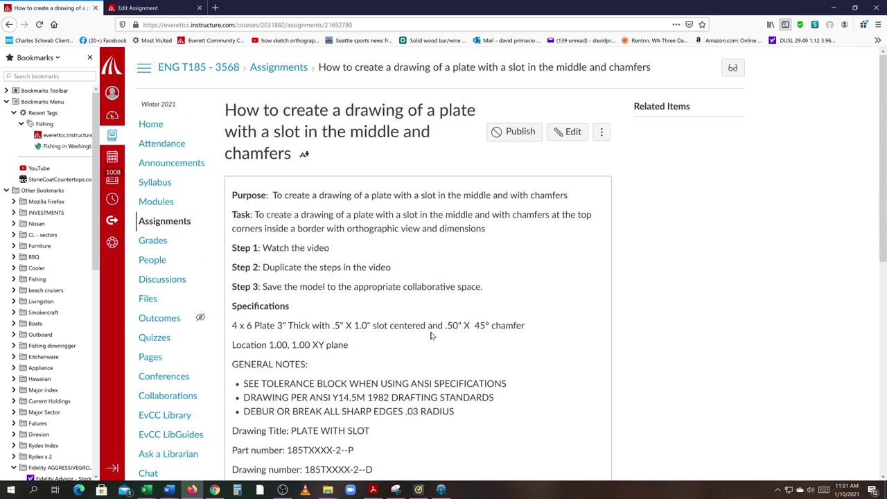
{"action": "scroll", "coordinate": [430, 334], "scroll_direction": "down", "scroll_amount": 2}
{"action": "scroll", "coordinate": [430, 336], "scroll_direction": "down", "scroll_amount": 2}
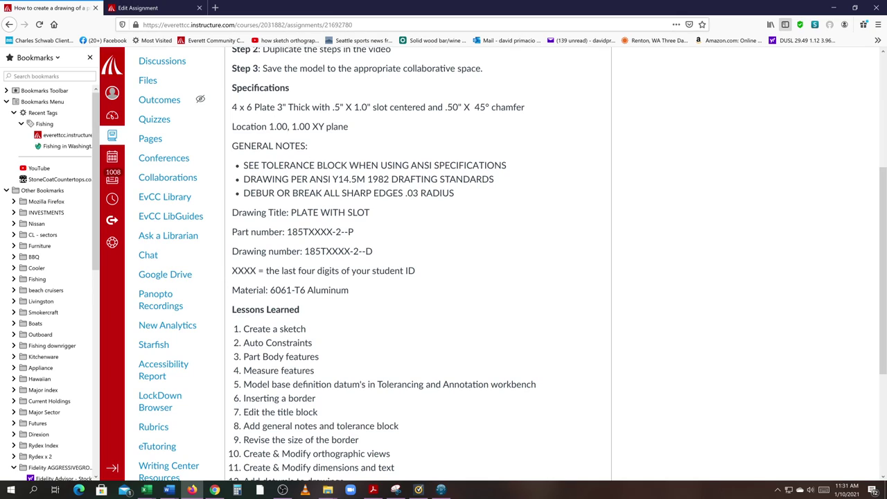
Switch to 3DEXPERIENCE CATIA and set the physical product's title to 185ETXXXX-2--P
{"action": "left_click", "coordinate": [442, 489]}
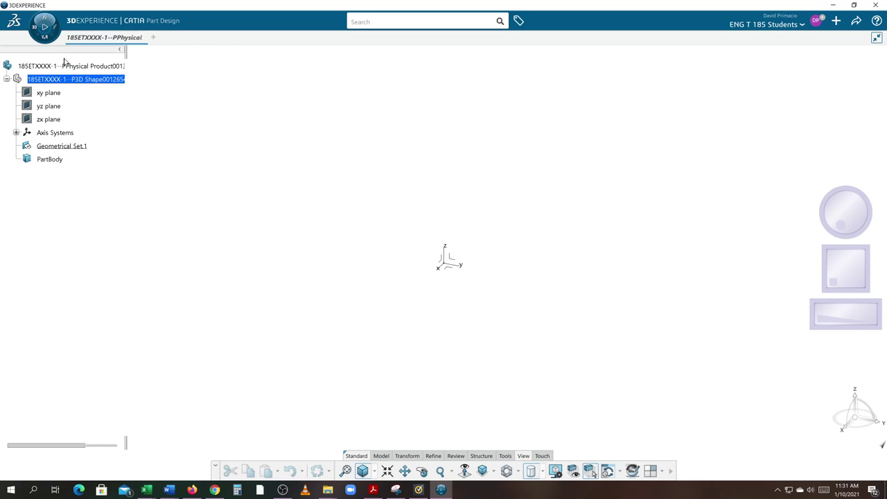
{"action": "right_click", "coordinate": [71, 67]}
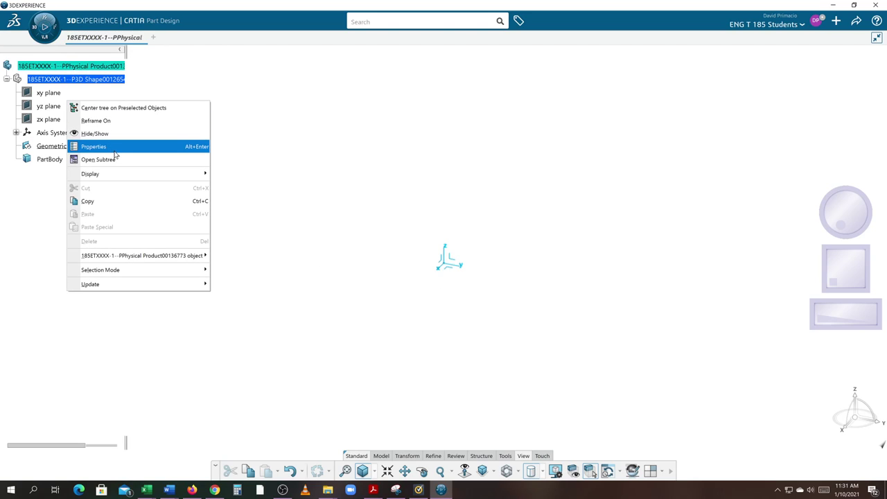
{"action": "left_click", "coordinate": [117, 148]}
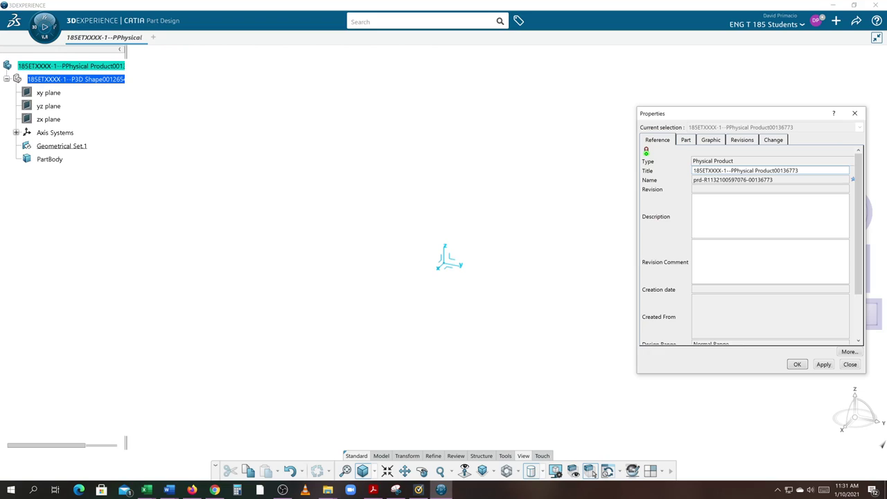
{"action": "left_click_drag", "start_coordinate": [799, 171], "coordinate": [741, 170]}
{"action": "key", "text": "shift+Left"}
{"action": "key", "text": "shift+Left"}
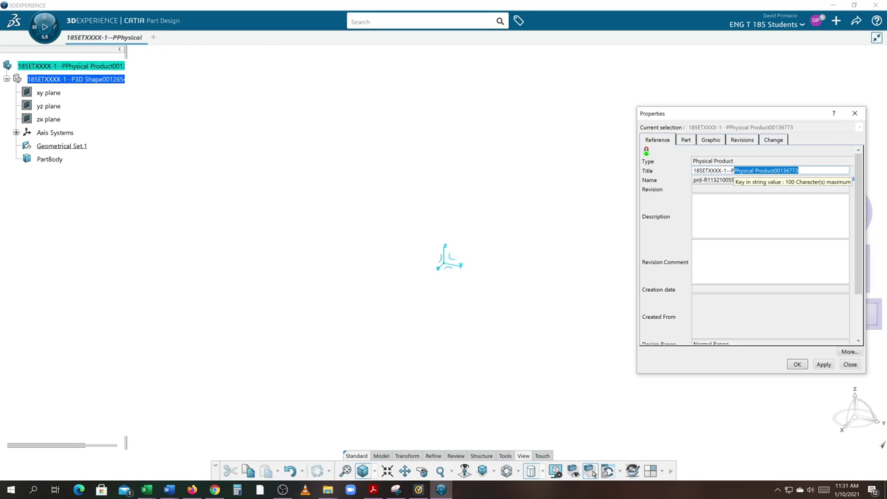
{"action": "key", "text": "BackSpace"}
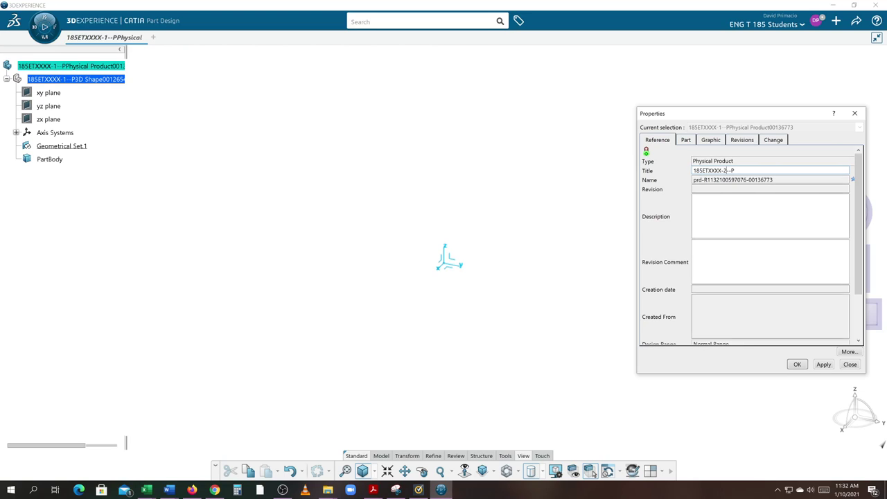
{"action": "left_click", "coordinate": [824, 366]}
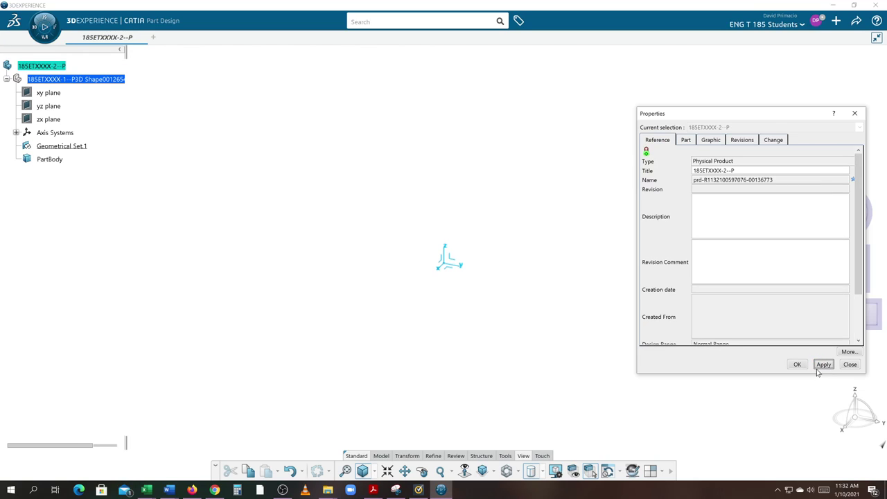
{"action": "left_click", "coordinate": [792, 367]}
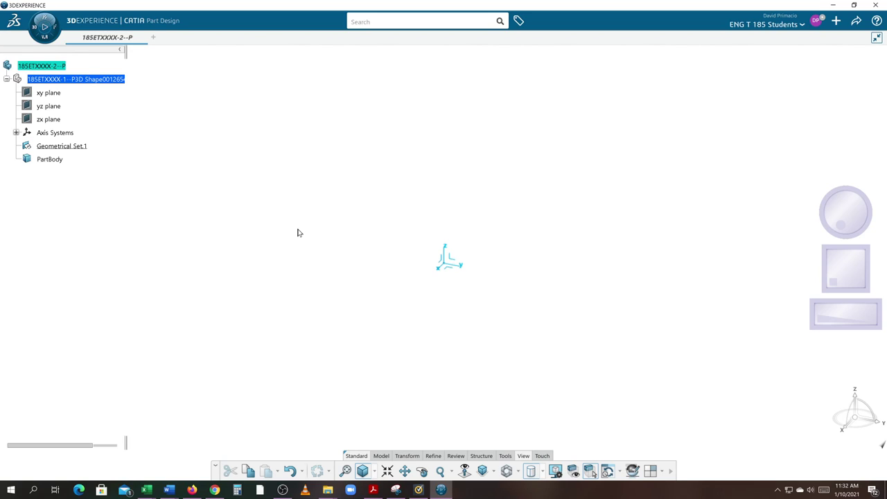
Define the PartBody as the in-work object
{"action": "left_click", "coordinate": [46, 160]}
{"action": "right_click", "coordinate": [45, 161]}
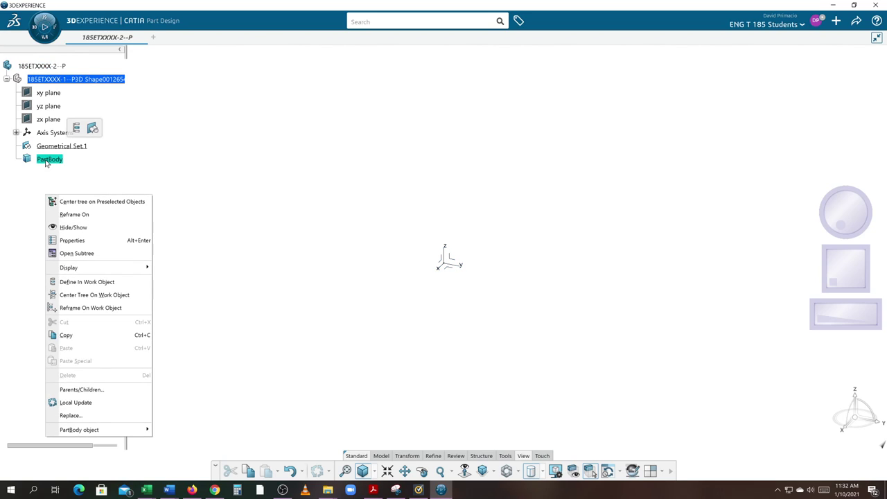
{"action": "left_click", "coordinate": [73, 283]}
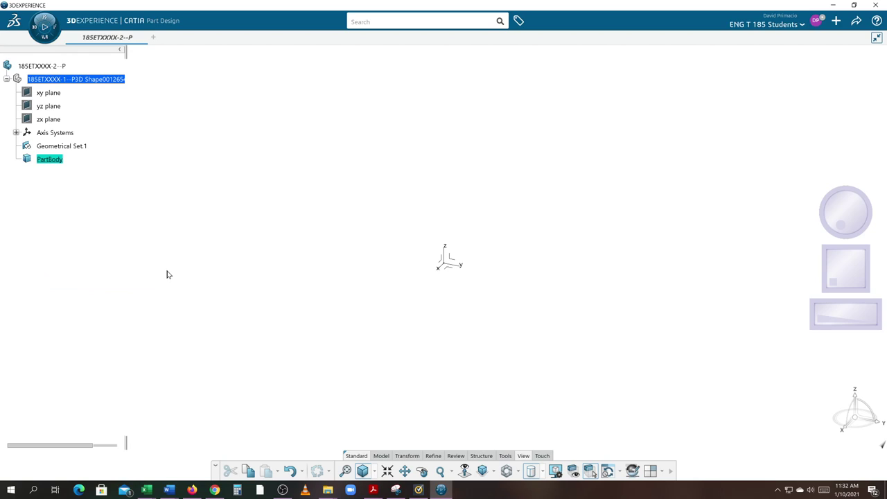
{"action": "left_click", "coordinate": [175, 267]}
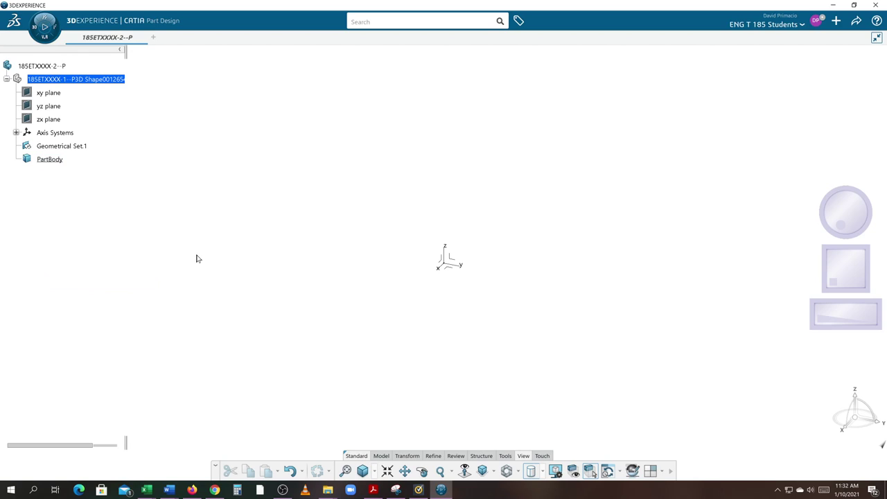
Start a sketch on the xy plane and orient it to the normal view with X running horizontally and Y upward
{"action": "left_click", "coordinate": [452, 267]}
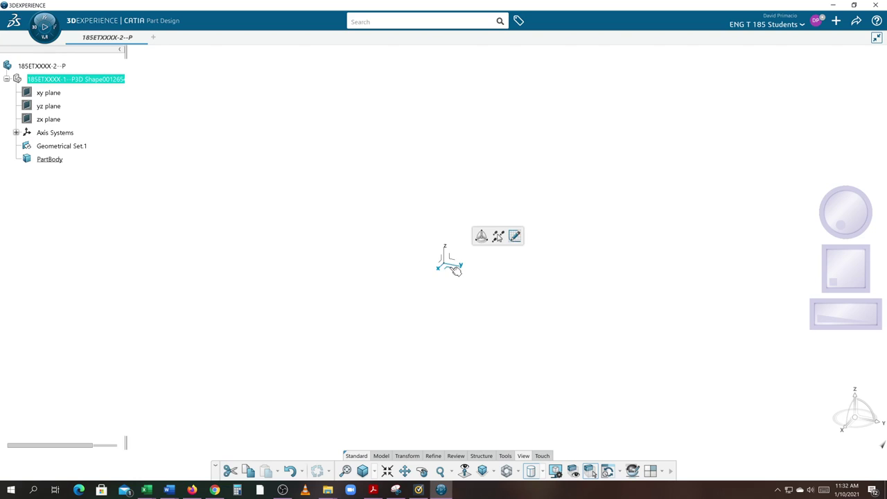
{"action": "left_click", "coordinate": [514, 236]}
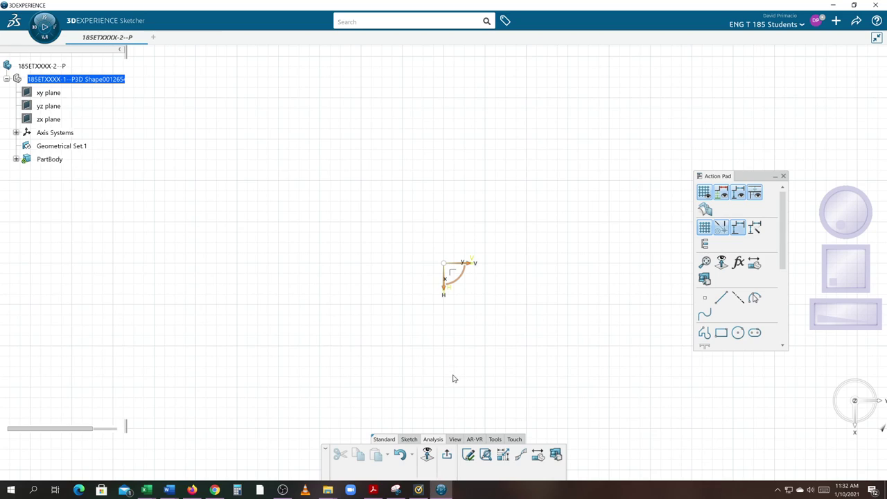
{"action": "left_click", "coordinate": [457, 442]}
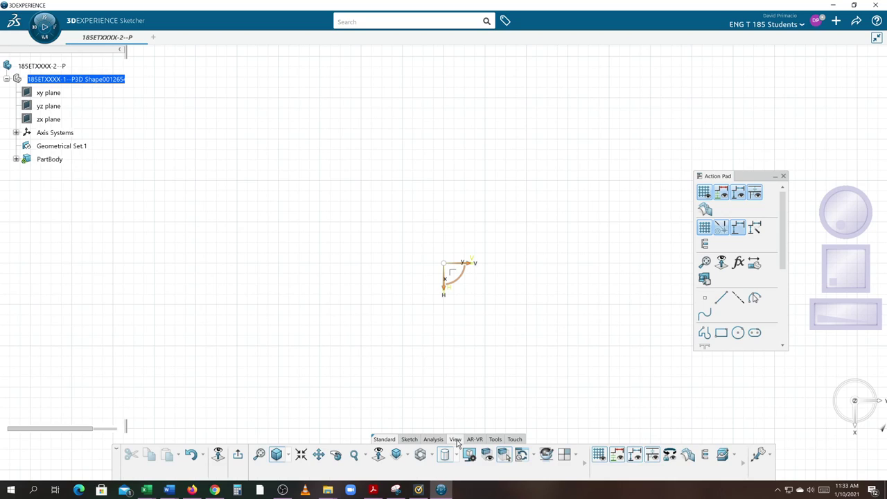
{"action": "left_click", "coordinate": [378, 456]}
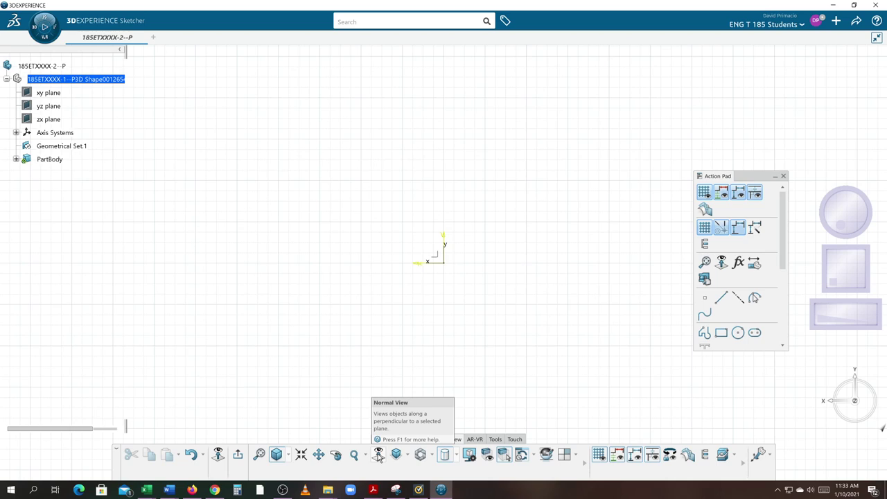
{"action": "left_click", "coordinate": [378, 453]}
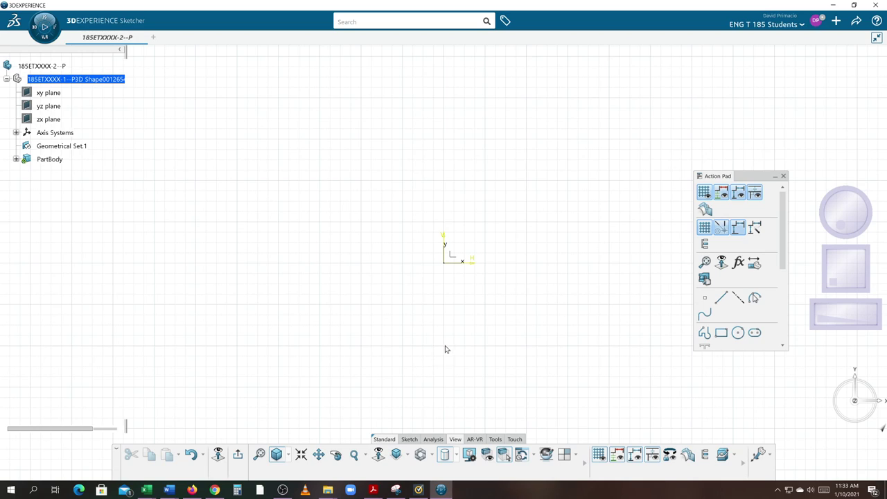
{"action": "mouse_move", "coordinate": [460, 323]}
{"action": "middle_mouse_down"}
{"action": "mouse_move", "coordinate": [425, 293]}
{"action": "mouse_move", "coordinate": [422, 268]}
{"action": "middle_mouse_up"}
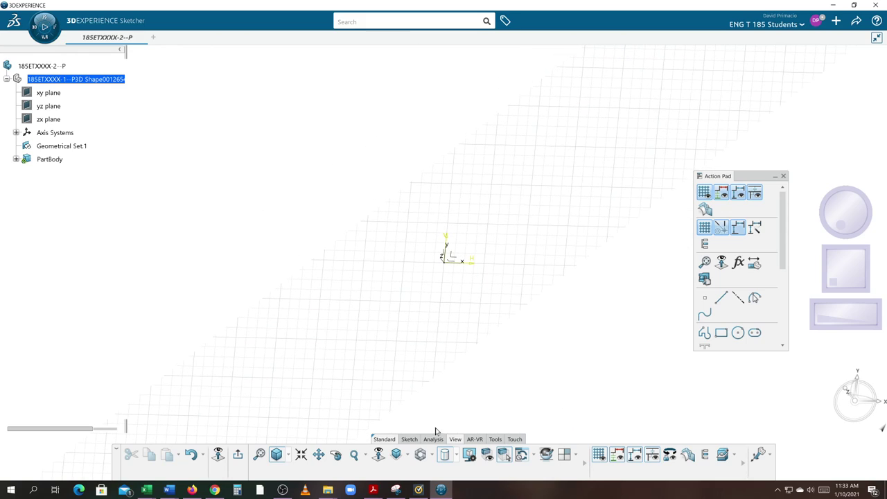
{"action": "left_click", "coordinate": [379, 456]}
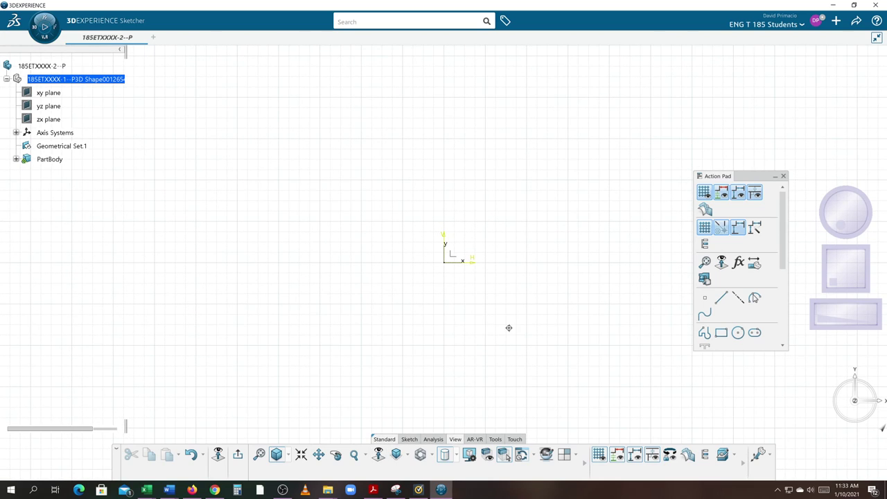
Sketch a horizontal rectangle in the positive X, positive Y quadrant, offset from the origin along both axes
{"action": "mouse_move", "coordinate": [509, 328]}
{"action": "middle_mouse_down"}
{"action": "mouse_move", "coordinate": [441, 366]}
{"action": "mouse_move", "coordinate": [356, 394]}
{"action": "mouse_move", "coordinate": [328, 410]}
{"action": "mouse_move", "coordinate": [332, 416]}
{"action": "middle_mouse_up"}
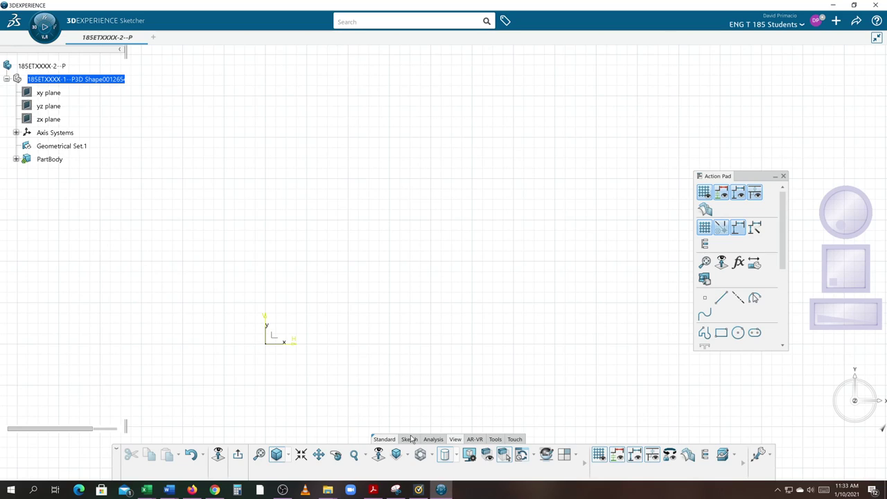
{"action": "mouse_move", "coordinate": [409, 443]}
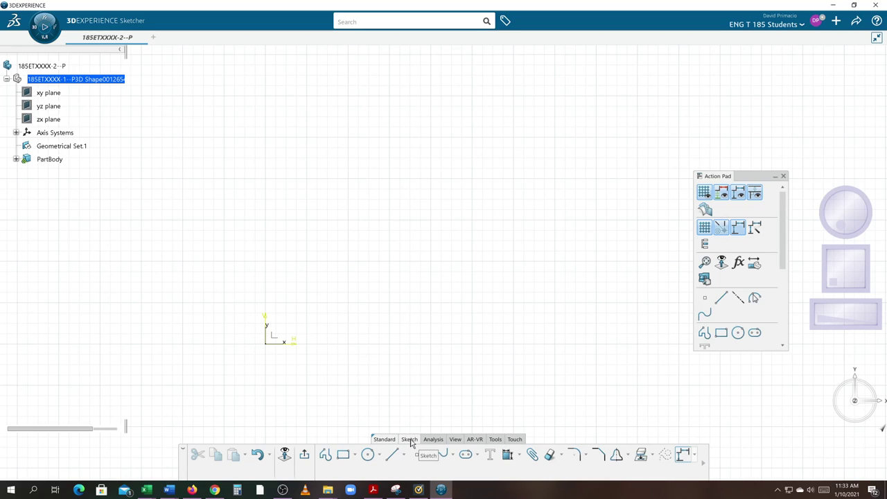
{"action": "left_click", "coordinate": [344, 455]}
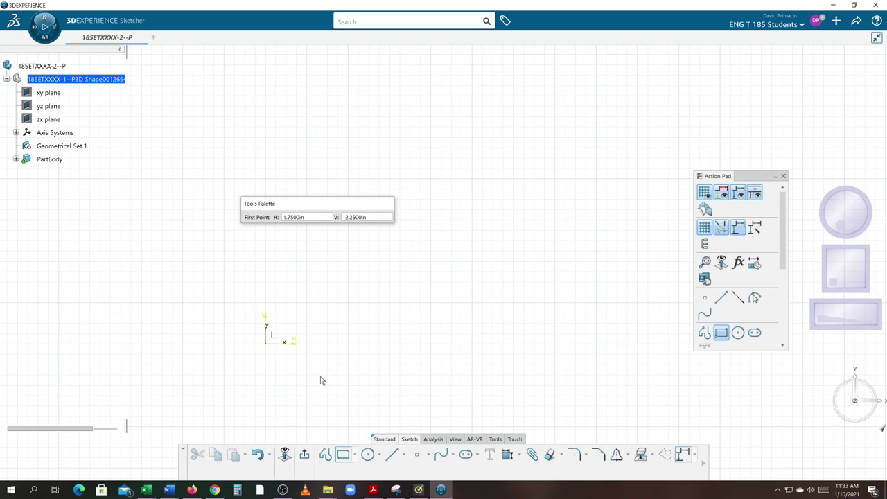
{"action": "left_click", "coordinate": [309, 305]}
{"action": "scroll", "coordinate": [293, 328], "scroll_direction": "down", "scroll_amount": 3}
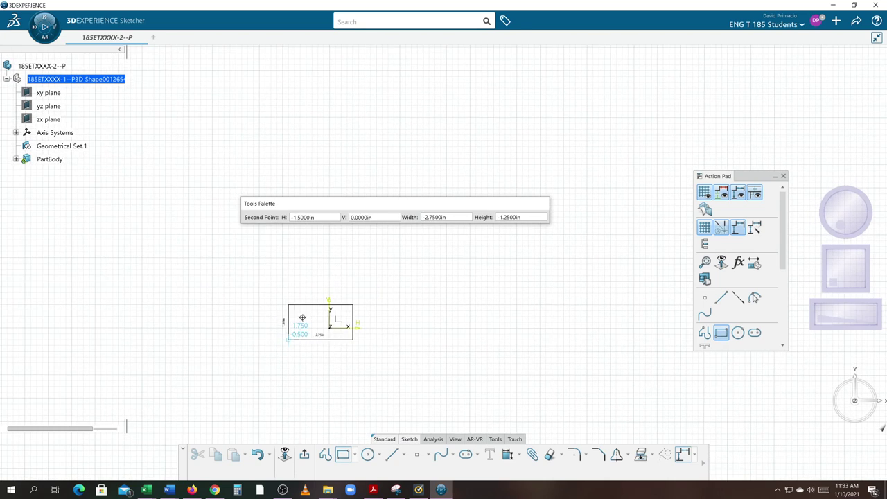
{"action": "left_click", "coordinate": [491, 237]}
{"action": "left_click", "coordinate": [286, 351]}
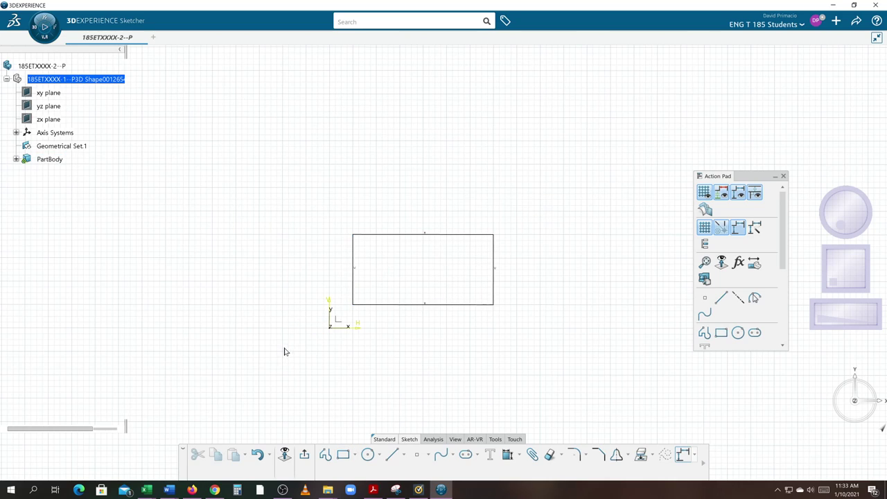
Auto-constrain the whole sketch using the rectangle's left and bottom edges as reference elements and the Stacked constraint mode
{"action": "left_click_drag", "start_coordinate": [277, 202], "coordinate": [562, 377]}
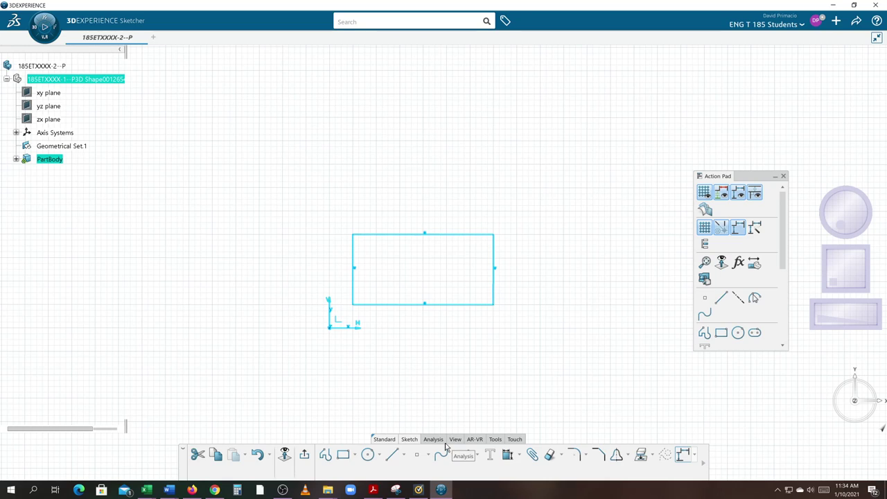
{"action": "left_click", "coordinate": [518, 457]}
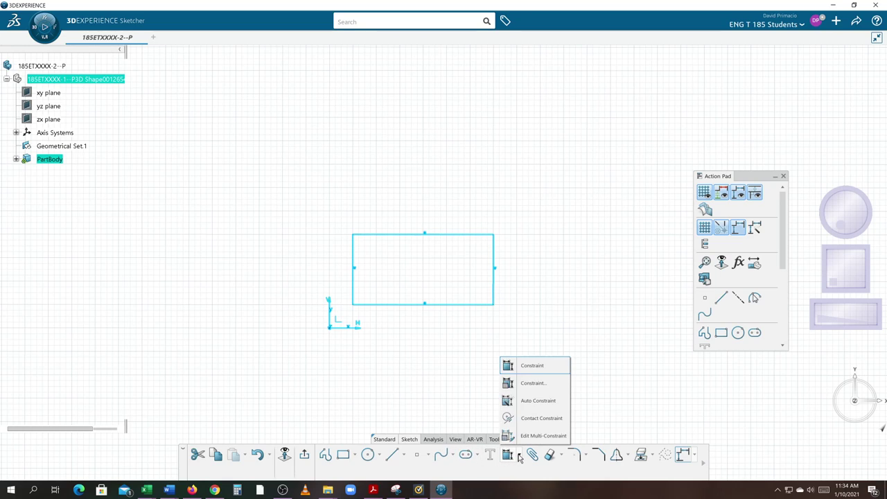
{"action": "left_click", "coordinate": [538, 400]}
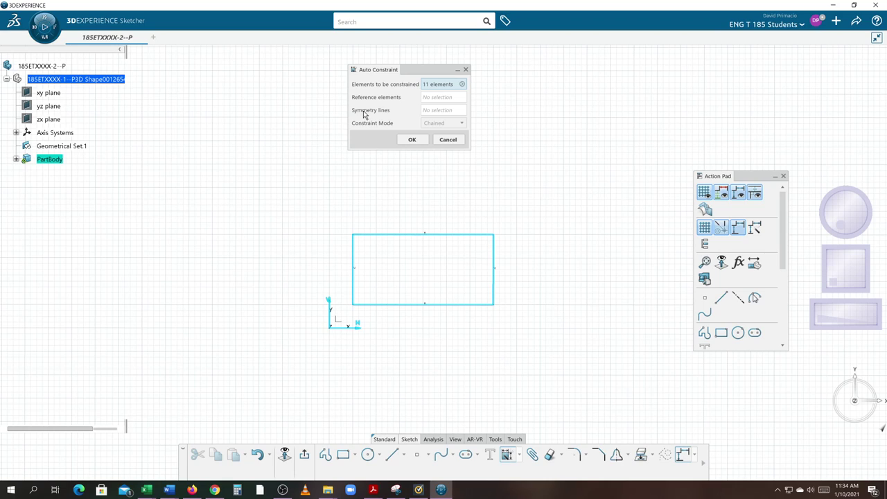
{"action": "left_click_drag", "start_coordinate": [420, 70], "coordinate": [412, 109]}
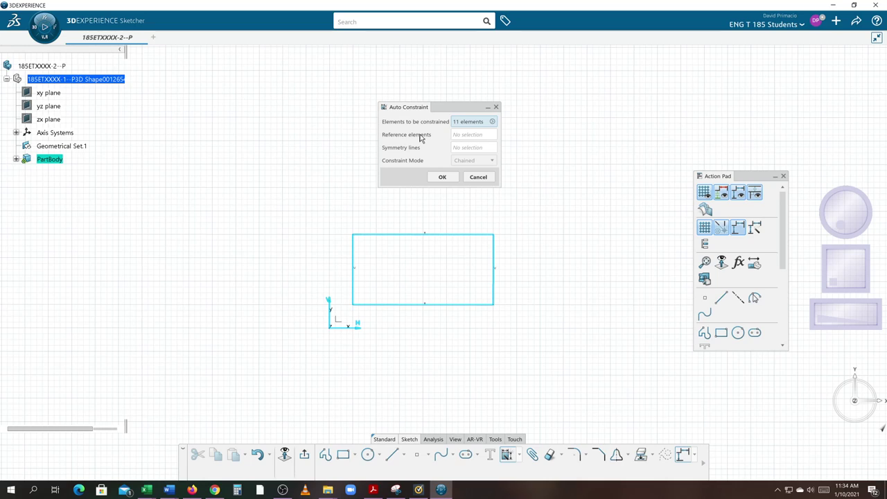
{"action": "left_click", "coordinate": [460, 136]}
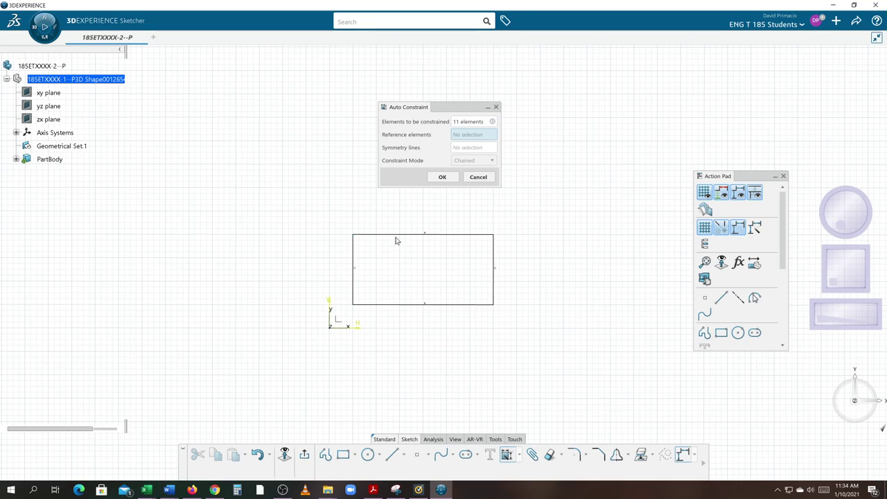
{"action": "left_click", "coordinate": [356, 286]}
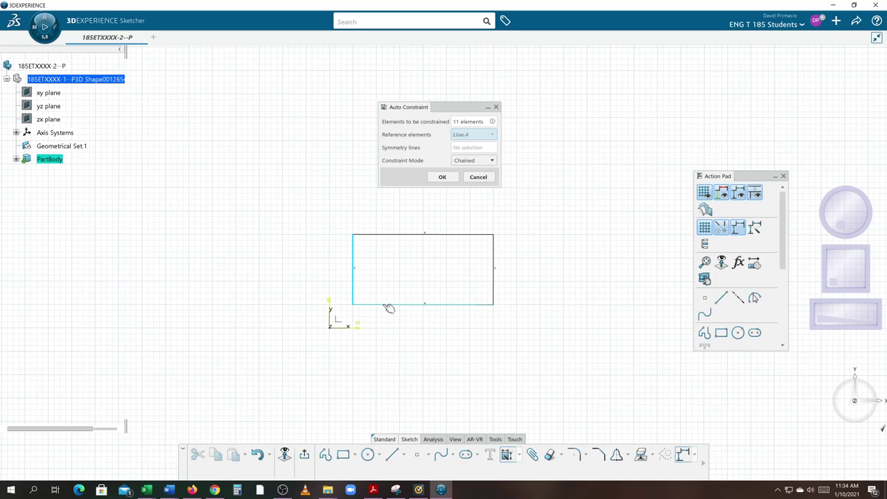
{"action": "left_click", "coordinate": [388, 304]}
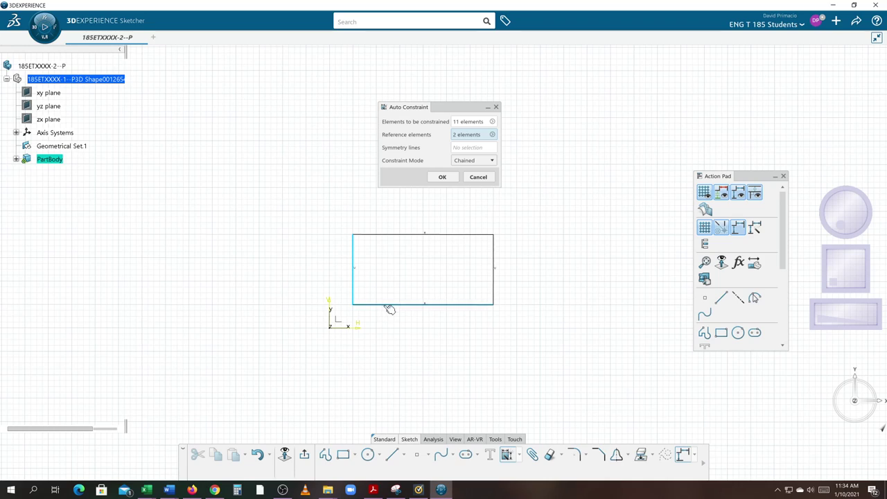
{"action": "left_click", "coordinate": [465, 161]}
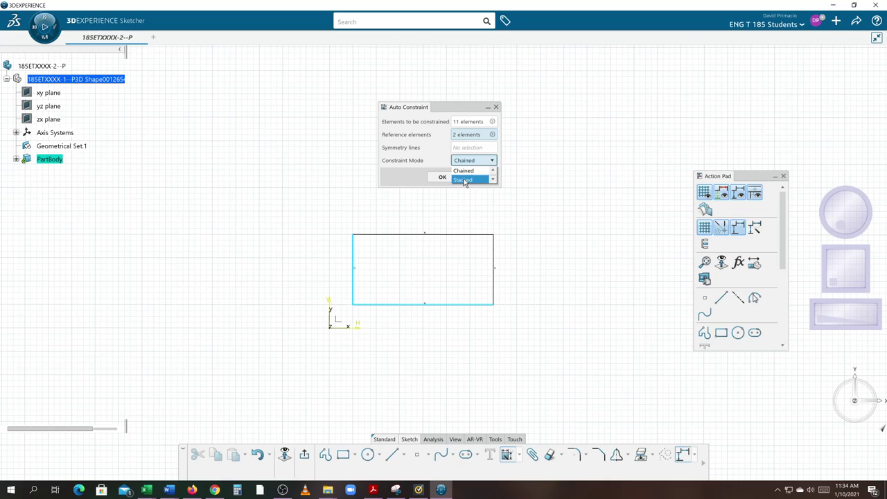
{"action": "left_click", "coordinate": [463, 180]}
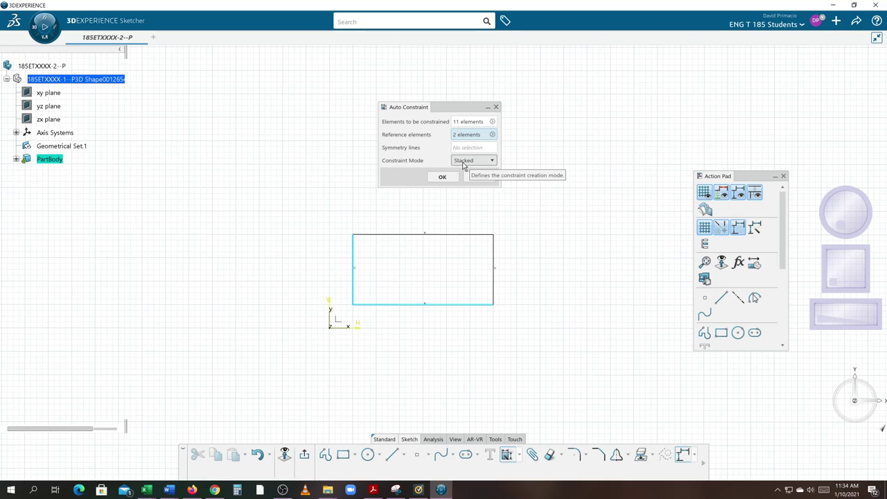
{"action": "left_click", "coordinate": [455, 137]}
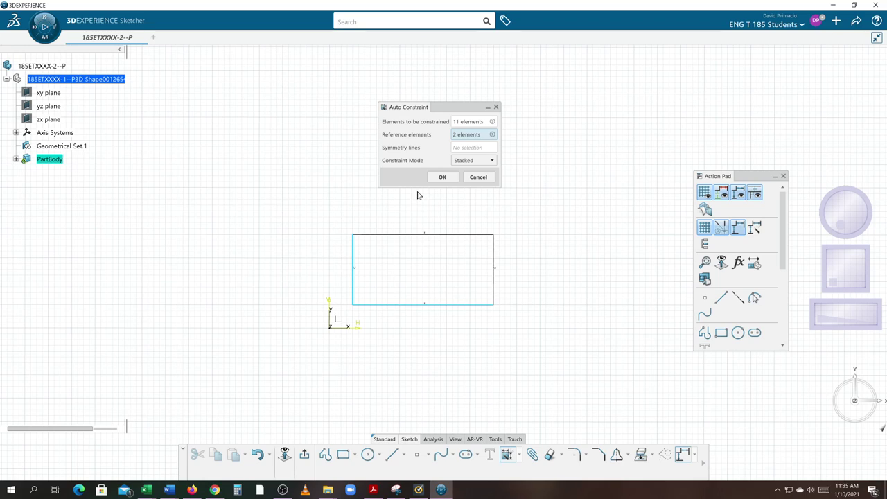
{"action": "left_click", "coordinate": [437, 177]}
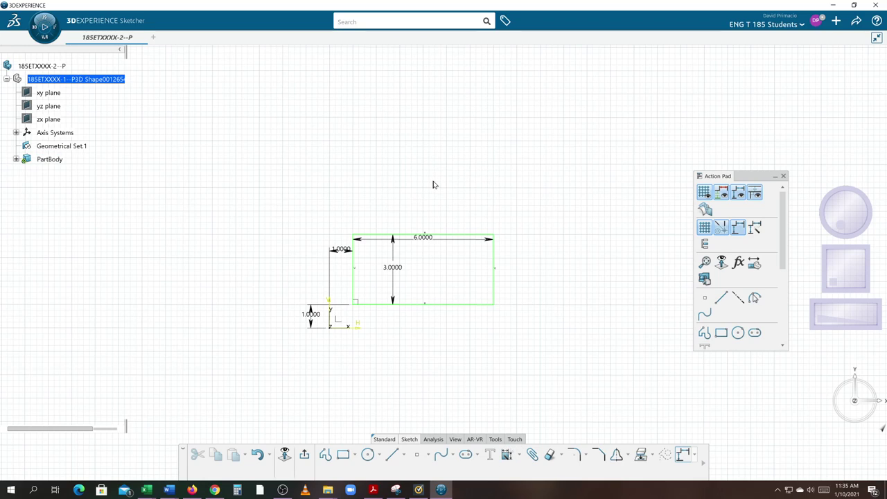
Reposition the width, height and horizontal offset dimensions clear of the rectangle's outline
{"action": "left_click_drag", "start_coordinate": [462, 244], "coordinate": [462, 199]}
{"action": "left_click_drag", "start_coordinate": [337, 254], "coordinate": [331, 350]}
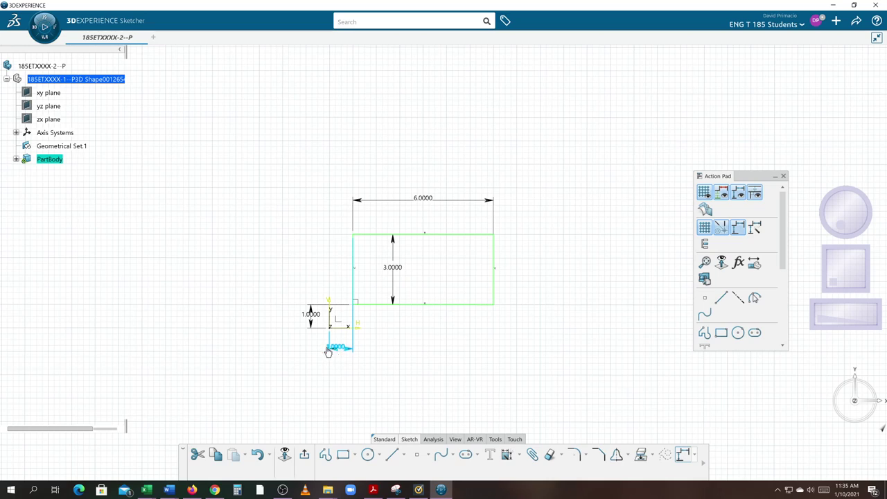
{"action": "left_click_drag", "start_coordinate": [392, 295], "coordinate": [313, 284]}
{"action": "left_click", "coordinate": [430, 350]}
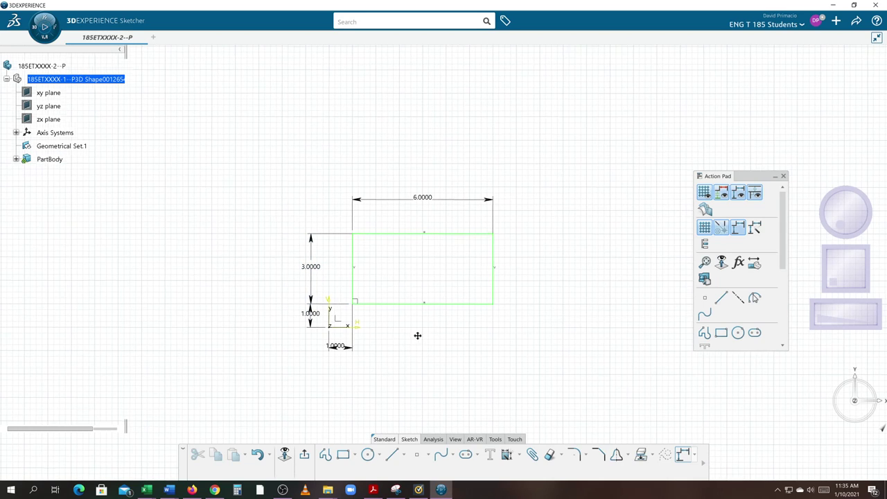
Sketch a horizontal elongated hole in the rectangle with centers at (3, 2.5) and (5, 2.5) in and a 0.25 in radius
{"action": "middle_click_drag", "start_coordinate": [417, 335], "coordinate": [409, 312]}
{"action": "mouse_move", "coordinate": [395, 353]}
{"action": "middle_mouse_down"}
{"action": "mouse_move", "coordinate": [469, 317]}
{"action": "mouse_move", "coordinate": [469, 351]}
{"action": "middle_mouse_up"}
{"action": "scroll", "coordinate": [469, 317], "scroll_direction": "up", "scroll_amount": 2}
{"action": "scroll", "coordinate": [469, 351], "scroll_direction": "up", "scroll_amount": 1}
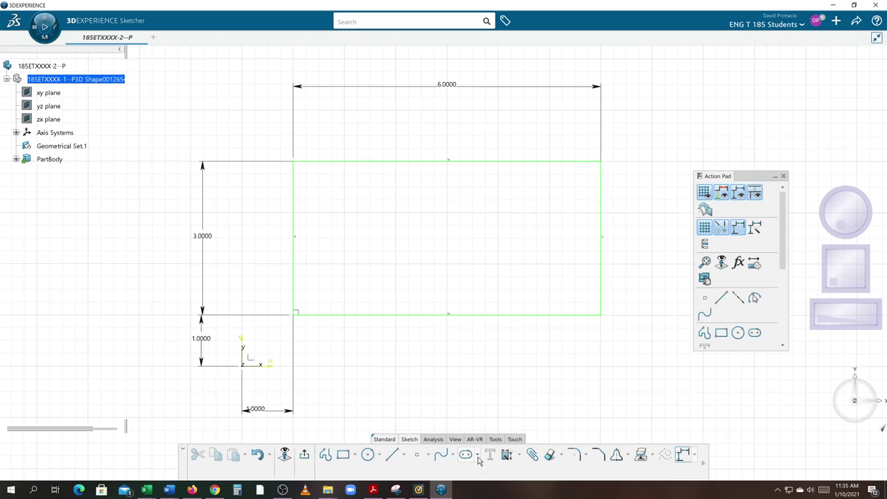
{"action": "left_click", "coordinate": [477, 458]}
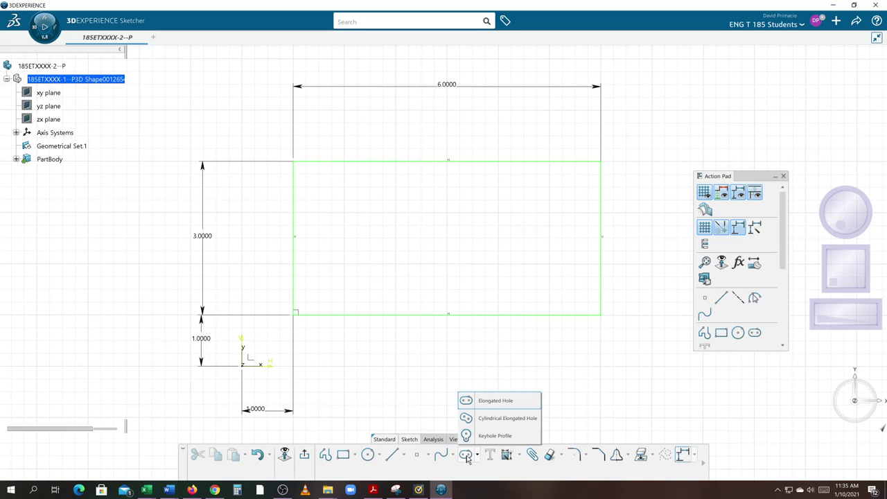
{"action": "left_click", "coordinate": [371, 381]}
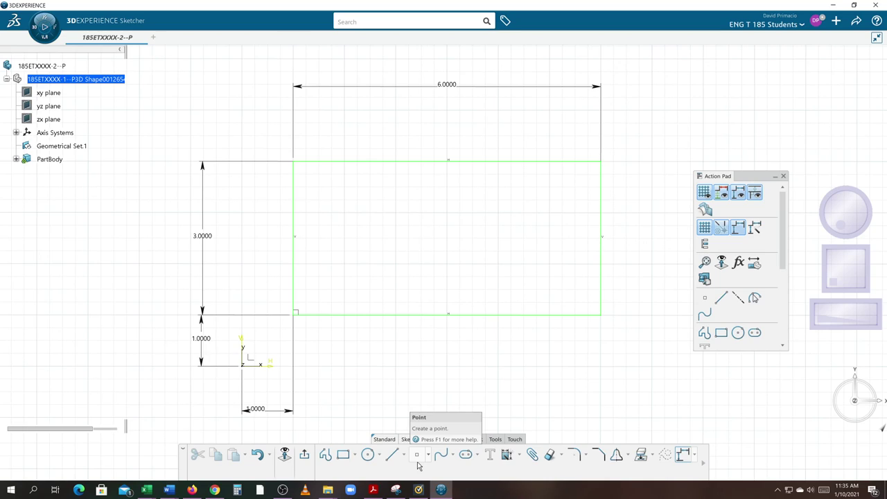
{"action": "left_click", "coordinate": [467, 455]}
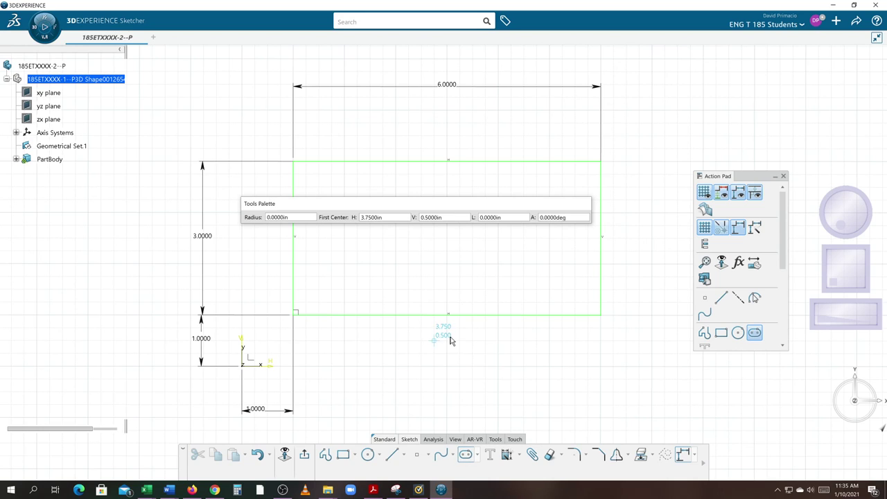
{"action": "middle_click_drag", "start_coordinate": [376, 271], "coordinate": [373, 320]}
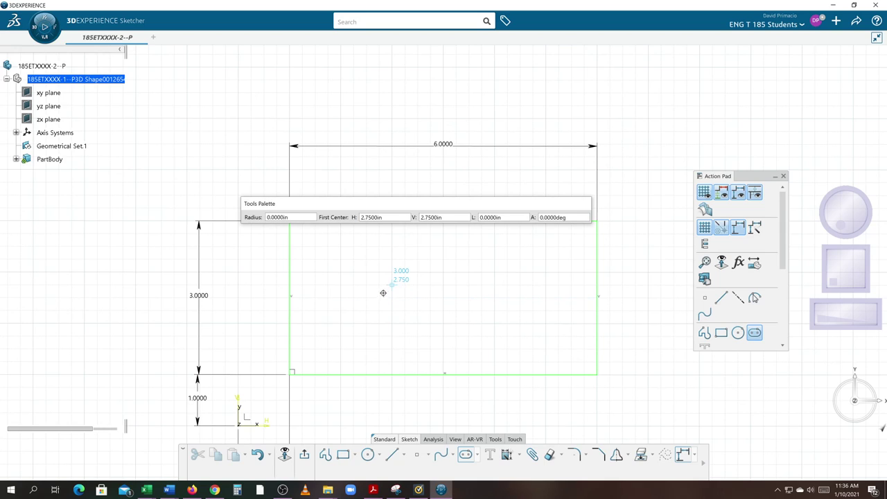
{"action": "middle_click_drag", "start_coordinate": [382, 291], "coordinate": [380, 325], "text": "ctrl"}
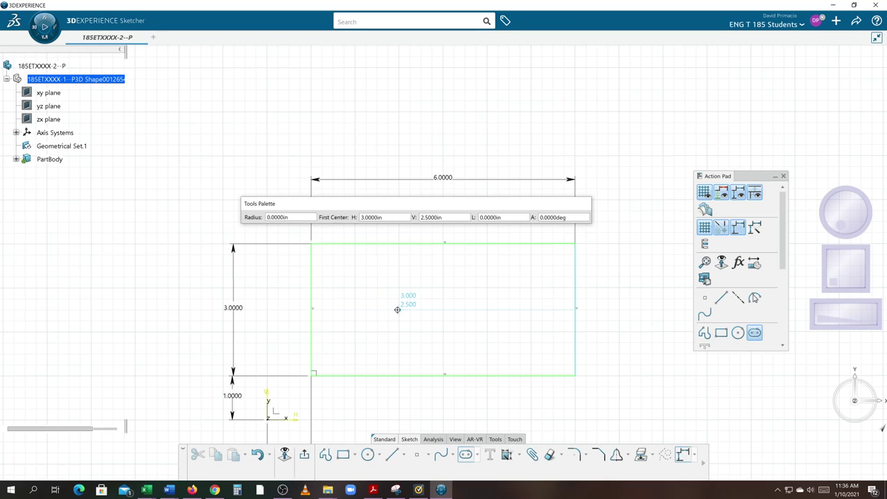
{"action": "left_click", "coordinate": [399, 309]}
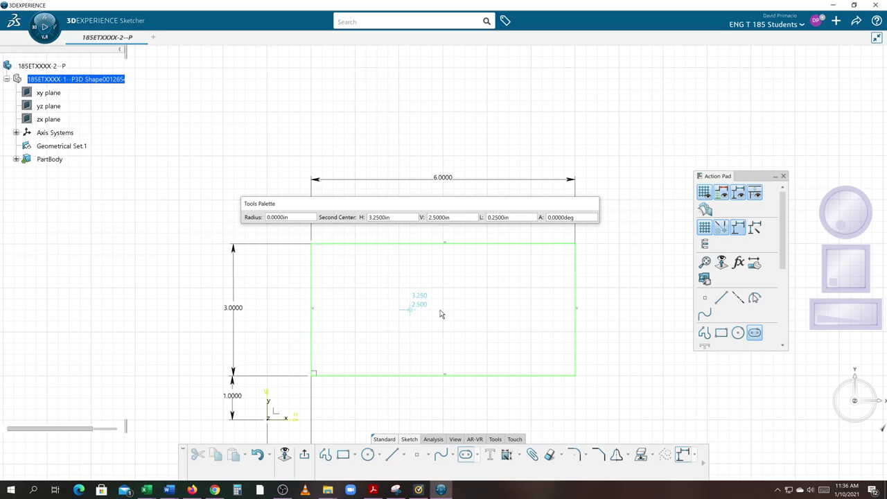
{"action": "left_click", "coordinate": [487, 309]}
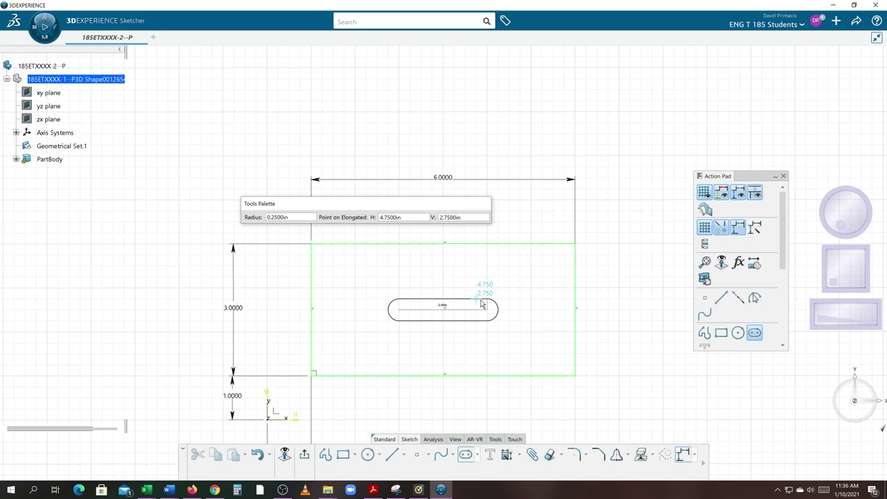
{"action": "left_click", "coordinate": [483, 304]}
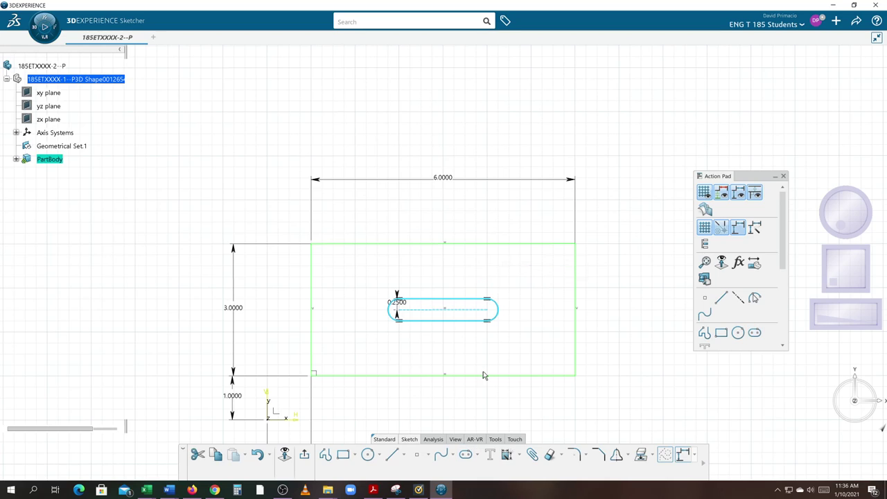
Delete the automatically created 0.25 in dimension at the slot's left end
{"action": "mouse_move", "coordinate": [451, 360]}
{"action": "middle_mouse_down"}
{"action": "mouse_move", "coordinate": [435, 299]}
{"action": "mouse_move", "coordinate": [432, 312]}
{"action": "middle_mouse_up"}
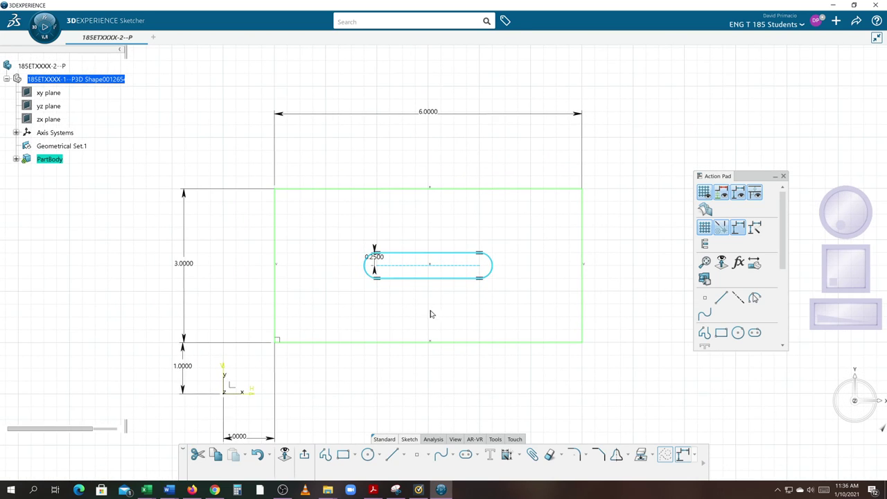
{"action": "left_click", "coordinate": [380, 363]}
{"action": "mouse_move", "coordinate": [390, 364]}
{"action": "middle_mouse_down"}
{"action": "mouse_move", "coordinate": [353, 297]}
{"action": "mouse_move", "coordinate": [354, 317]}
{"action": "middle_mouse_up"}
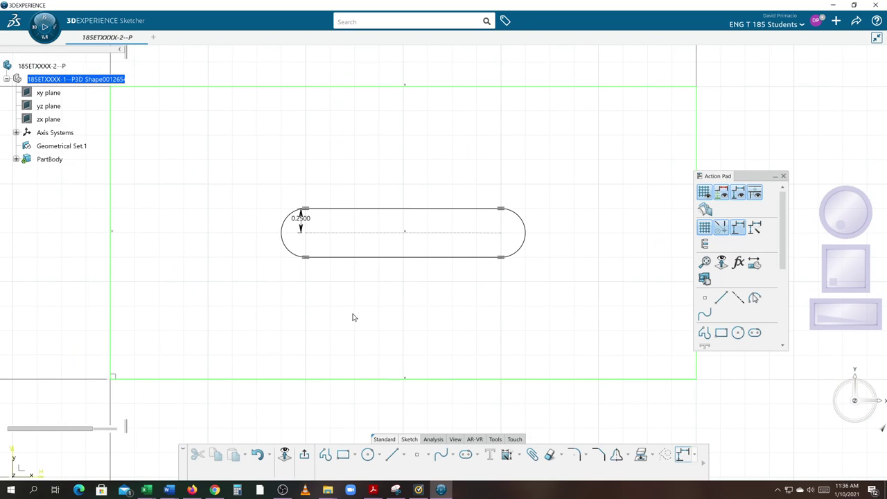
{"action": "left_click", "coordinate": [303, 222]}
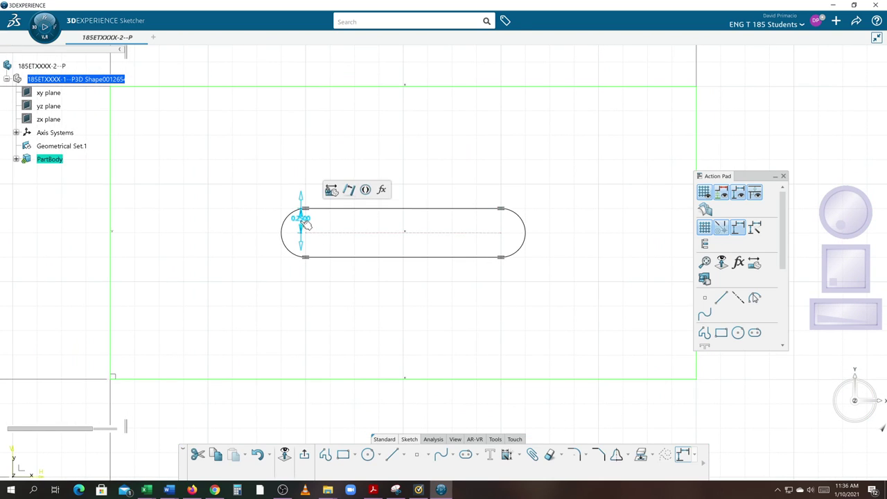
{"action": "left_click", "coordinate": [328, 302]}
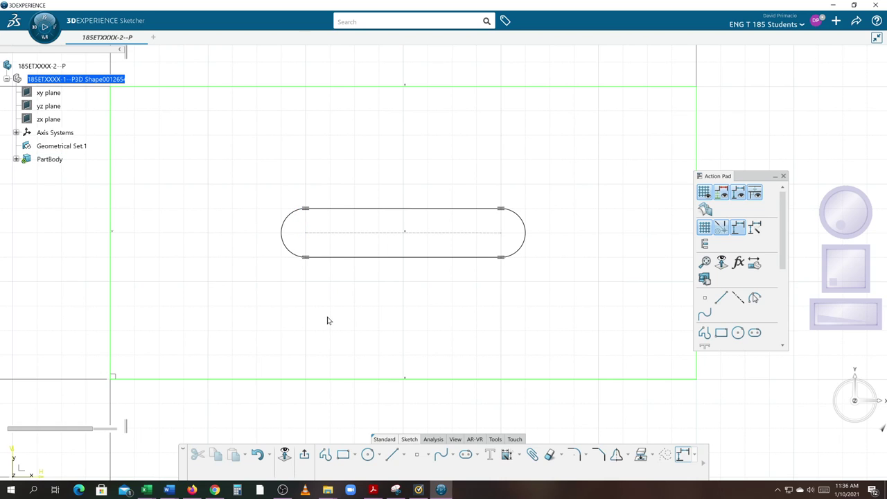
Dimension the vertical distance between the slot's centerline and the rectangle's bottom edge, keeping its value
{"action": "mouse_move", "coordinate": [328, 318]}
{"action": "middle_mouse_down"}
{"action": "mouse_move", "coordinate": [362, 331]}
{"action": "mouse_move", "coordinate": [398, 305]}
{"action": "middle_mouse_up"}
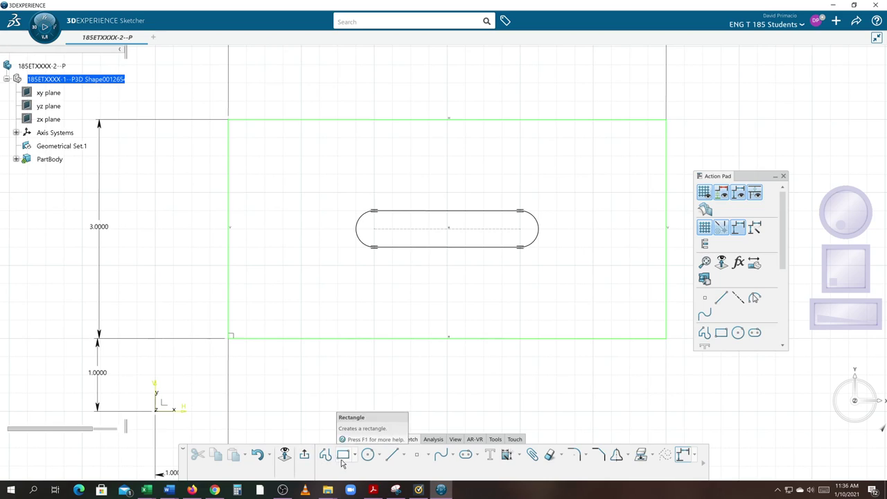
{"action": "left_click", "coordinate": [517, 458]}
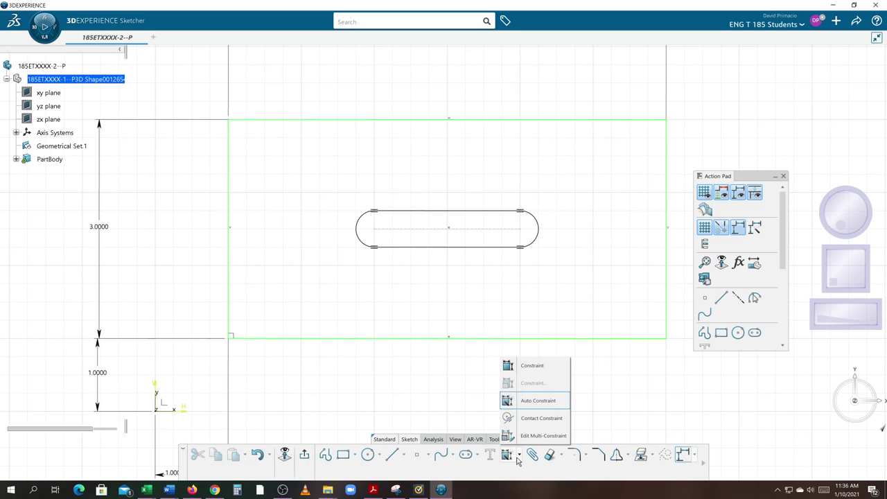
{"action": "left_click", "coordinate": [510, 367]}
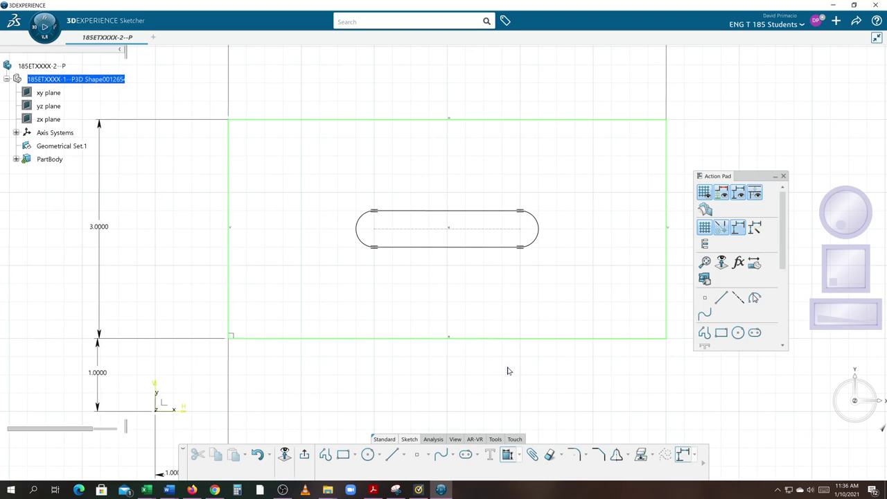
{"action": "left_click", "coordinate": [404, 232]}
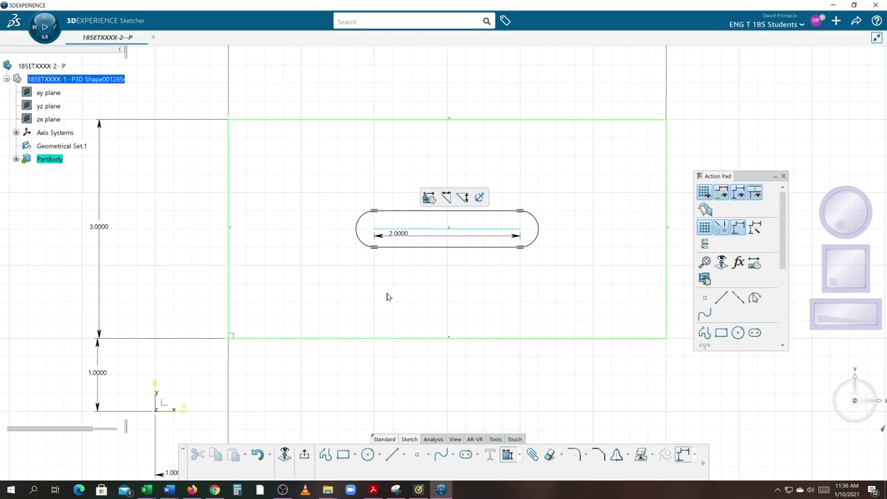
{"action": "left_click", "coordinate": [384, 339]}
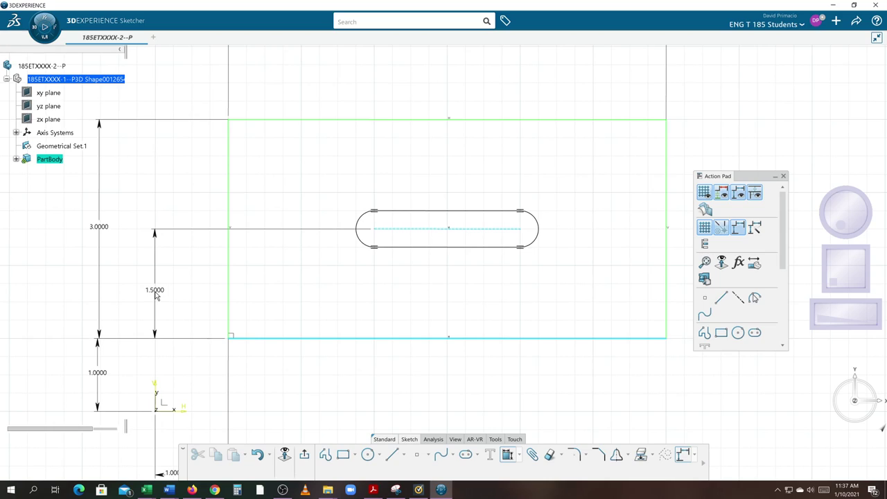
{"action": "left_click", "coordinate": [156, 294]}
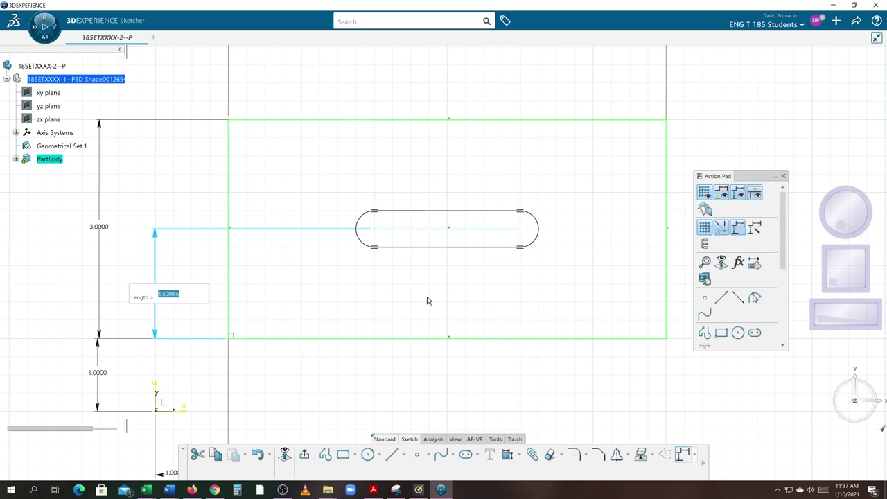
{"action": "key", "text": "Return"}
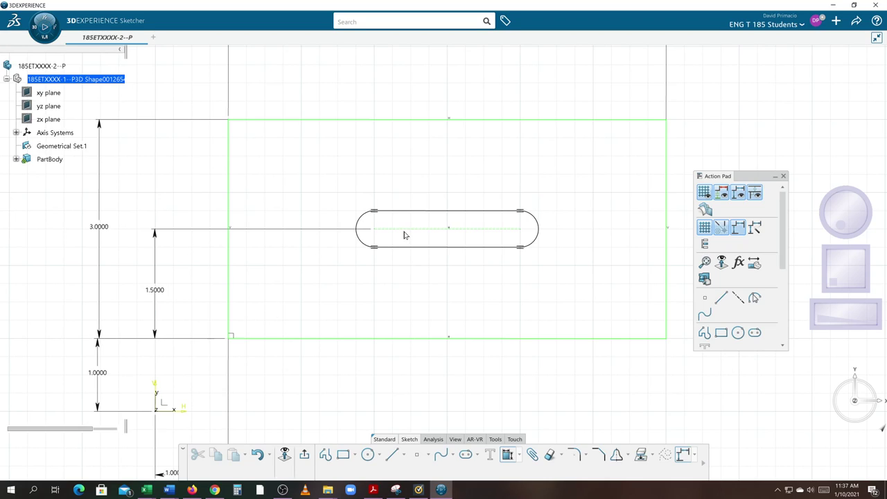
Hide the sketch grid and add a radius dimension to the arc at the slot's right end
{"action": "left_click", "coordinate": [704, 193]}
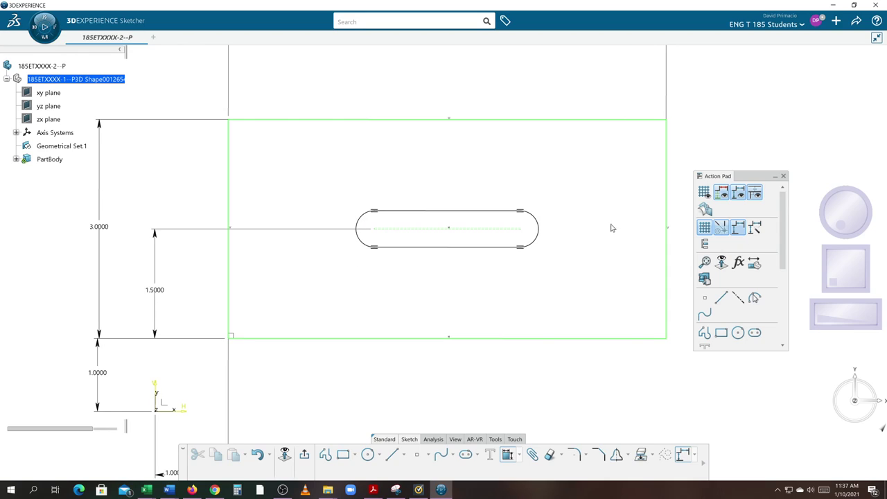
{"action": "left_click", "coordinate": [704, 193]}
{"action": "left_click", "coordinate": [510, 463]}
{"action": "left_click", "coordinate": [541, 221]}
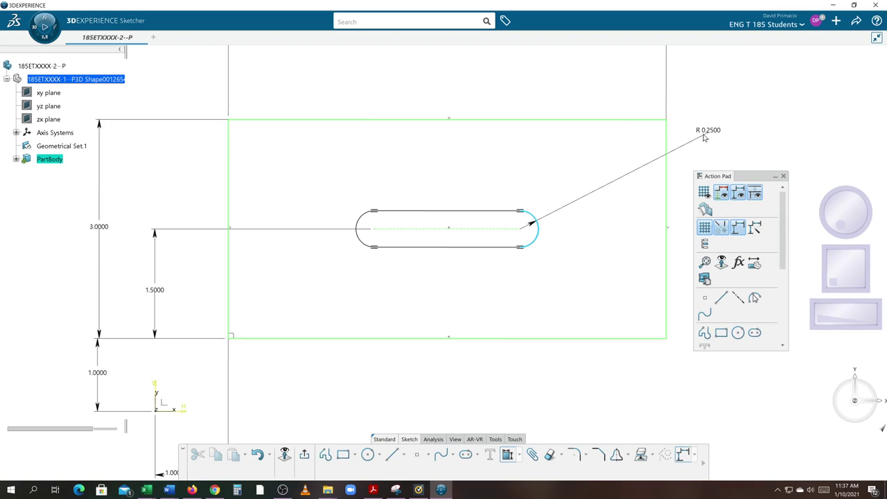
{"action": "left_click", "coordinate": [708, 136]}
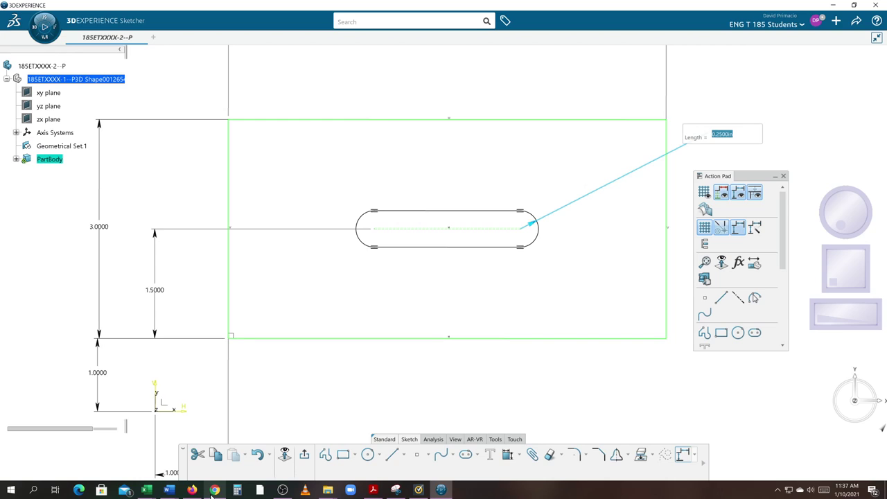
Switch to Firefox and open the plate-with-slot assignment for editing
{"action": "mouse_move", "coordinate": [215, 490]}
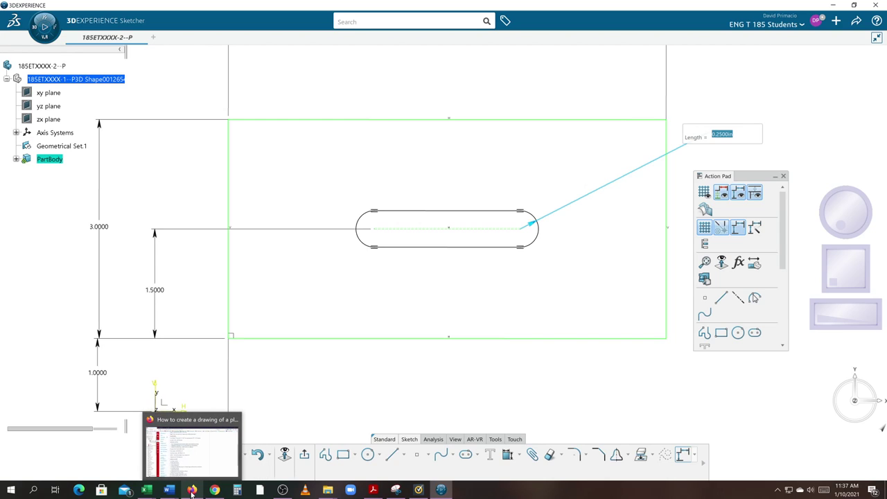
{"action": "left_click", "coordinate": [192, 490]}
{"action": "scroll", "coordinate": [283, 277], "scroll_direction": "up", "scroll_amount": 2}
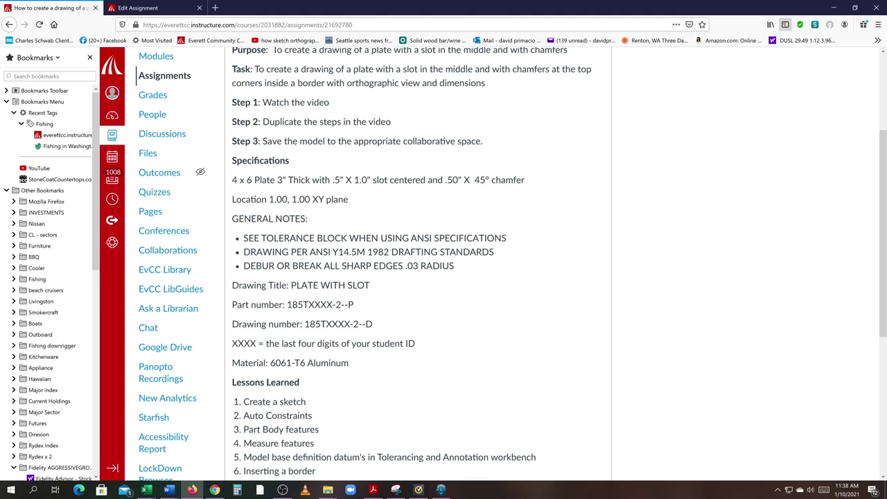
{"action": "scroll", "coordinate": [362, 182], "scroll_direction": "up", "scroll_amount": 4}
{"action": "left_click", "coordinate": [567, 131]}
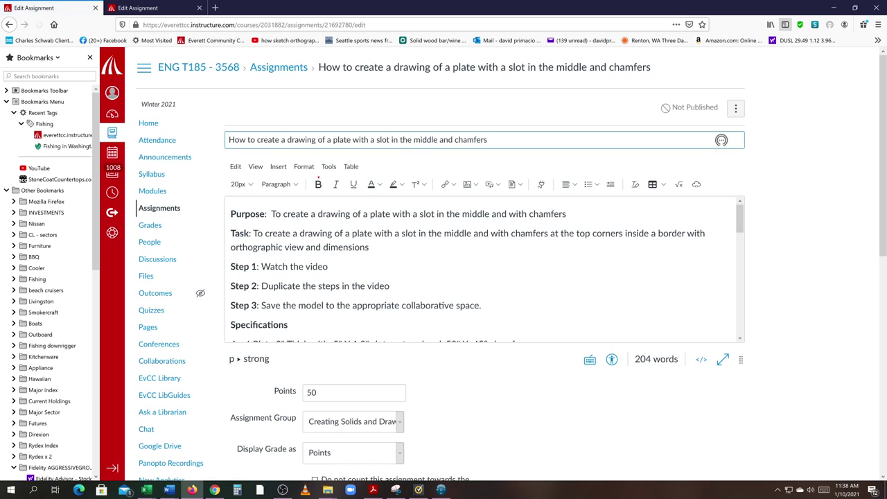
Change the slot size in the Specifications text to .25" X 2.0" and save the assignment without publishing it
{"action": "scroll", "coordinate": [367, 237], "scroll_direction": "down", "scroll_amount": 2}
{"action": "left_click", "coordinate": [332, 271]}
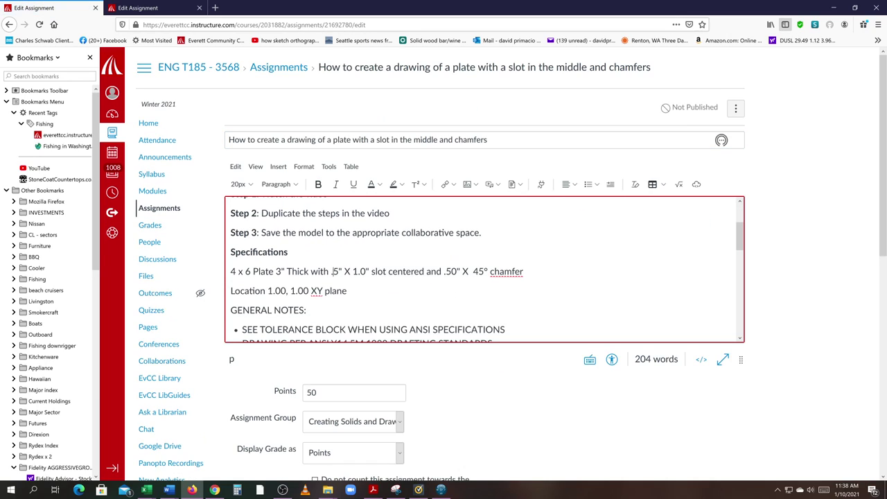
{"action": "type", "text": "2"}
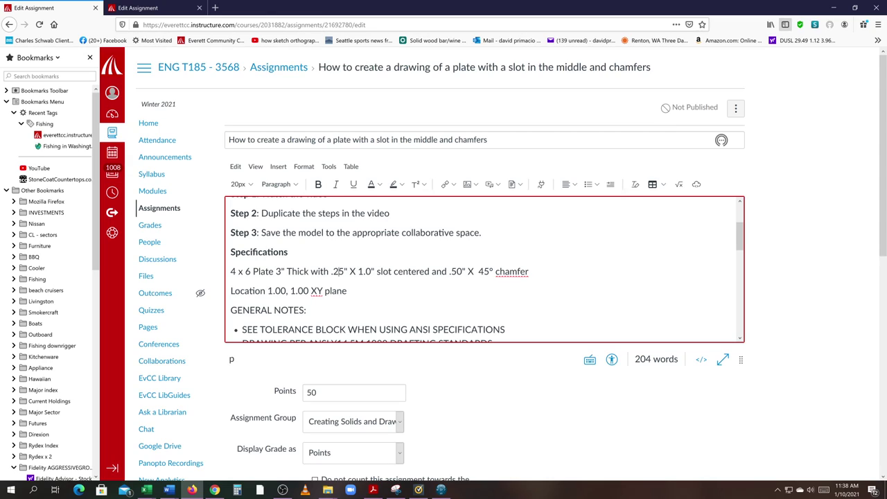
{"action": "left_click_drag", "start_coordinate": [359, 271], "coordinate": [365, 270]}
{"action": "type", "text": "2"}
{"action": "scroll", "coordinate": [492, 304], "scroll_direction": "down", "scroll_amount": 10}
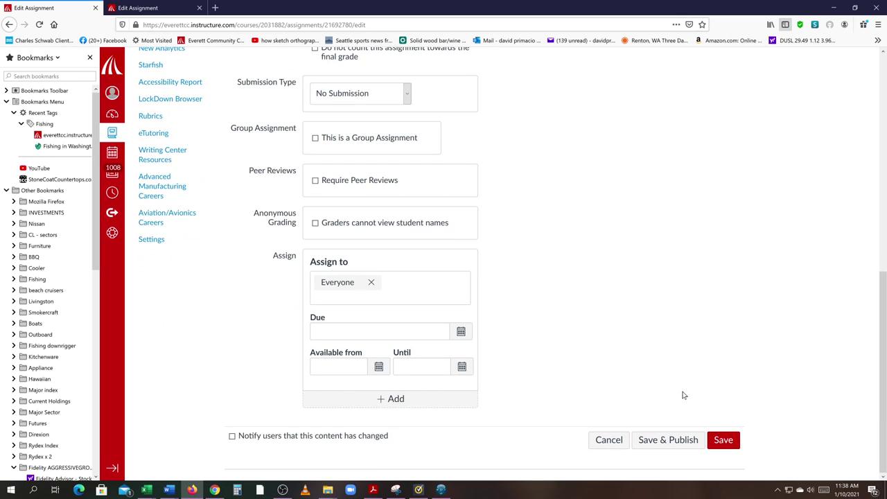
{"action": "left_click", "coordinate": [724, 438]}
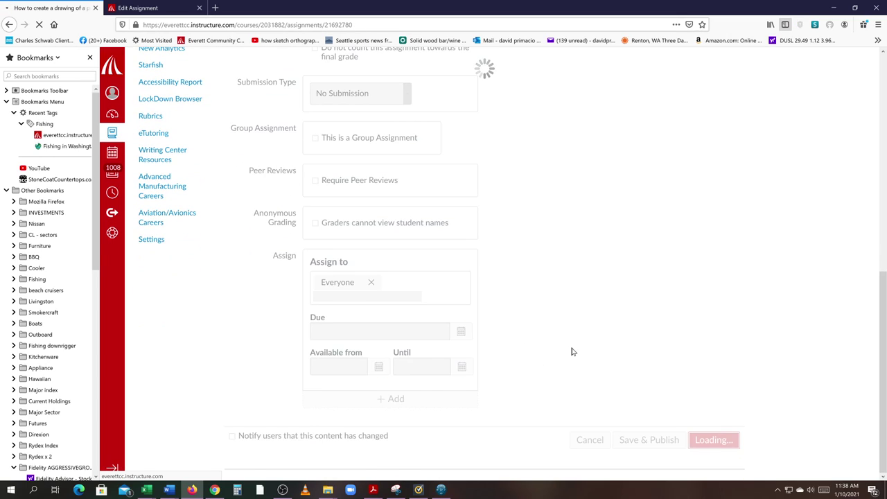
{"action": "scroll", "coordinate": [483, 335], "scroll_direction": "down", "scroll_amount": 2}
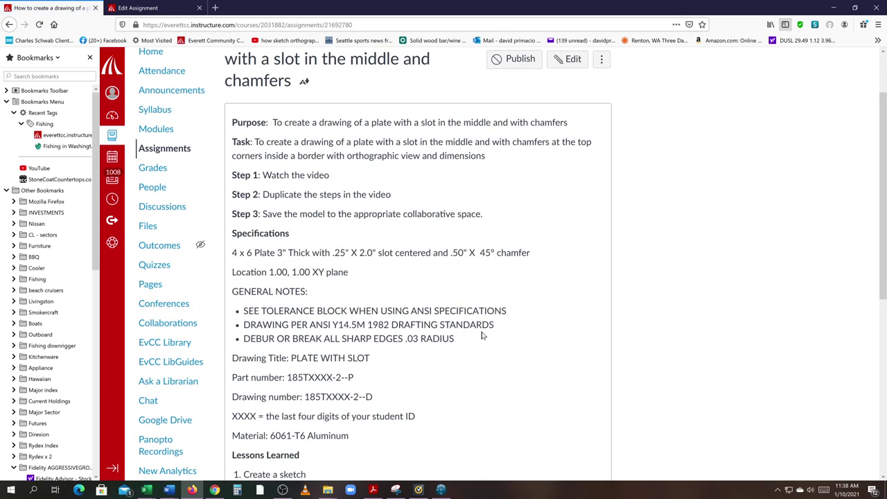
Return to the CATIA sketch and dimension the length of the slot's centerline, placing the dimension below the rectangle
{"action": "key", "text": "alt+Tab"}
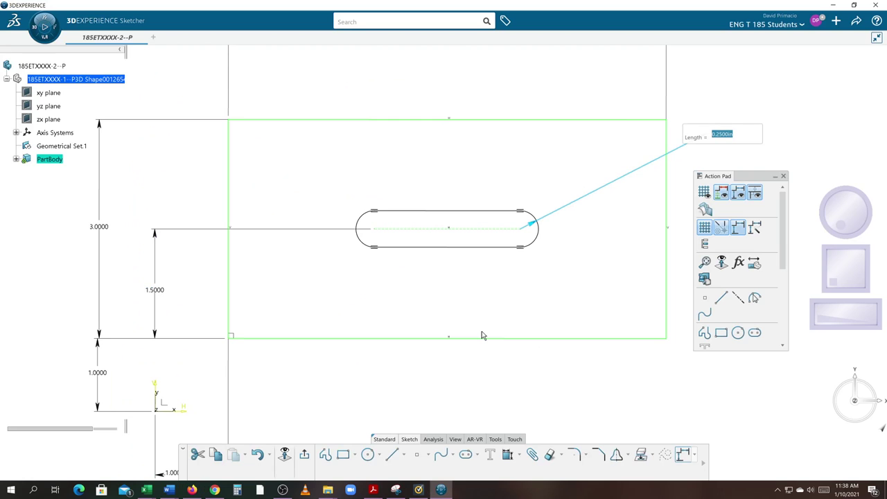
{"action": "left_click", "coordinate": [511, 353]}
{"action": "middle_click_drag", "start_coordinate": [514, 358], "coordinate": [451, 365]}
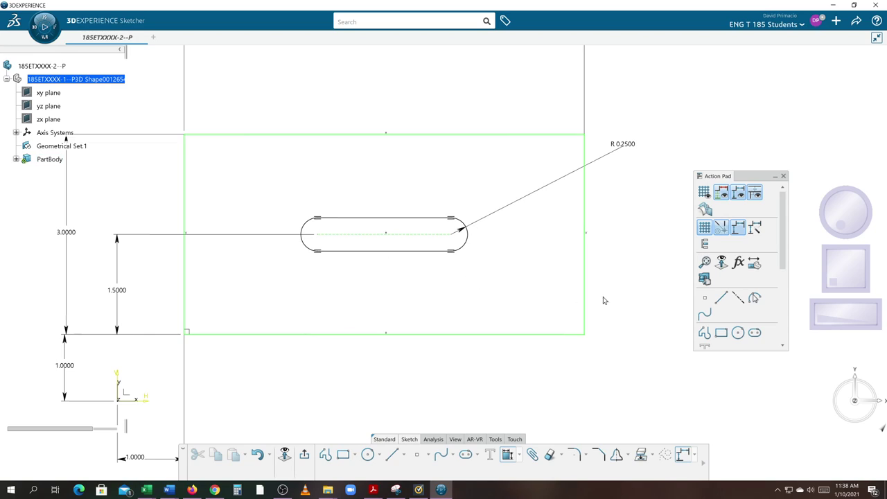
{"action": "left_click", "coordinate": [508, 454]}
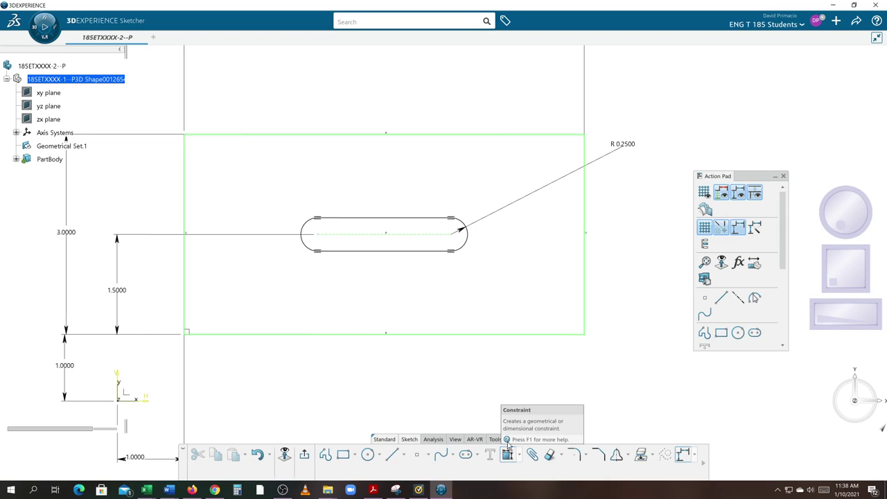
{"action": "left_click", "coordinate": [414, 238]}
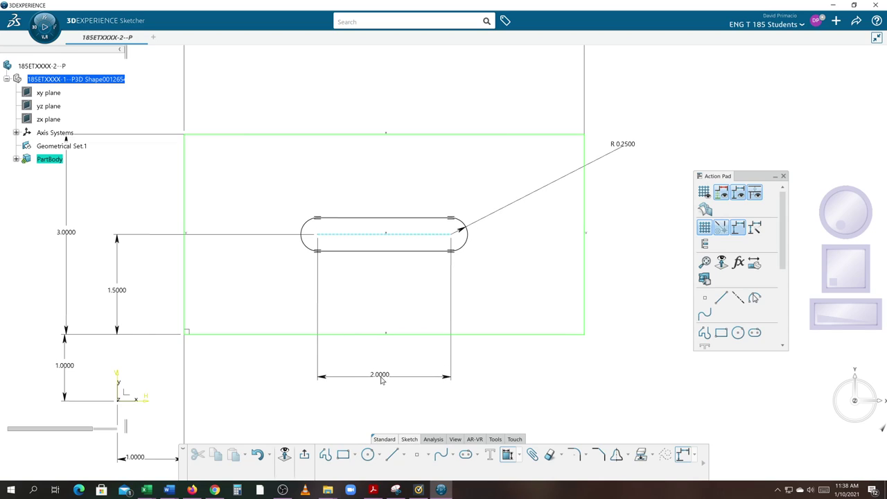
{"action": "left_click", "coordinate": [381, 379]}
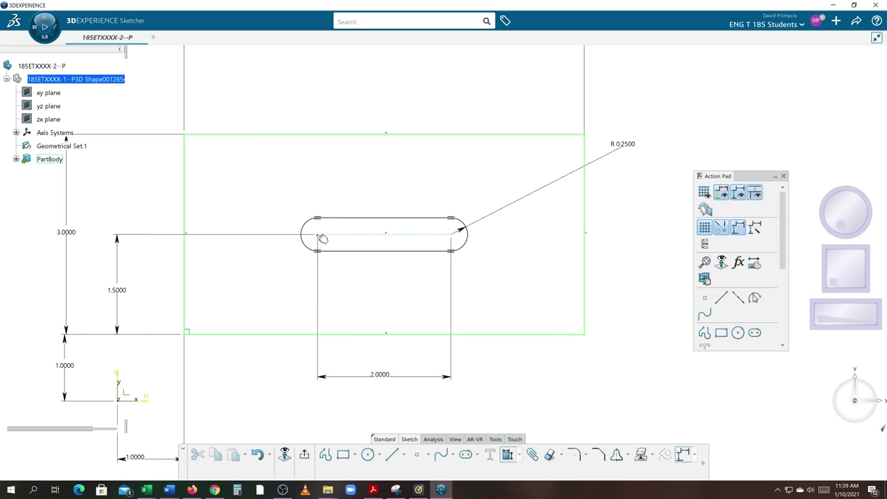
Dimension the horizontal distance between the slot's left arc center and the rectangle's left edge, keeping its value
{"action": "left_click", "coordinate": [187, 308]}
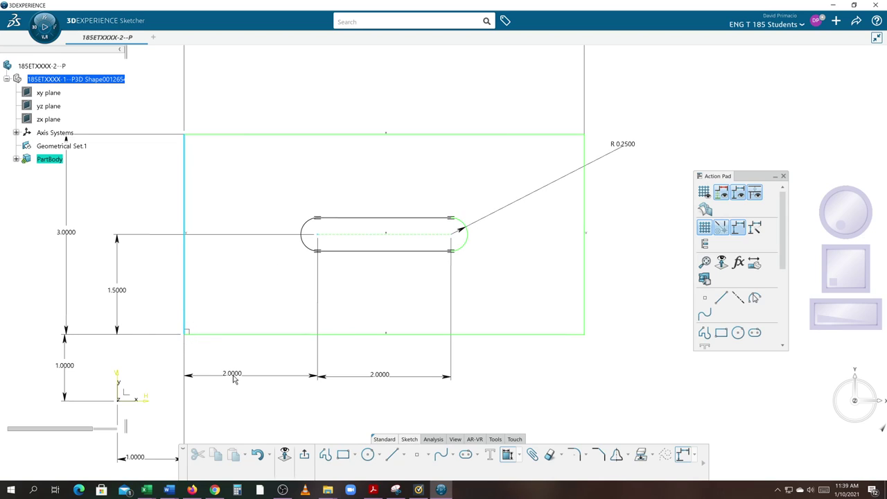
{"action": "left_click", "coordinate": [235, 379]}
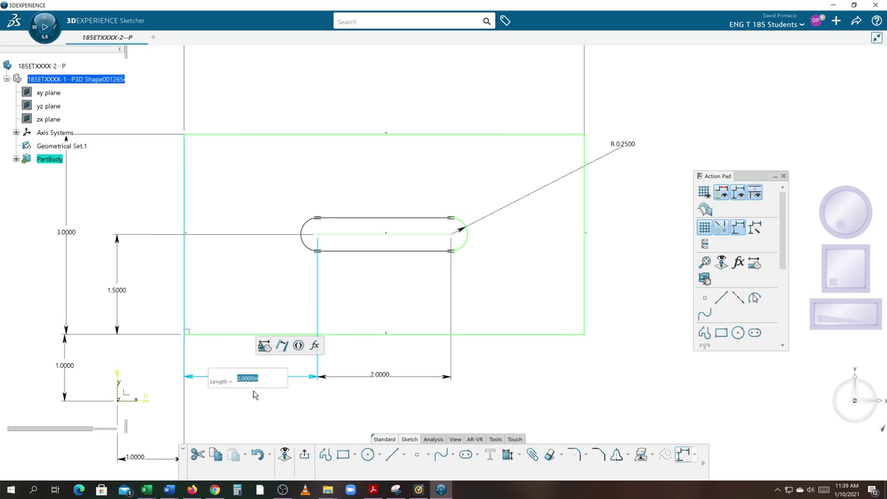
{"action": "left_click", "coordinate": [359, 412]}
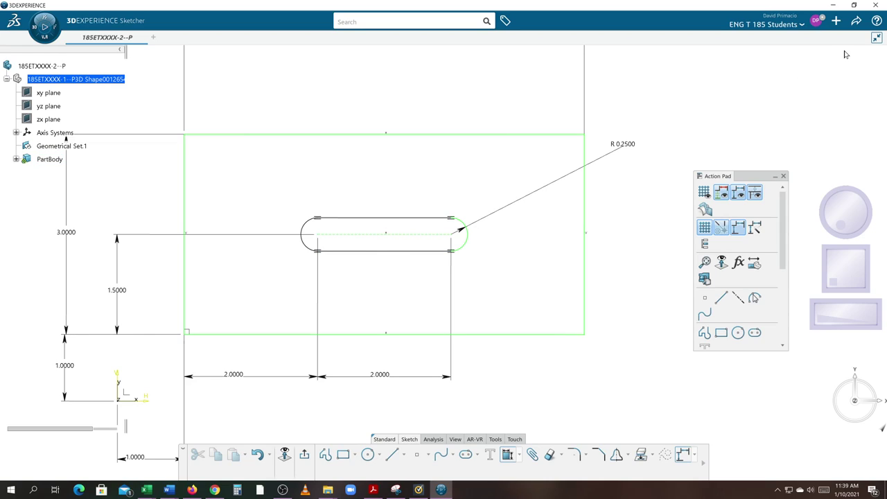
Review the Sketcher preferences for the grid, sketch plane, geometry and constraint options
{"action": "left_click", "coordinate": [817, 22]}
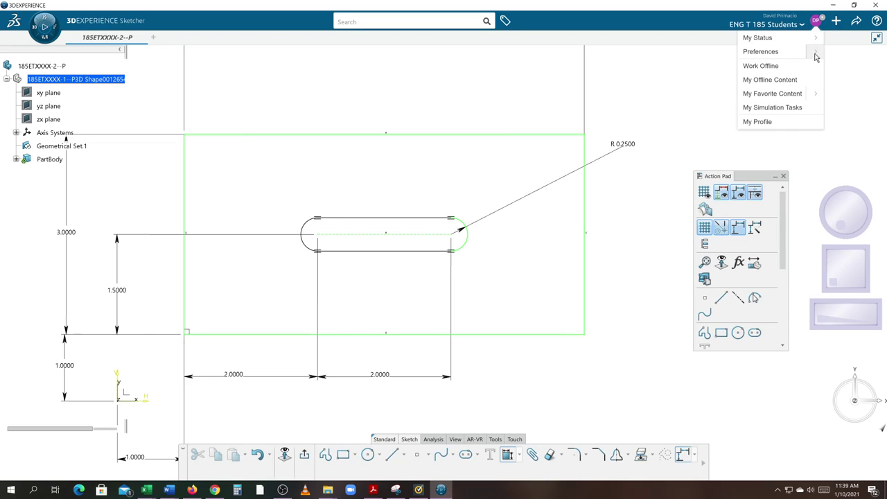
{"action": "left_click", "coordinate": [815, 51]}
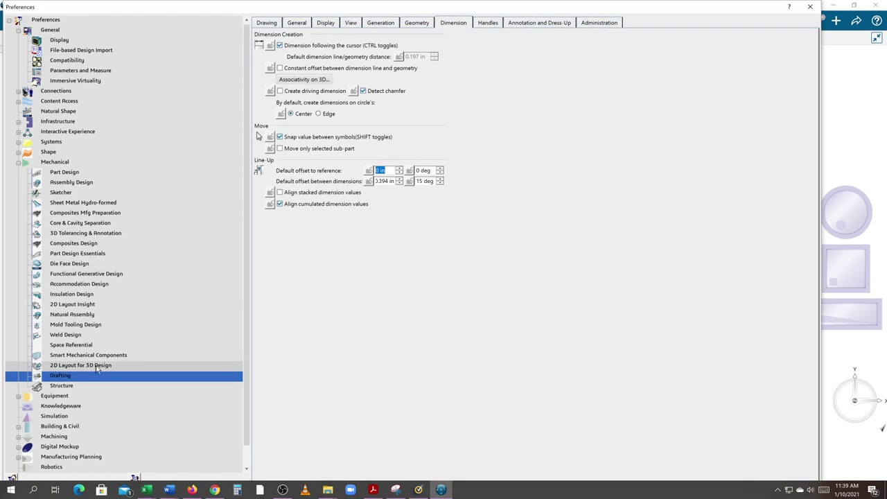
{"action": "left_click", "coordinate": [54, 194]}
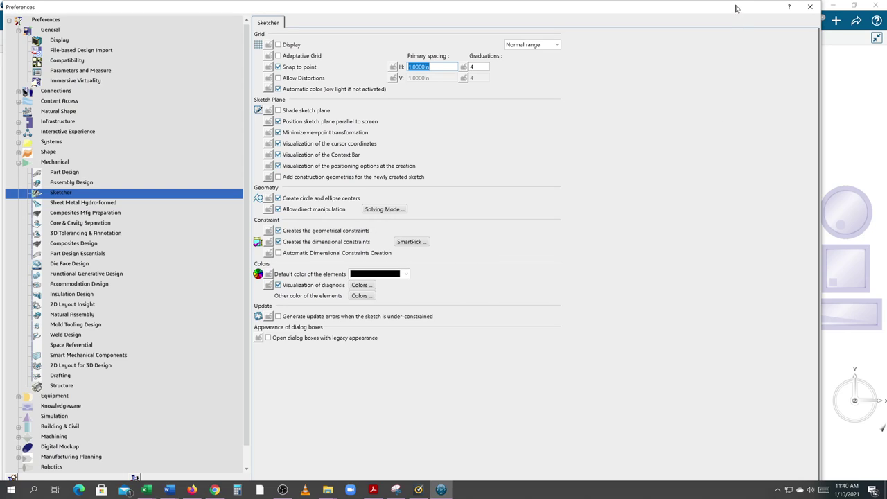
{"action": "mouse_move", "coordinate": [737, 3]}
{"action": "left_mouse_down"}
{"action": "mouse_move", "coordinate": [738, 24]}
{"action": "mouse_move", "coordinate": [750, 27]}
{"action": "mouse_move", "coordinate": [746, 15]}
{"action": "left_mouse_up"}
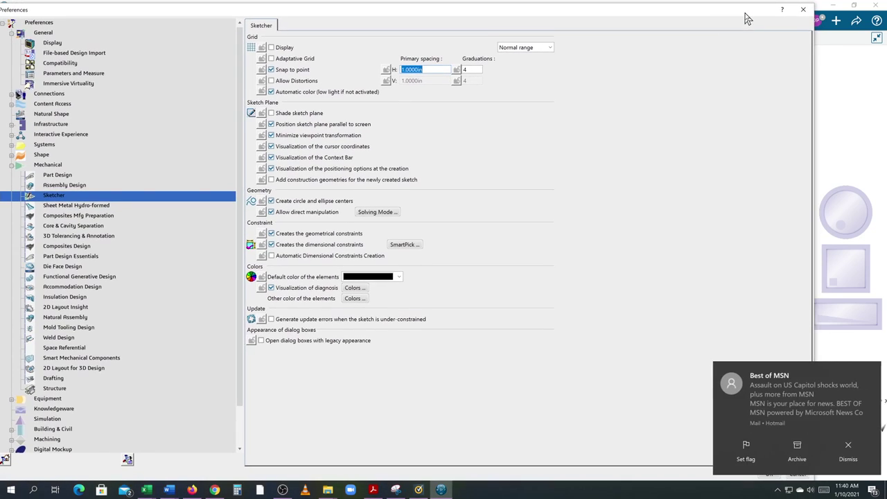
{"action": "left_click", "coordinate": [845, 447]}
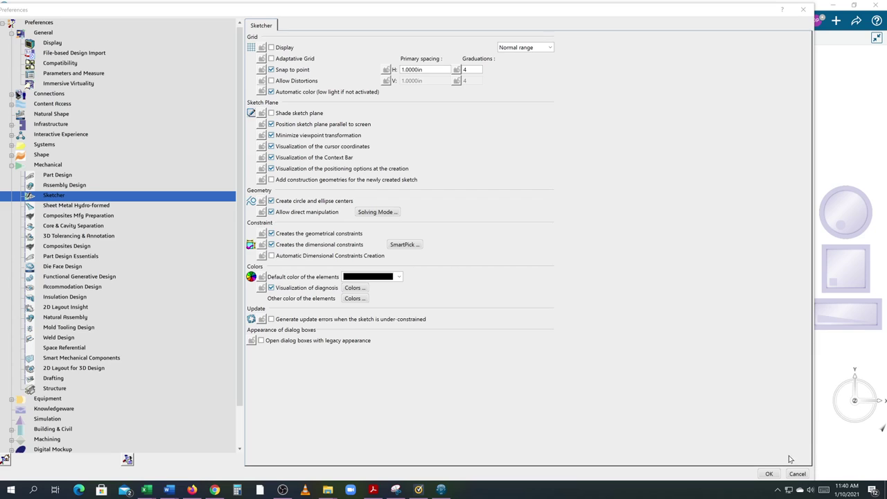
{"action": "left_click", "coordinate": [769, 475]}
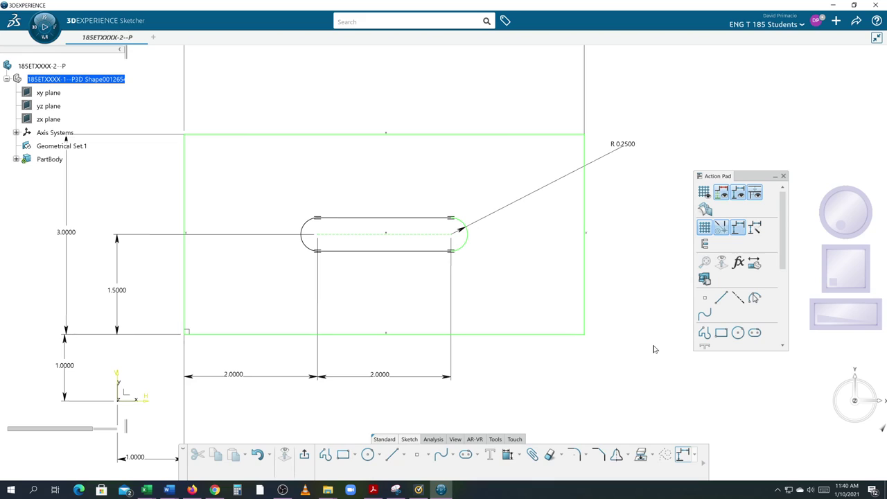
Apply a horizontal constraint to the slot's upper and lower straight edges through the constraint definition
{"action": "mouse_move", "coordinate": [637, 354]}
{"action": "middle_mouse_down"}
{"action": "mouse_move", "coordinate": [663, 339]}
{"action": "mouse_move", "coordinate": [655, 346]}
{"action": "middle_mouse_up"}
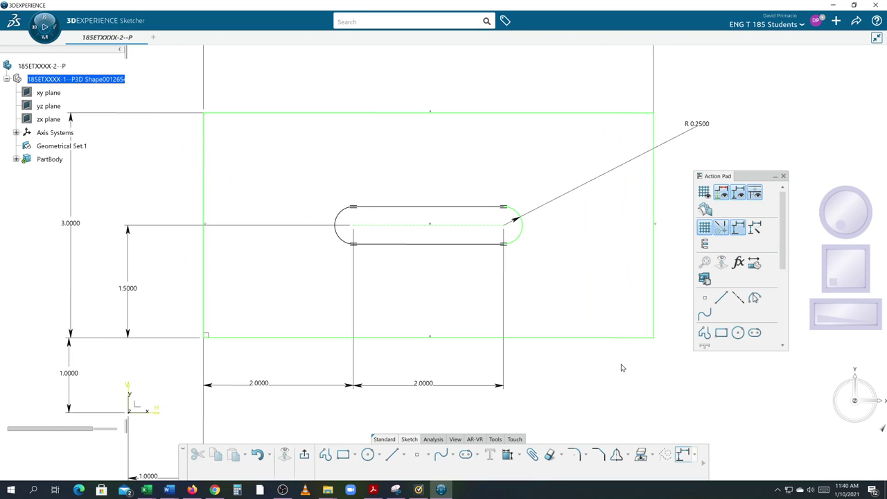
{"action": "middle_click_drag", "start_coordinate": [467, 378], "coordinate": [474, 415]}
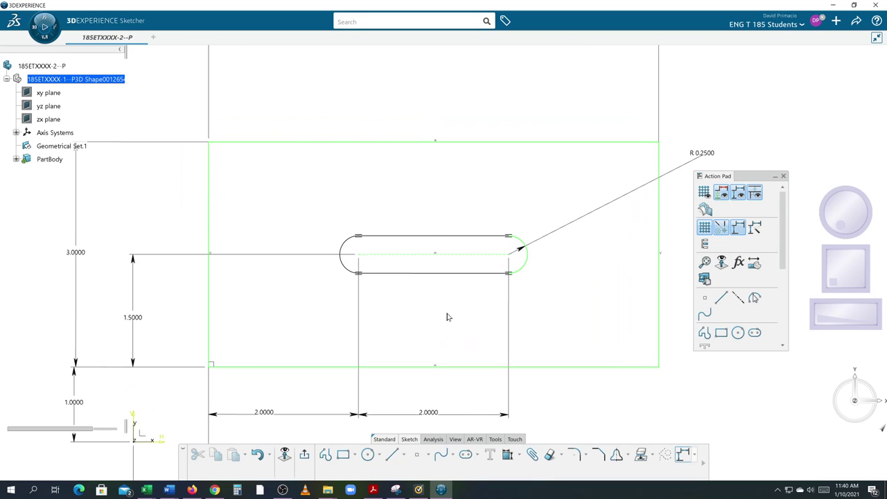
{"action": "left_click", "coordinate": [451, 274]}
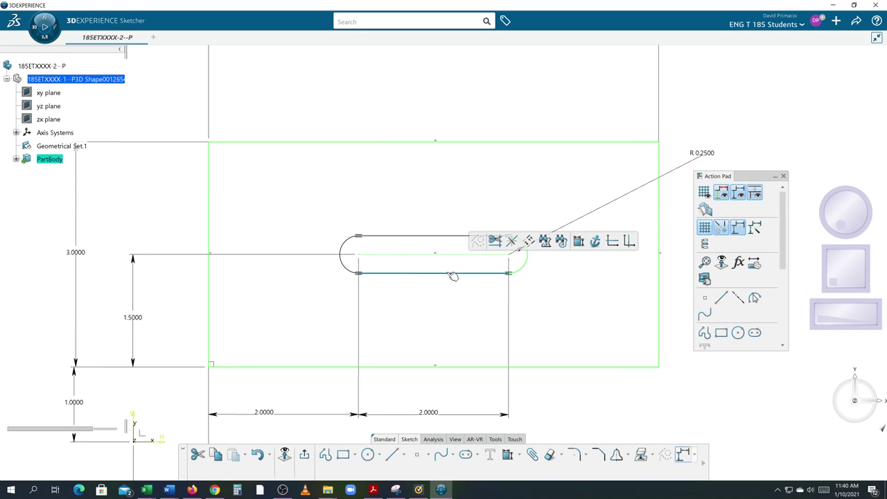
{"action": "left_click", "coordinate": [442, 237], "text": "ctrl"}
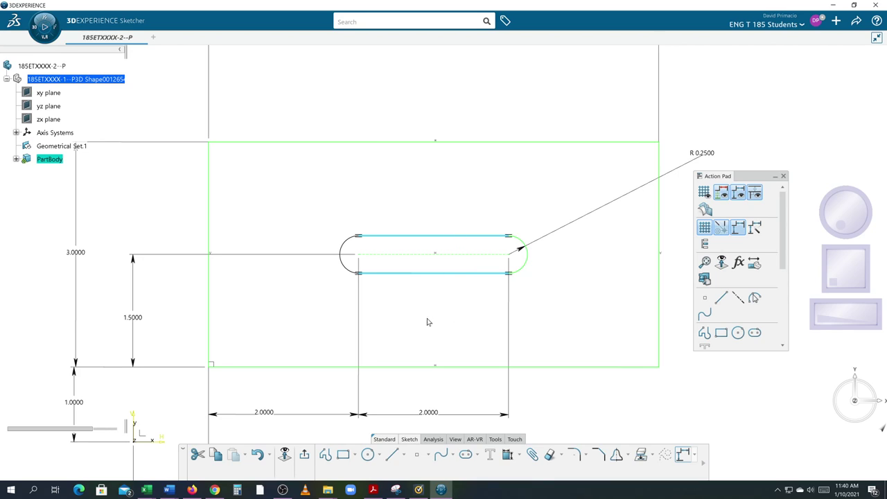
{"action": "middle_click_drag", "start_coordinate": [560, 395], "coordinate": [501, 382]}
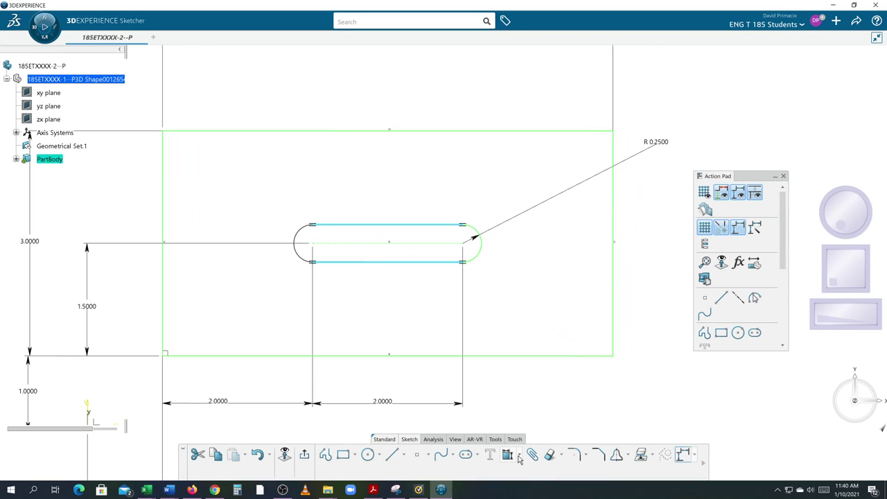
{"action": "left_click", "coordinate": [519, 455]}
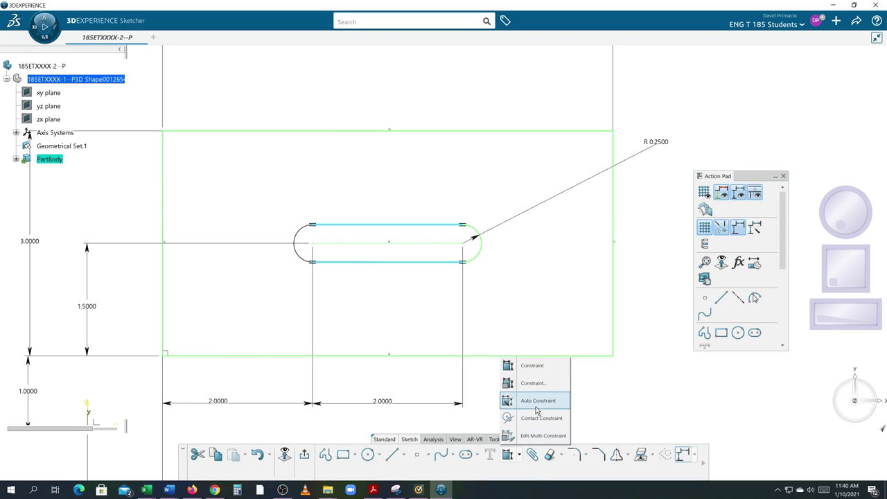
{"action": "left_click", "coordinate": [508, 385]}
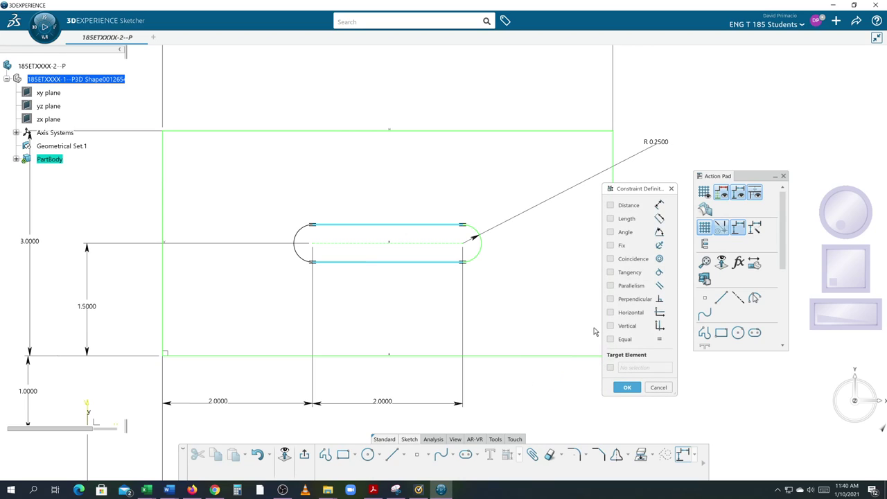
{"action": "left_click", "coordinate": [610, 313]}
{"action": "left_click", "coordinate": [627, 388]}
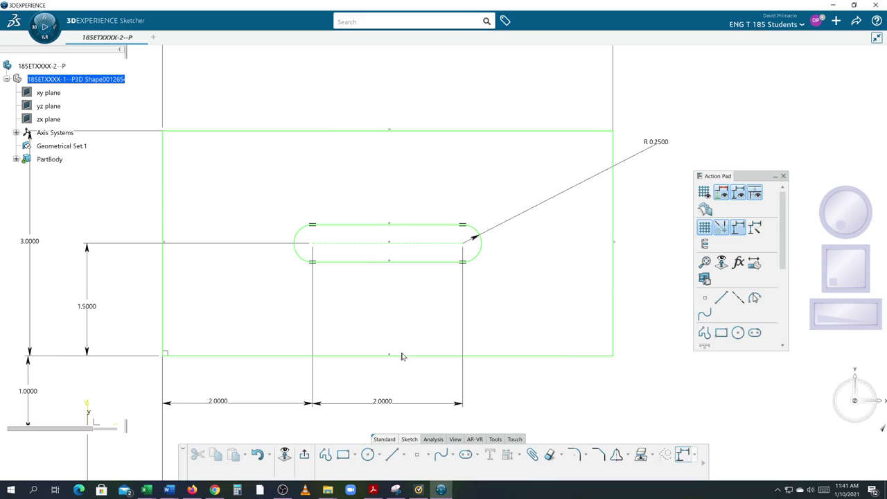
{"action": "middle_click_drag", "start_coordinate": [537, 395], "coordinate": [511, 387]}
{"action": "scroll", "coordinate": [511, 386], "scroll_direction": "down", "scroll_amount": 2}
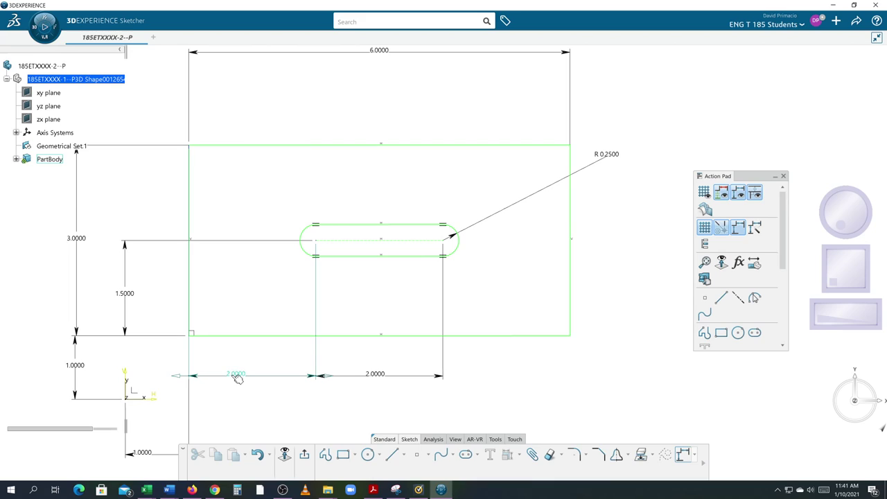
{"action": "scroll", "coordinate": [524, 357], "scroll_direction": "up", "scroll_amount": 2}
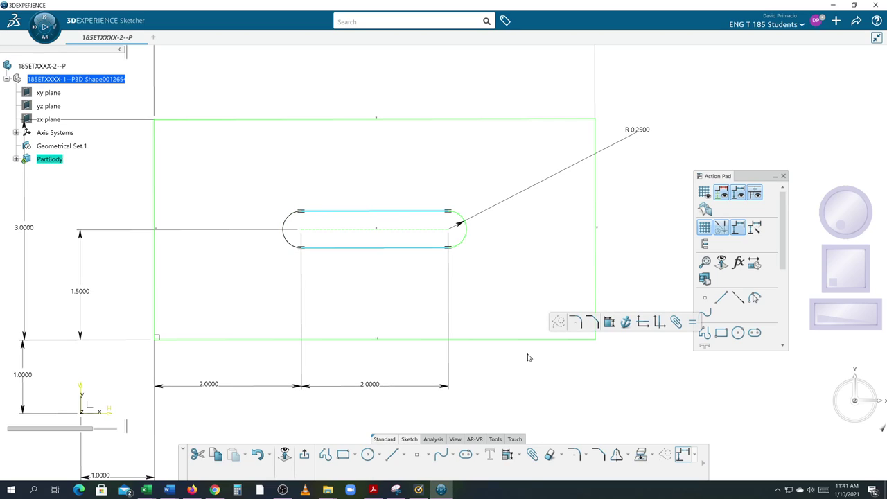
Dimension the radius of the slot's left arc and set it to 0.5 in
{"action": "left_click", "coordinate": [539, 365]}
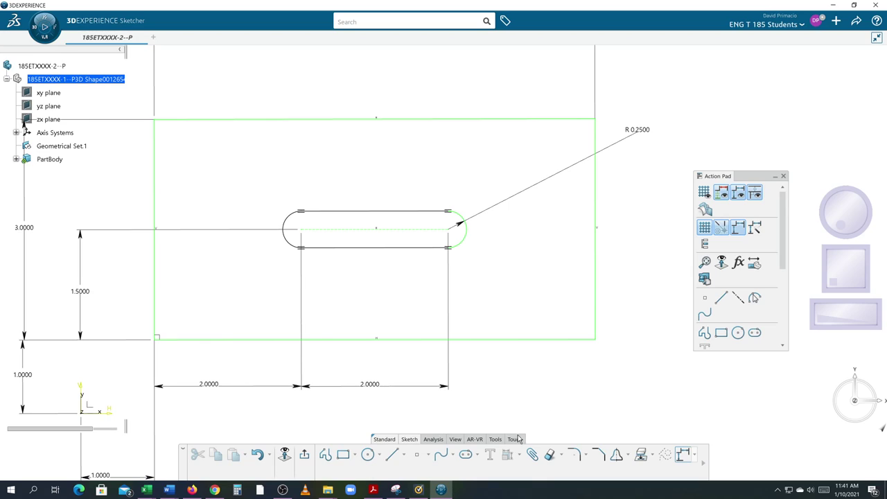
{"action": "left_click", "coordinate": [519, 454]}
{"action": "left_click", "coordinate": [517, 368]}
{"action": "left_click", "coordinate": [290, 226]}
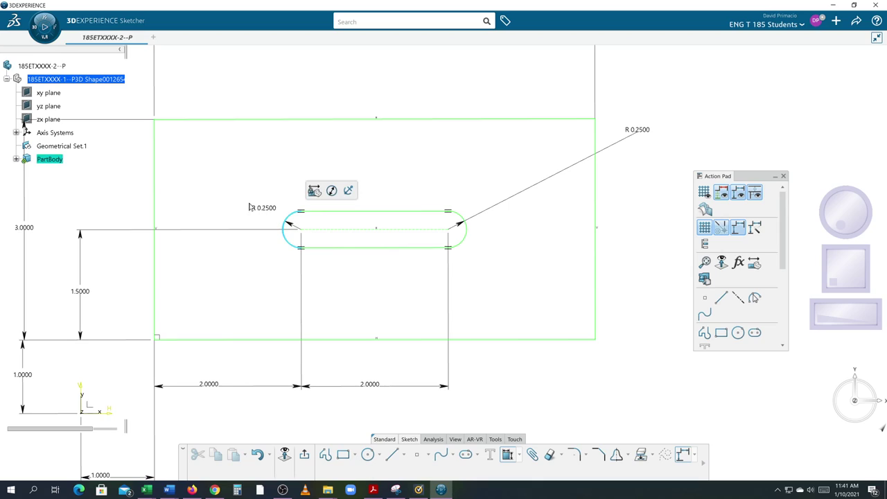
{"action": "left_click", "coordinate": [235, 196]}
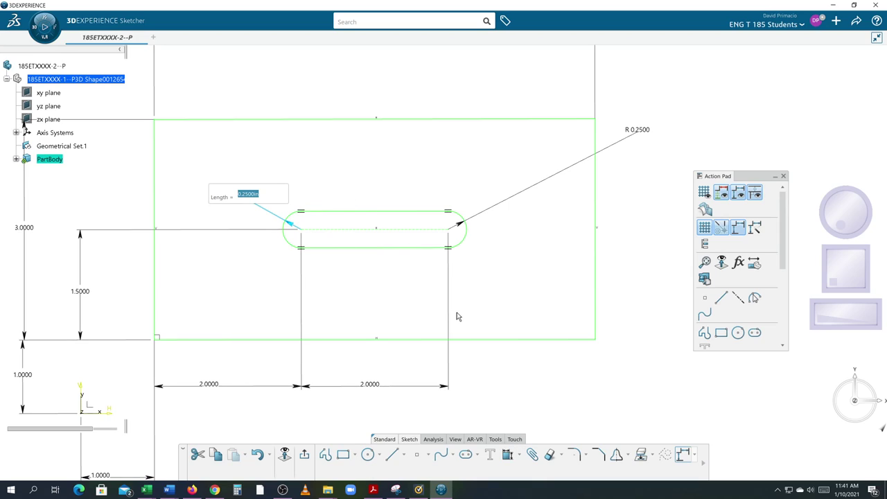
{"action": "type", "text": "0.5"}
{"action": "key", "text": "Return"}
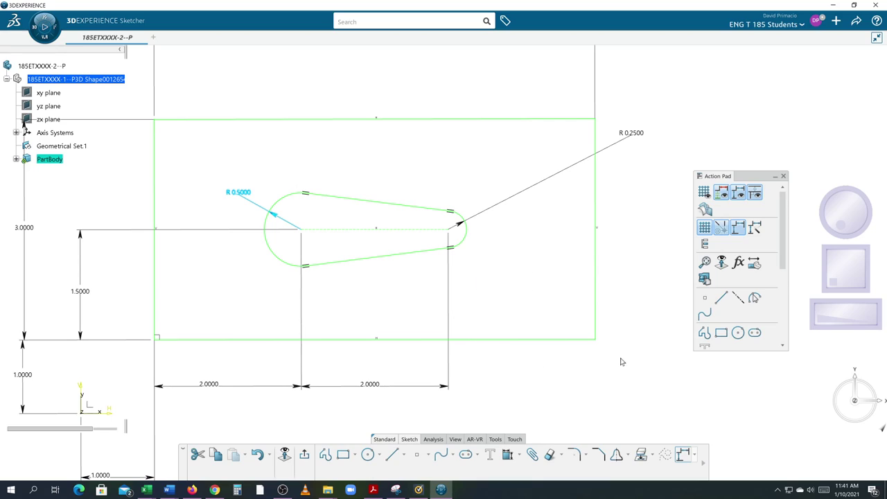
{"action": "left_click", "coordinate": [621, 361]}
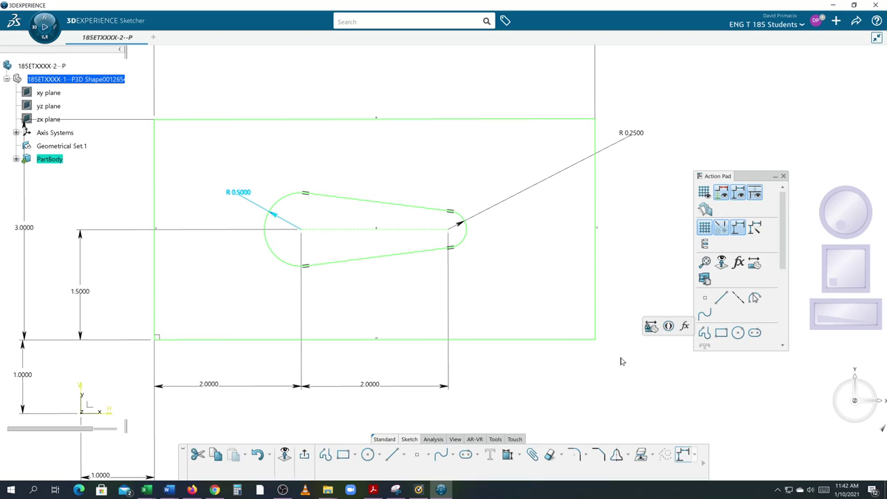
Undo the radius dimension added to the slot's left arc
{"action": "key", "text": "ctrl+z"}
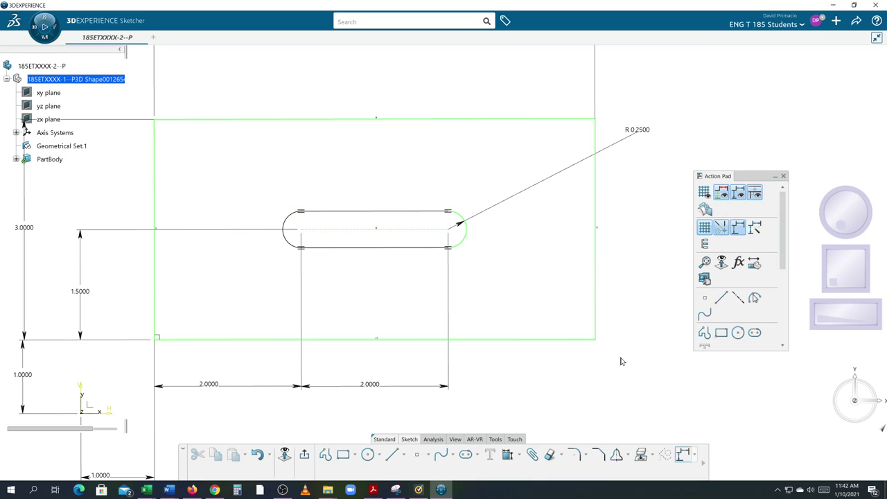
{"action": "key", "text": "ctrl+z"}
{"action": "key", "text": "ctrl+y"}
Constrain the slot's upper and lower straight edges as horizontal through the constraint definition
{"action": "left_click", "coordinate": [397, 248]}
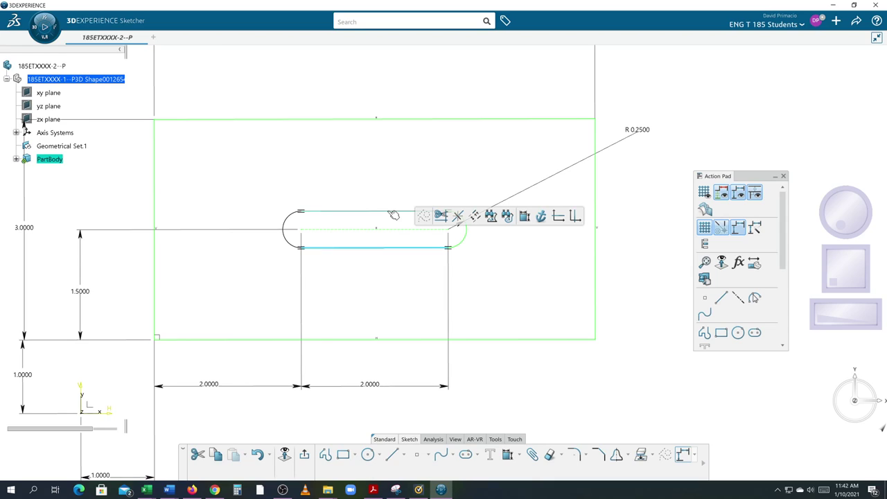
{"action": "left_click", "coordinate": [392, 212], "text": "ctrl"}
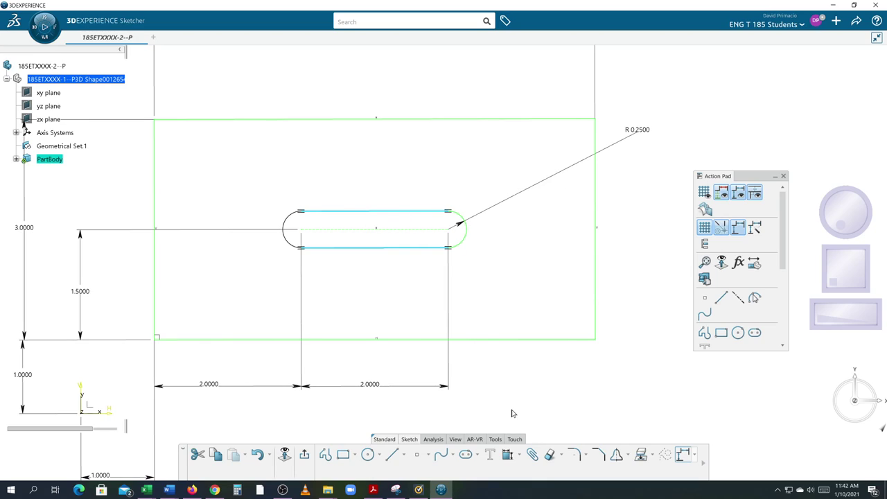
{"action": "left_click", "coordinate": [519, 458]}
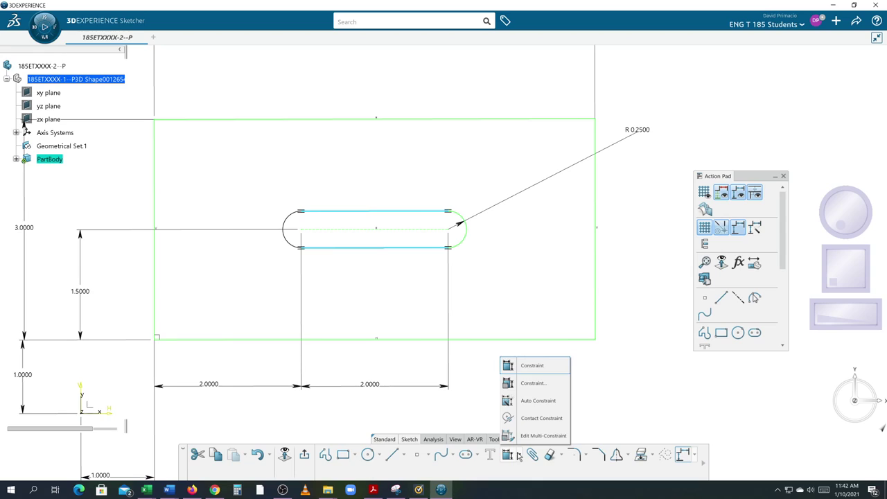
{"action": "left_click", "coordinate": [509, 388]}
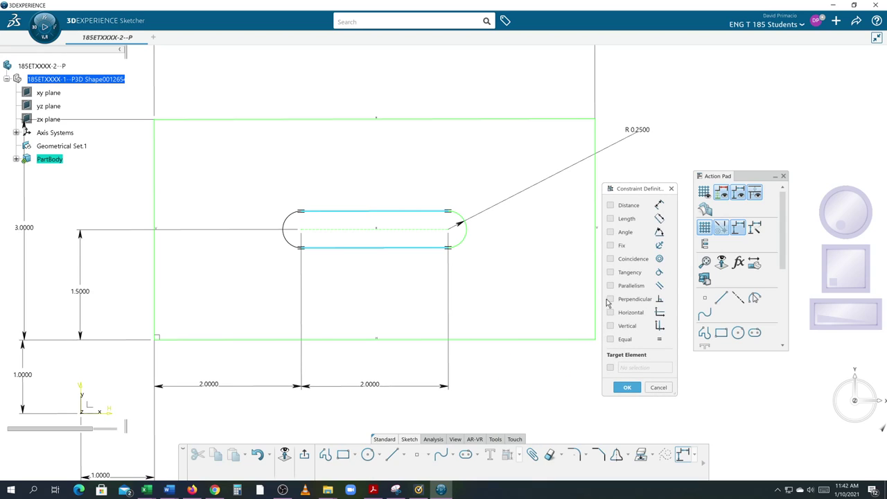
{"action": "left_click", "coordinate": [610, 312]}
{"action": "key", "text": "Return"}
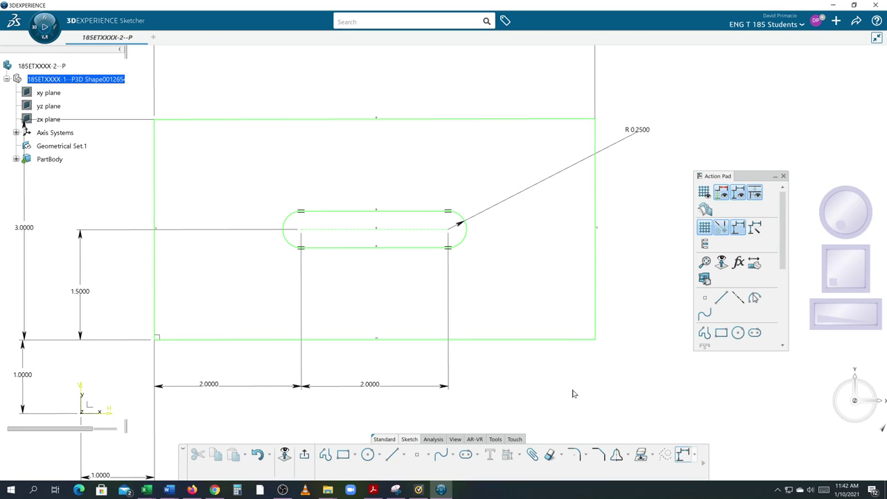
Check the sketch's solving status with the whole dimensioned plate and slot in view
{"action": "mouse_move", "coordinate": [464, 334]}
{"action": "middle_mouse_down"}
{"action": "mouse_move", "coordinate": [471, 333]}
{"action": "mouse_move", "coordinate": [476, 355]}
{"action": "middle_mouse_up"}
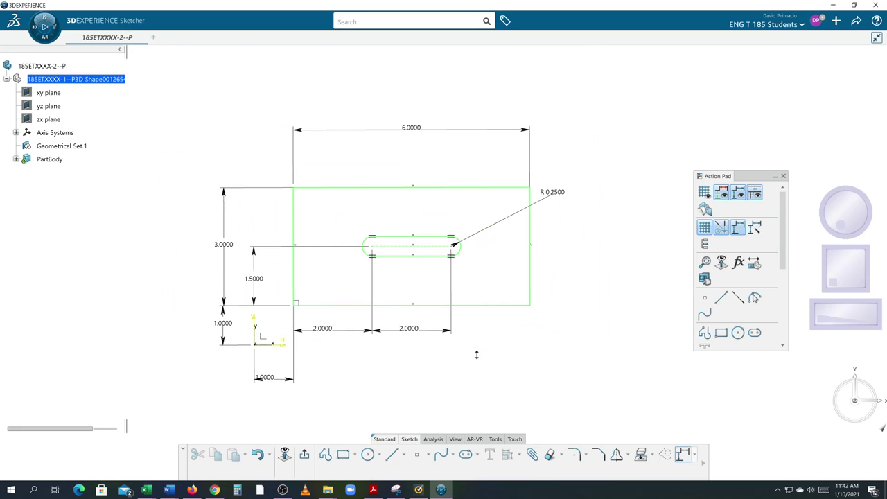
{"action": "left_click", "coordinate": [434, 440]}
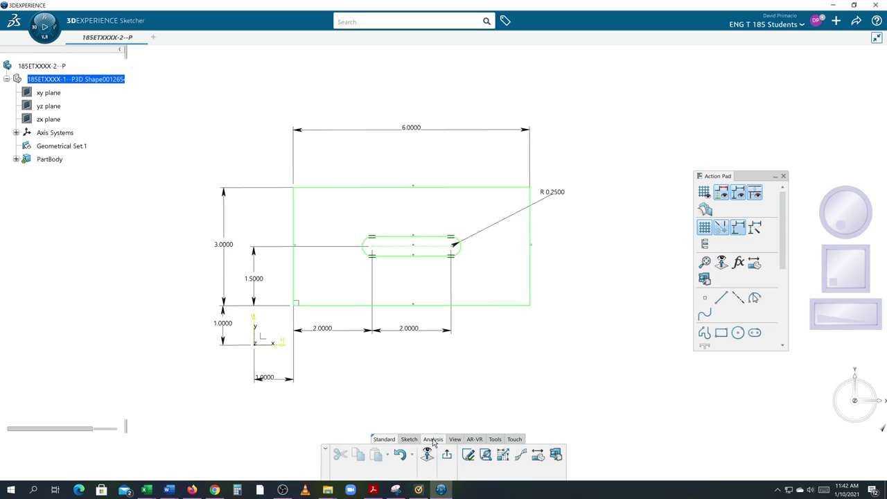
{"action": "left_click", "coordinate": [467, 454]}
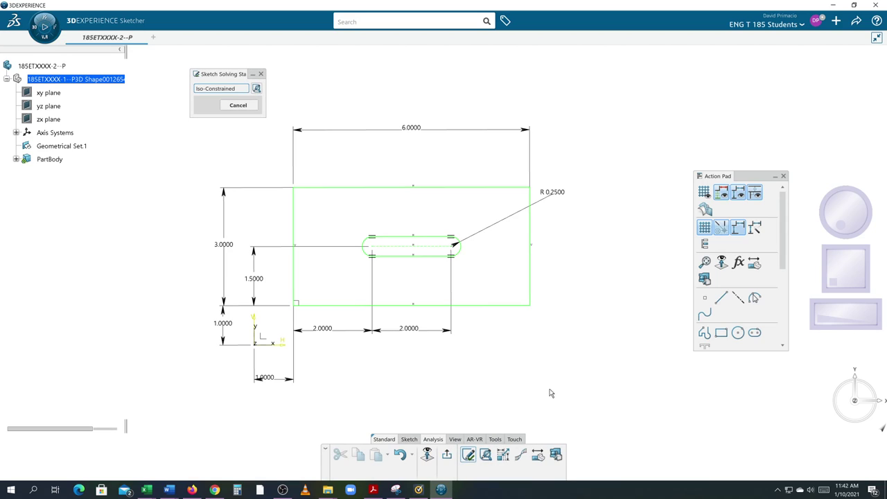
{"action": "scroll", "coordinate": [517, 375], "scroll_direction": "up", "scroll_amount": 3}
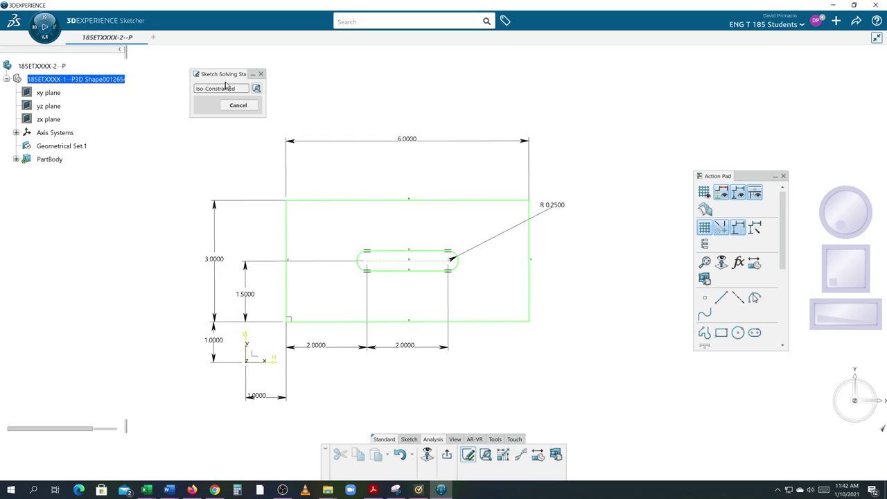
Run Sketch Analysis, examine the closure status of the rectangle and slot profiles, and close the analysis
{"action": "left_click", "coordinate": [485, 455]}
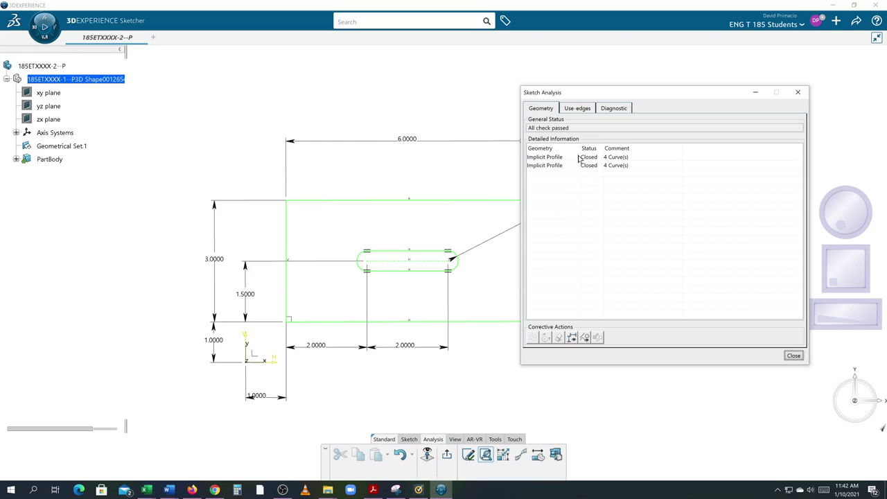
{"action": "left_click", "coordinate": [579, 158]}
{"action": "middle_click_drag", "start_coordinate": [465, 389], "coordinate": [394, 388]}
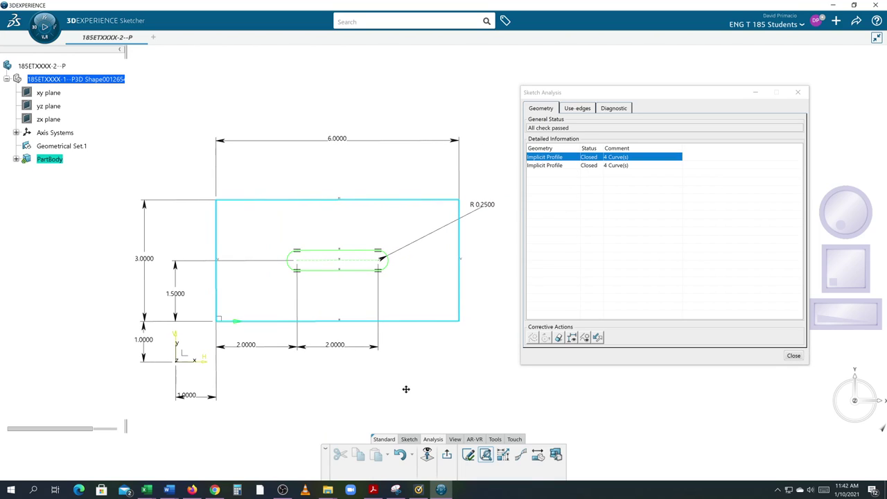
{"action": "left_click", "coordinate": [565, 166]}
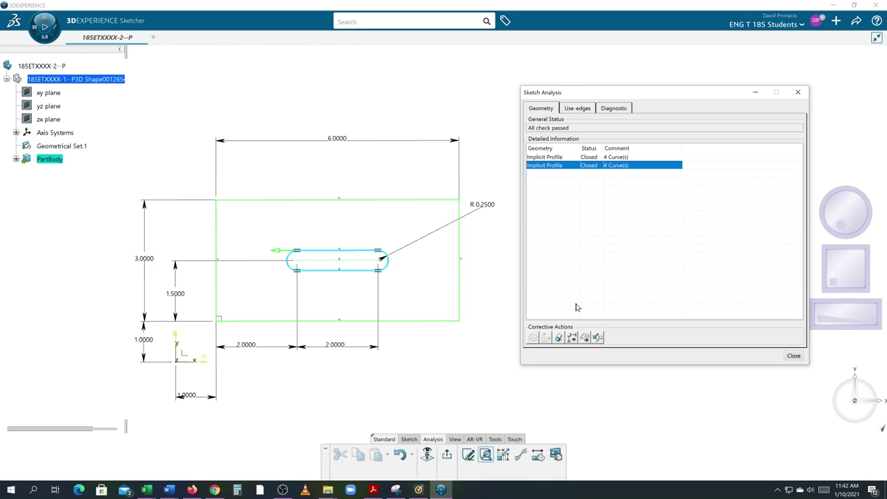
{"action": "left_click", "coordinate": [794, 356]}
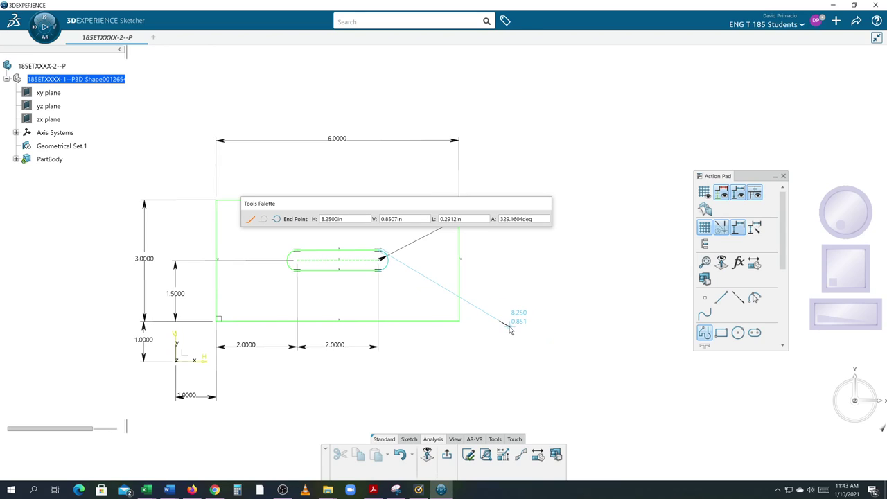
{"action": "key", "text": "Escape"}
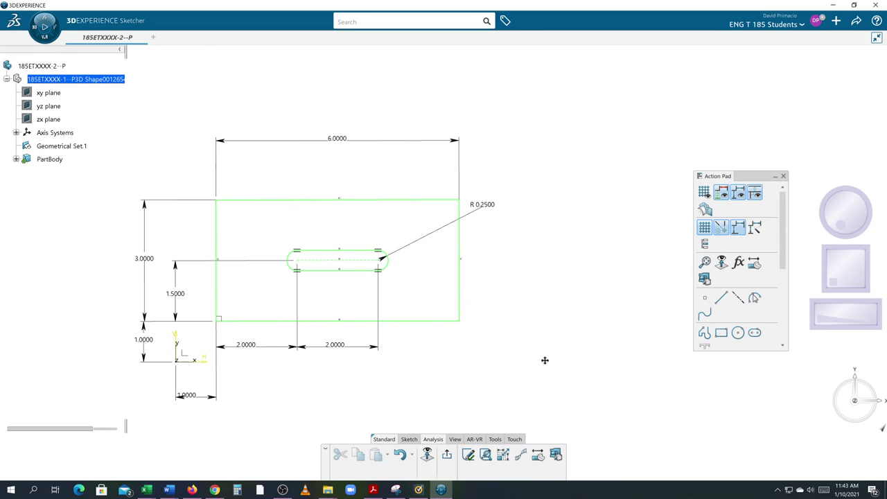
Chamfer the rectangle's two upper corners with a length of 0.5 in and an angle of 45 deg
{"action": "middle_click_drag", "start_coordinate": [545, 358], "coordinate": [611, 354]}
{"action": "scroll", "coordinate": [551, 376], "scroll_direction": "up", "scroll_amount": 2}
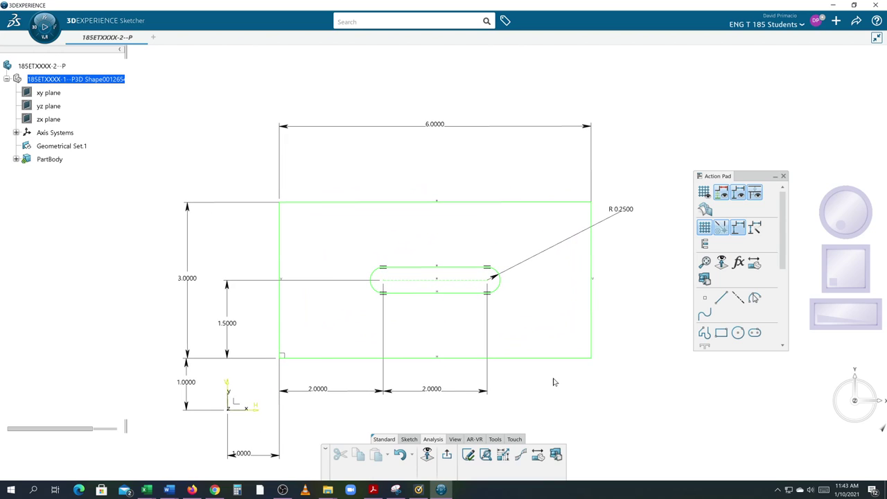
{"action": "middle_click_drag", "start_coordinate": [558, 385], "coordinate": [564, 377]}
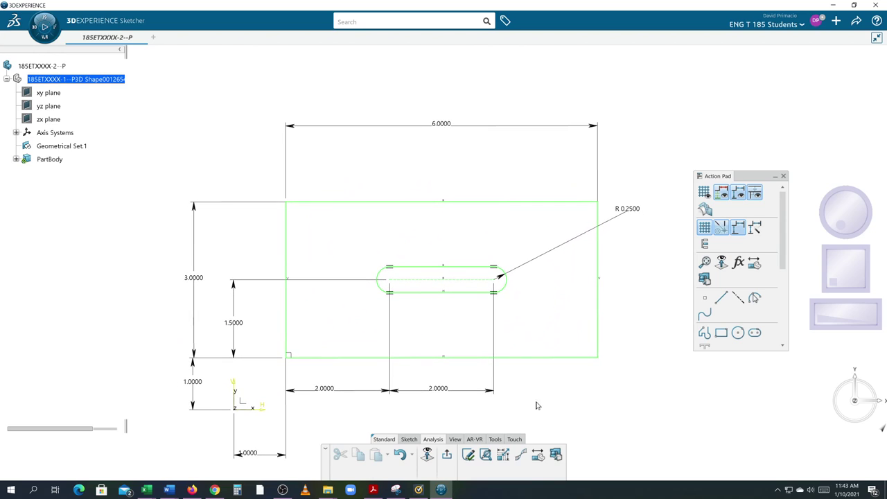
{"action": "left_click", "coordinate": [408, 440]}
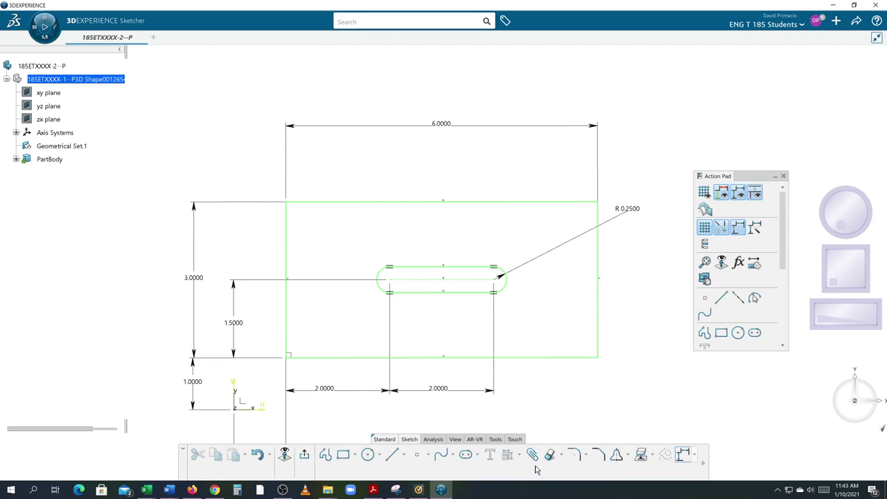
{"action": "left_click", "coordinate": [599, 455]}
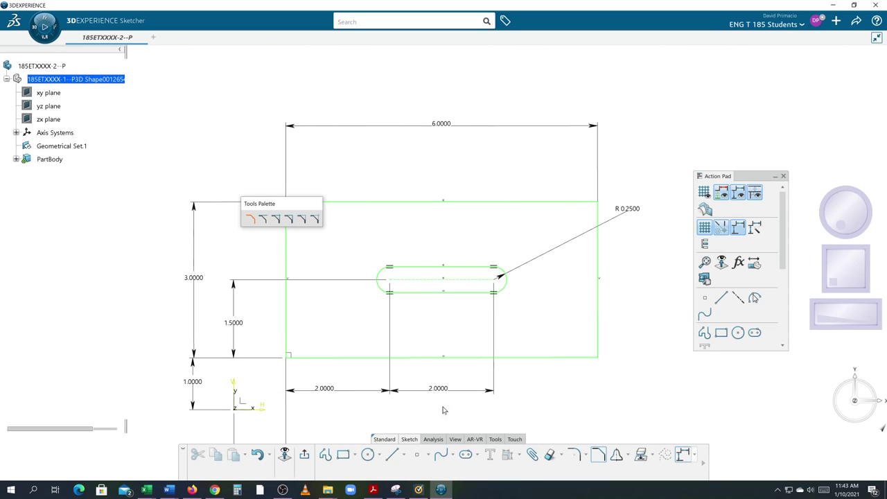
{"action": "left_click_drag", "start_coordinate": [283, 203], "coordinate": [242, 106]}
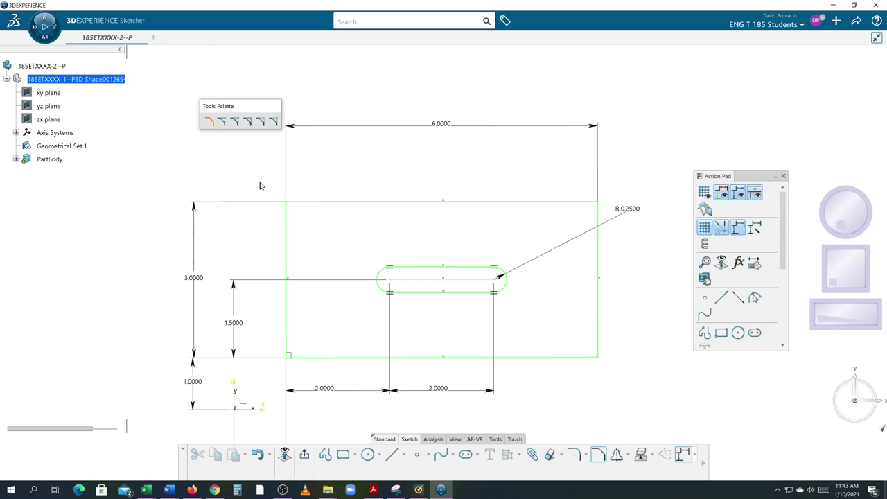
{"action": "left_click", "coordinate": [298, 202]}
{"action": "left_click", "coordinate": [647, 231]}
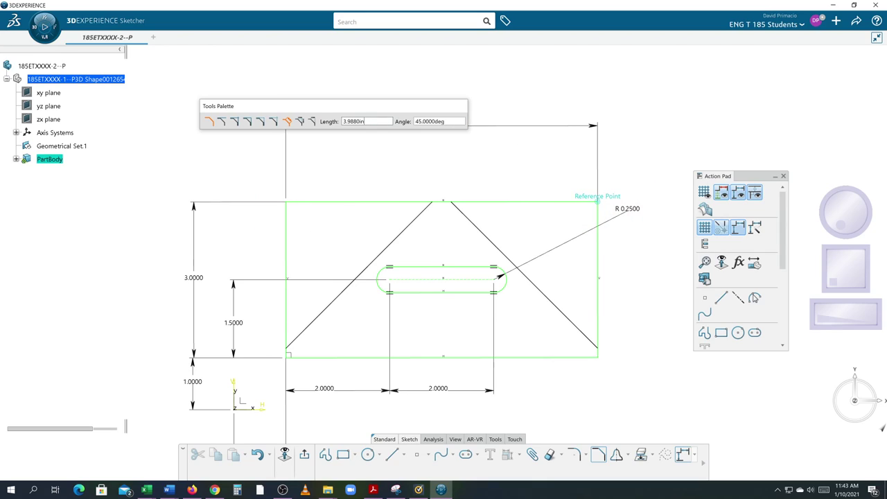
{"action": "key", "text": "Tab"}
{"action": "key", "text": "BackSpace"}
{"action": "key", "text": "Tab"}
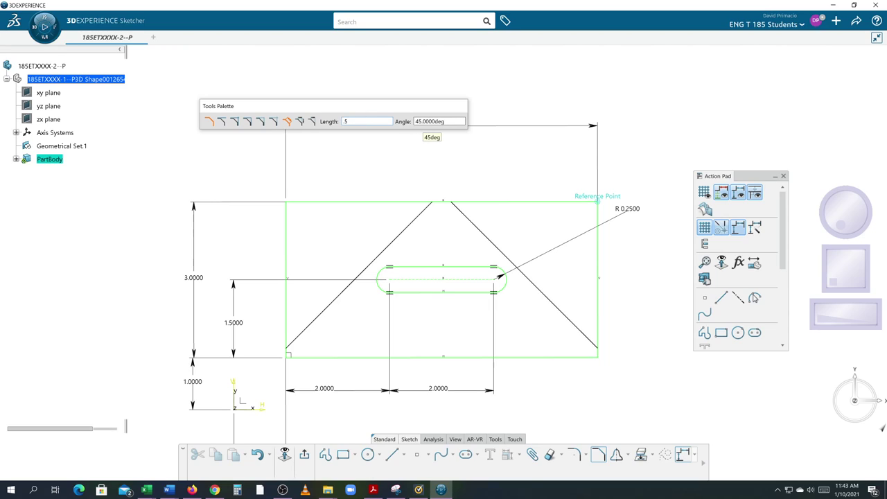
{"action": "key", "text": "Return"}
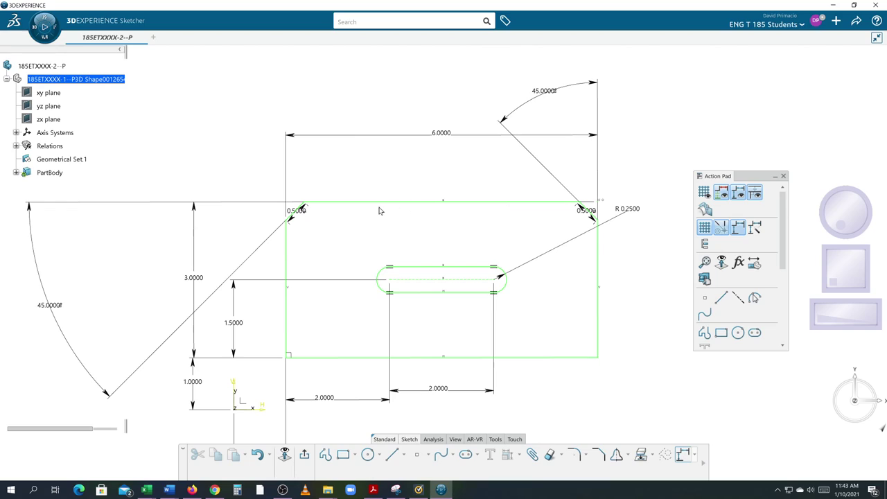
Move the length dimensions of both chamfers outside the rectangle's upper corners
{"action": "left_click", "coordinate": [297, 212]}
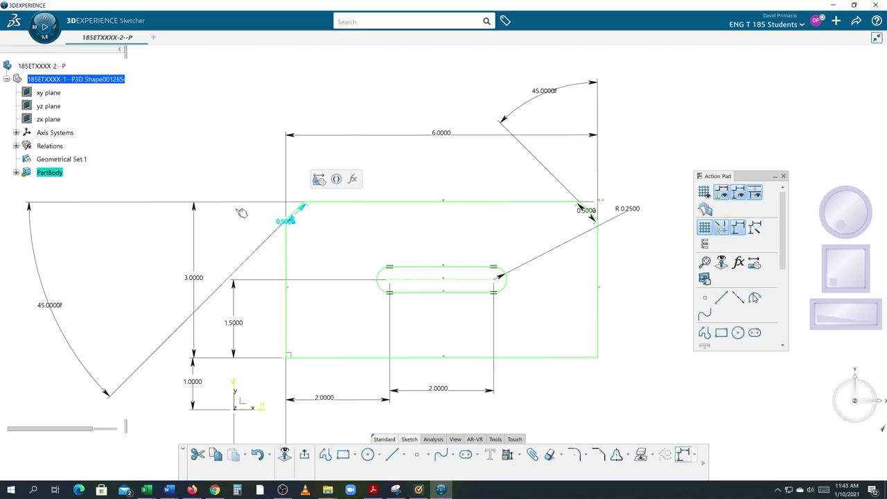
{"action": "left_click_drag", "start_coordinate": [292, 215], "coordinate": [250, 180]}
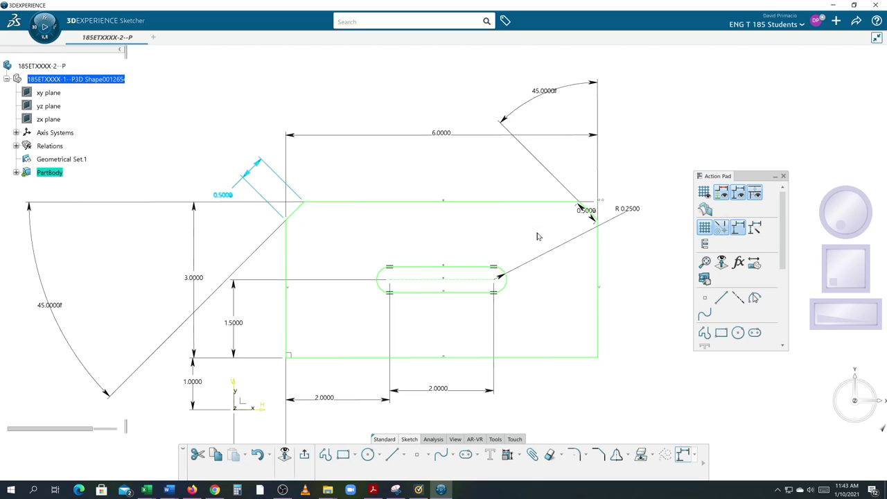
{"action": "mouse_move", "coordinate": [576, 209]}
{"action": "left_mouse_down"}
{"action": "mouse_move", "coordinate": [574, 191]}
{"action": "mouse_move", "coordinate": [601, 178]}
{"action": "mouse_move", "coordinate": [610, 196]}
{"action": "left_mouse_up"}
{"action": "left_click", "coordinate": [640, 281]}
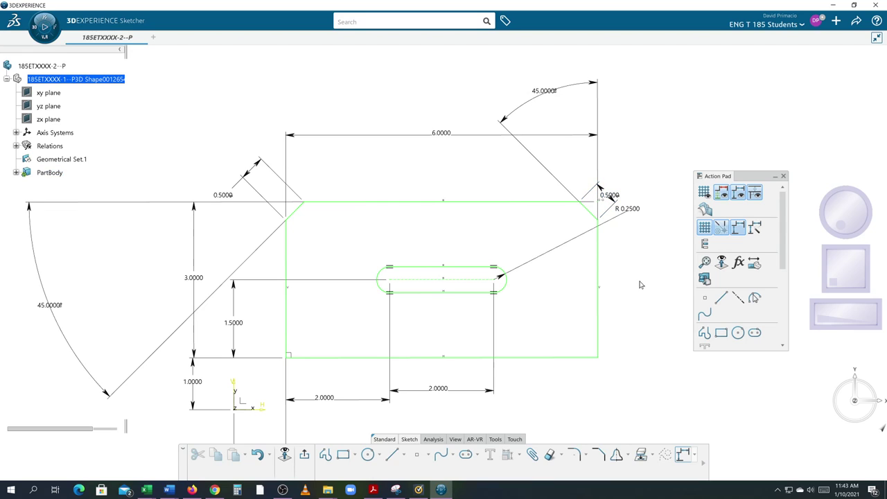
Undo the chamfer dimension moves and the chamfers on the rectangle's two upper corners
{"action": "mouse_move", "coordinate": [640, 281]}
{"action": "middle_mouse_down"}
{"action": "mouse_move", "coordinate": [523, 311]}
{"action": "mouse_move", "coordinate": [527, 289]}
{"action": "middle_mouse_up"}
{"action": "scroll", "coordinate": [527, 288], "scroll_direction": "up", "scroll_amount": 5}
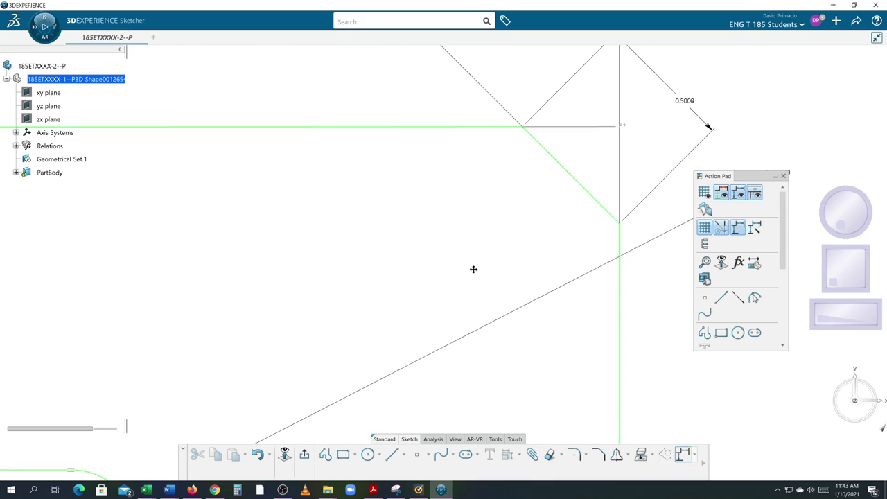
{"action": "scroll", "coordinate": [473, 267], "scroll_direction": "down", "scroll_amount": 2}
{"action": "left_click", "coordinate": [435, 256]}
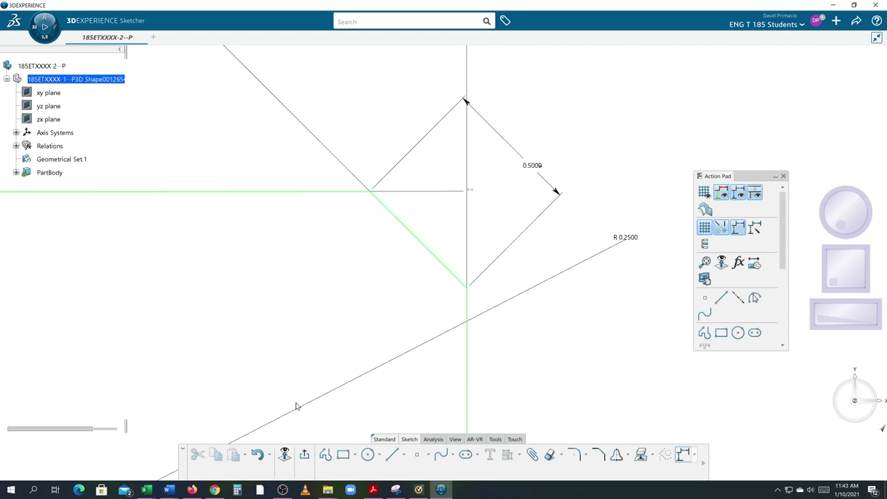
{"action": "left_click", "coordinate": [258, 455]}
{"action": "left_click", "coordinate": [257, 455]}
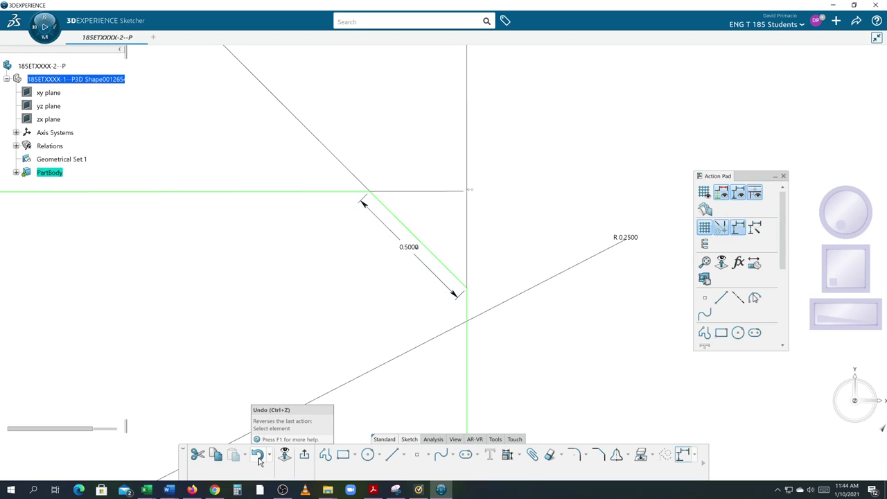
{"action": "left_click", "coordinate": [258, 456]}
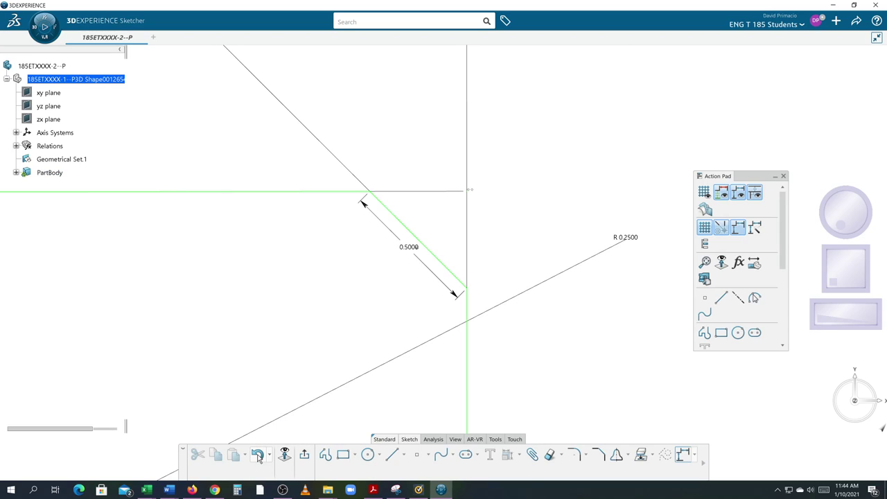
{"action": "left_click", "coordinate": [258, 456]}
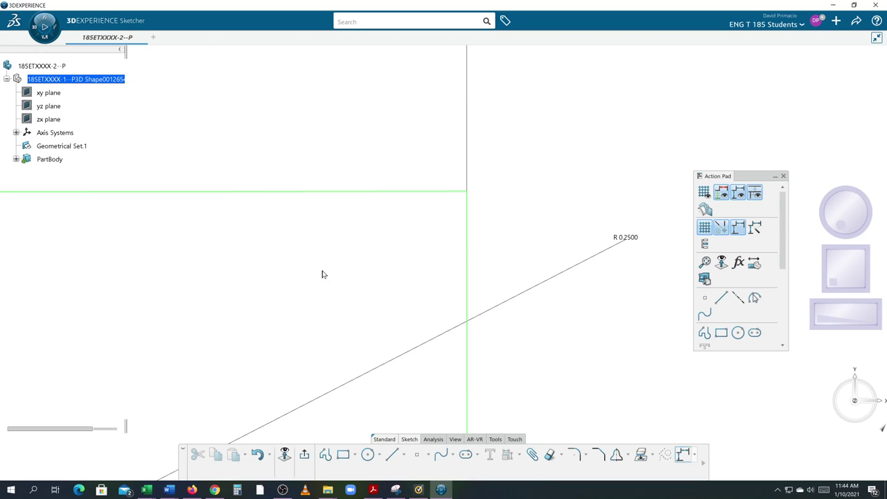
Chamfer the rectangle's two upper corners by angle and first length, with a first length of 0.5 in and an angle of 45 deg
{"action": "scroll", "coordinate": [328, 289], "scroll_direction": "down", "scroll_amount": 1}
{"action": "scroll", "coordinate": [328, 289], "scroll_direction": "down", "scroll_amount": 3}
{"action": "mouse_move", "coordinate": [198, 289]}
{"action": "middle_mouse_down"}
{"action": "mouse_move", "coordinate": [430, 293]}
{"action": "mouse_move", "coordinate": [403, 286]}
{"action": "middle_mouse_up"}
{"action": "scroll", "coordinate": [430, 295], "scroll_direction": "down", "scroll_amount": 1}
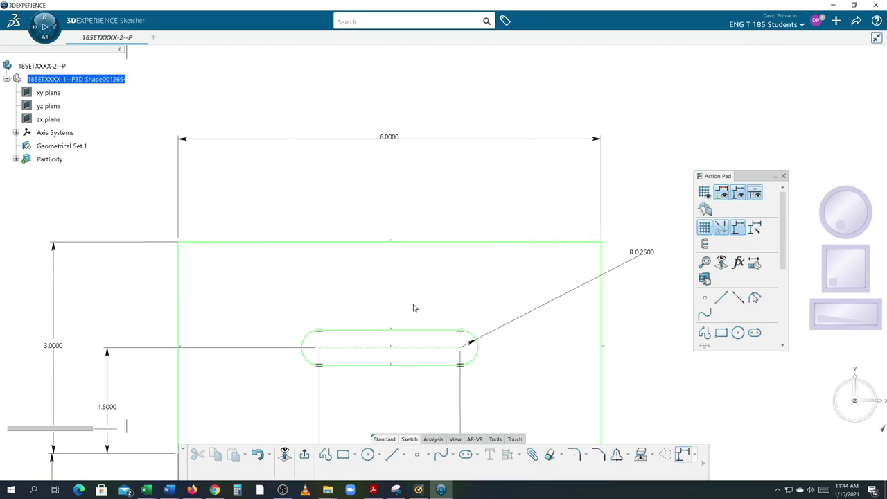
{"action": "left_click", "coordinate": [598, 454]}
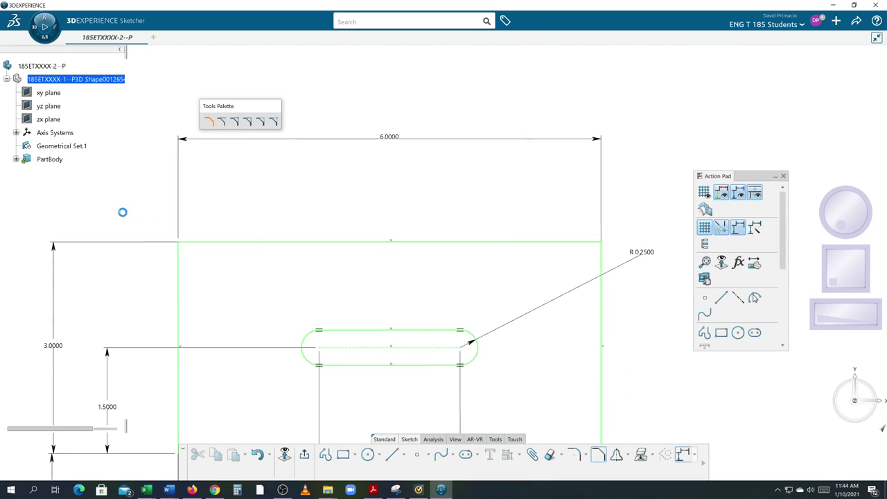
{"action": "mouse_move", "coordinate": [129, 206]}
{"action": "left_mouse_down"}
{"action": "mouse_move", "coordinate": [474, 287]}
{"action": "mouse_move", "coordinate": [619, 289]}
{"action": "mouse_move", "coordinate": [642, 301]}
{"action": "left_mouse_up"}
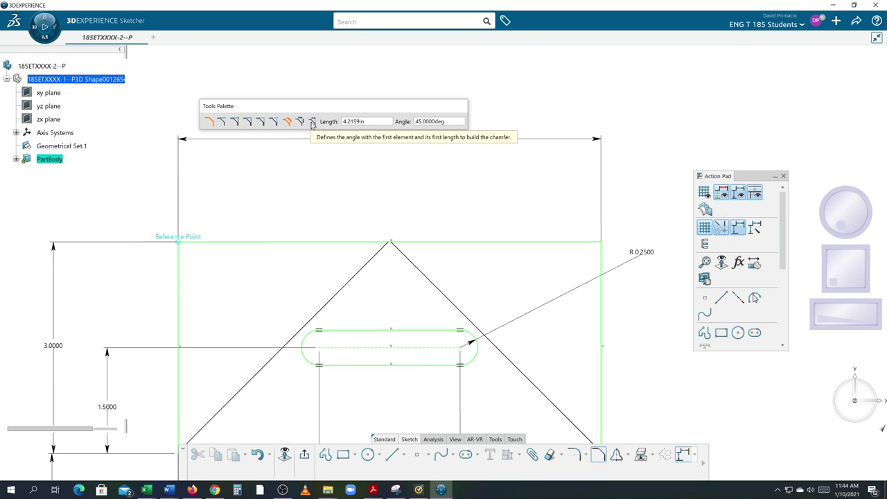
{"action": "left_click", "coordinate": [312, 122]}
{"action": "left_click", "coordinate": [312, 122]}
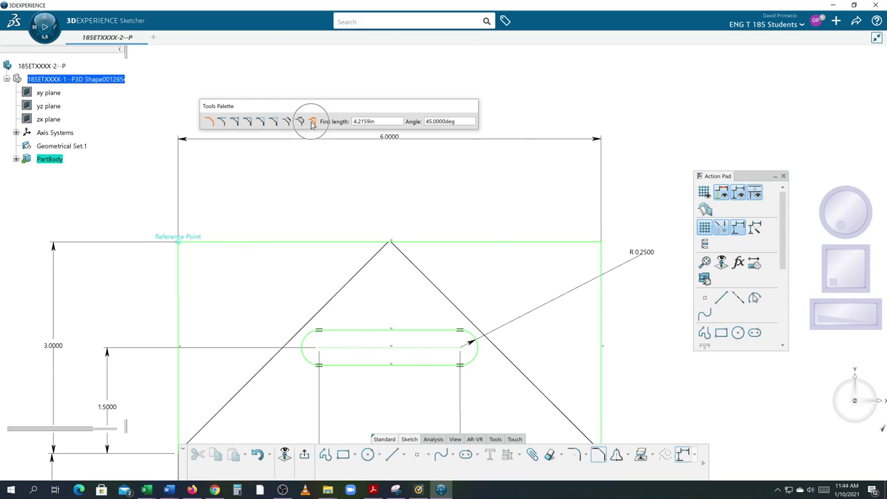
{"action": "left_click", "coordinate": [312, 122]}
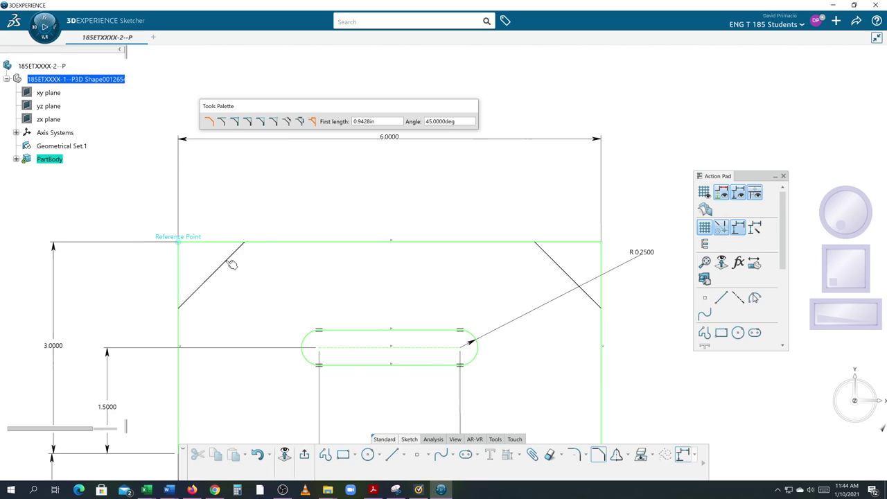
{"action": "left_click", "coordinate": [367, 121]}
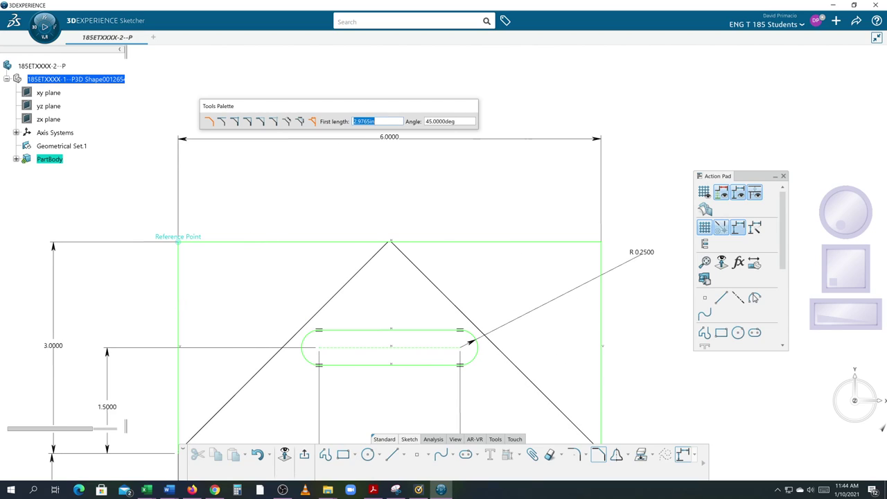
{"action": "type", "text": ".5"}
{"action": "key", "text": "Return"}
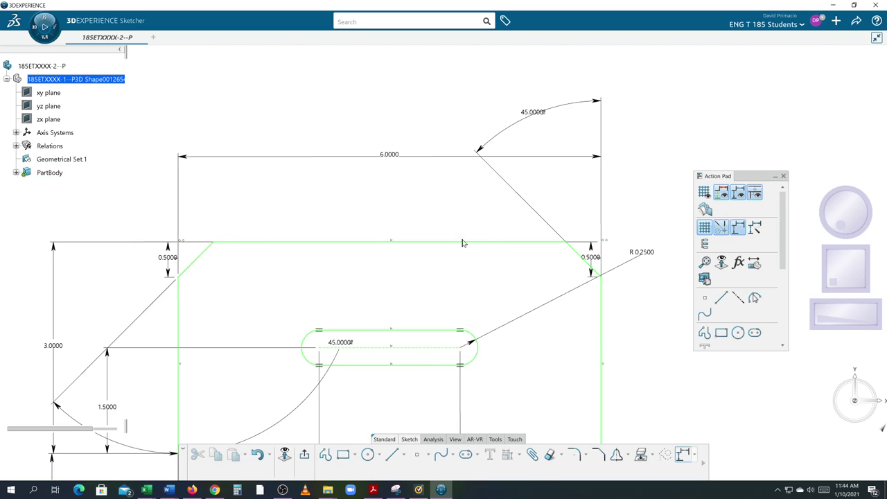
Move the angle dimensions of both chamfers close to the plate's upper corners
{"action": "scroll", "coordinate": [252, 333], "scroll_direction": "down", "scroll_amount": 3}
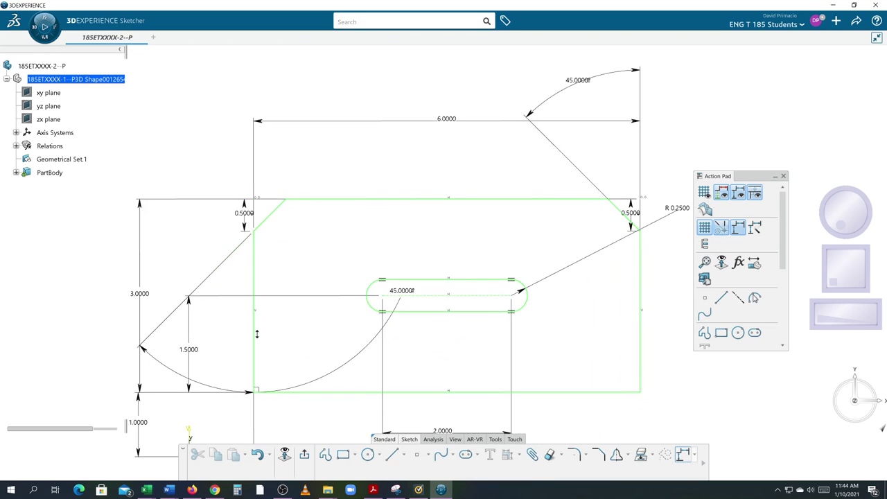
{"action": "left_click_drag", "start_coordinate": [213, 349], "coordinate": [213, 197]}
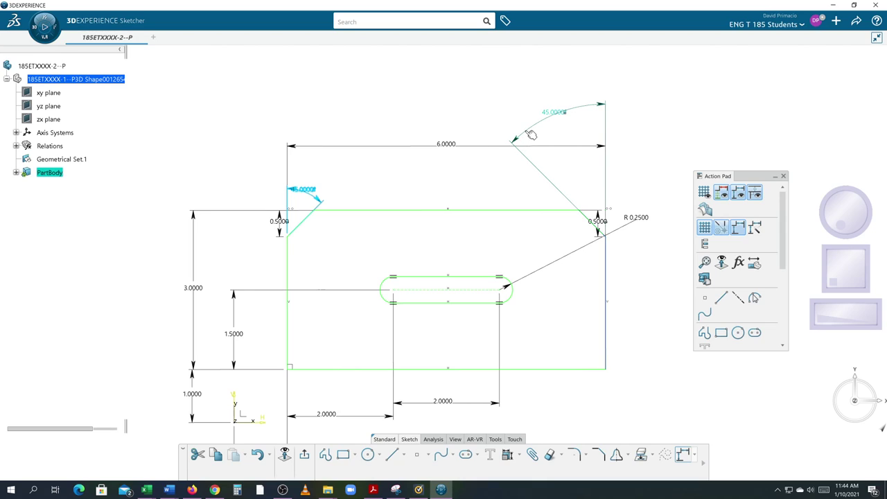
{"action": "left_click_drag", "start_coordinate": [531, 135], "coordinate": [569, 206]}
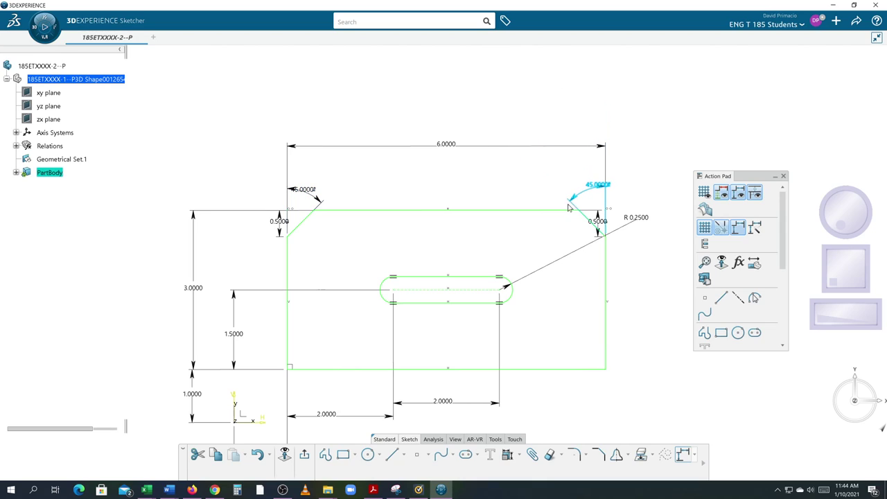
{"action": "left_click", "coordinate": [359, 265]}
Move the upper-left chamfer's length dimension outside the plate's left edge, with its text above the arrows
{"action": "left_click", "coordinate": [281, 231]}
{"action": "left_click_drag", "start_coordinate": [280, 232], "coordinate": [240, 243]}
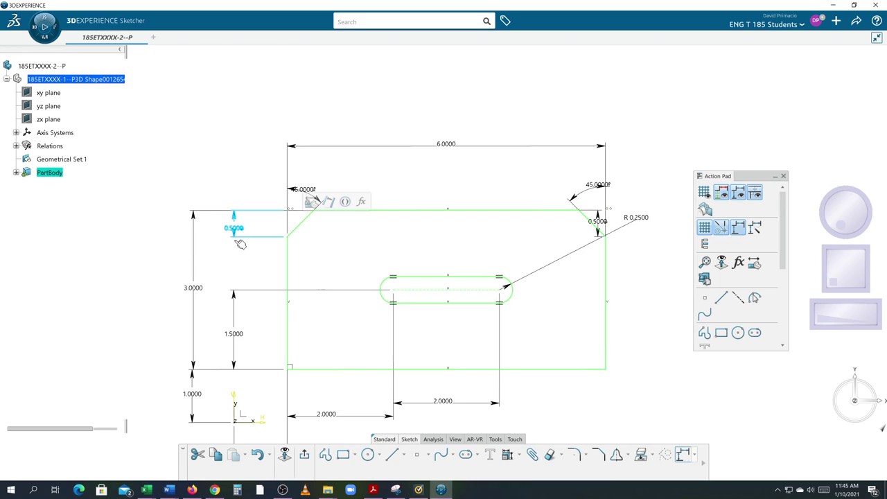
{"action": "mouse_move", "coordinate": [316, 307]}
{"action": "middle_mouse_down"}
{"action": "mouse_move", "coordinate": [368, 257]}
{"action": "mouse_move", "coordinate": [352, 277]}
{"action": "middle_mouse_up"}
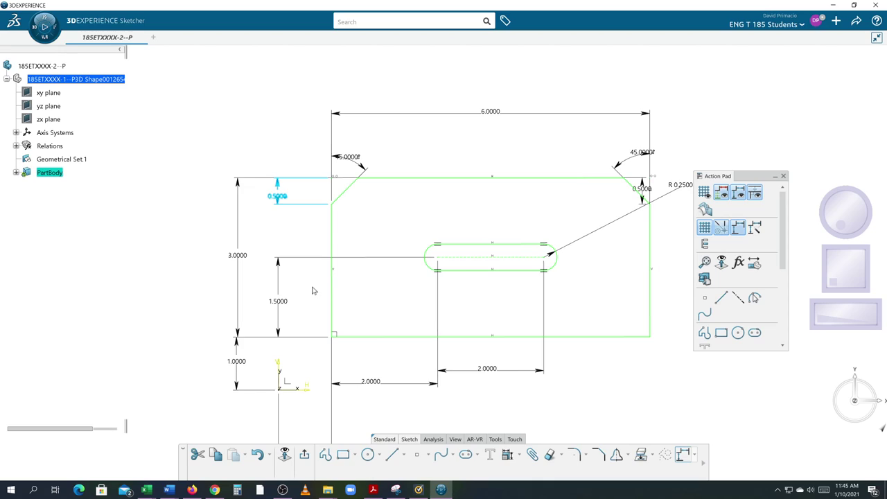
{"action": "left_click", "coordinate": [279, 192]}
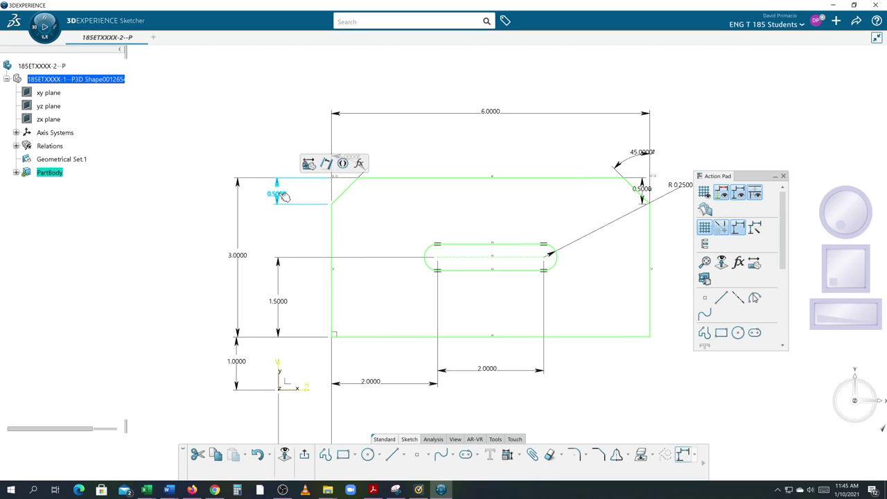
{"action": "left_click_drag", "start_coordinate": [284, 194], "coordinate": [288, 163]}
{"action": "left_click", "coordinate": [473, 286]}
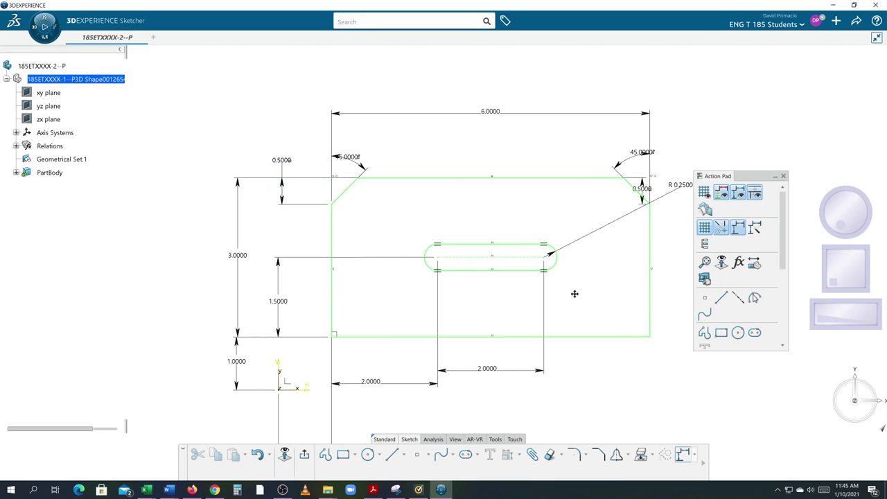
Move the slot's radius dimension inside the plate, close to the slot's right end
{"action": "middle_click_drag", "start_coordinate": [575, 294], "coordinate": [515, 314]}
{"action": "left_click_drag", "start_coordinate": [548, 175], "coordinate": [531, 181]}
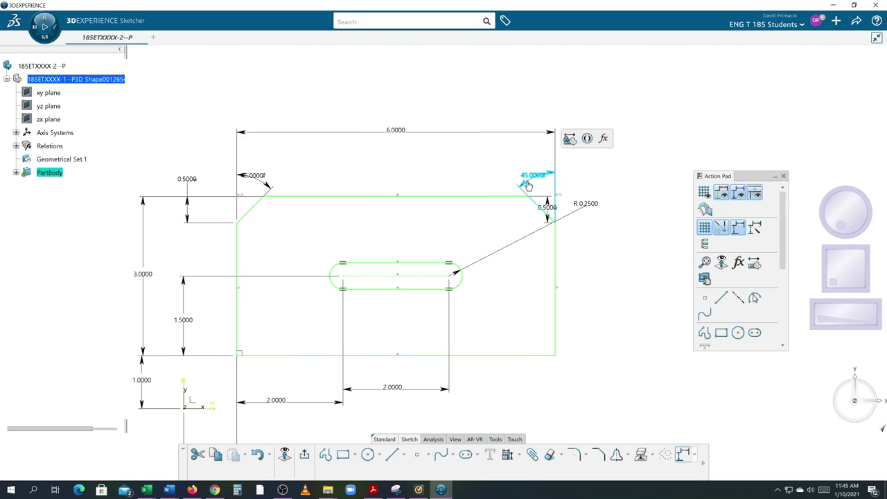
{"action": "double_click", "coordinate": [585, 205]}
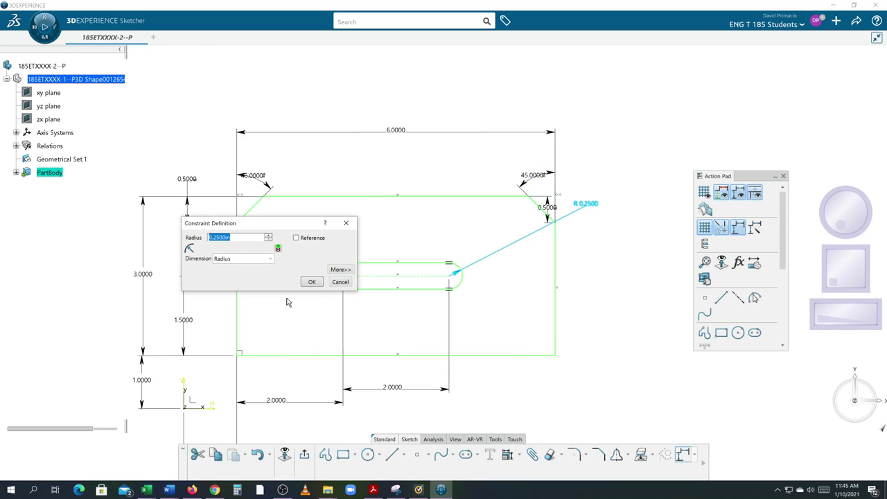
{"action": "left_click", "coordinate": [340, 281]}
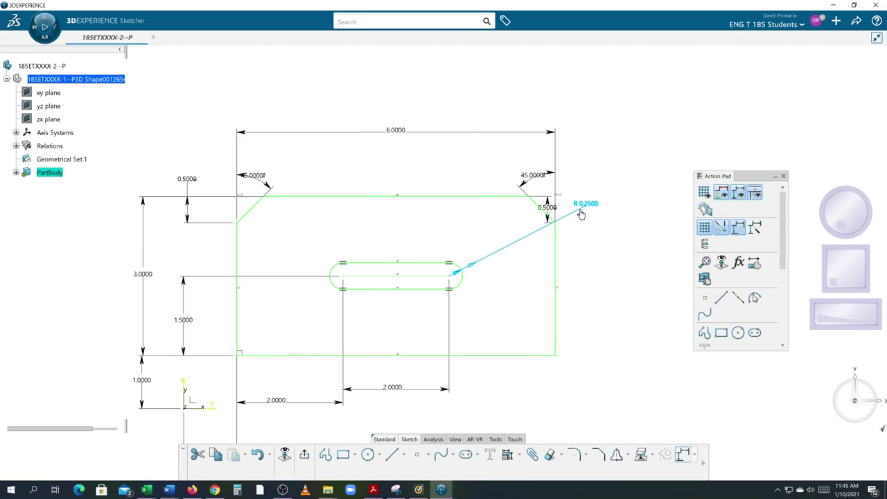
{"action": "left_click_drag", "start_coordinate": [580, 218], "coordinate": [474, 267]}
{"action": "left_click", "coordinate": [594, 299]}
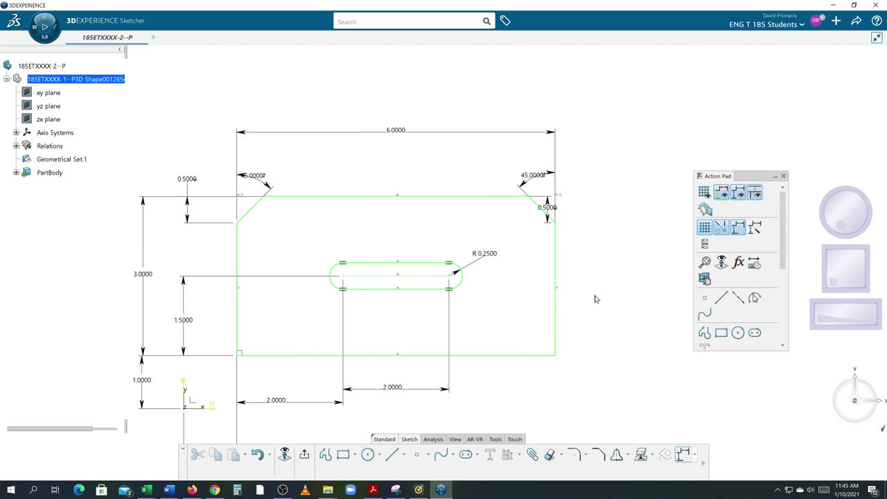
Move the upper-right chamfer's length dimension outside the plate's right edge, with its text above the arrows
{"action": "middle_click_drag", "start_coordinate": [574, 306], "coordinate": [572, 293]}
{"action": "scroll", "coordinate": [573, 295], "scroll_direction": "up", "scroll_amount": 1}
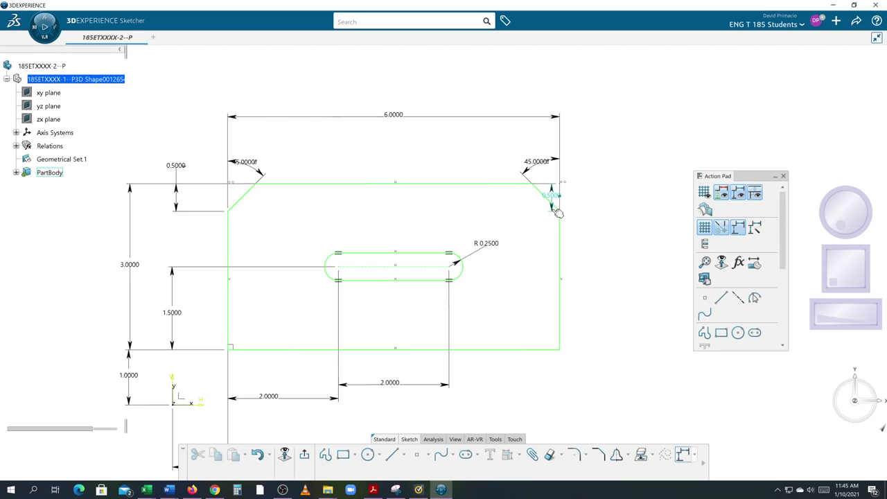
{"action": "left_click_drag", "start_coordinate": [556, 209], "coordinate": [600, 208]}
{"action": "middle_click_drag", "start_coordinate": [583, 251], "coordinate": [531, 327]}
{"action": "mouse_move", "coordinate": [560, 241]}
{"action": "left_mouse_down"}
{"action": "mouse_move", "coordinate": [556, 234]}
{"action": "mouse_move", "coordinate": [556, 243]}
{"action": "left_mouse_up"}
{"action": "left_click", "coordinate": [552, 303]}
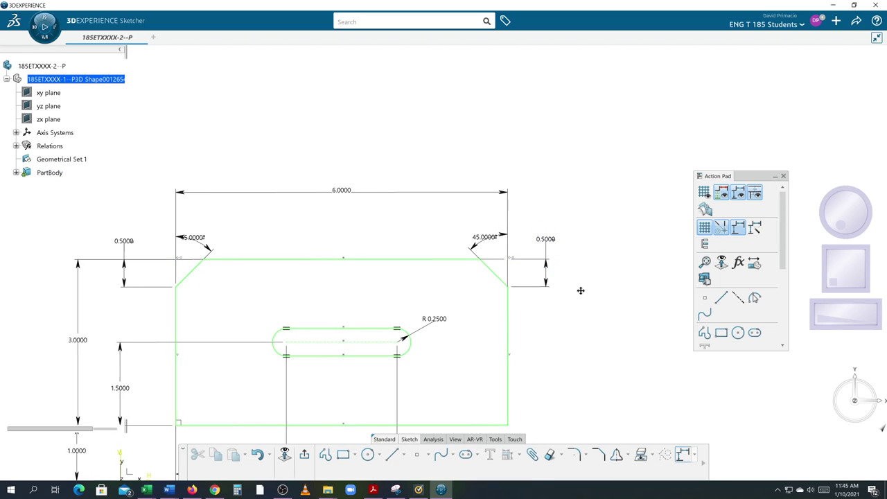
Show the sketch grid and line up the slot's horizontal position and center-distance dimensions just below the plate
{"action": "middle_click_drag", "start_coordinate": [580, 291], "coordinate": [588, 277]}
{"action": "middle_click_drag", "start_coordinate": [519, 347], "coordinate": [568, 271]}
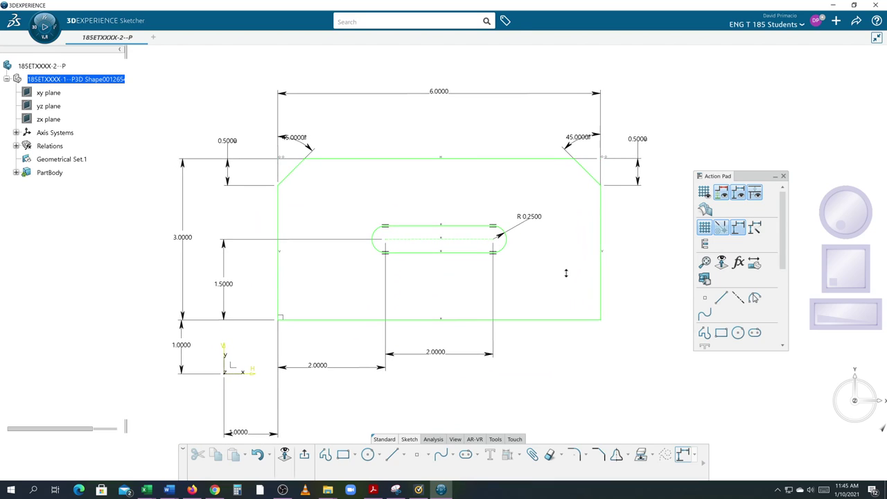
{"action": "scroll", "coordinate": [568, 271], "scroll_direction": "up", "scroll_amount": 1}
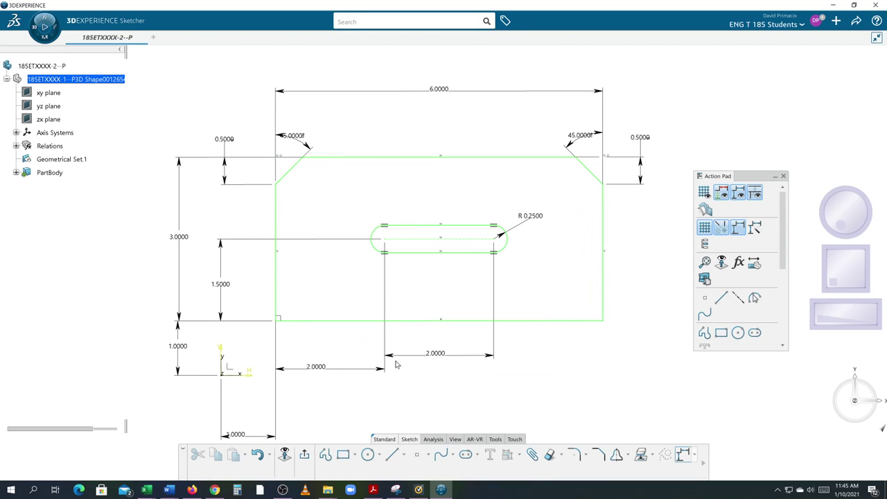
{"action": "left_click", "coordinate": [367, 367]}
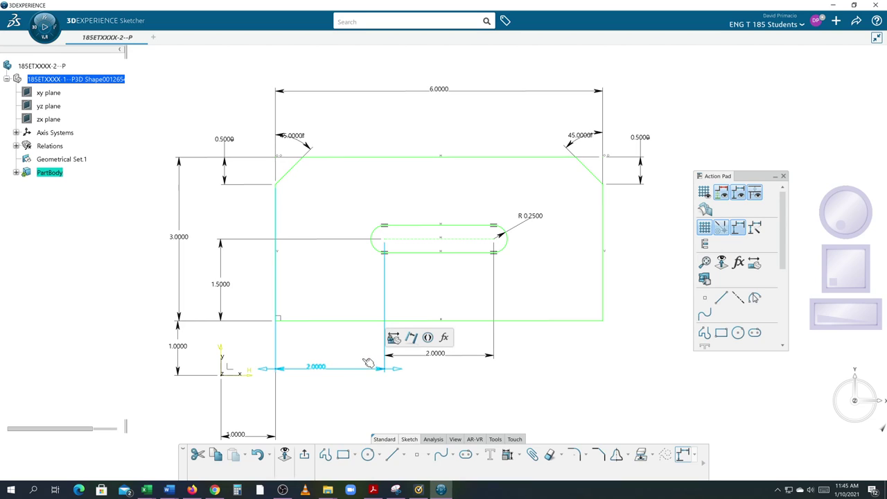
{"action": "left_click_drag", "start_coordinate": [368, 363], "coordinate": [368, 352]}
{"action": "left_click", "coordinate": [704, 193]}
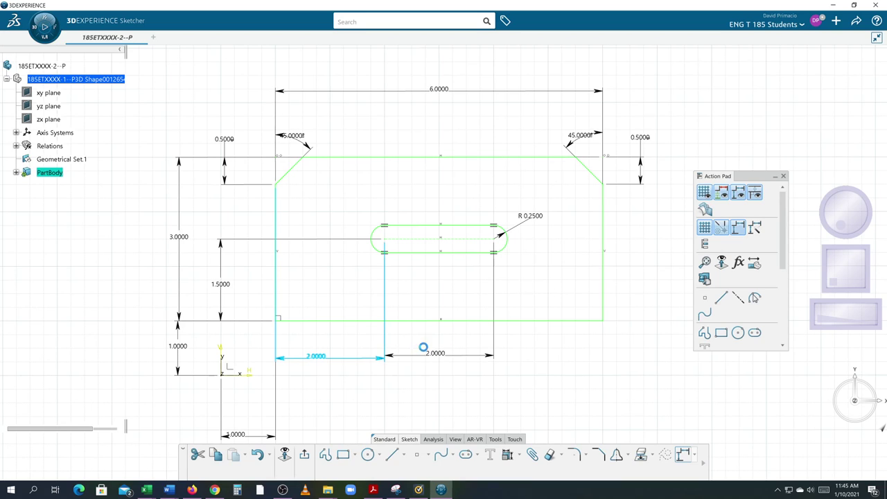
{"action": "left_click_drag", "start_coordinate": [367, 365], "coordinate": [365, 355]}
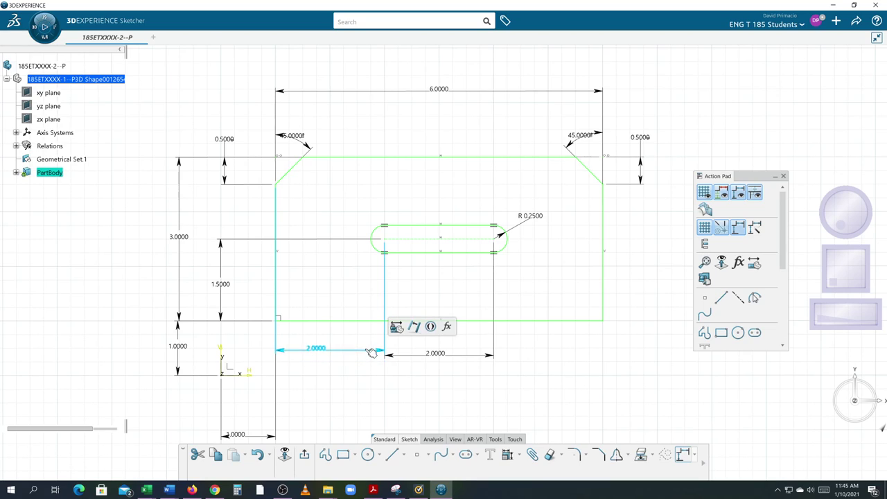
{"action": "left_click", "coordinate": [405, 357]}
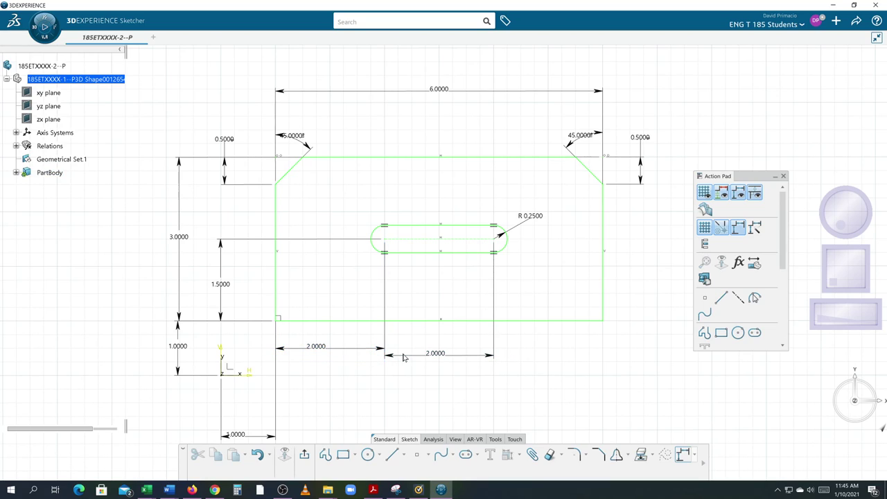
{"action": "left_click", "coordinate": [407, 355]}
{"action": "left_click_drag", "start_coordinate": [407, 356], "coordinate": [406, 352]}
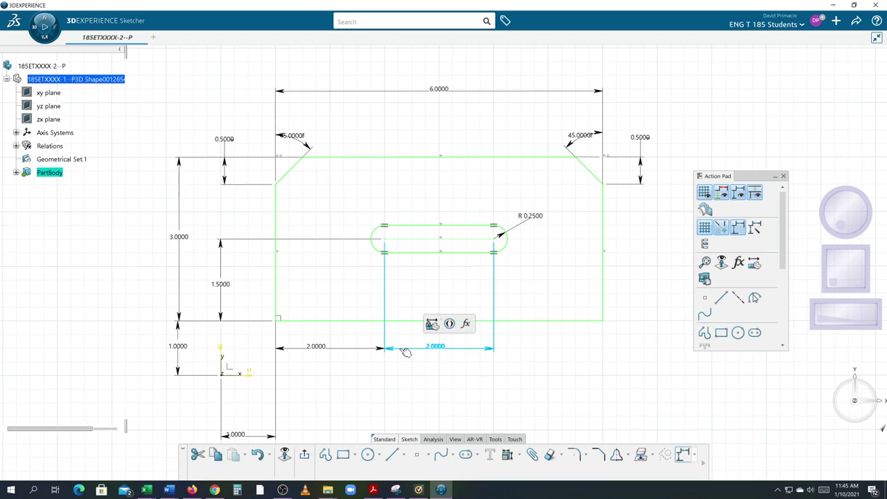
{"action": "left_click", "coordinate": [317, 352]}
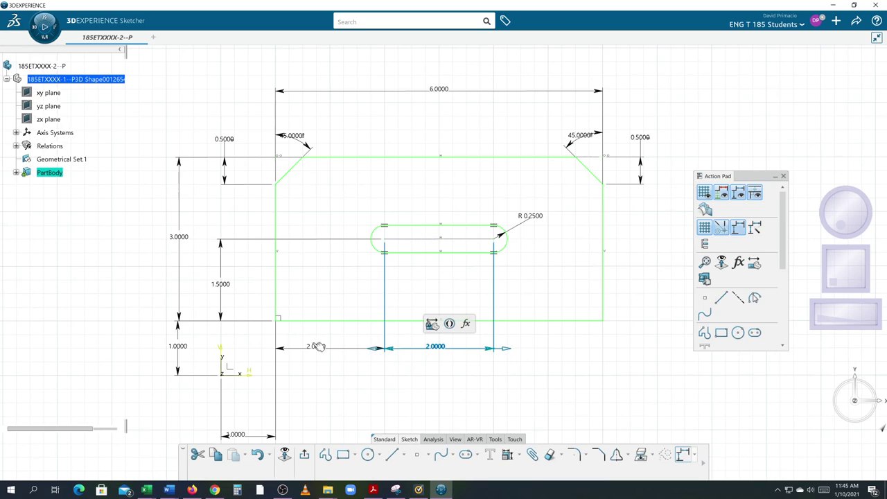
Move the slot's vertical position dimension closer to the plate and line up the plate's horizontal origin offset with the lower dimensions
{"action": "left_click", "coordinate": [221, 312]}
{"action": "left_click_drag", "start_coordinate": [222, 312], "coordinate": [254, 312]}
{"action": "left_click", "coordinate": [342, 394]}
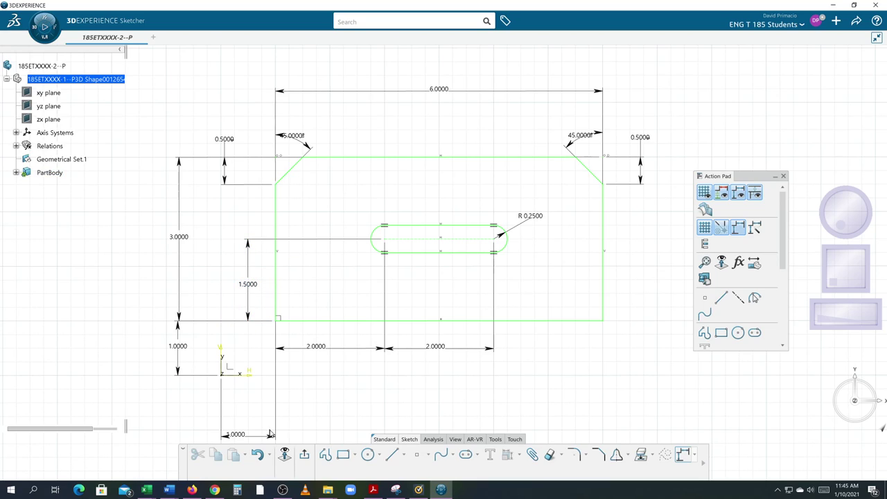
{"action": "left_click_drag", "start_coordinate": [271, 434], "coordinate": [253, 350]}
{"action": "left_click", "coordinate": [306, 375]}
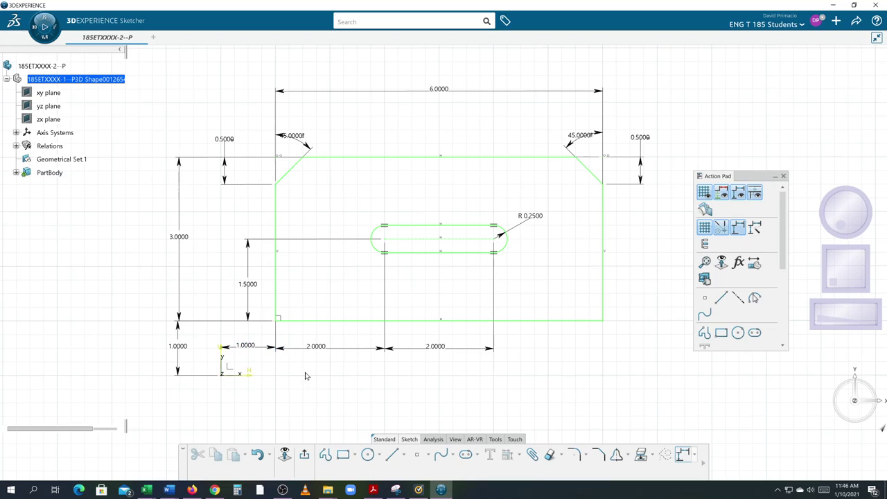
Move the upper-left chamfer's length dimension closer to the plate, in line with the slot's vertical position dimension
{"action": "left_click", "coordinate": [263, 350]}
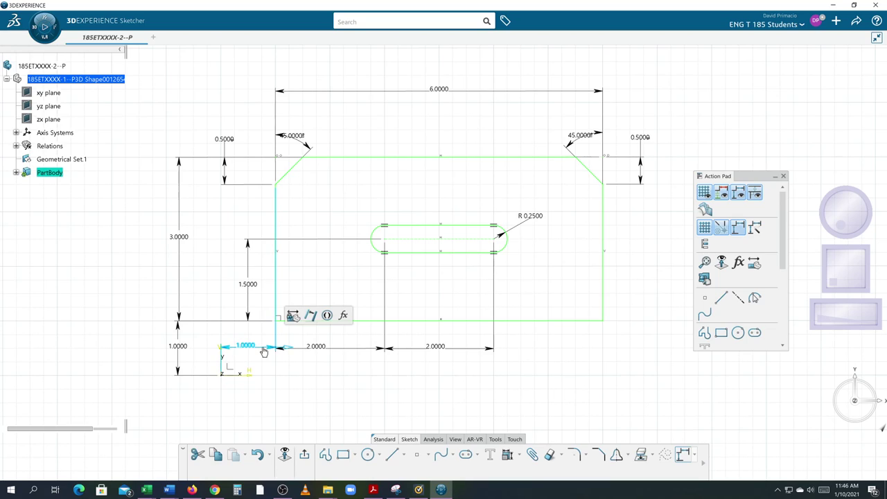
{"action": "left_click", "coordinate": [332, 395]}
{"action": "scroll", "coordinate": [364, 401], "scroll_direction": "up", "scroll_amount": 2}
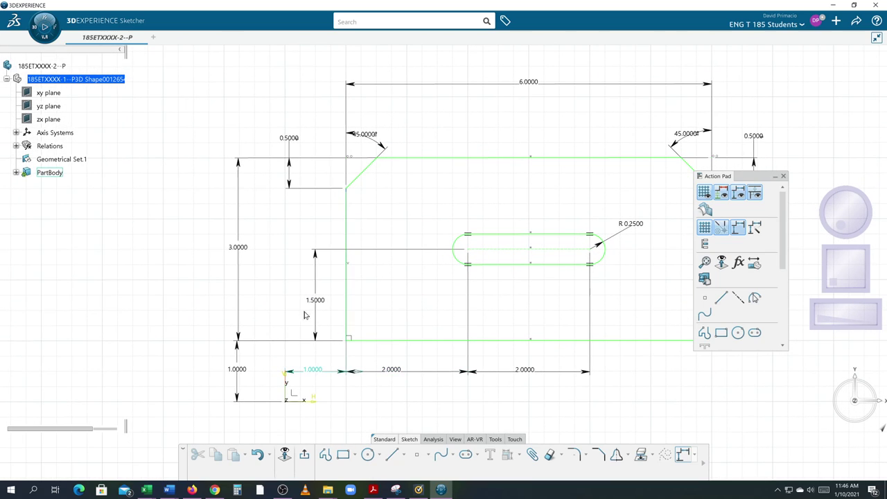
{"action": "left_click_drag", "start_coordinate": [295, 186], "coordinate": [320, 186]}
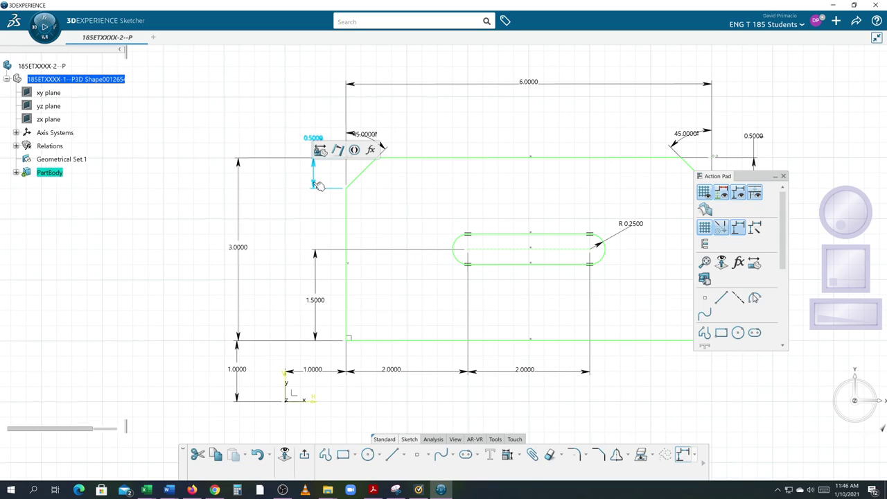
{"action": "left_click", "coordinate": [285, 226]}
{"action": "middle_click_drag", "start_coordinate": [327, 166], "coordinate": [287, 190]}
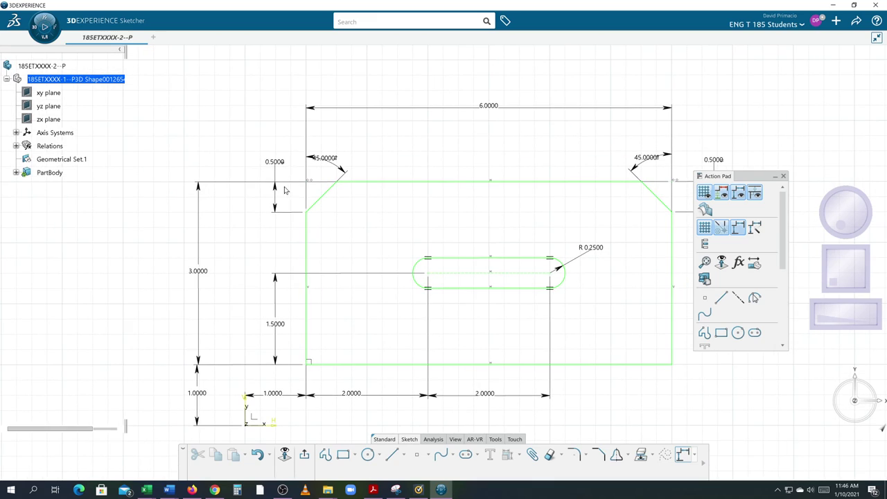
Nudge the upper-left chamfer's angle dimension and move the upper-right chamfer's length dimension closer to the plate's right edge
{"action": "left_click", "coordinate": [334, 159]}
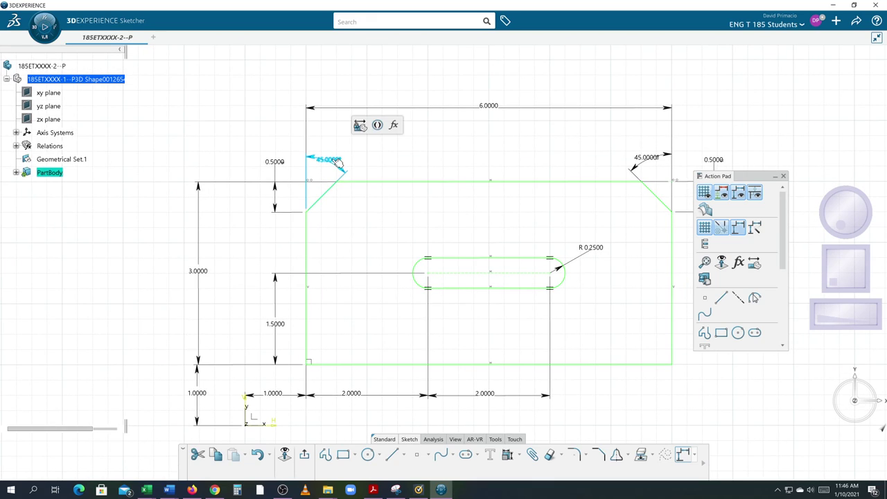
{"action": "left_click", "coordinate": [356, 234]}
{"action": "middle_click_drag", "start_coordinate": [358, 237], "coordinate": [283, 249]}
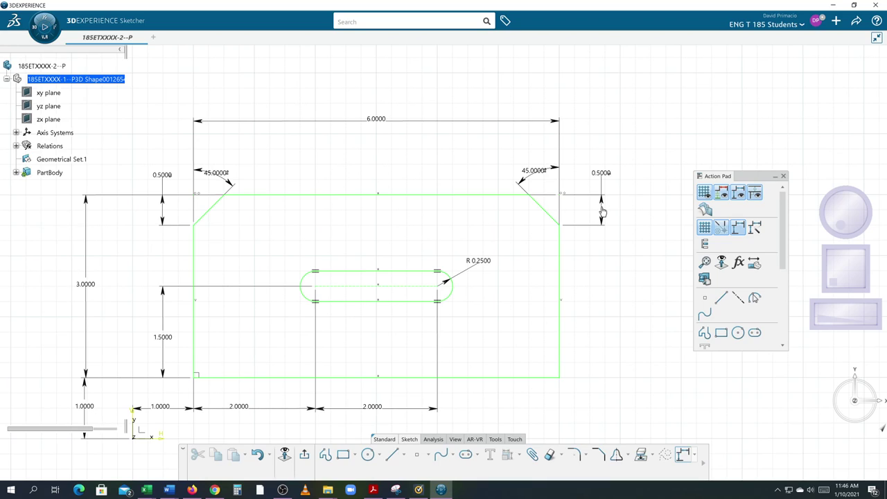
{"action": "left_click_drag", "start_coordinate": [602, 211], "coordinate": [589, 212]}
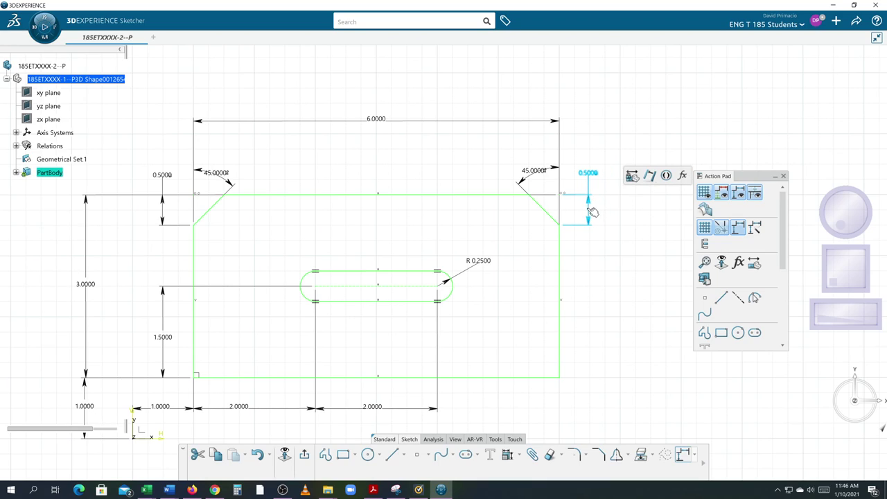
{"action": "left_click", "coordinate": [581, 275]}
{"action": "middle_click_drag", "start_coordinate": [476, 285], "coordinate": [515, 254]}
{"action": "scroll", "coordinate": [516, 260], "scroll_direction": "down", "scroll_amount": 1}
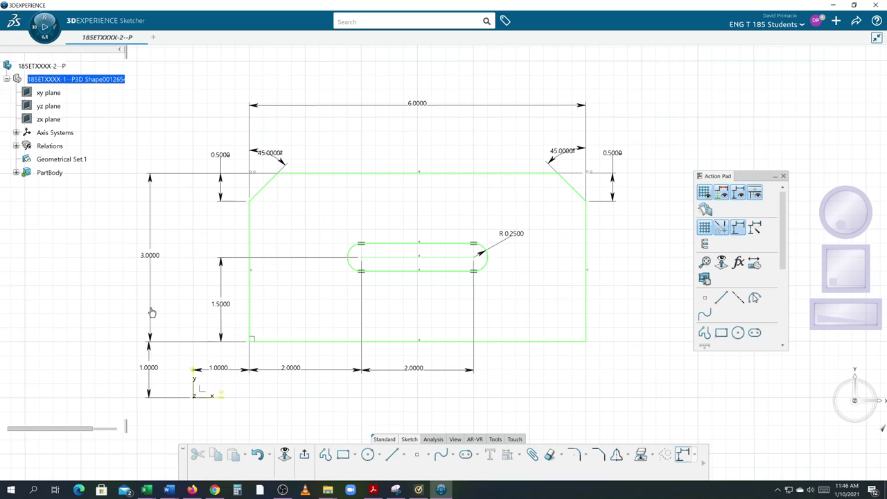
Move the plate's height dimension and its vertical origin offset closer to the plate, lined up with each other
{"action": "left_click_drag", "start_coordinate": [153, 313], "coordinate": [182, 312]}
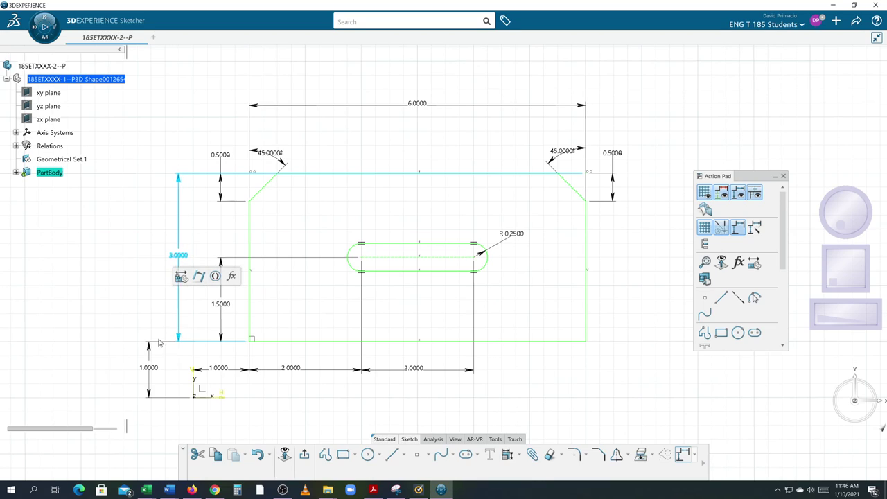
{"action": "left_click_drag", "start_coordinate": [150, 357], "coordinate": [178, 358]}
{"action": "left_click", "coordinate": [159, 356]}
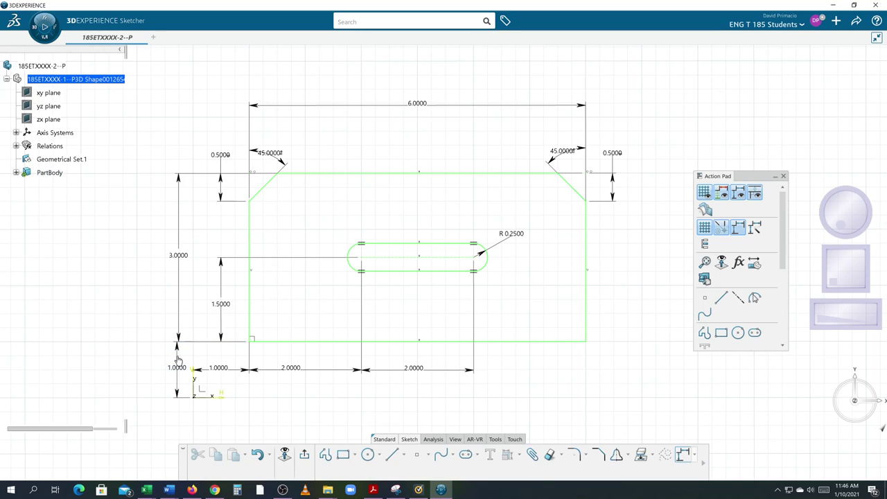
{"action": "left_click", "coordinate": [182, 358]}
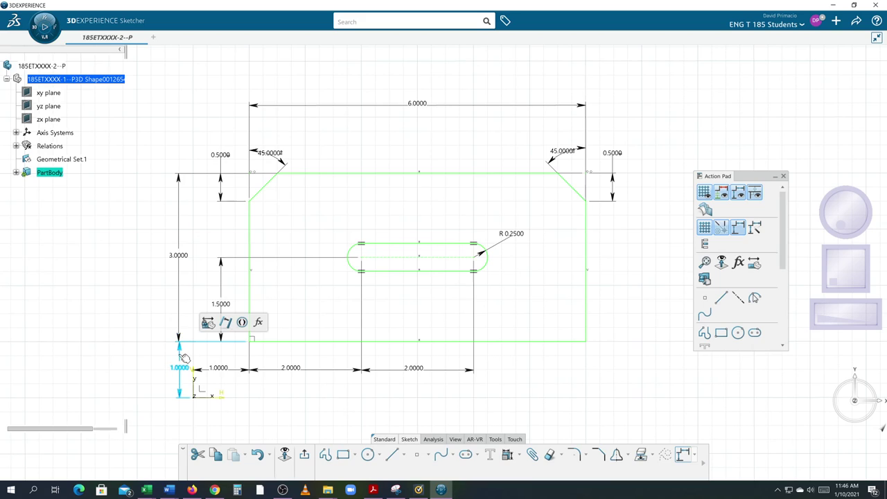
{"action": "left_click", "coordinate": [145, 361]}
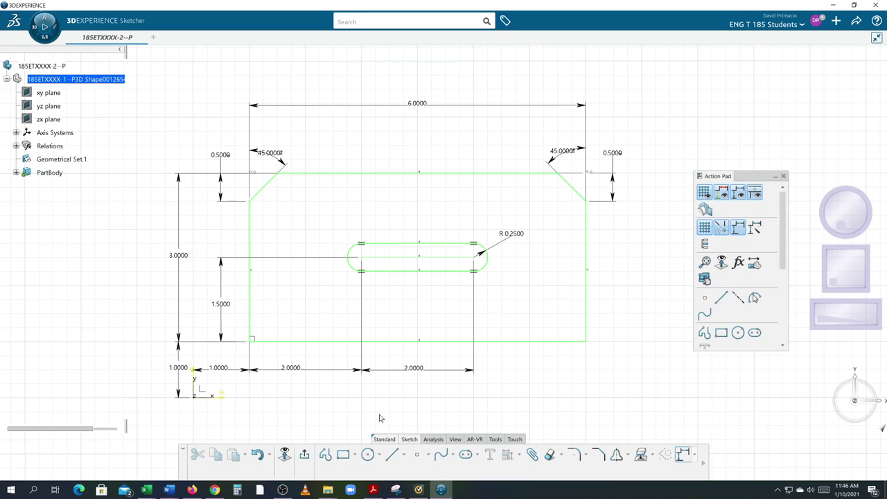
{"action": "middle_click_drag", "start_coordinate": [380, 418], "coordinate": [358, 399]}
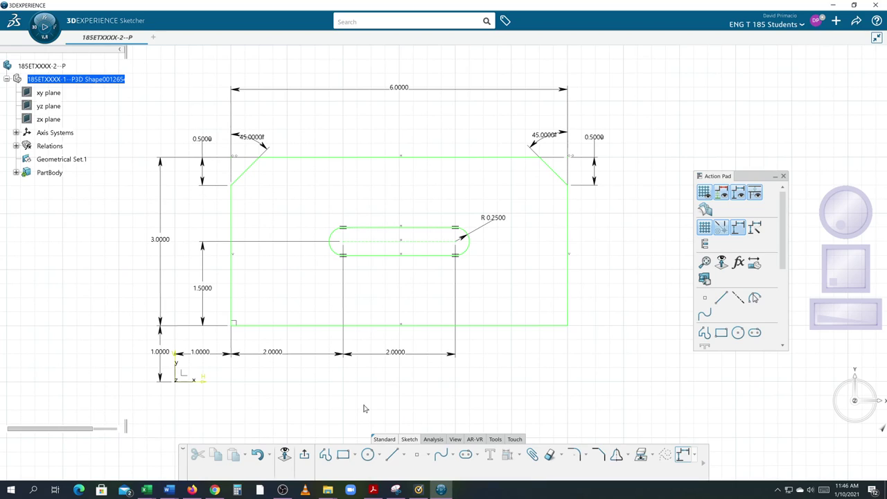
Apply a Fix constraint to the plate's left and bottom edges and remove their Horizontal and Vertical constraints
{"action": "left_click", "coordinate": [232, 298]}
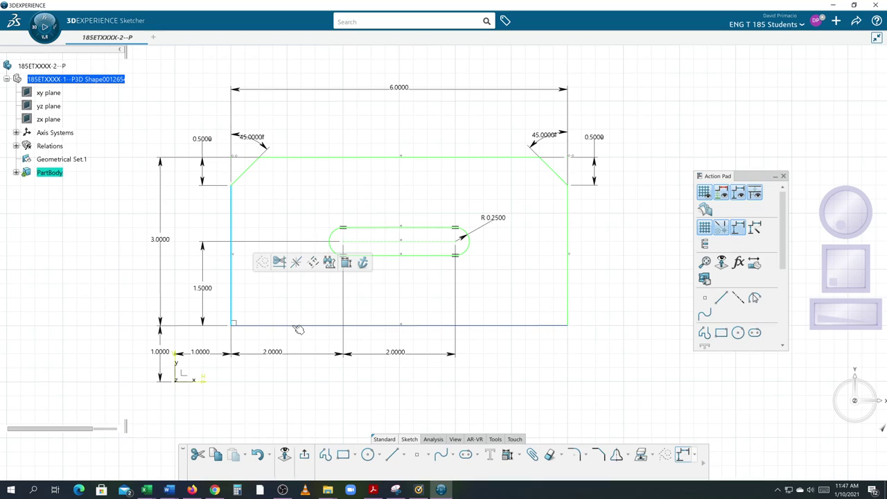
{"action": "left_click", "coordinate": [303, 387]}
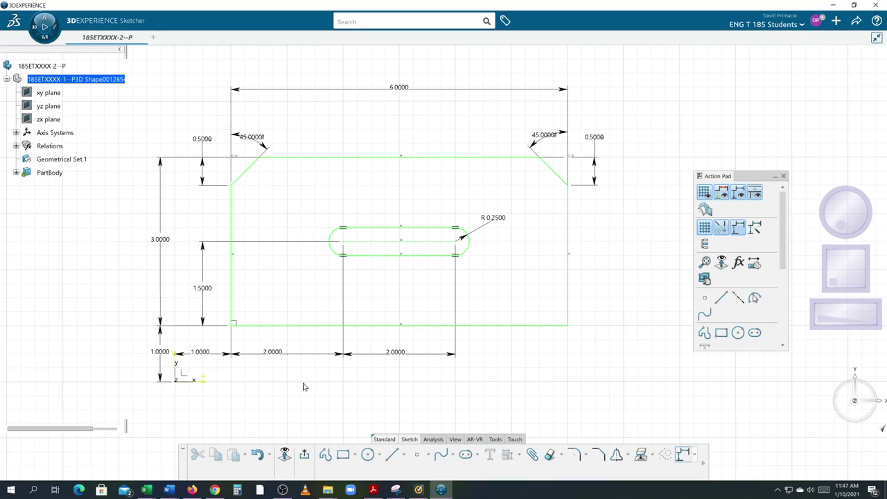
{"action": "left_click", "coordinate": [295, 325]}
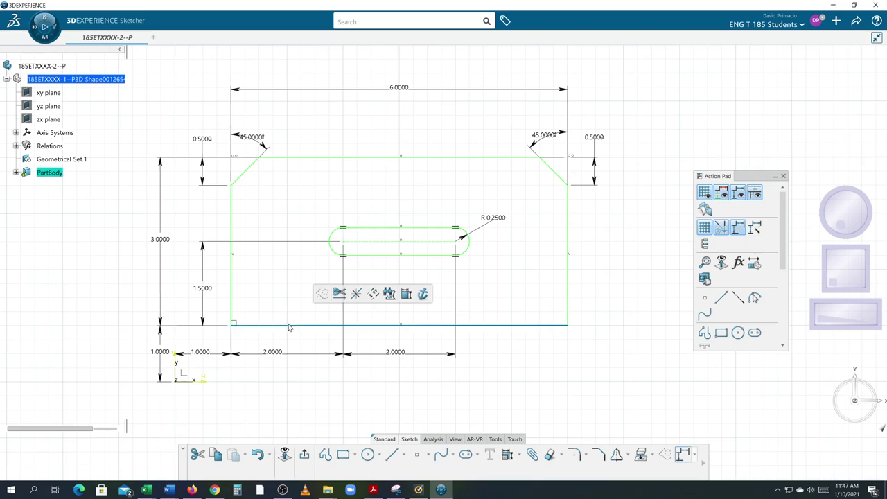
{"action": "left_click", "coordinate": [231, 290], "text": "ctrl"}
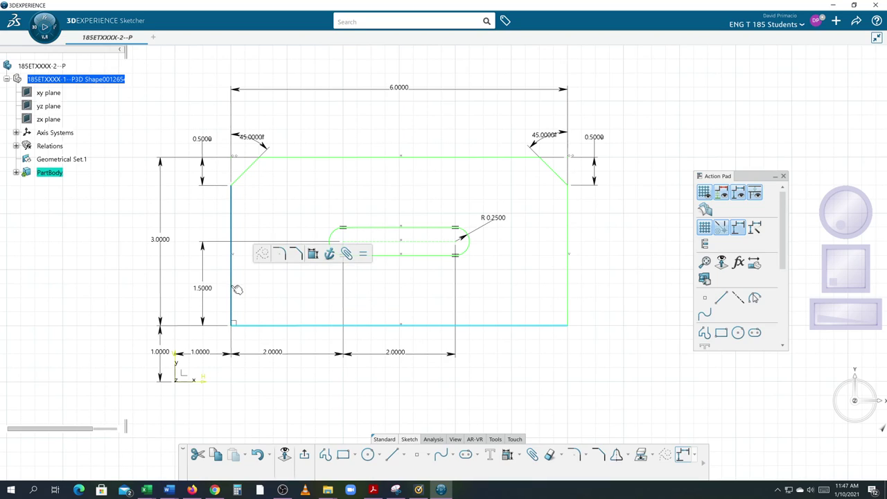
{"action": "left_click", "coordinate": [506, 456]}
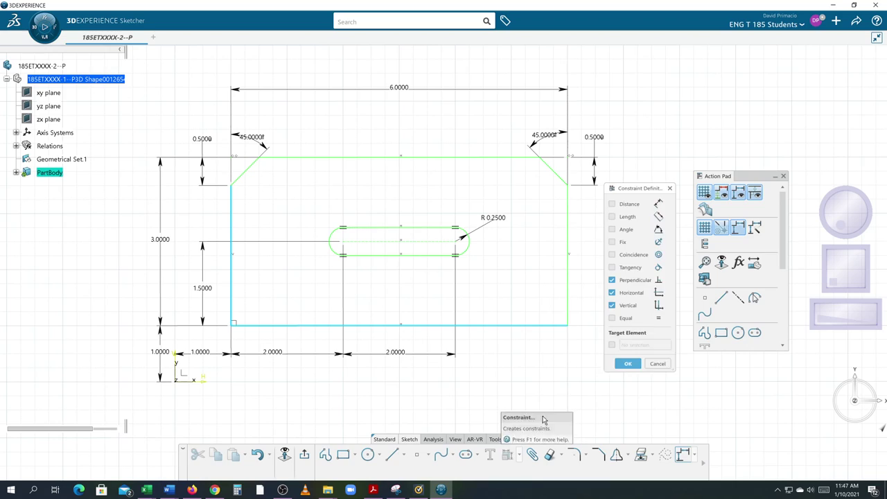
{"action": "left_click", "coordinate": [610, 298]}
{"action": "left_click", "coordinate": [611, 245]}
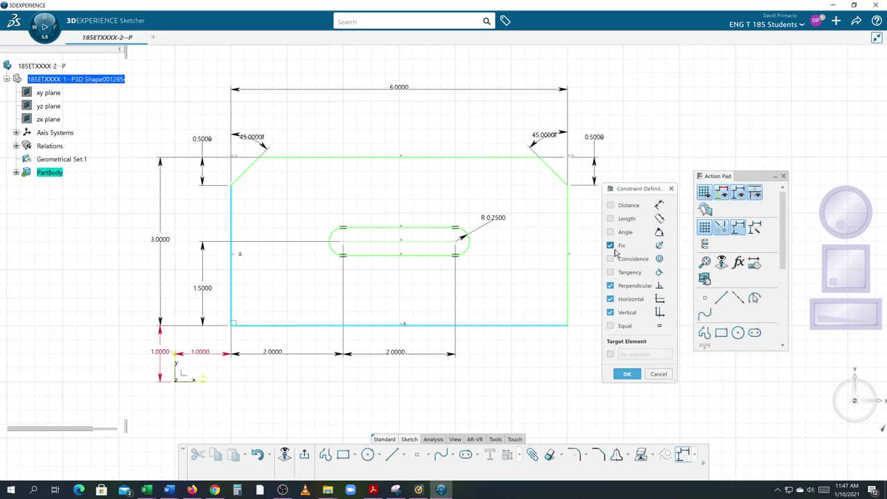
{"action": "left_click", "coordinate": [610, 299]}
{"action": "left_click", "coordinate": [610, 312]}
{"action": "left_click", "coordinate": [627, 374]}
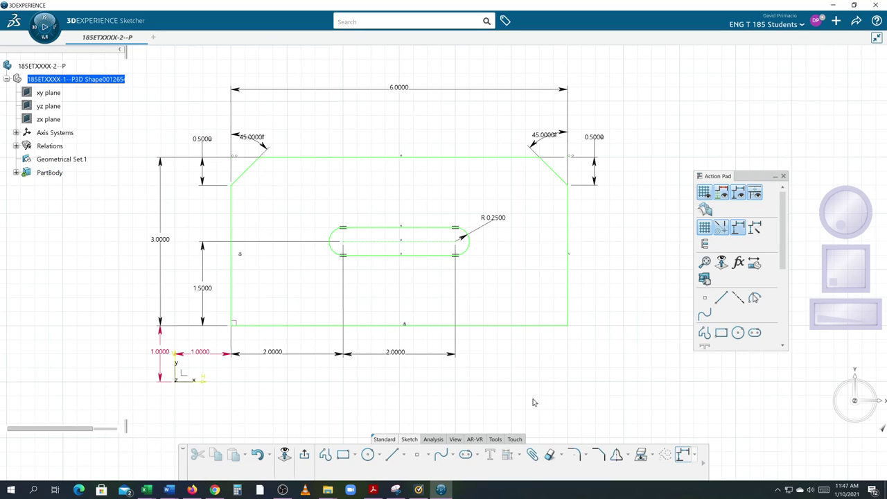
Convert the plate's horizontal and vertical origin offset dimensions to reference dimensions
{"action": "middle_click_drag", "start_coordinate": [543, 400], "coordinate": [568, 413]}
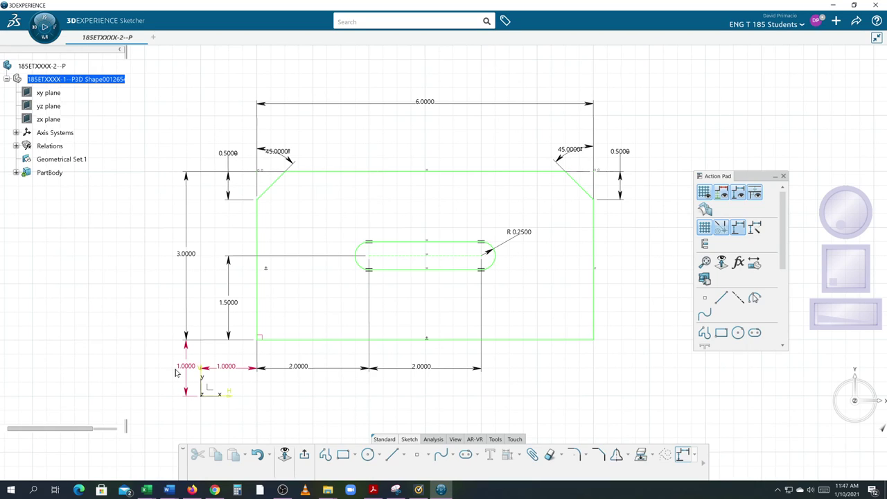
{"action": "double_click", "coordinate": [225, 368]}
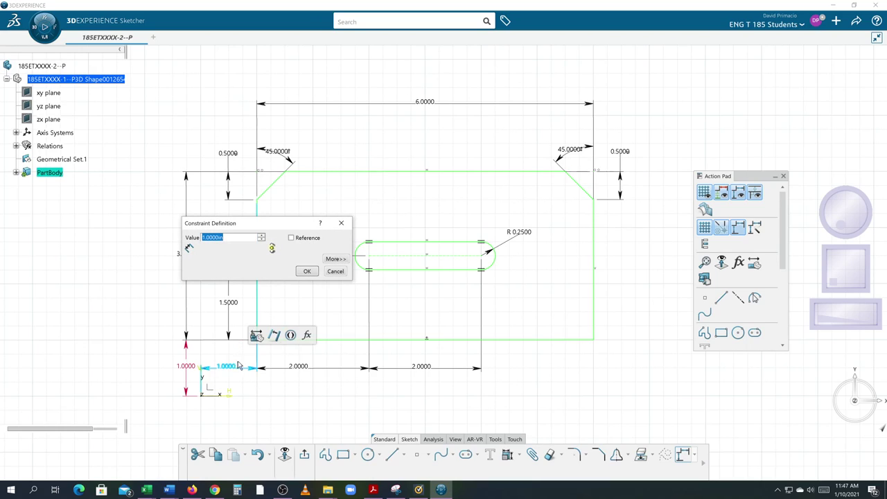
{"action": "left_click", "coordinate": [290, 238]}
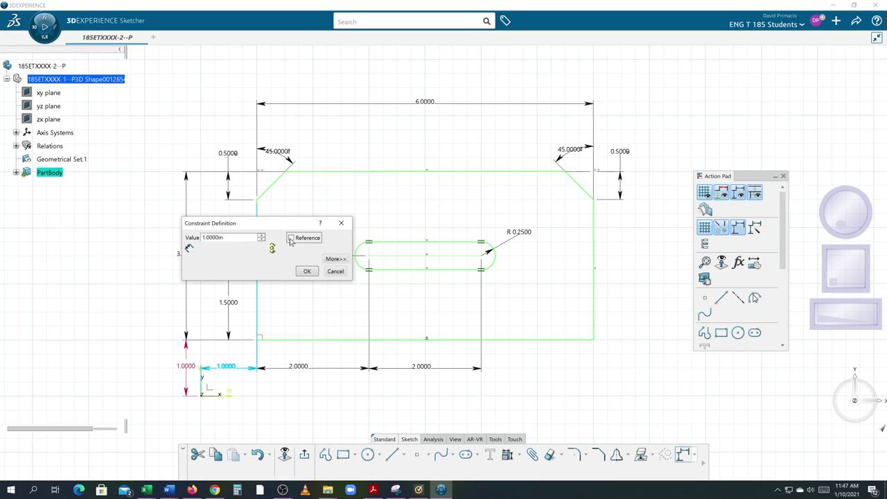
{"action": "double_click", "coordinate": [187, 368]}
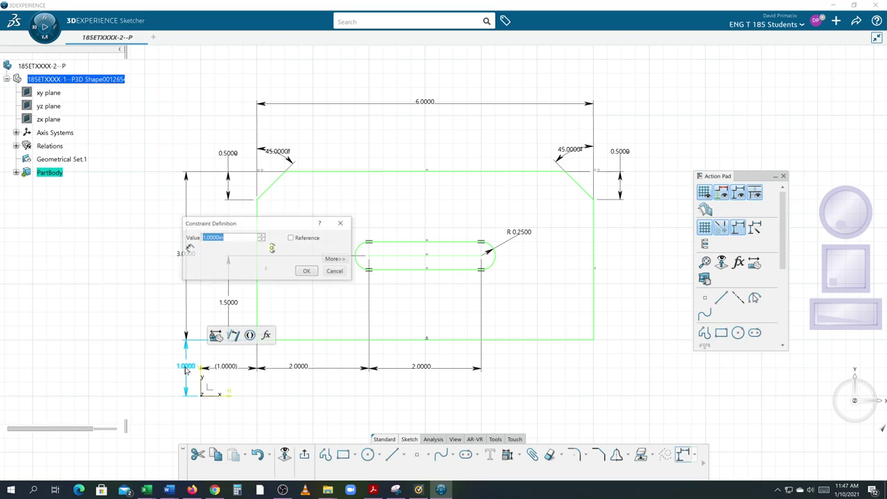
{"action": "left_click", "coordinate": [290, 238]}
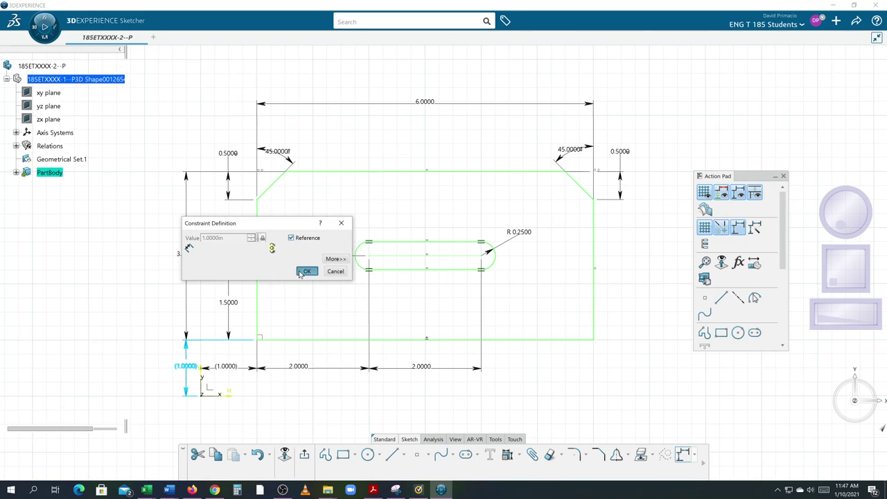
{"action": "left_click", "coordinate": [307, 271]}
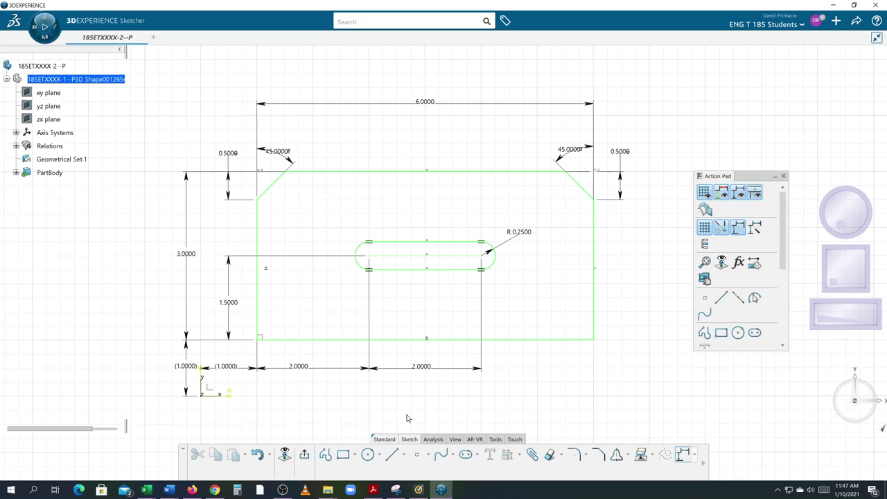
Hide the sketch grid
{"action": "middle_click_drag", "start_coordinate": [408, 417], "coordinate": [387, 412]}
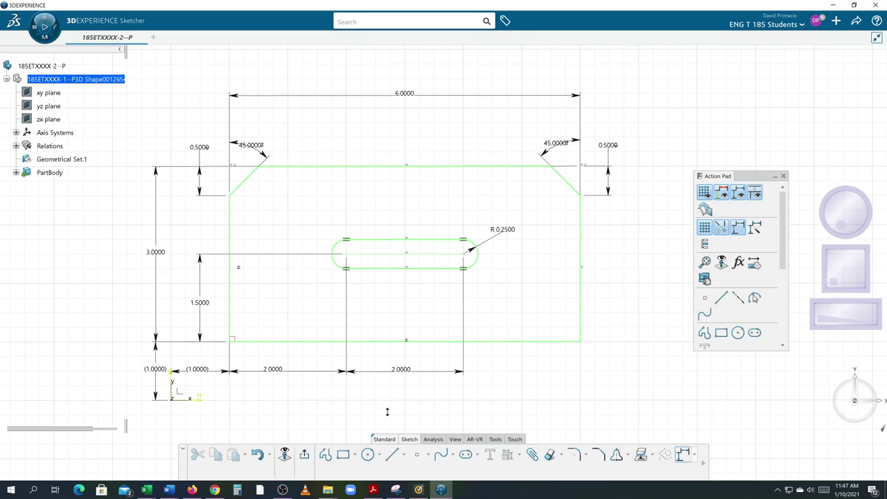
{"action": "left_click", "coordinate": [704, 192]}
{"action": "middle_click_drag", "start_coordinate": [641, 303], "coordinate": [638, 306]}
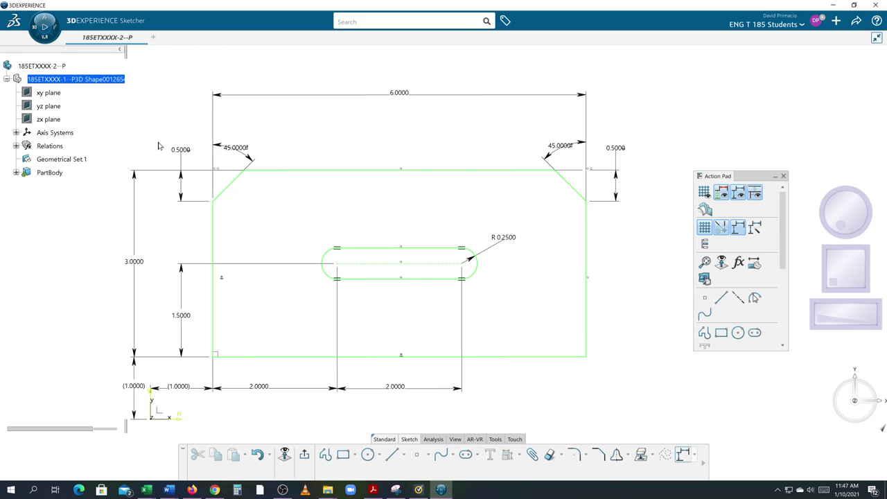
Select the whole plate and slot profile in one area and set its line thickness to 5: 0.05512 in
{"action": "mouse_move", "coordinate": [158, 146]}
{"action": "left_mouse_down"}
{"action": "mouse_move", "coordinate": [213, 201]}
{"action": "mouse_move", "coordinate": [552, 369]}
{"action": "mouse_move", "coordinate": [611, 376]}
{"action": "left_mouse_up"}
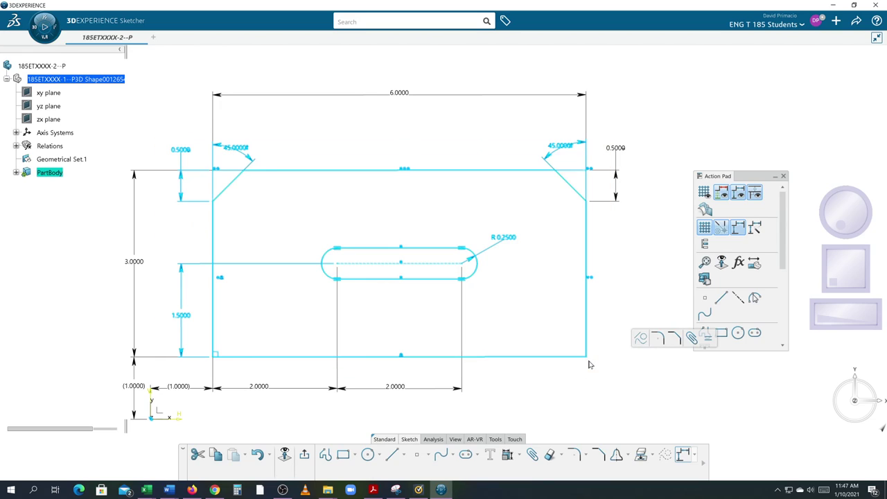
{"action": "right_click", "coordinate": [499, 358]}
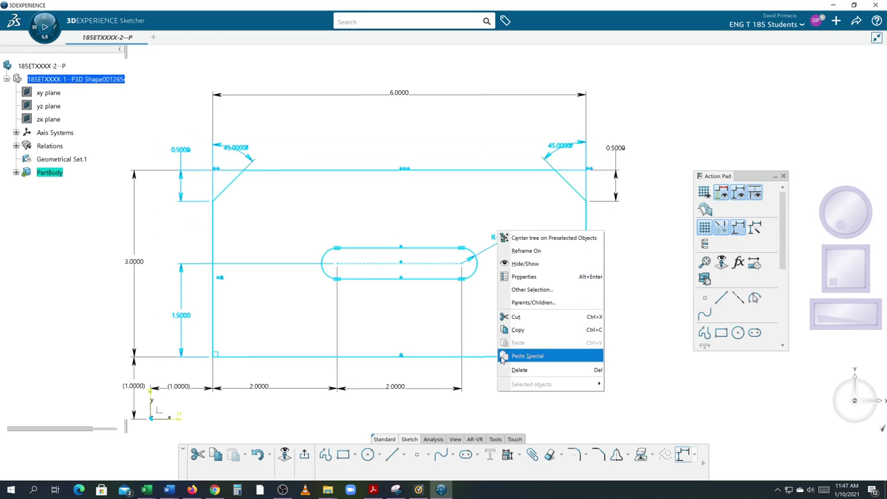
{"action": "left_click", "coordinate": [529, 277]}
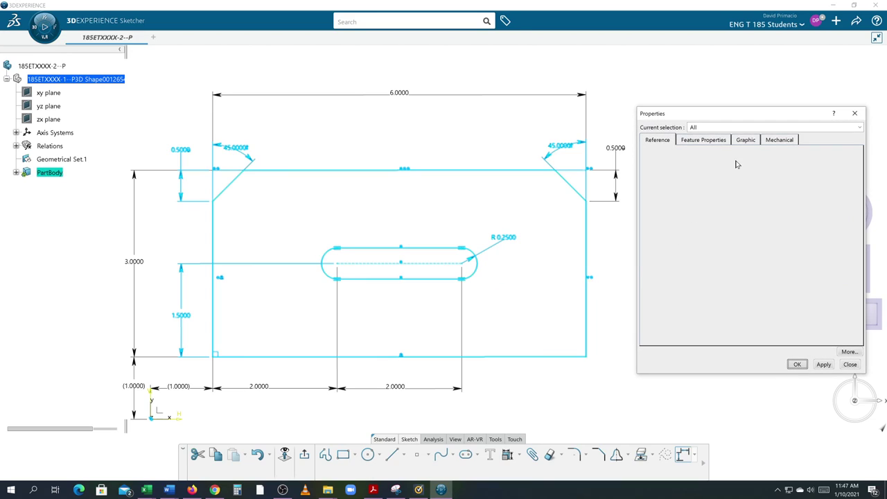
{"action": "left_click", "coordinate": [746, 141]}
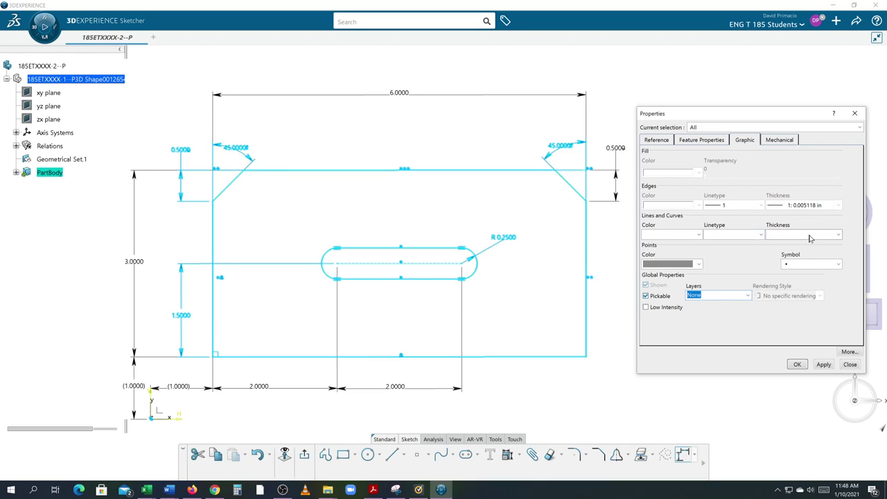
{"action": "left_click", "coordinate": [807, 237]}
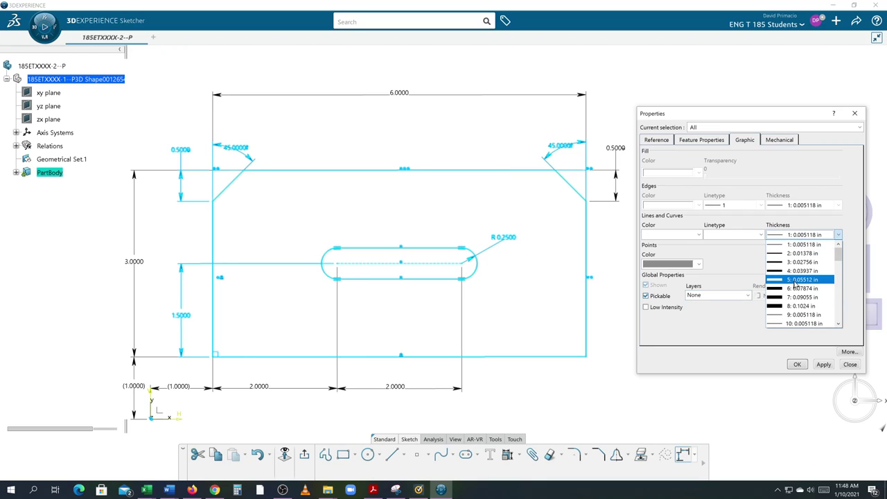
{"action": "left_click", "coordinate": [796, 279]}
{"action": "left_click", "coordinate": [824, 364]}
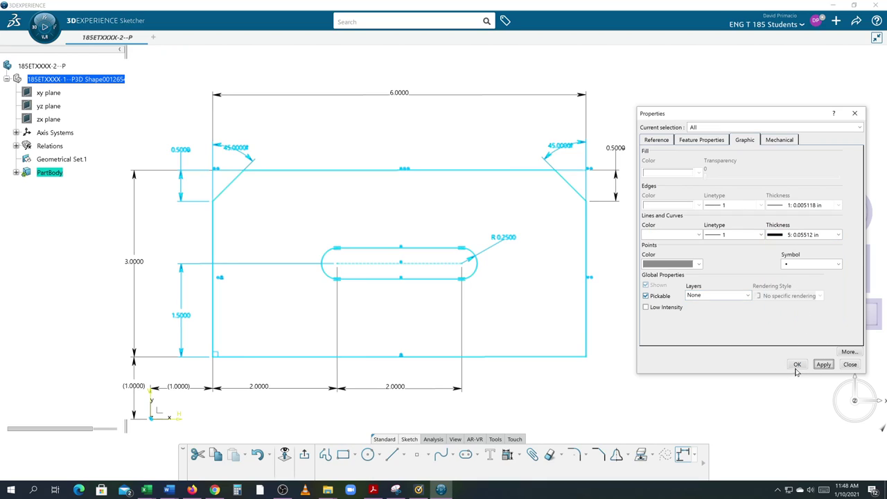
{"action": "left_click", "coordinate": [794, 364]}
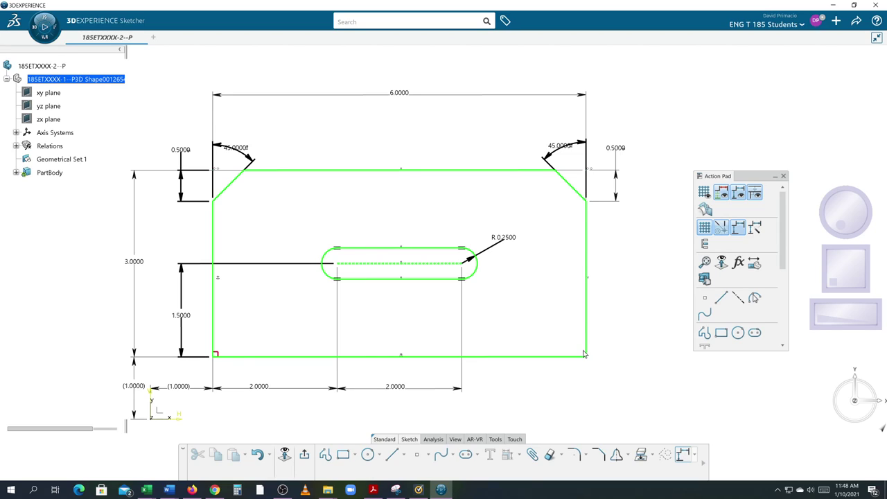
Undo the last line thickness change and clear the selection
{"action": "key", "text": "ctrl+a"}
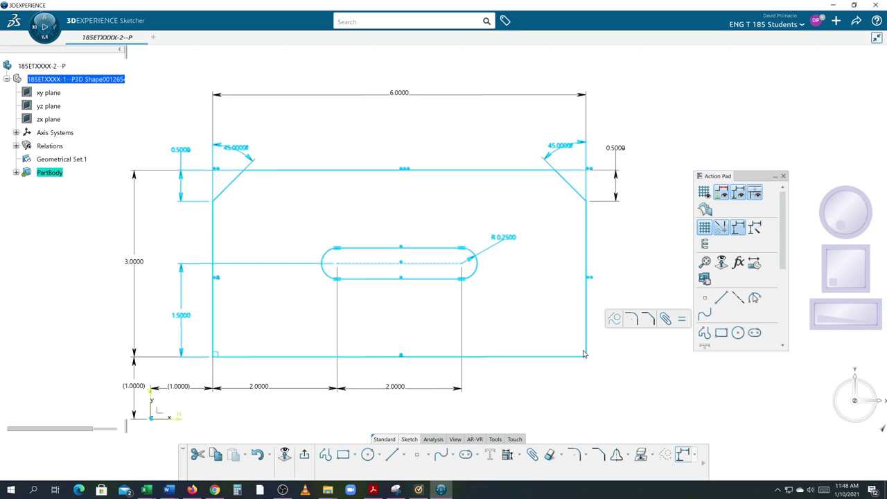
{"action": "left_click", "coordinate": [590, 356]}
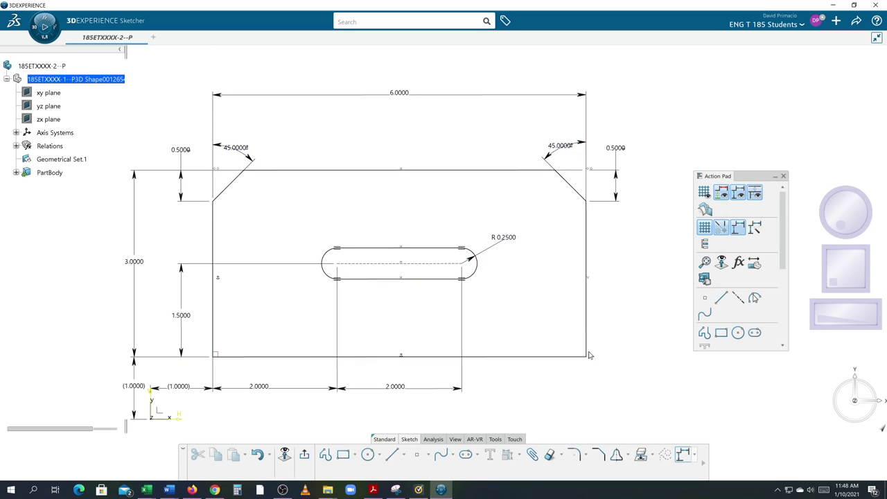
Expand Sketch.1 under PartBody and hide all of its constraints, from Parallelism.2 through Fixed.32
{"action": "left_click", "coordinate": [16, 173]}
{"action": "left_click", "coordinate": [25, 185]}
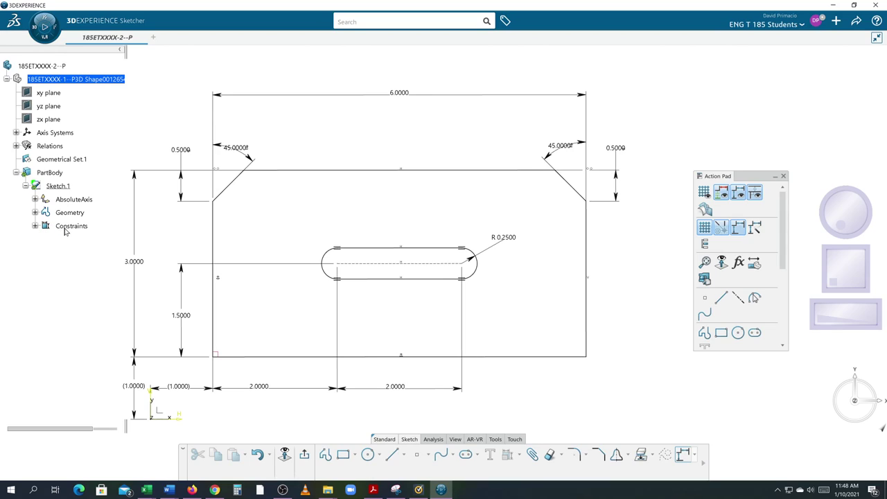
{"action": "left_click", "coordinate": [35, 226]}
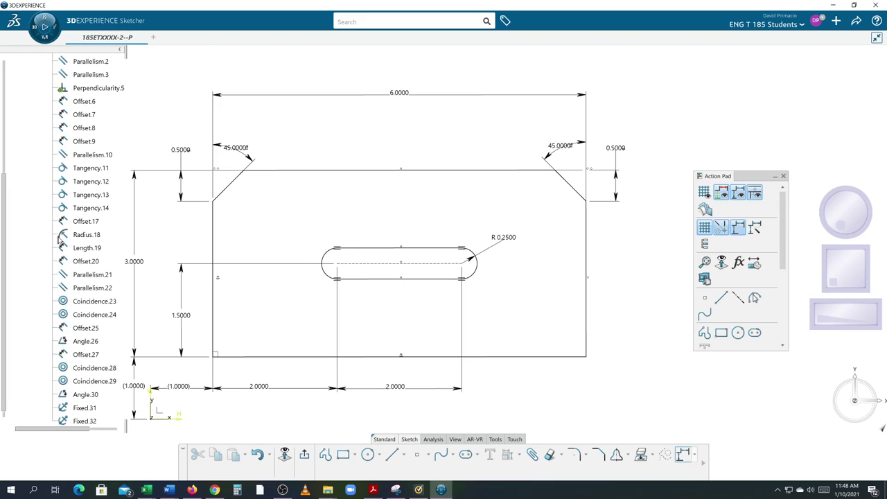
{"action": "scroll", "coordinate": [60, 239], "scroll_direction": "up", "scroll_amount": 2}
{"action": "scroll", "coordinate": [82, 199], "scroll_direction": "up", "scroll_amount": 3}
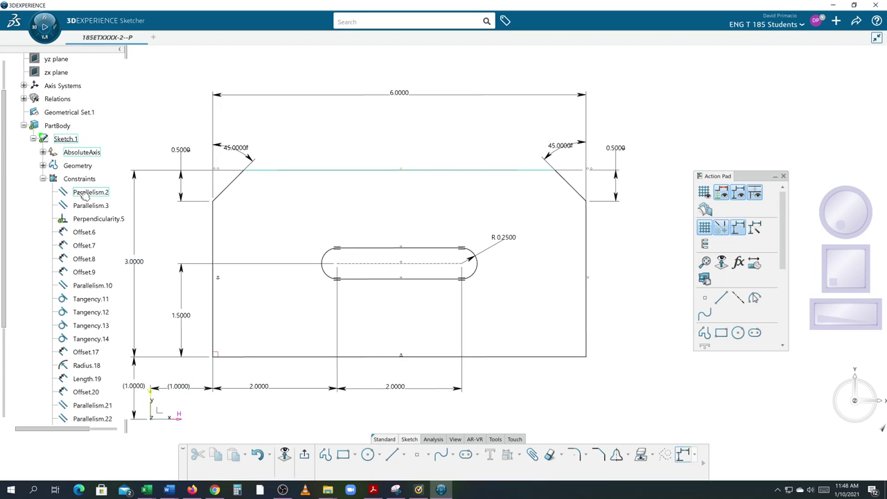
{"action": "scroll", "coordinate": [103, 166], "scroll_direction": "down", "scroll_amount": 6}
{"action": "scroll", "coordinate": [64, 256], "scroll_direction": "down", "scroll_amount": 3}
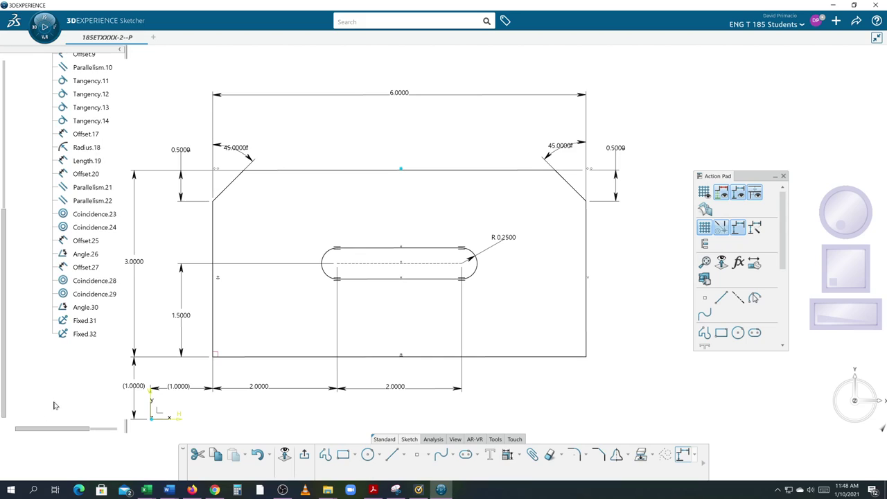
{"action": "left_click", "coordinate": [89, 335]}
{"action": "left_click", "coordinate": [85, 334], "text": "shift"}
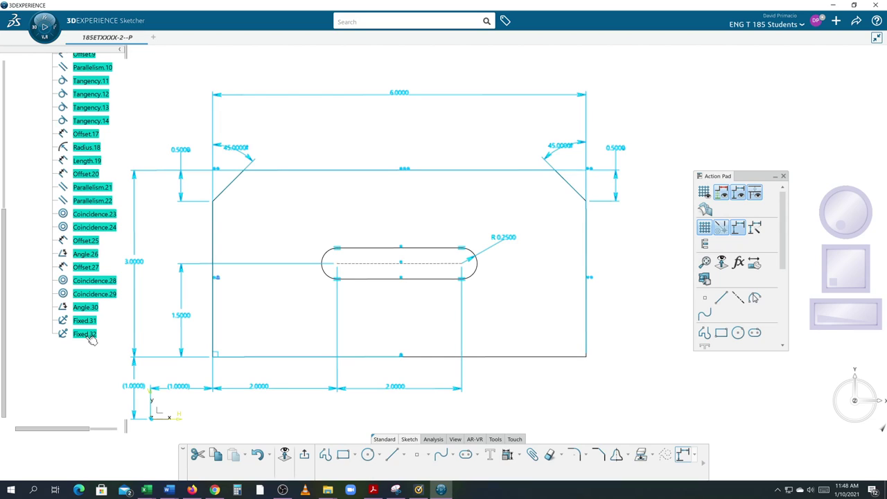
{"action": "right_click", "coordinate": [90, 339]}
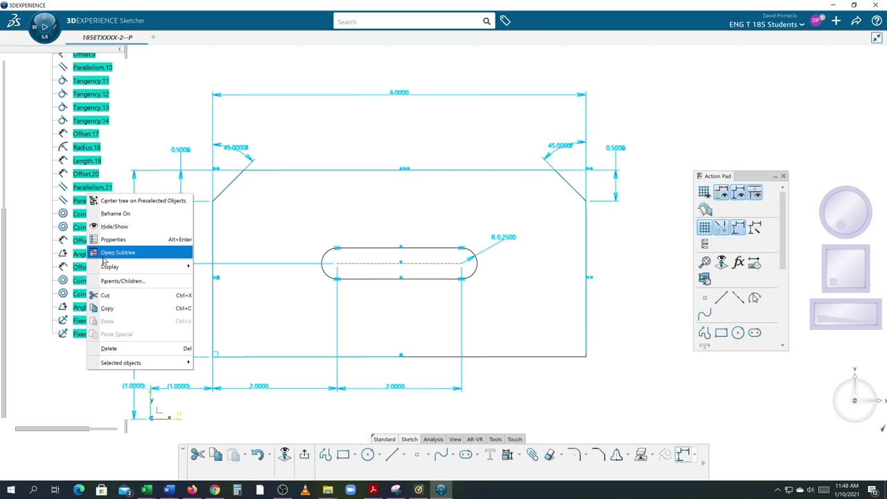
{"action": "left_click", "coordinate": [111, 228]}
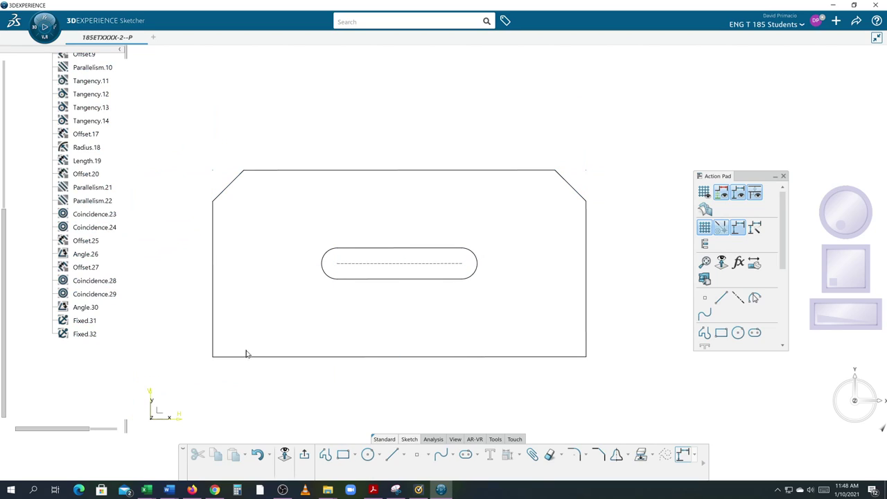
Select the plate's whole outer outline with Auto Search from its left edge and set its line thickness to 5: 0.05512 in
{"action": "right_click", "coordinate": [213, 298]}
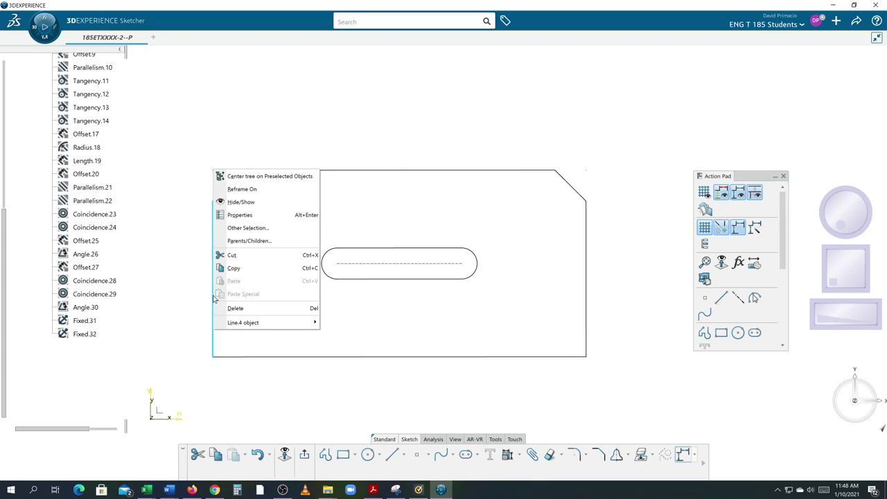
{"action": "mouse_move", "coordinate": [239, 322]}
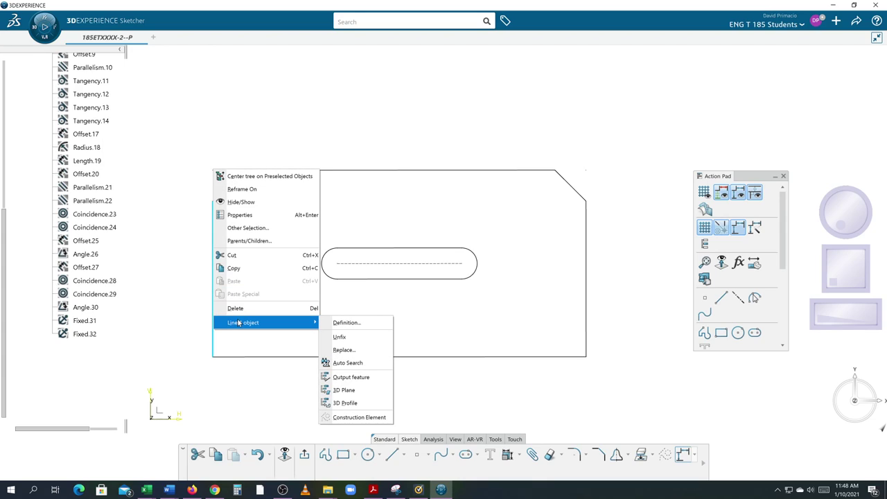
{"action": "left_click", "coordinate": [335, 362]}
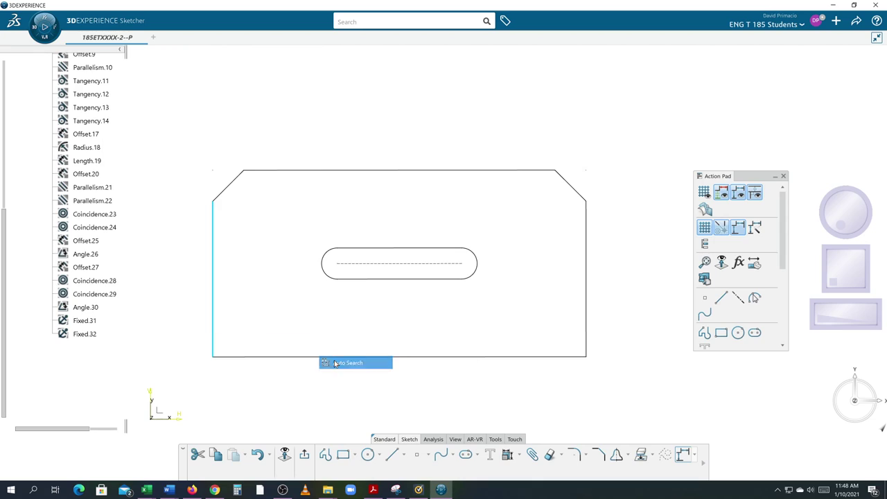
{"action": "right_click", "coordinate": [463, 357]}
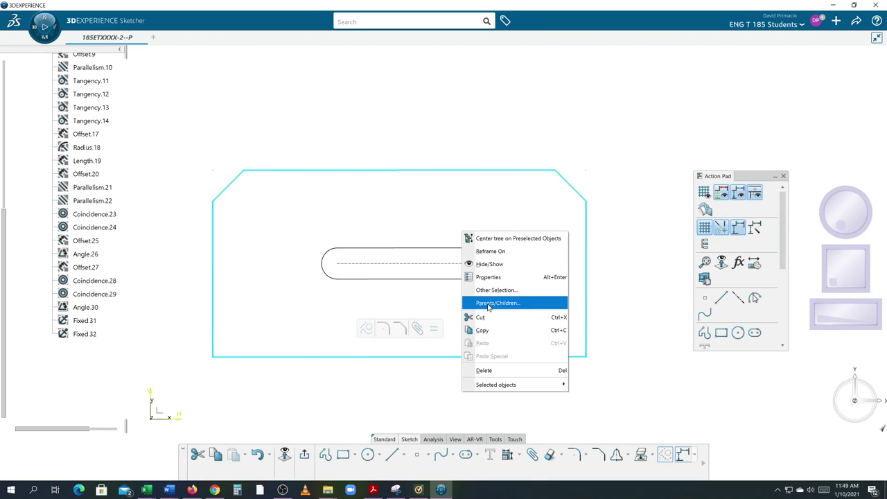
{"action": "left_click", "coordinate": [488, 276]}
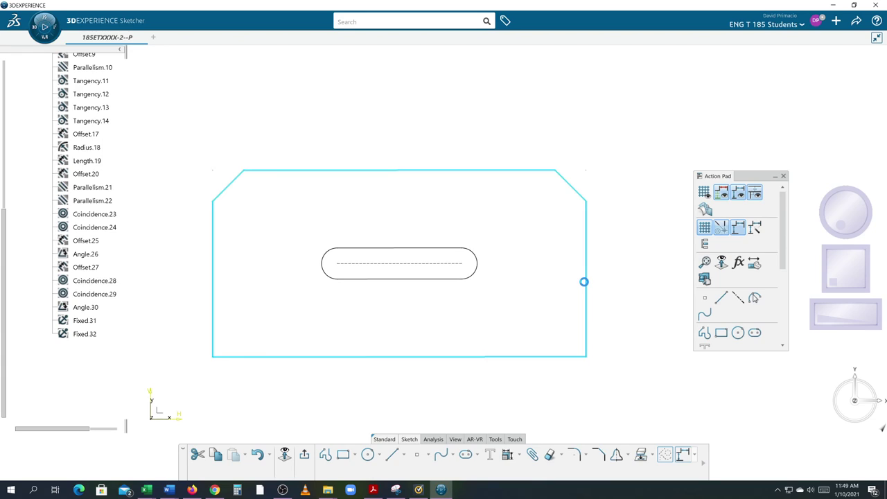
{"action": "left_click", "coordinate": [773, 237]}
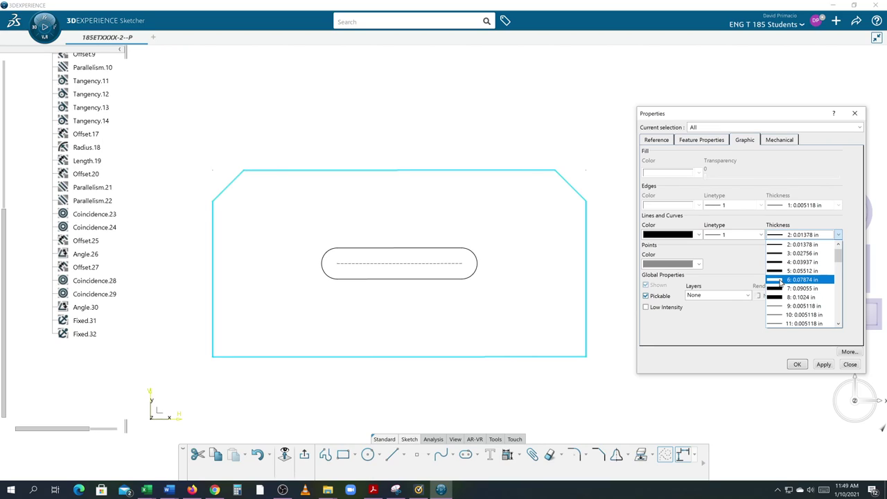
{"action": "left_click", "coordinate": [783, 270]}
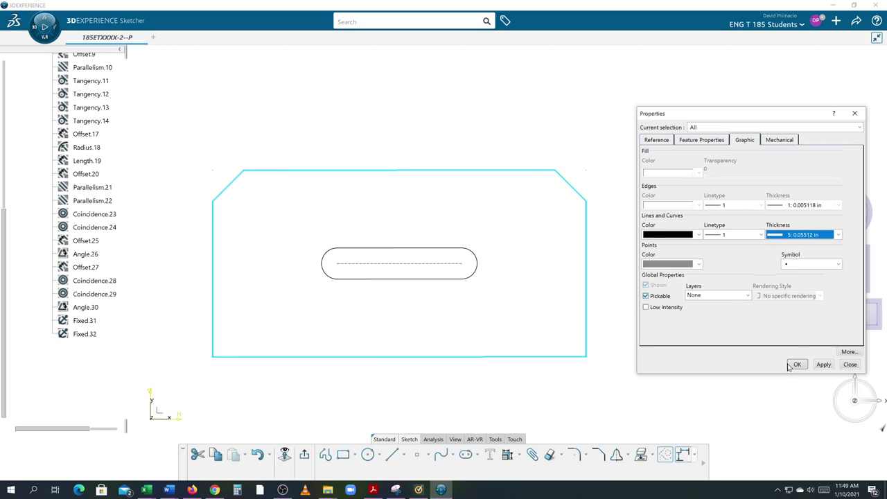
{"action": "left_click", "coordinate": [823, 365]}
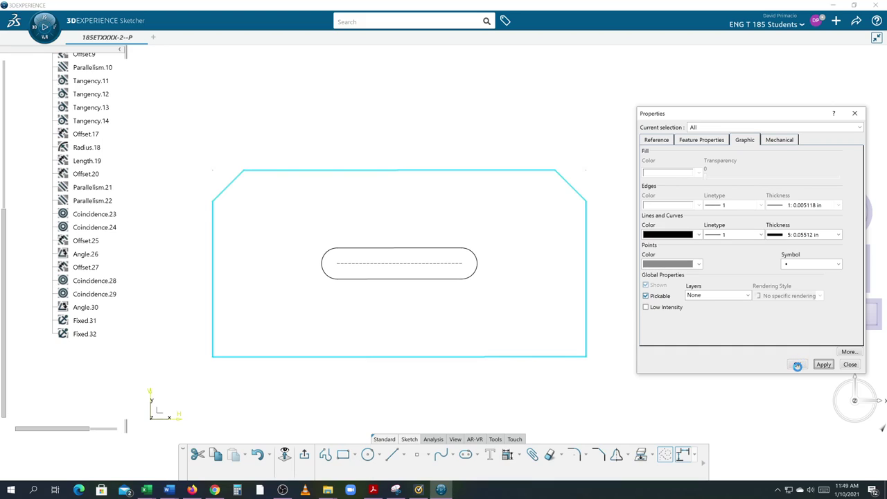
{"action": "left_click", "coordinate": [796, 364]}
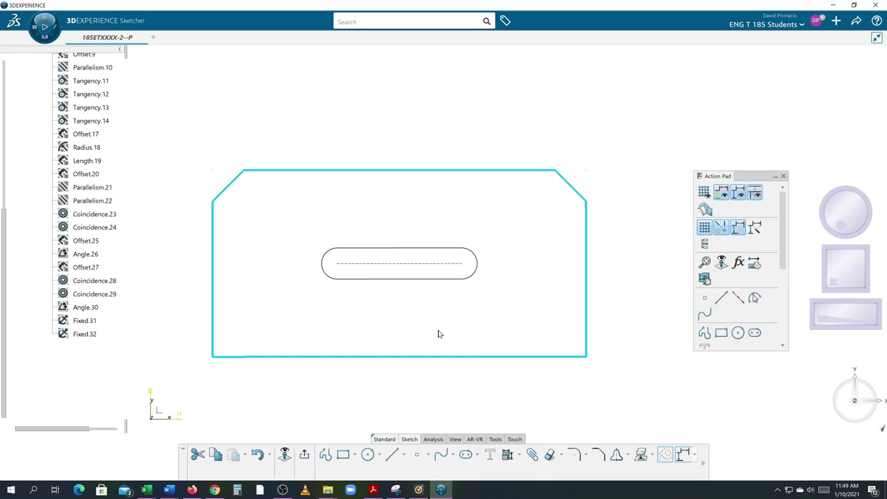
{"action": "middle_click_drag", "start_coordinate": [185, 310], "coordinate": [200, 312]}
{"action": "left_click", "coordinate": [201, 313]}
{"action": "scroll", "coordinate": [204, 296], "scroll_direction": "up", "scroll_amount": 3}
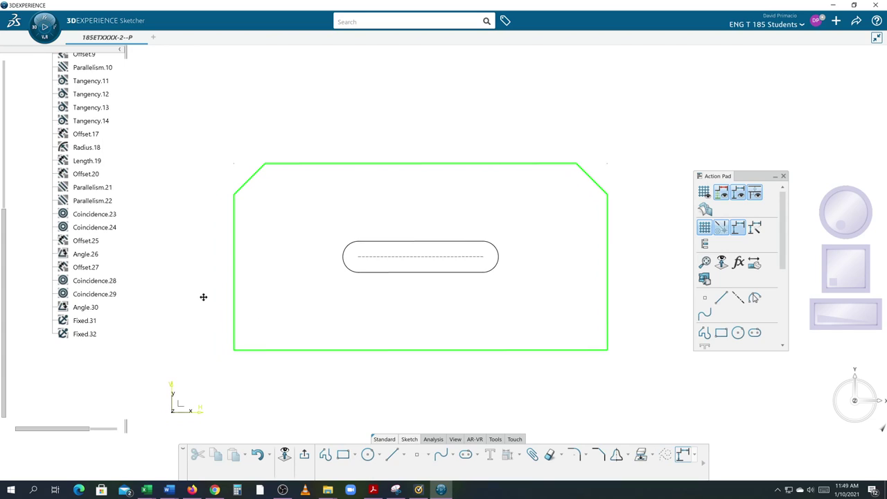
{"action": "middle_click_drag", "start_coordinate": [309, 291], "coordinate": [301, 284]}
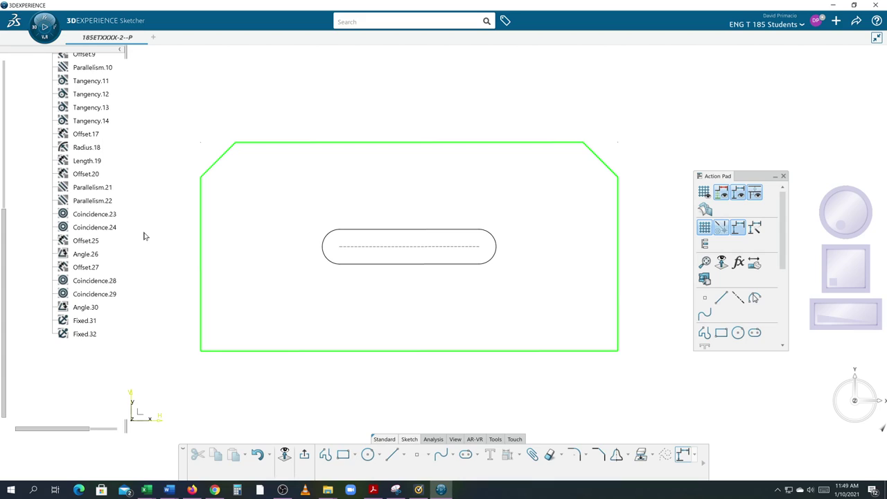
Show all the hidden sketch constraints again, from Parallelism.2 through Fixed.32
{"action": "left_click", "coordinate": [90, 334]}
{"action": "scroll", "coordinate": [124, 275], "scroll_direction": "up", "scroll_amount": 3}
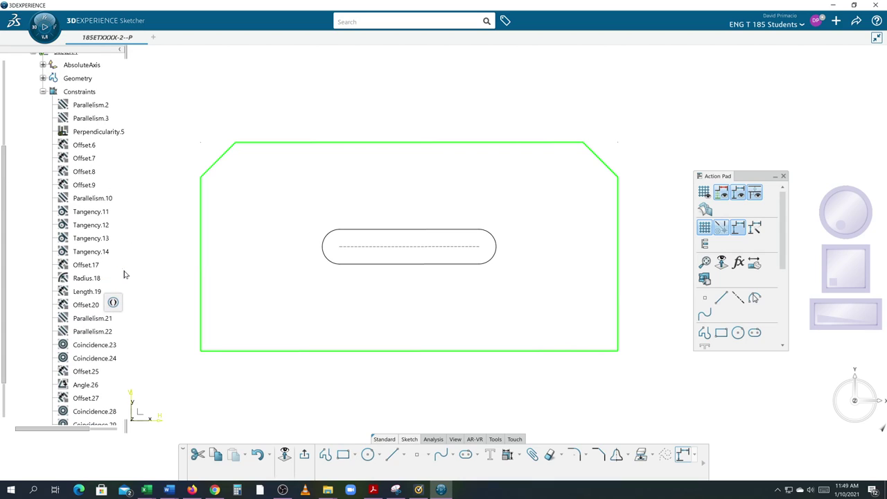
{"action": "left_click", "coordinate": [101, 108]}
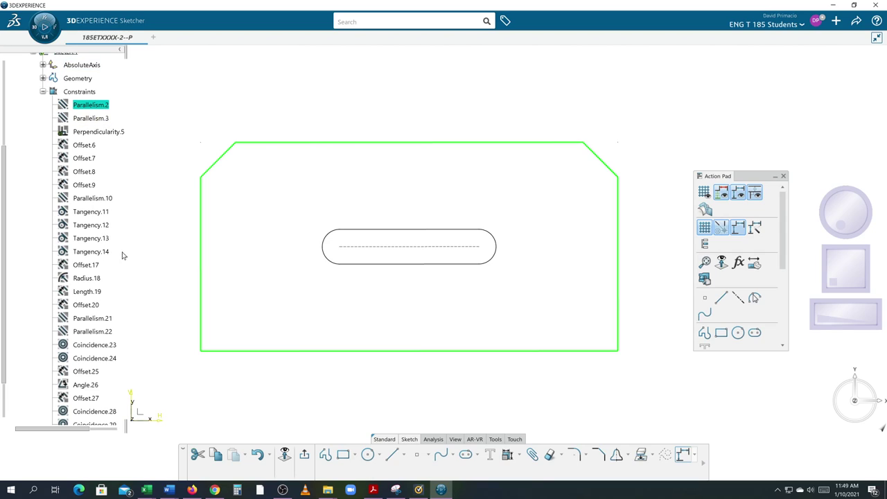
{"action": "key", "text": "End"}
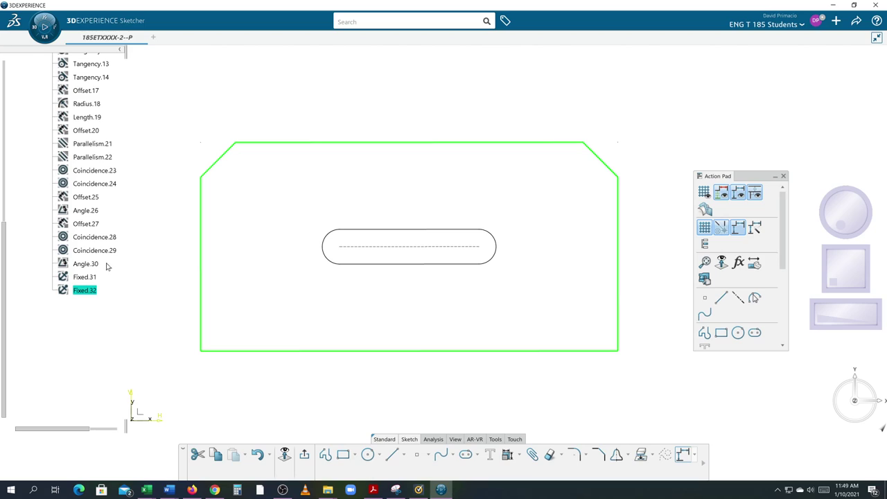
{"action": "left_click", "coordinate": [84, 290], "text": "shift"}
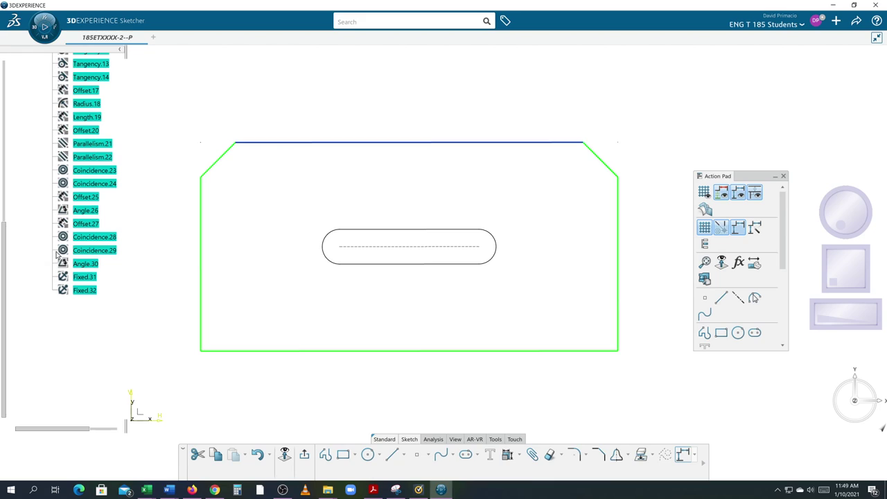
{"action": "left_click_drag", "start_coordinate": [5, 263], "coordinate": [5, 151]}
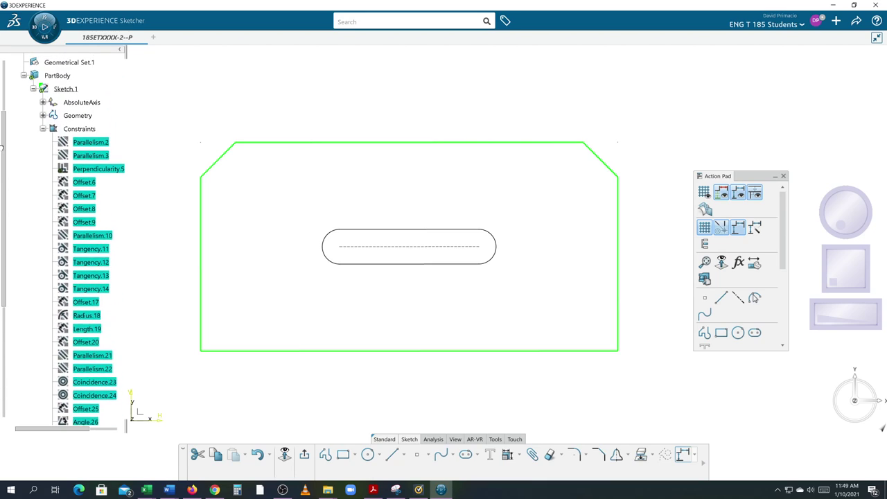
{"action": "right_click", "coordinate": [86, 146]}
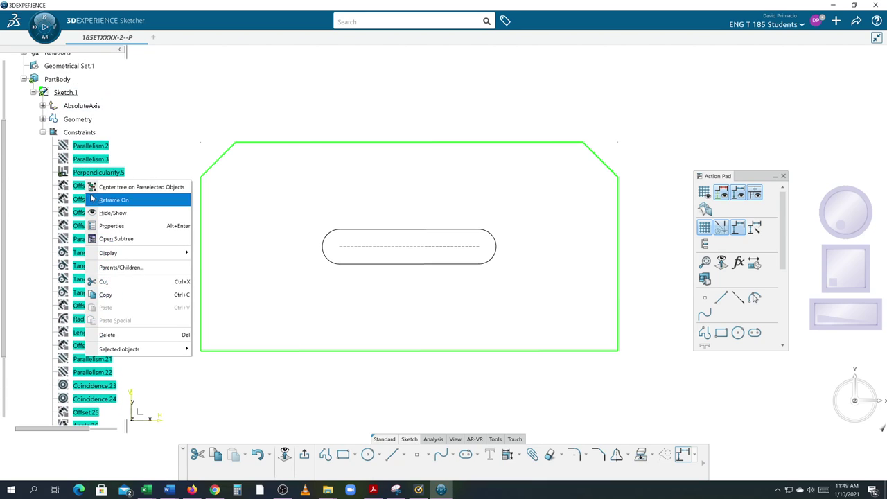
{"action": "left_click", "coordinate": [103, 212]}
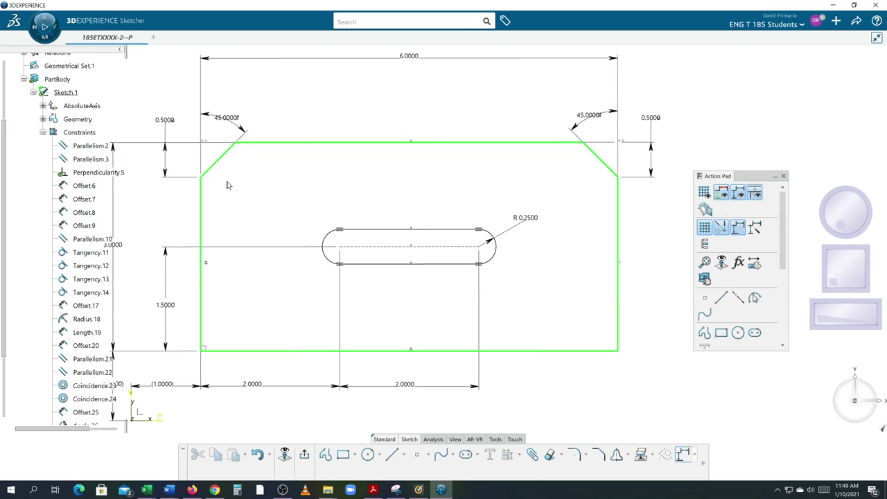
Select the whole slot outline with Auto Search from its lower edge and set its line thickness to 5: 0.05512 in
{"action": "middle_click_drag", "start_coordinate": [287, 287], "coordinate": [342, 275]}
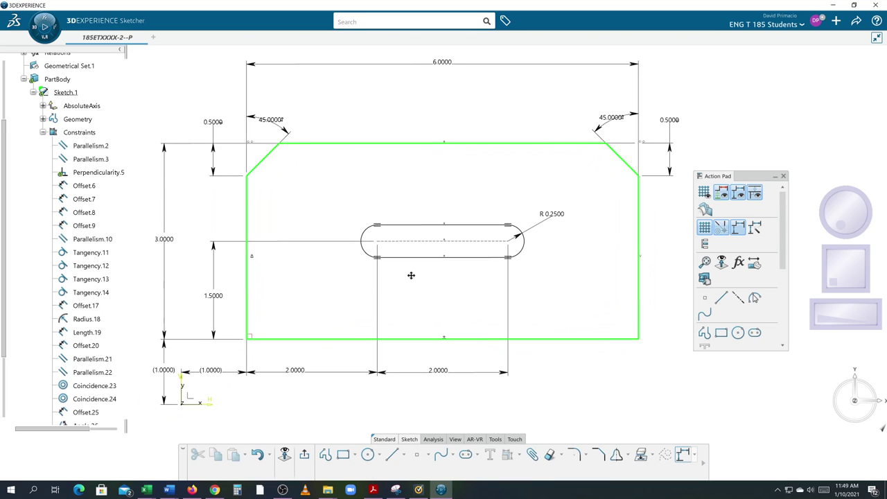
{"action": "middle_click_drag", "start_coordinate": [410, 273], "coordinate": [388, 266]}
{"action": "left_click", "coordinate": [387, 258]}
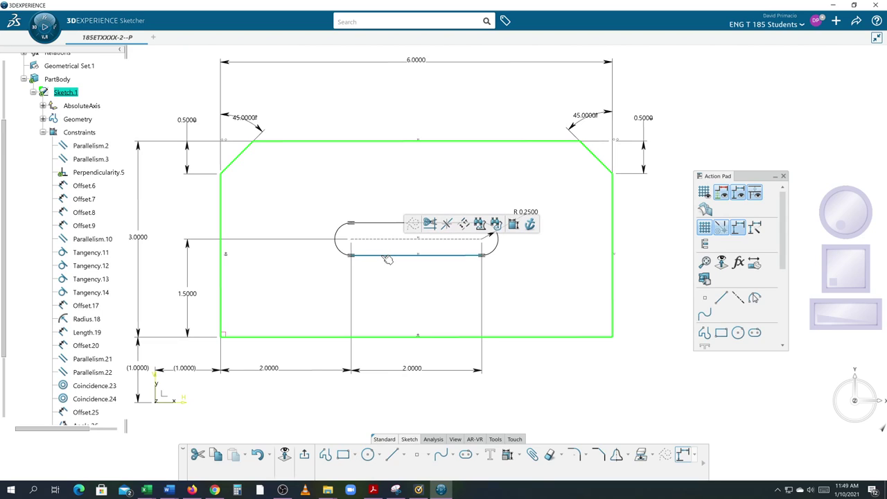
{"action": "right_click", "coordinate": [385, 259]}
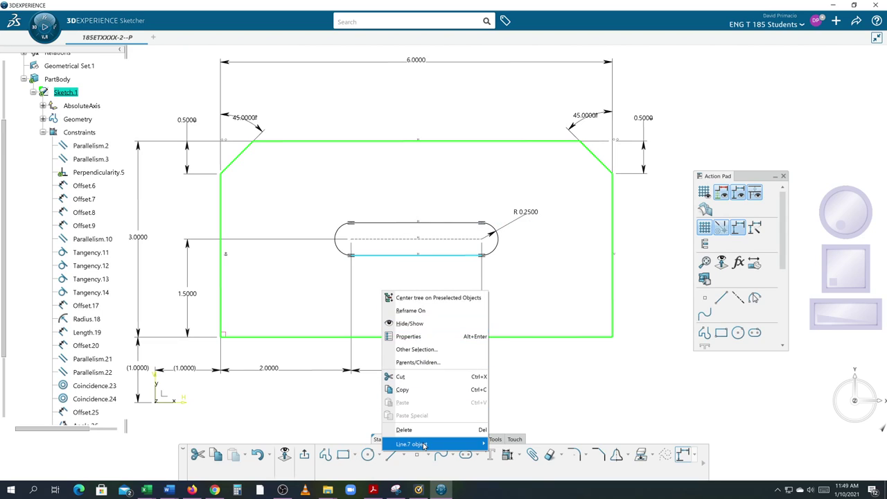
{"action": "mouse_move", "coordinate": [422, 444]}
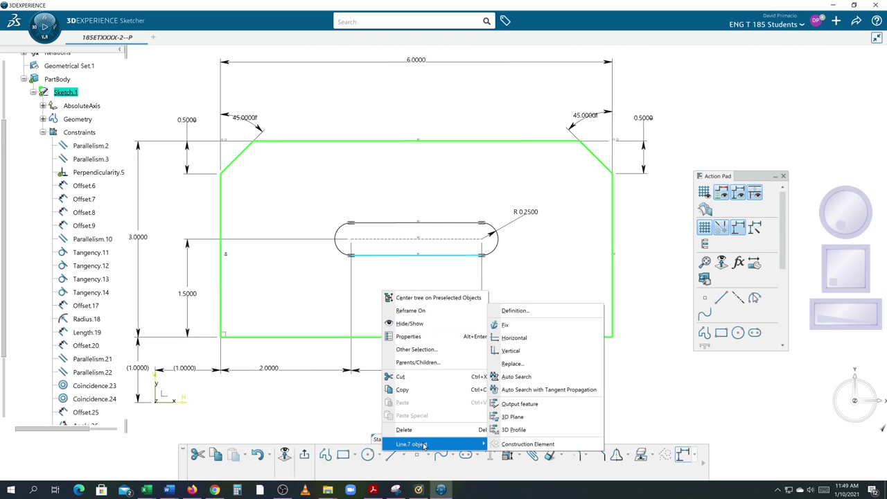
{"action": "left_click", "coordinate": [565, 377]}
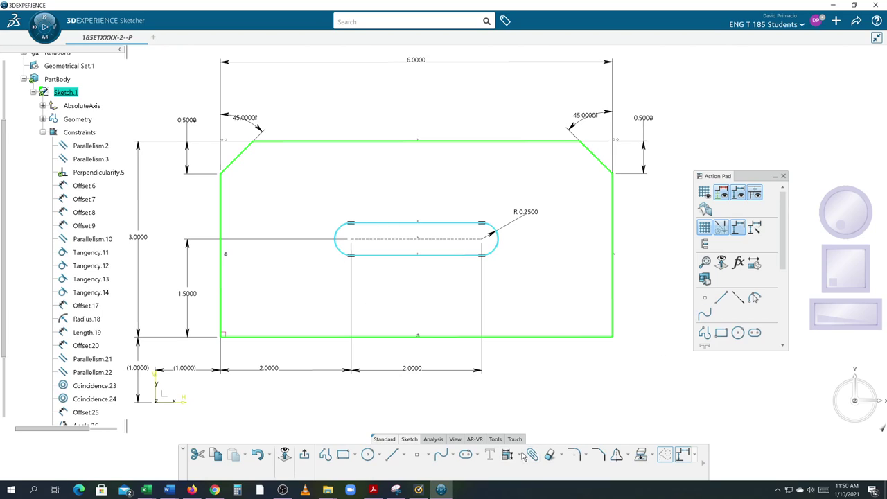
{"action": "right_click", "coordinate": [449, 258]}
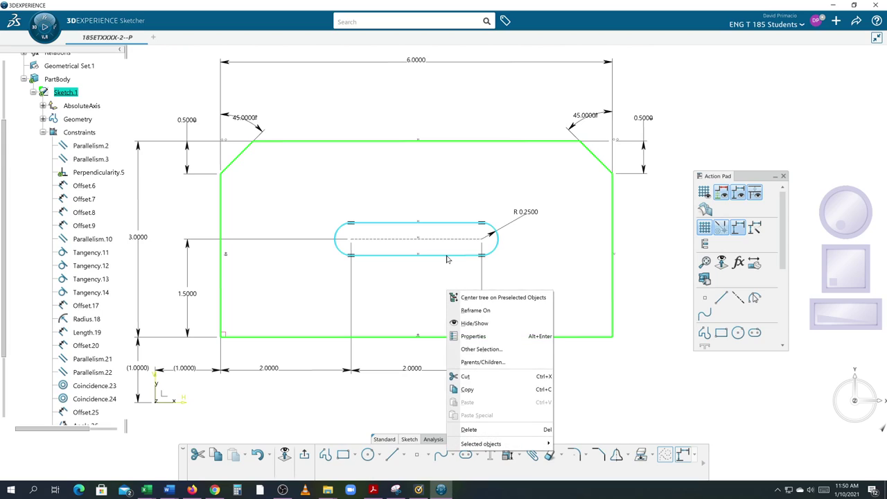
{"action": "left_click", "coordinate": [471, 336]}
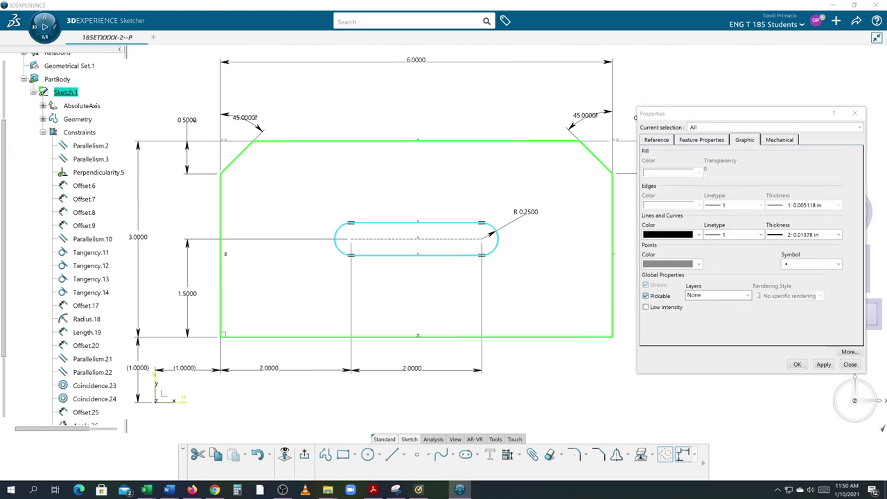
{"action": "left_click", "coordinate": [782, 236]}
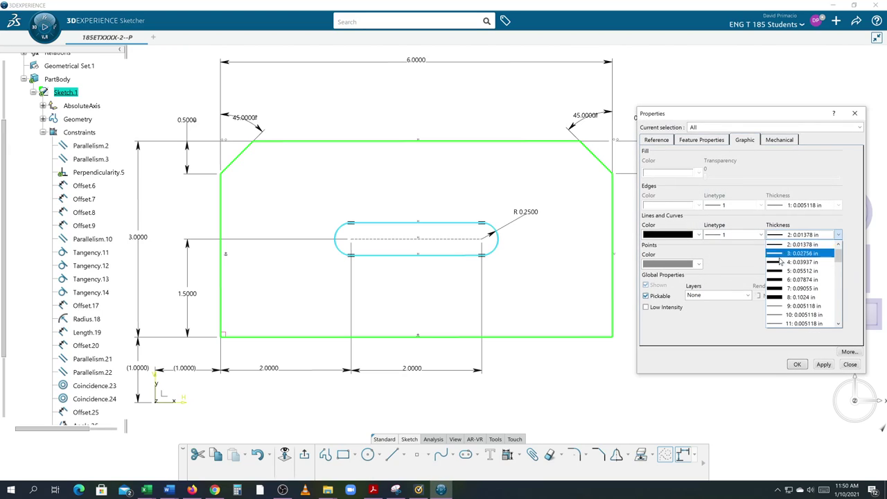
{"action": "left_click", "coordinate": [780, 275]}
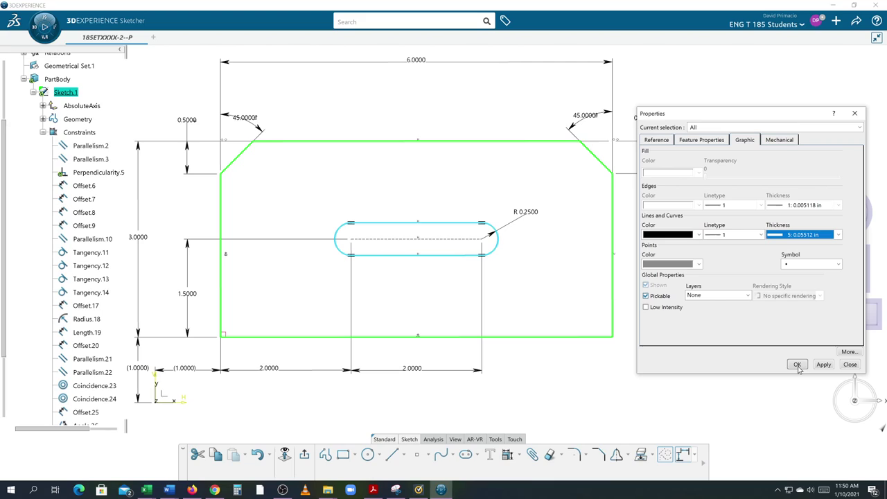
{"action": "left_click", "coordinate": [797, 366]}
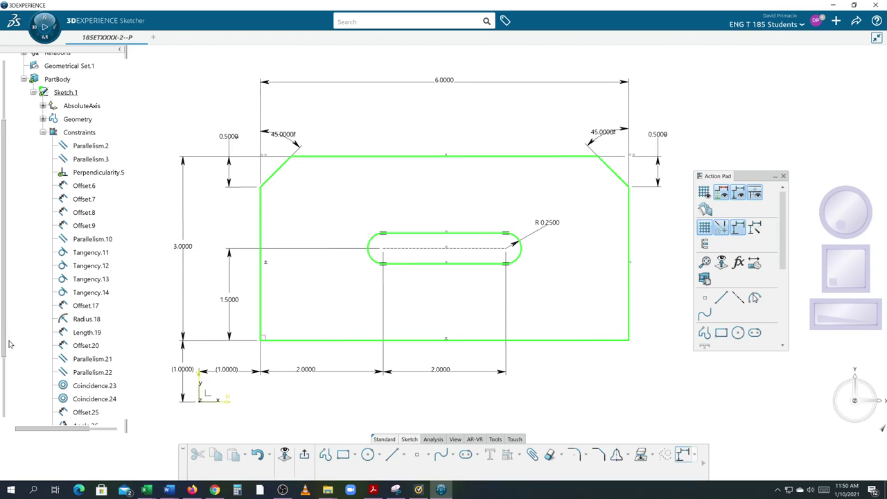
Rename the Fixed.31 constraint on the plate's bottom edge as DATUM-A-
{"action": "left_click_drag", "start_coordinate": [8, 344], "coordinate": [2, 415]}
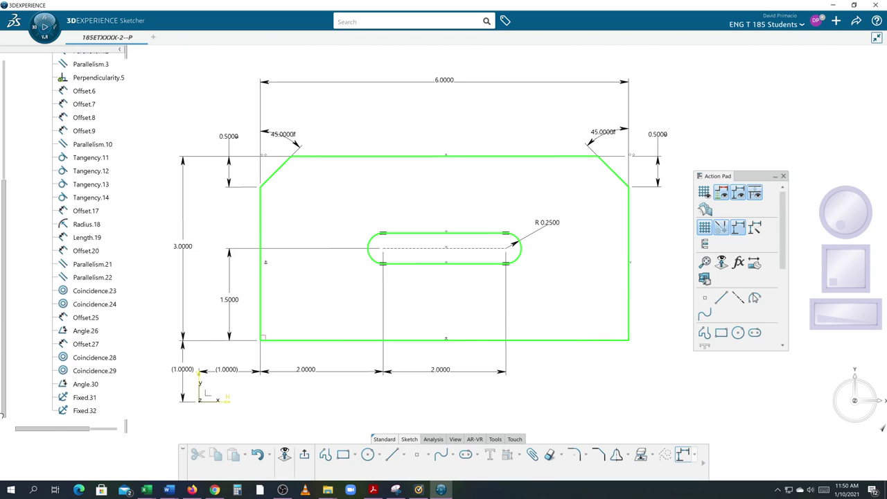
{"action": "right_click", "coordinate": [86, 397]}
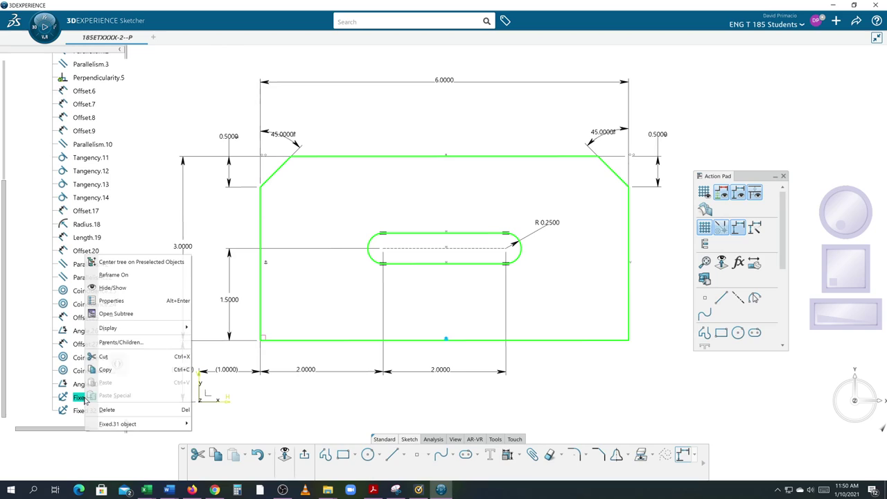
{"action": "left_click", "coordinate": [109, 300]}
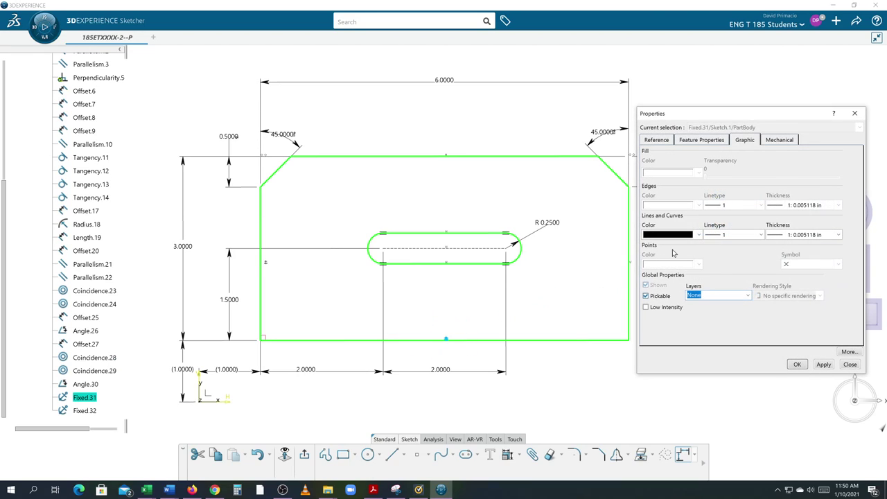
{"action": "left_click", "coordinate": [705, 140]}
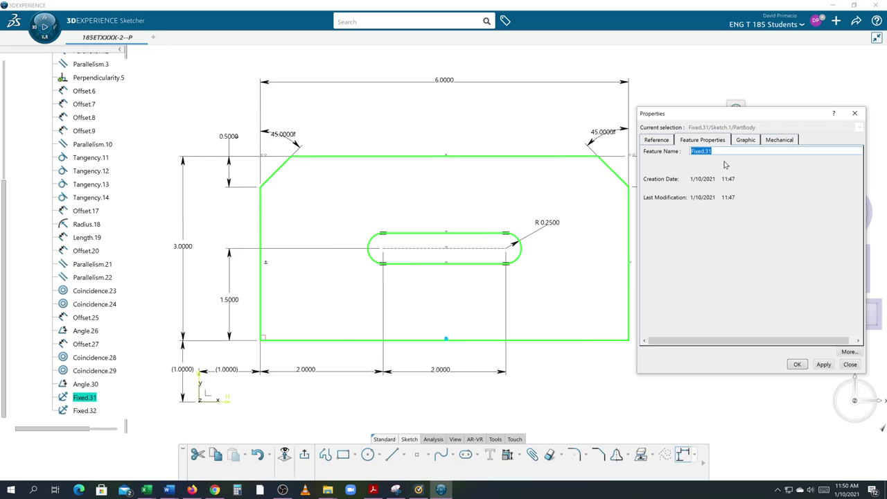
{"action": "type", "text": "Dimension.5"}
{"action": "type", "text": "DATUM-B"}
{"action": "key", "text": "Return"}
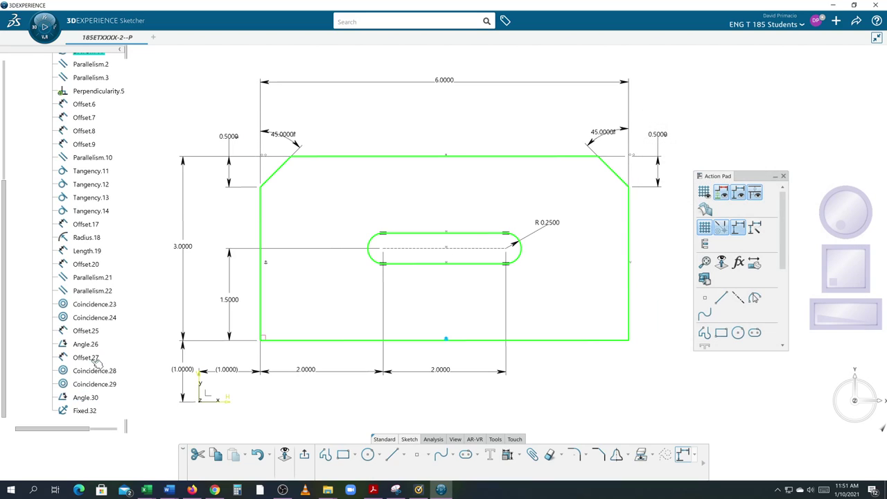
Rename the Fixed.32 constraint on the plate's left edge as DATUM-B- and clear the selection
{"action": "right_click", "coordinate": [84, 411]}
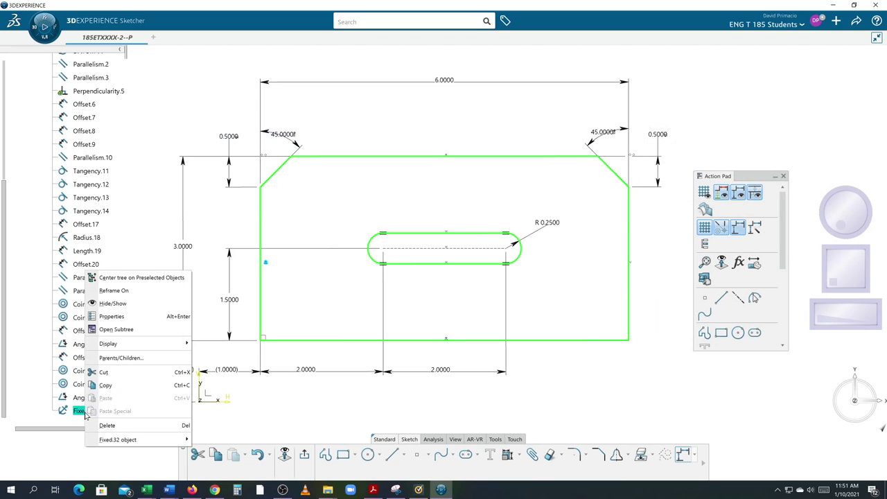
{"action": "left_click", "coordinate": [111, 316]}
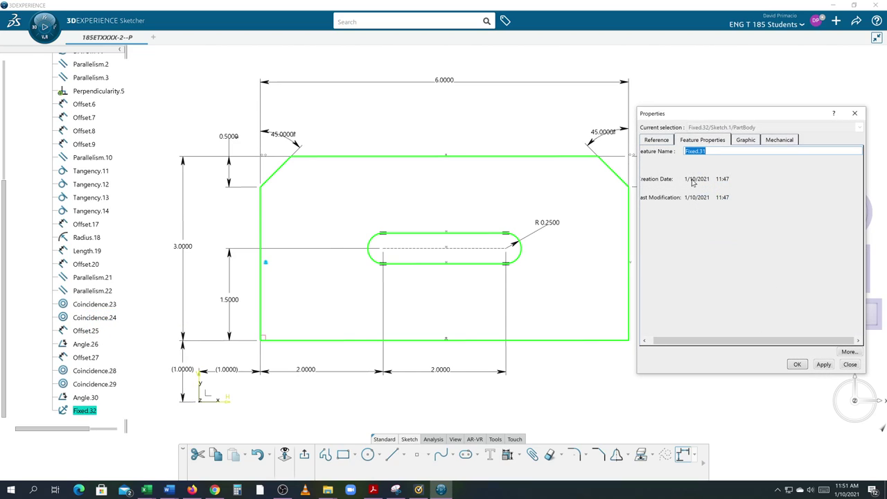
{"action": "type", "text": "GeneratedItemDATUM.8"}
{"action": "key", "text": "Return"}
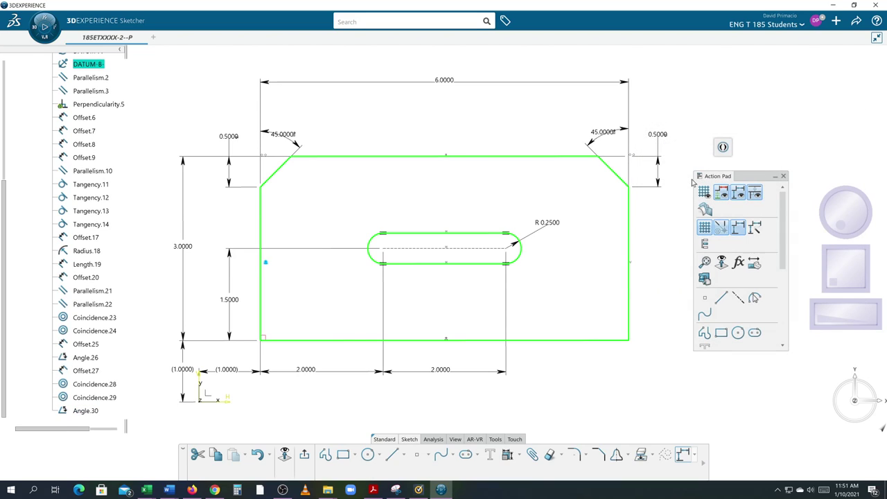
{"action": "left_click", "coordinate": [569, 338]}
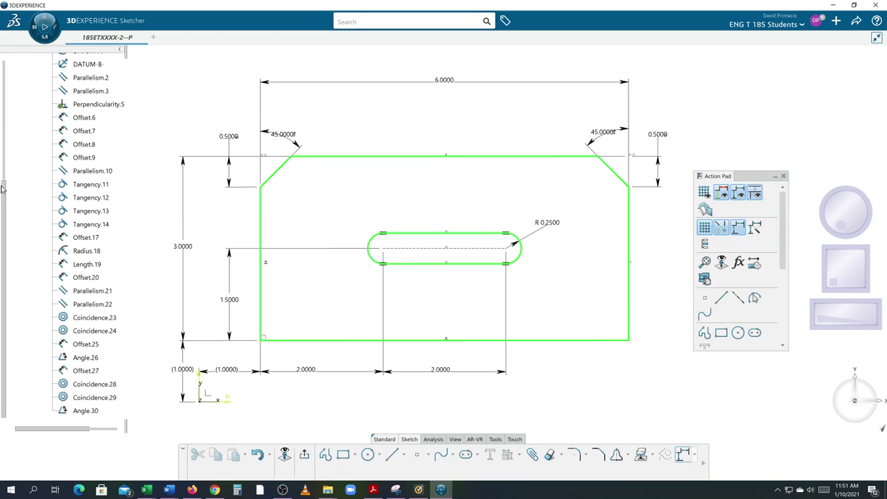
{"action": "scroll", "coordinate": [2, 189], "scroll_direction": "up", "scroll_amount": 5}
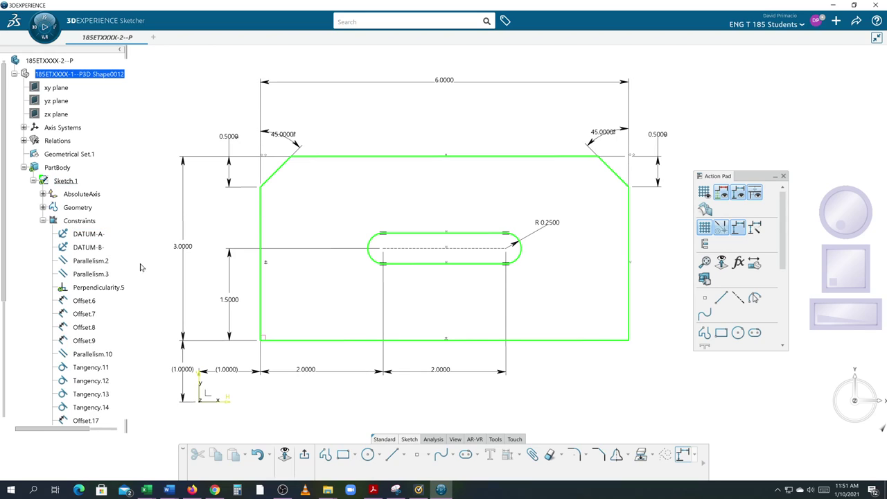
{"action": "middle_click_drag", "start_coordinate": [557, 365], "coordinate": [538, 367]}
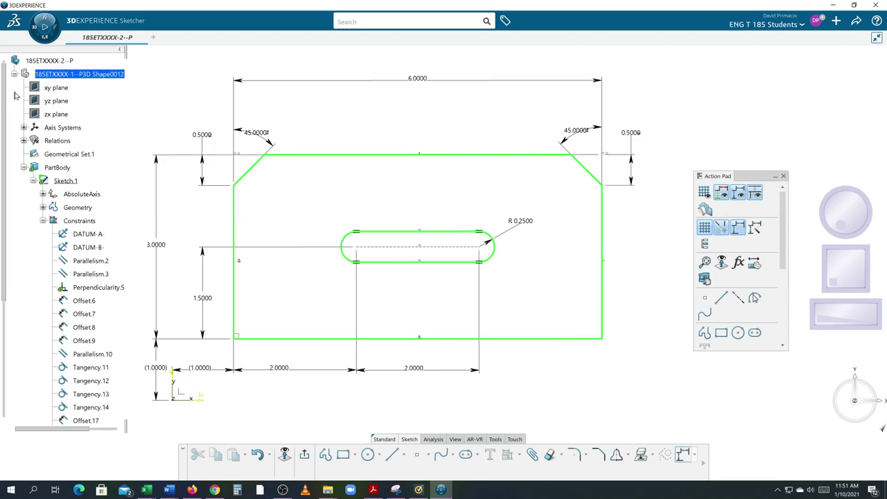
{"action": "scroll", "coordinate": [4, 87], "scroll_direction": "up", "scroll_amount": 1}
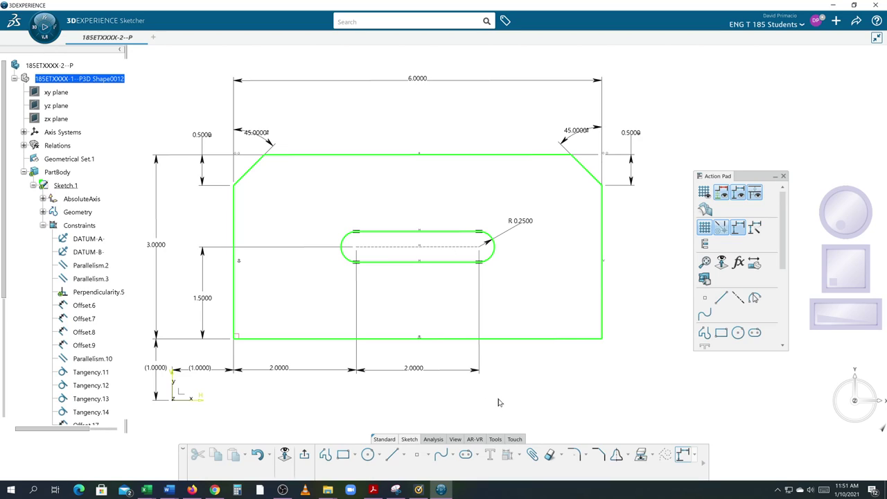
Exit the sketch, check the plate thickness on the assignment page in Firefox, and return to CATIA
{"action": "left_click", "coordinate": [304, 455]}
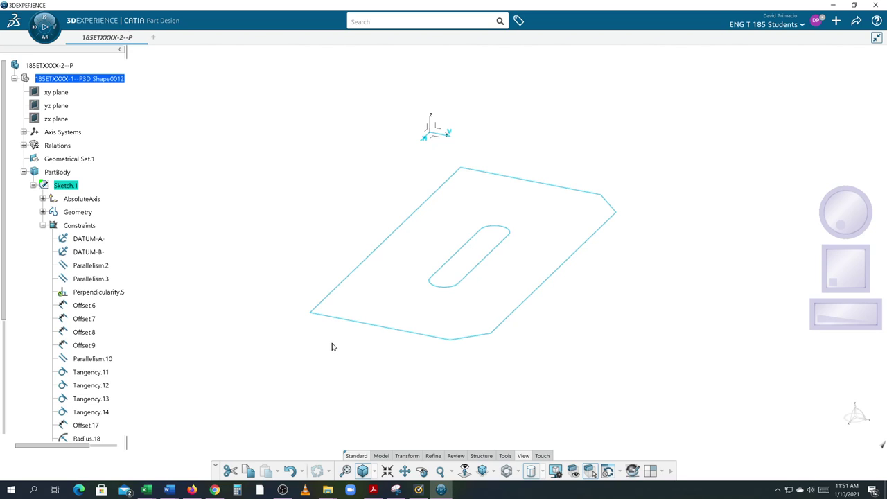
{"action": "left_click", "coordinate": [198, 488]}
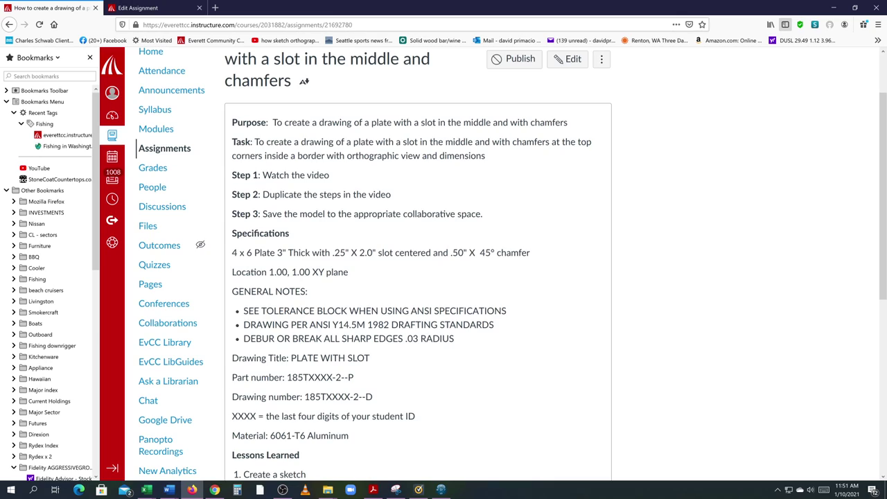
{"action": "left_click", "coordinate": [440, 490]}
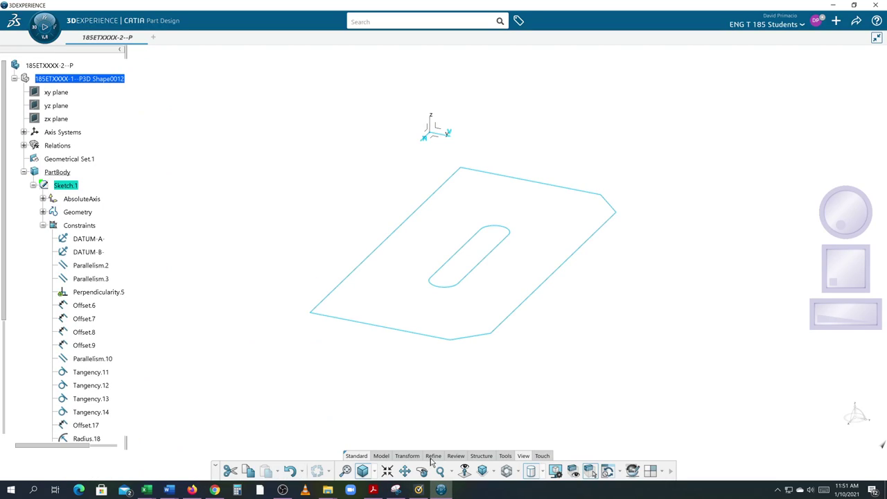
Collapse Sketch.1 in the tree and pad it to a length of 3 in with the direction reversed
{"action": "left_click", "coordinate": [382, 456]}
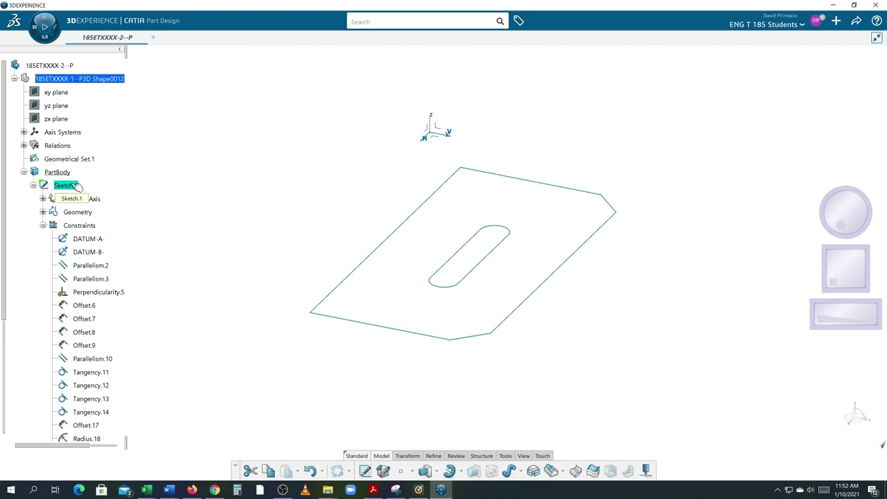
{"action": "left_click", "coordinate": [33, 186]}
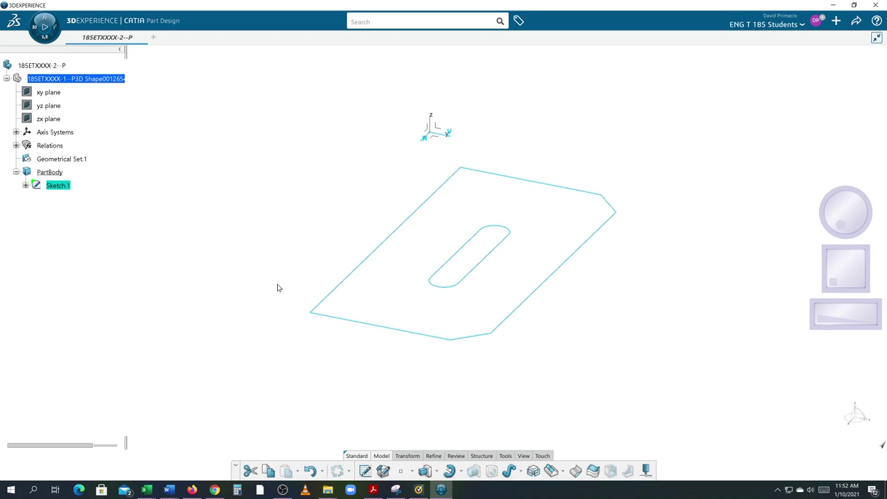
{"action": "left_click", "coordinate": [425, 471]}
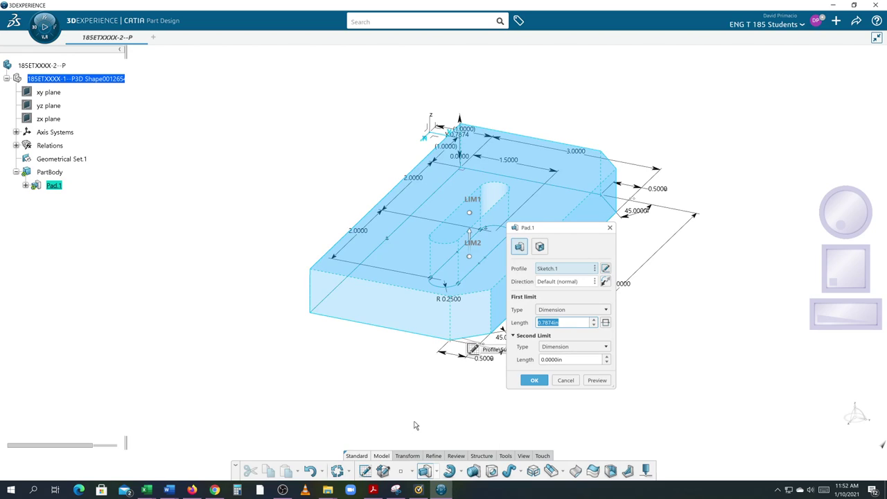
{"action": "type", "text": "3"}
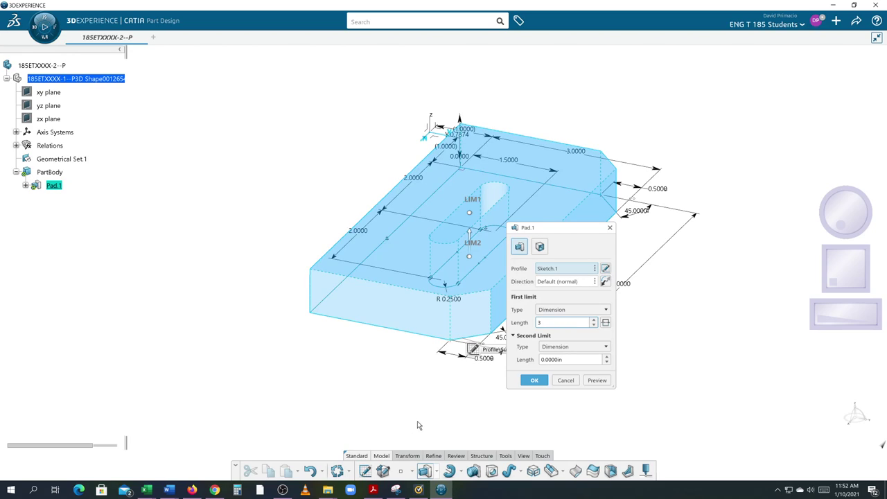
{"action": "left_click", "coordinate": [604, 283]}
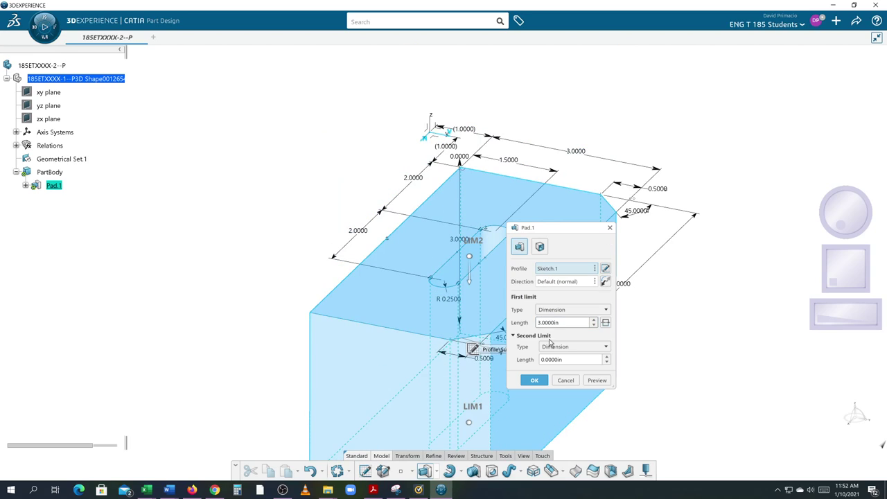
{"action": "left_click", "coordinate": [534, 380]}
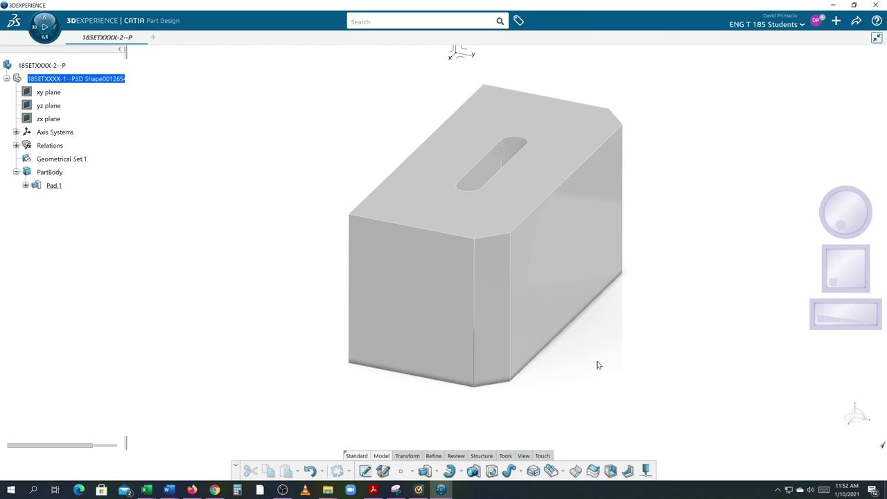
Expand Pad.1 in the tree and inspect its Sketch.1 and the upper face of the solid
{"action": "left_click", "coordinate": [25, 185]}
{"action": "left_click", "coordinate": [72, 201]}
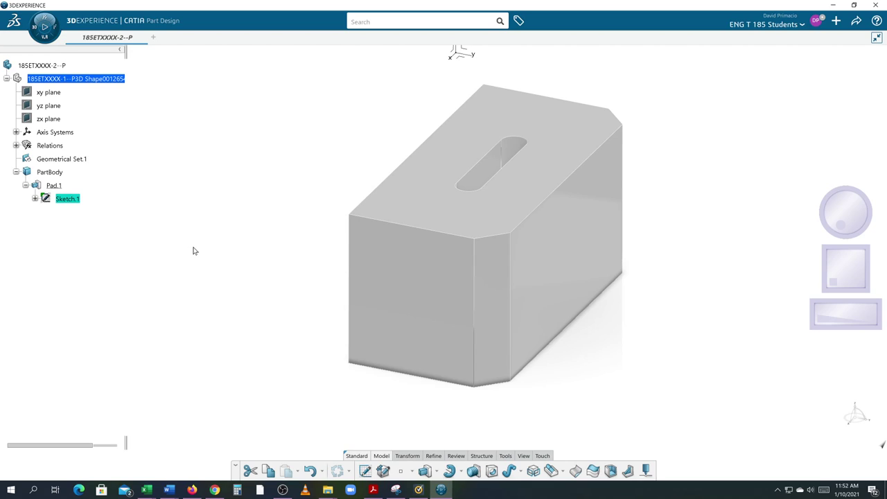
{"action": "middle_click_drag", "start_coordinate": [235, 240], "coordinate": [229, 243]}
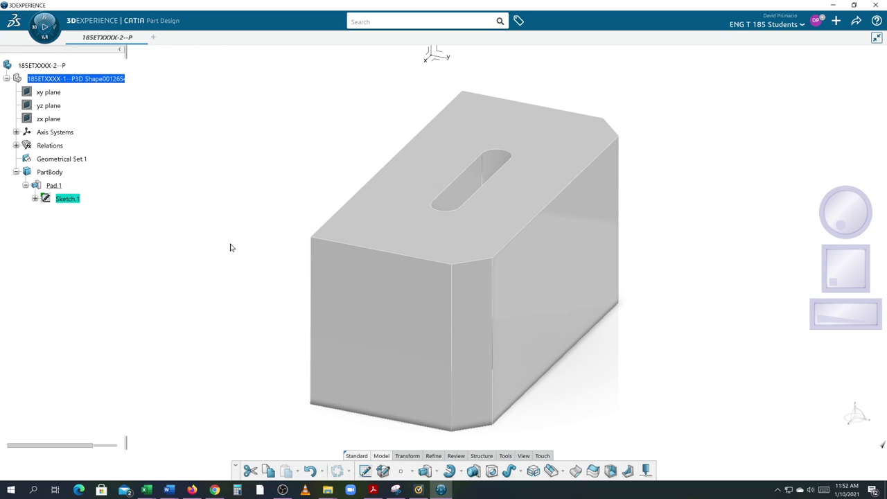
{"action": "left_click", "coordinate": [447, 145]}
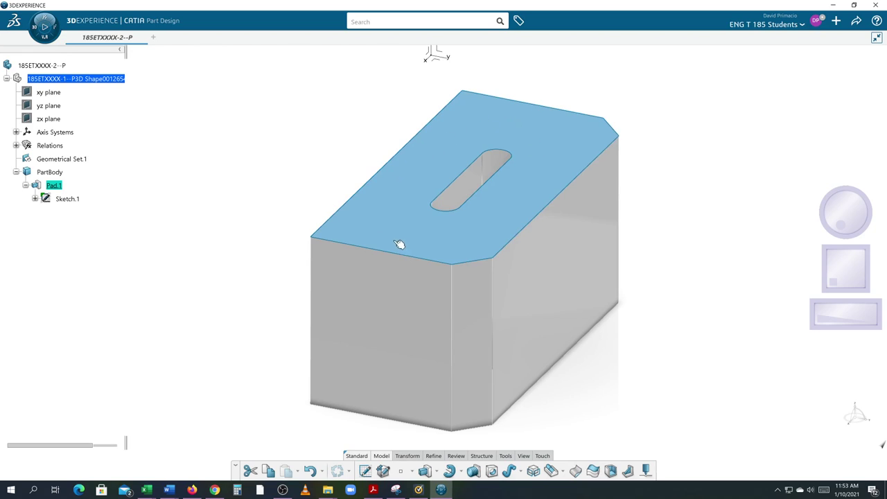
{"action": "left_click", "coordinate": [185, 238]}
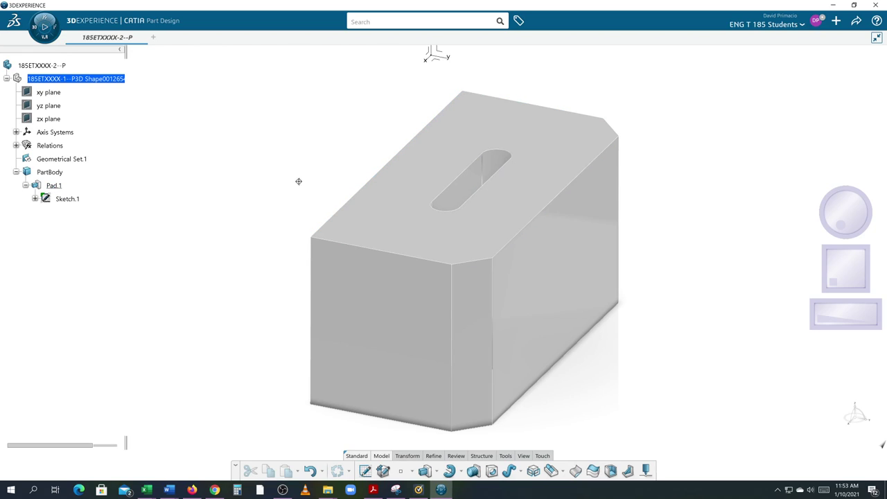
Open Sketch.1 for editing and inspect the perpendicularity constraint at the plate outline's corner nearest the origin
{"action": "scroll", "coordinate": [299, 181], "scroll_direction": "down", "scroll_amount": 3}
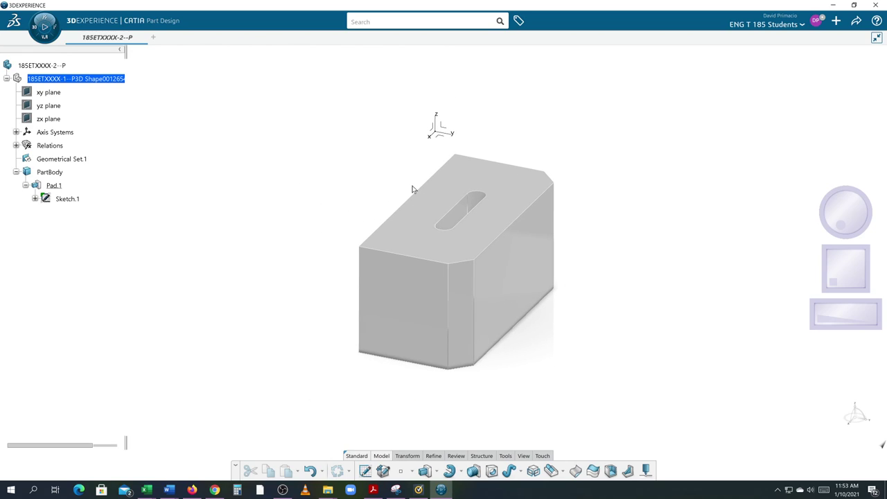
{"action": "mouse_move", "coordinate": [423, 190]}
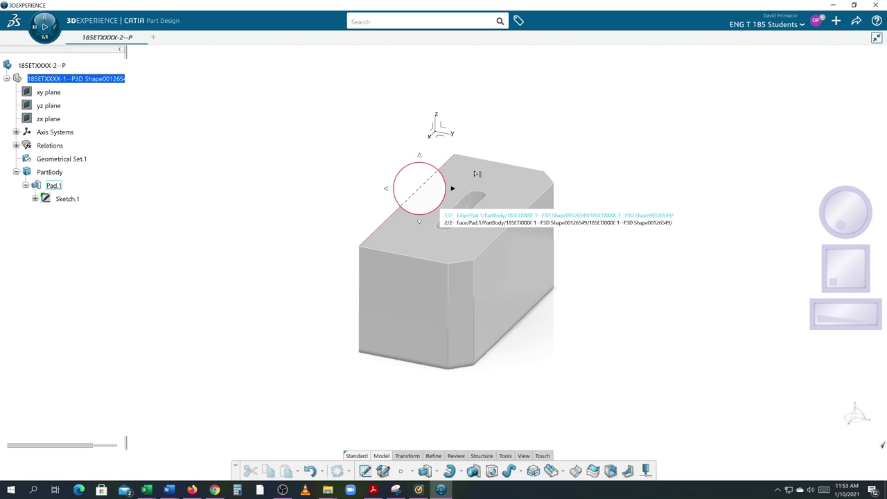
{"action": "left_click", "coordinate": [68, 199]}
{"action": "double_click", "coordinate": [68, 200]}
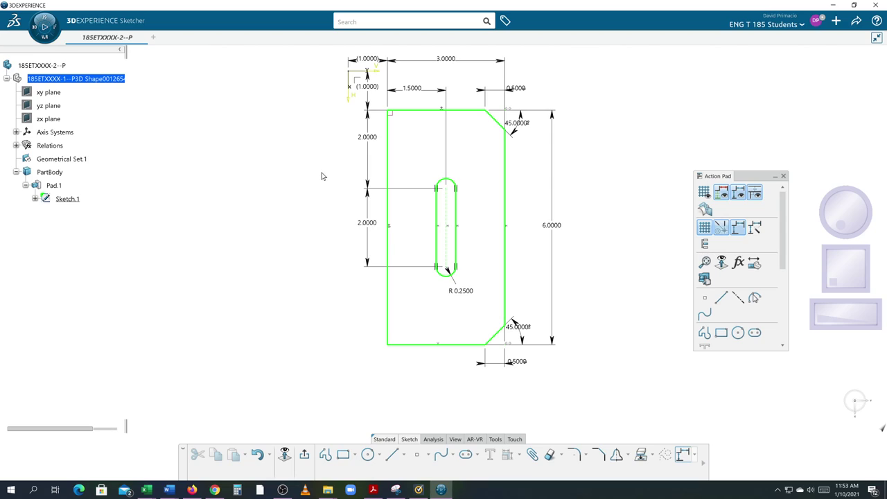
{"action": "middle_click_drag", "start_coordinate": [323, 174], "coordinate": [321, 203]}
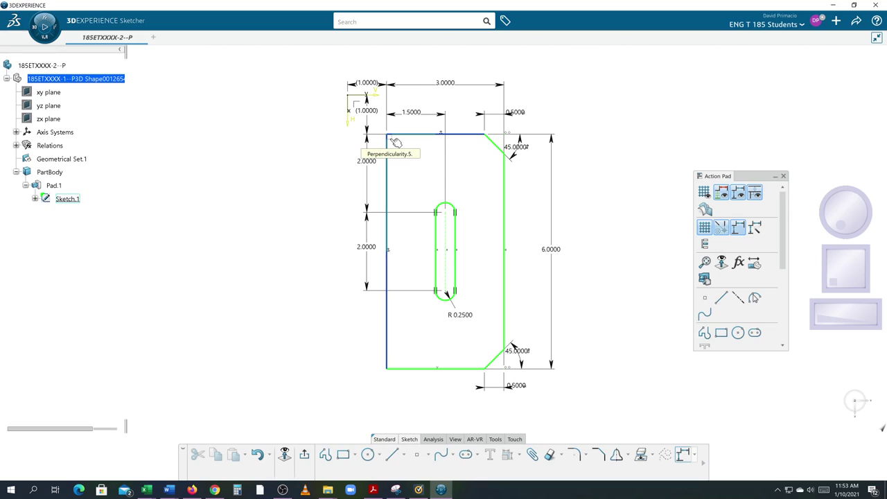
{"action": "mouse_move", "coordinate": [391, 140]}
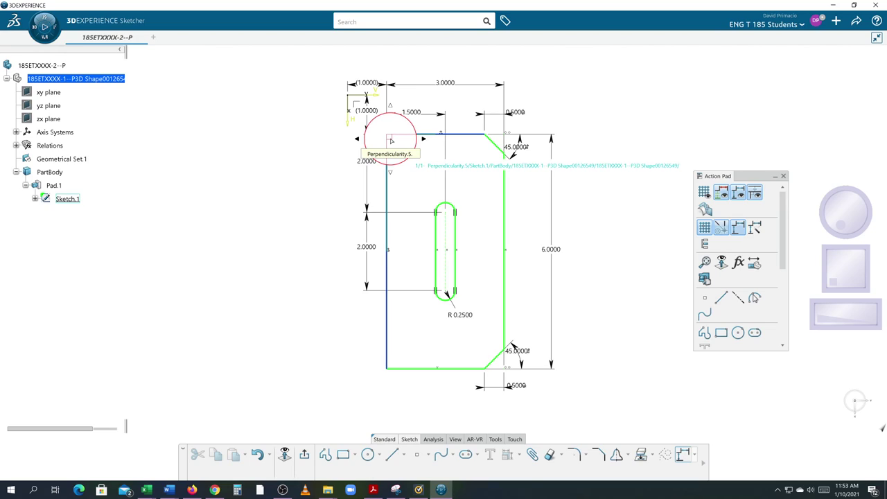
{"action": "left_click", "coordinate": [391, 140]}
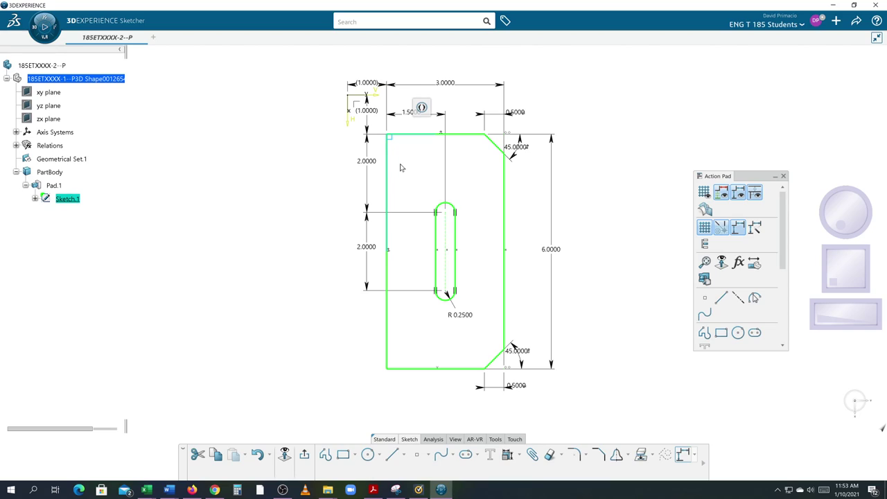
{"action": "left_click", "coordinate": [400, 167]}
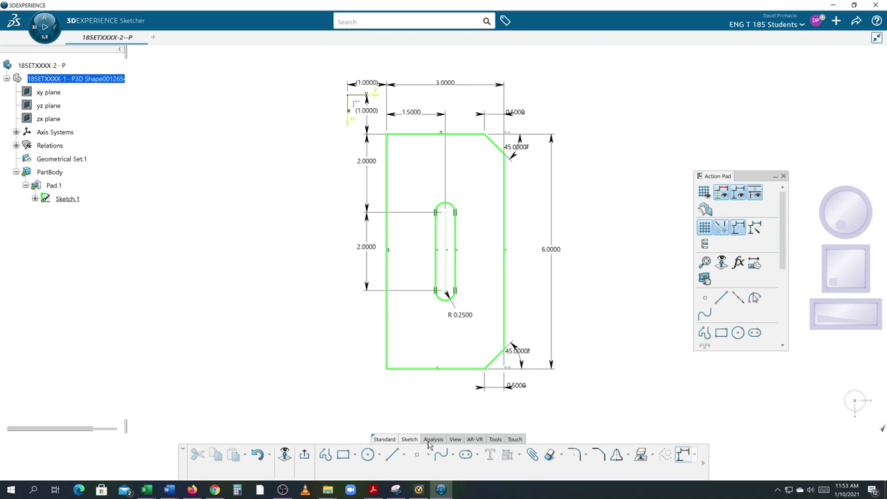
Reorient the sketch with Normal View so its long side lies horizontal, and exit to the solid
{"action": "left_click", "coordinate": [455, 439]}
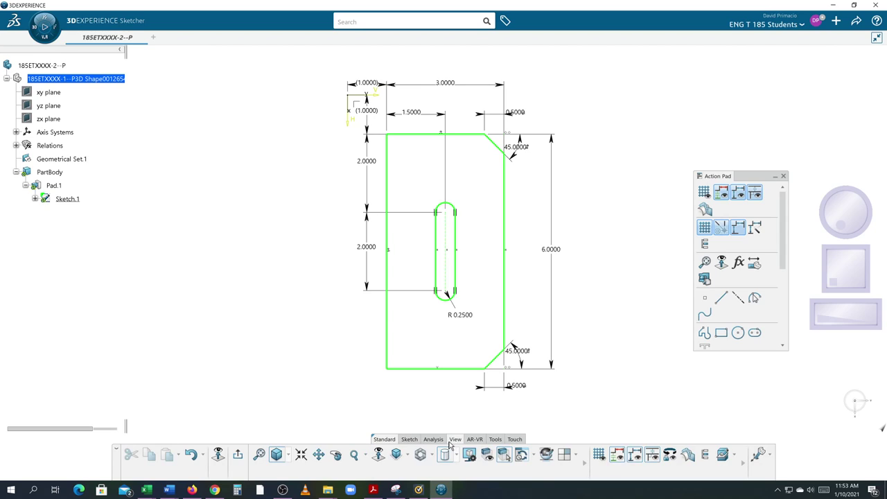
{"action": "left_click", "coordinate": [378, 457]}
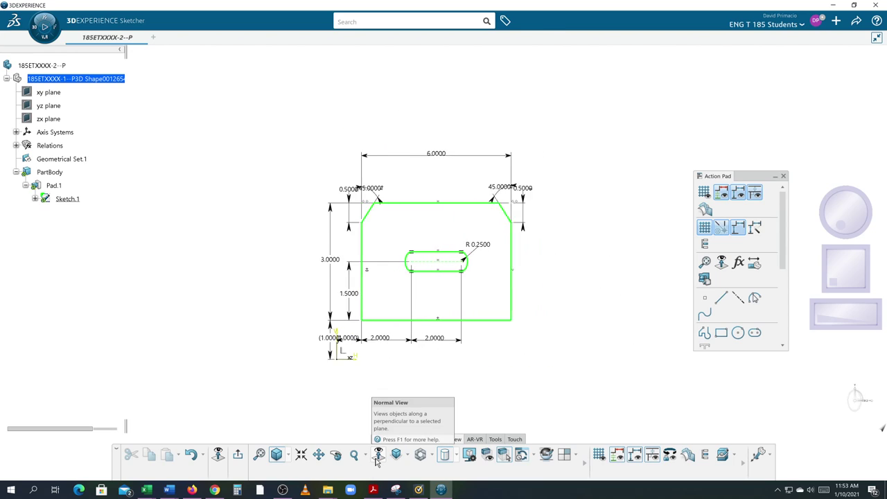
{"action": "mouse_move", "coordinate": [479, 381]}
{"action": "middle_mouse_down"}
{"action": "mouse_move", "coordinate": [469, 350]}
{"action": "mouse_move", "coordinate": [495, 351]}
{"action": "middle_mouse_up"}
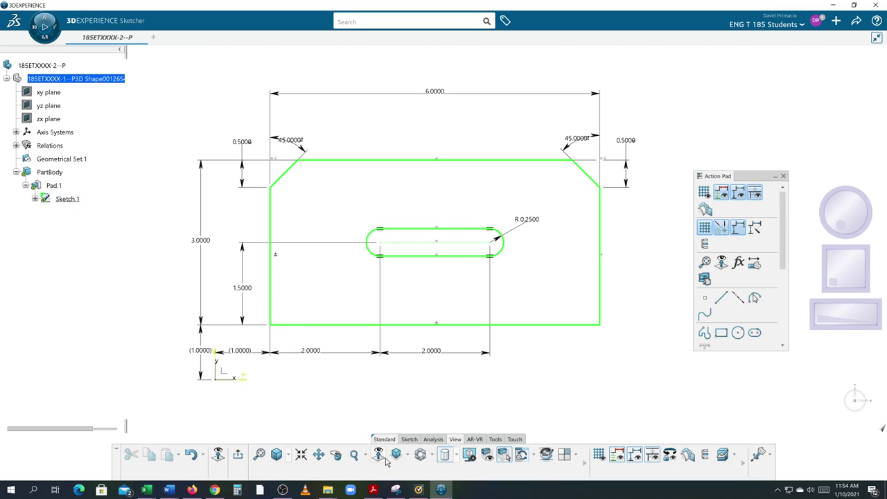
{"action": "left_click", "coordinate": [276, 454]}
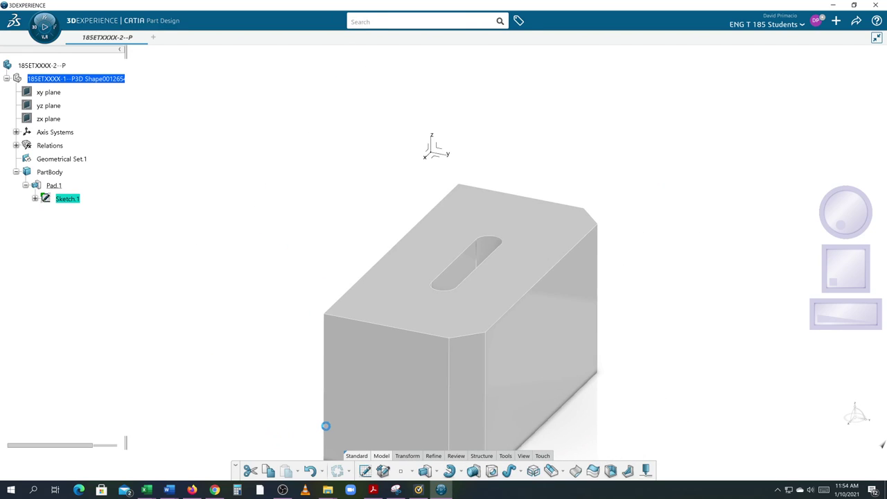
{"action": "middle_click_drag", "start_coordinate": [296, 367], "coordinate": [305, 334]}
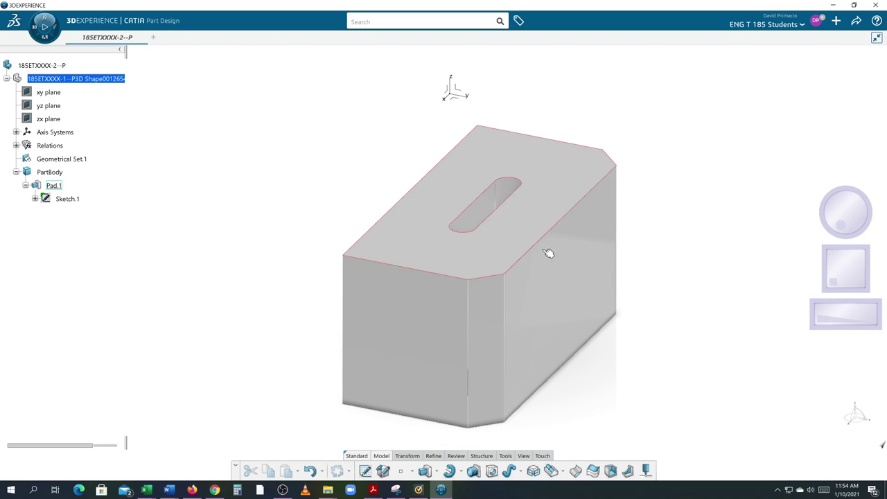
Turn off "Position sketch plane parallel to screen" in the Sketcher legacy preferences and accept the change
{"action": "left_click", "coordinate": [815, 22]}
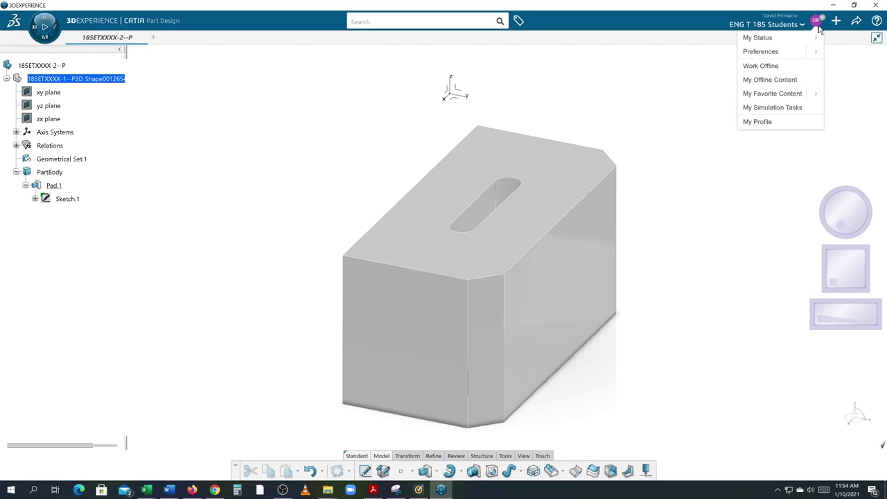
{"action": "left_click", "coordinate": [815, 52]}
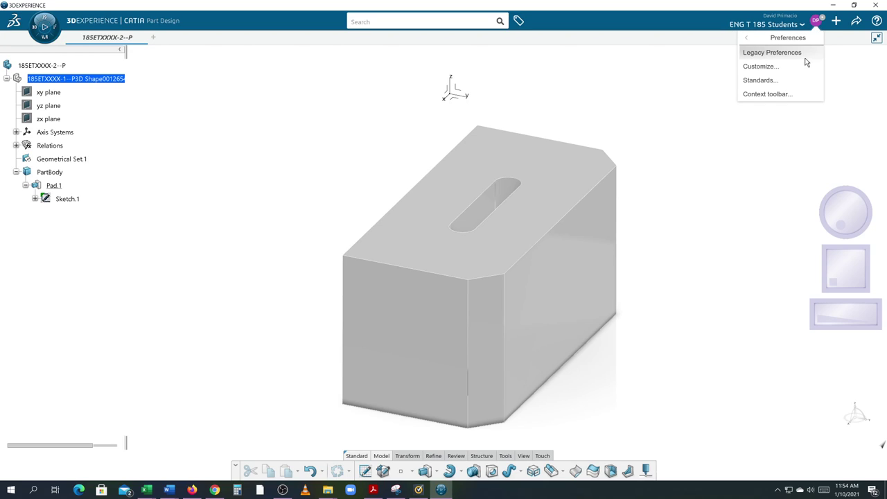
{"action": "left_click", "coordinate": [804, 55]}
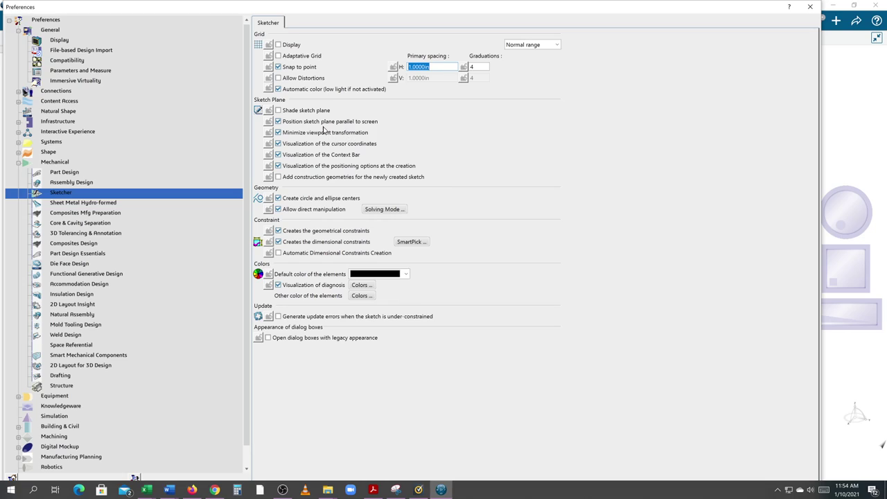
{"action": "left_click", "coordinate": [323, 124]}
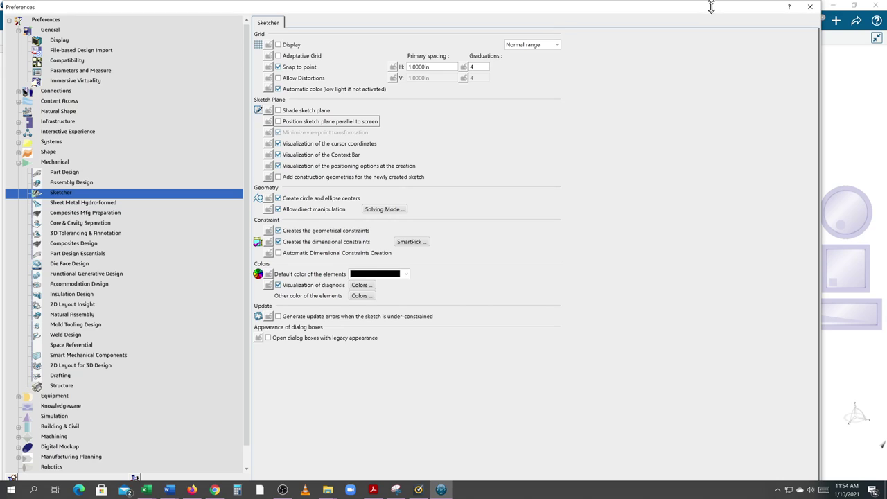
{"action": "left_click_drag", "start_coordinate": [711, 7], "coordinate": [705, 22]}
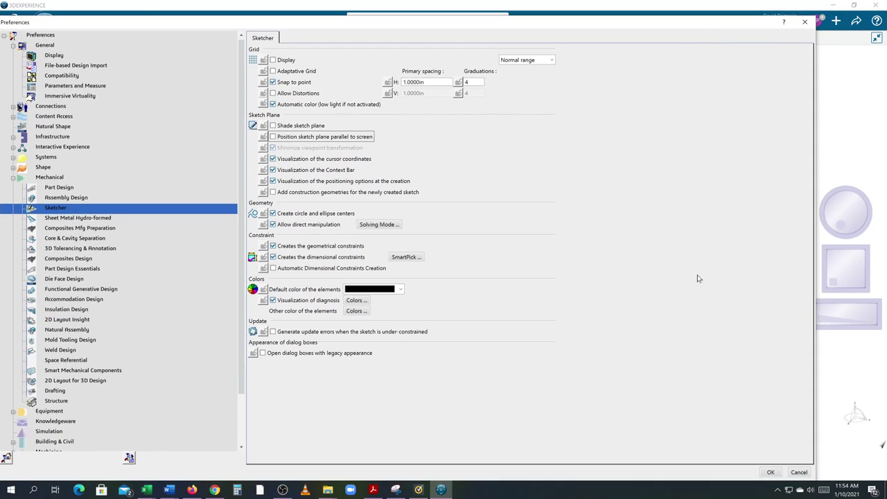
{"action": "left_click", "coordinate": [771, 472]}
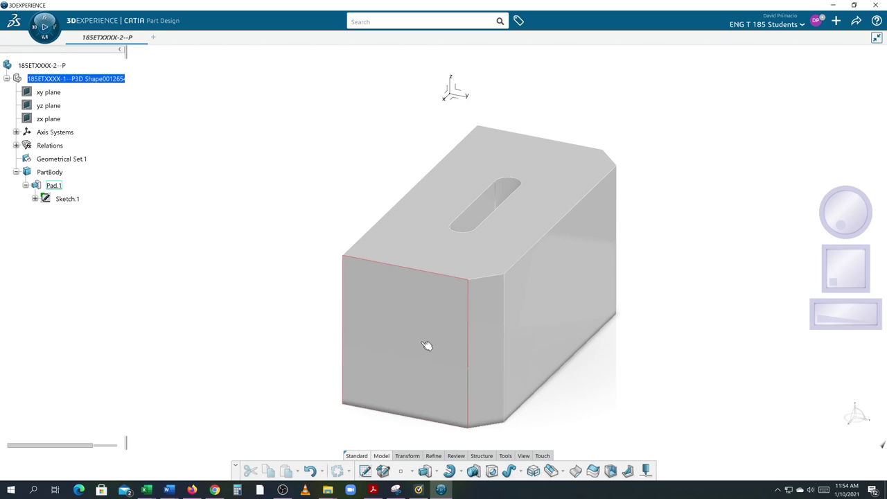
Reopen Sketch.1 to check how the view behaves on entering the sketch, and return to the solid
{"action": "mouse_move", "coordinate": [268, 313]}
{"action": "middle_mouse_down"}
{"action": "mouse_move", "coordinate": [273, 303]}
{"action": "mouse_move", "coordinate": [263, 309]}
{"action": "middle_mouse_up"}
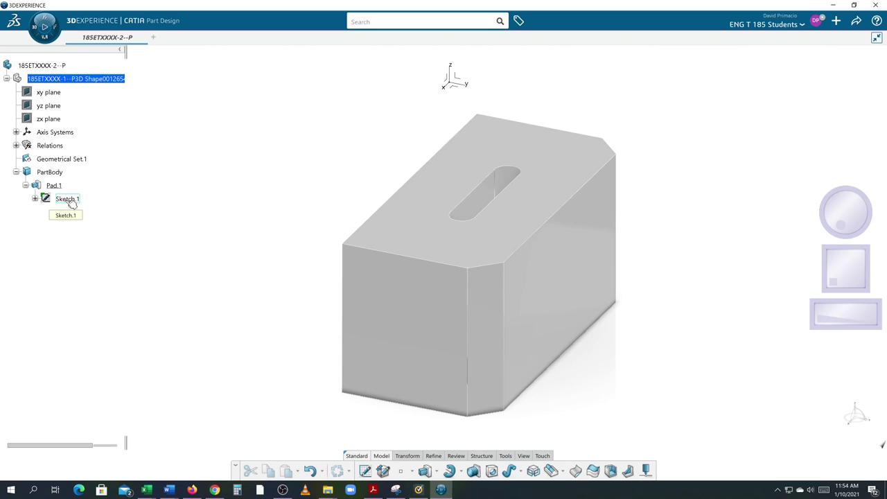
{"action": "double_click", "coordinate": [68, 199]}
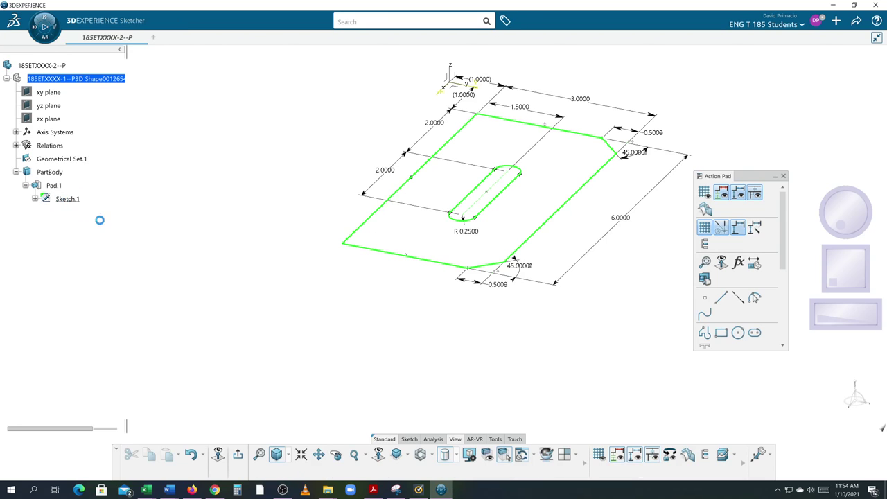
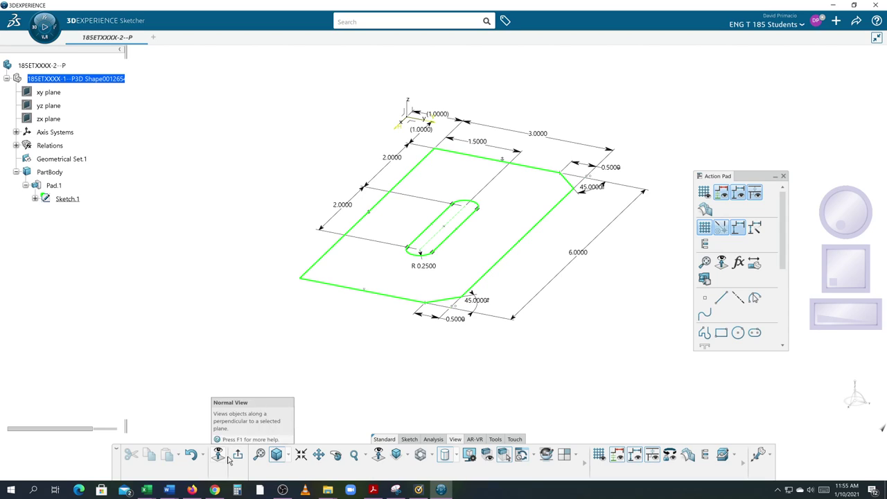
{"action": "left_click", "coordinate": [238, 455]}
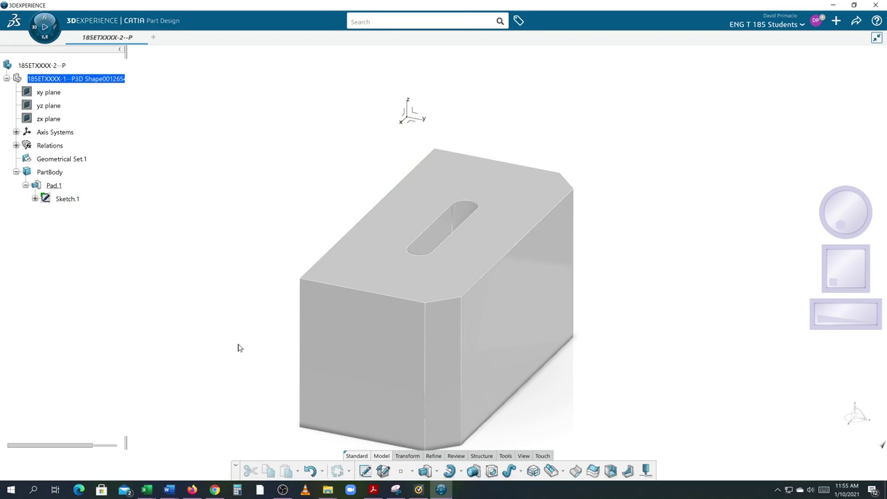
{"action": "middle_click_drag", "start_coordinate": [263, 289], "coordinate": [297, 232]}
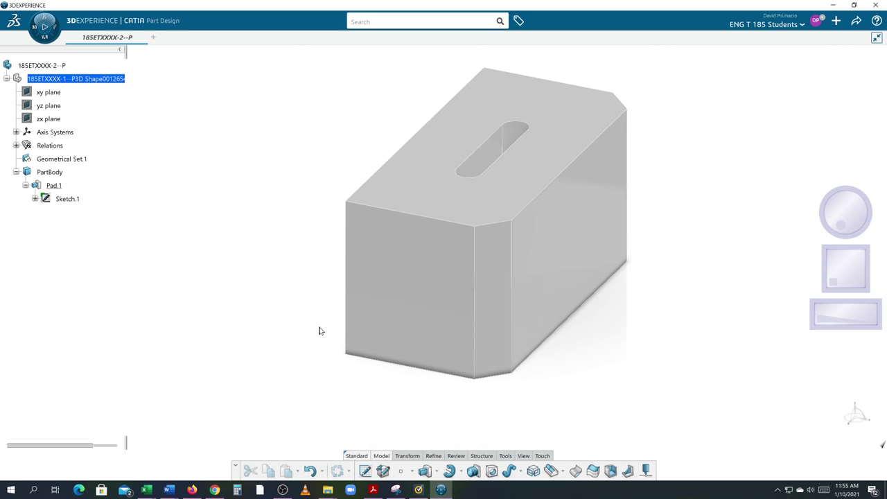
{"action": "middle_click_drag", "start_coordinate": [389, 411], "coordinate": [363, 404]}
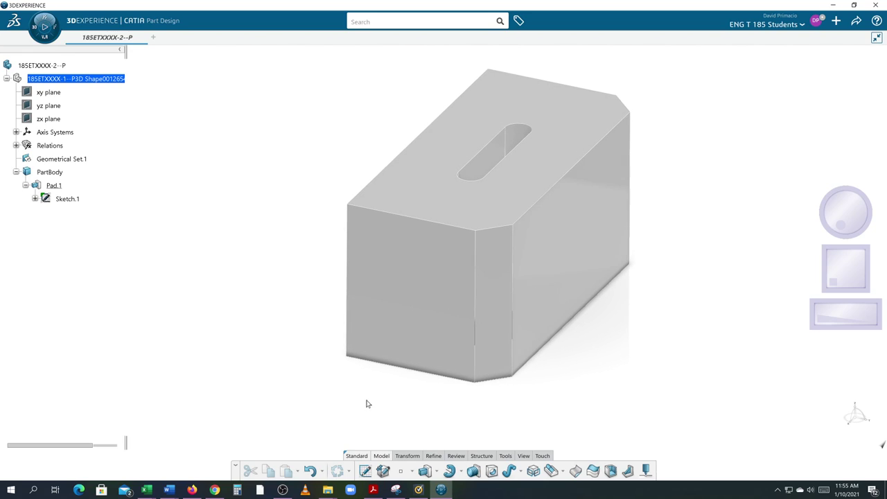
{"action": "middle_click_drag", "start_coordinate": [373, 401], "coordinate": [371, 408]}
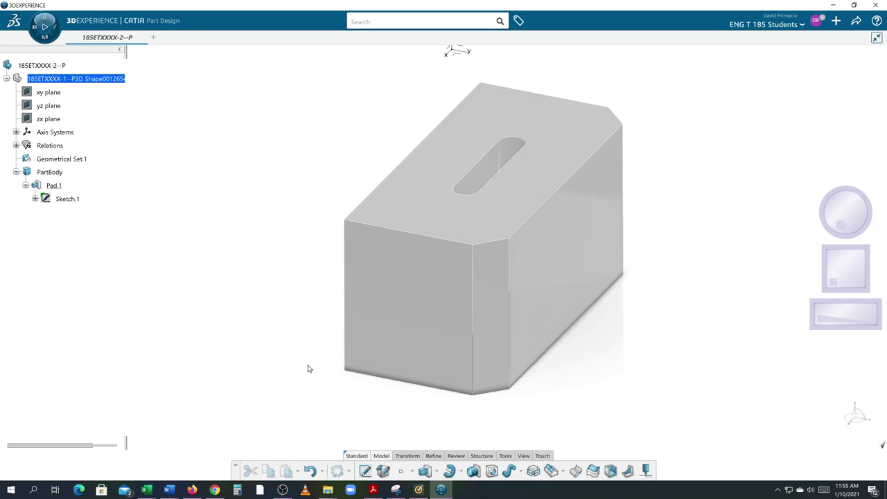
{"action": "middle_click_drag", "start_coordinate": [253, 359], "coordinate": [251, 362]}
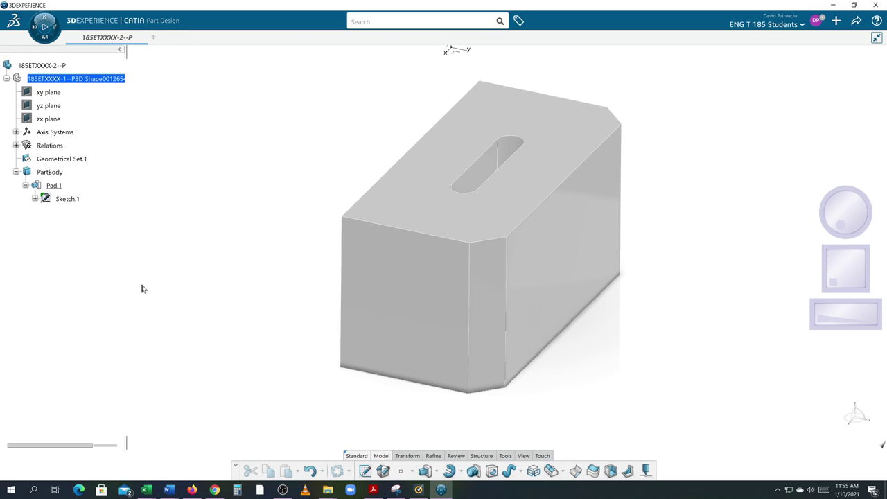
Switch from Part Design to the 3D Tolerancing & Annotation app
{"action": "left_click", "coordinate": [35, 29]}
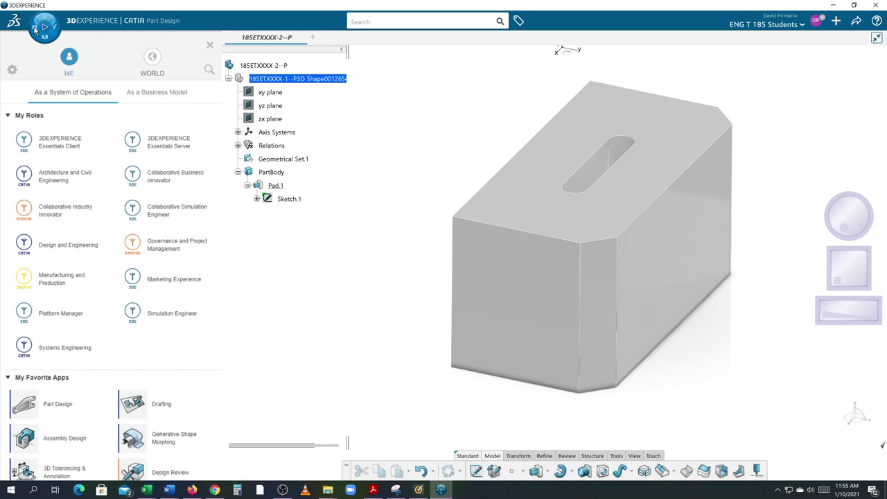
{"action": "scroll", "coordinate": [71, 260], "scroll_direction": "down", "scroll_amount": 5}
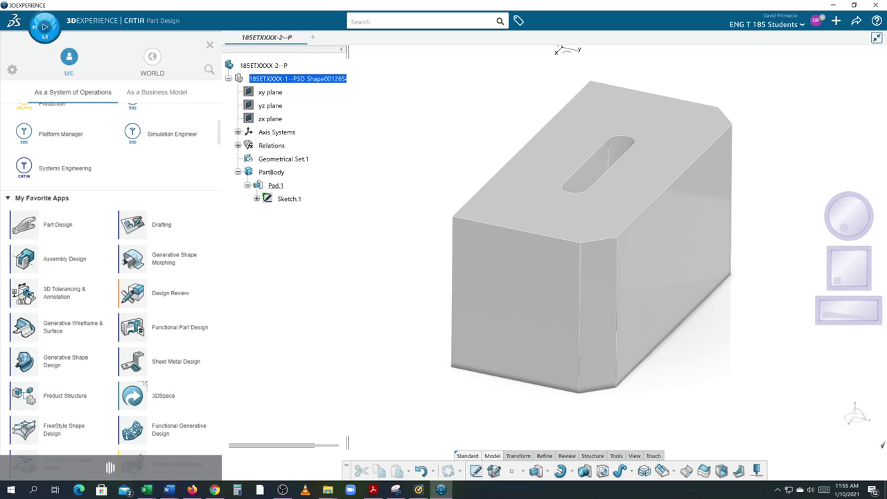
{"action": "left_click", "coordinate": [23, 293]}
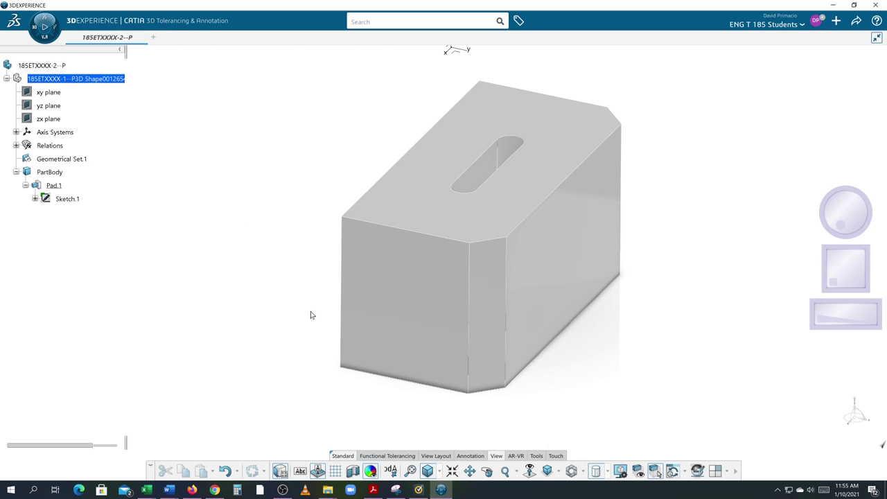
Place a datum feature labelled A on the long side face opposite the chamfers and expand Annotation Set.1 in the tree
{"action": "left_click", "coordinate": [470, 456]}
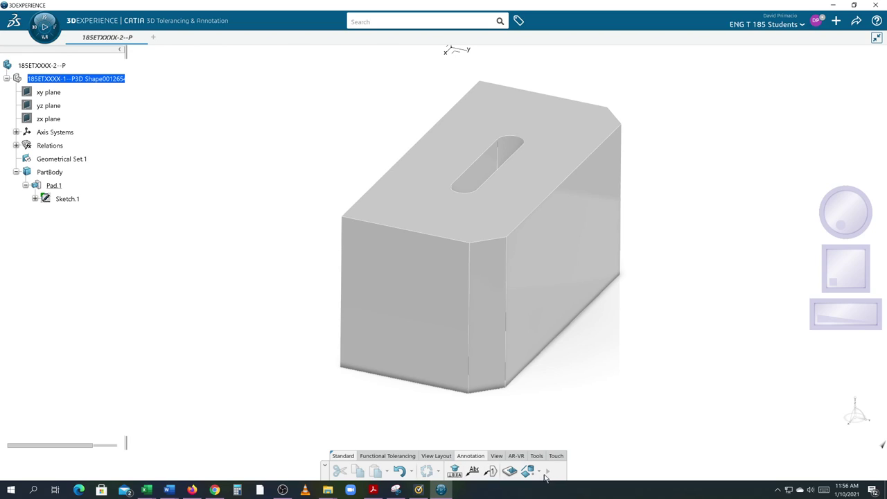
{"action": "left_click", "coordinate": [546, 473]}
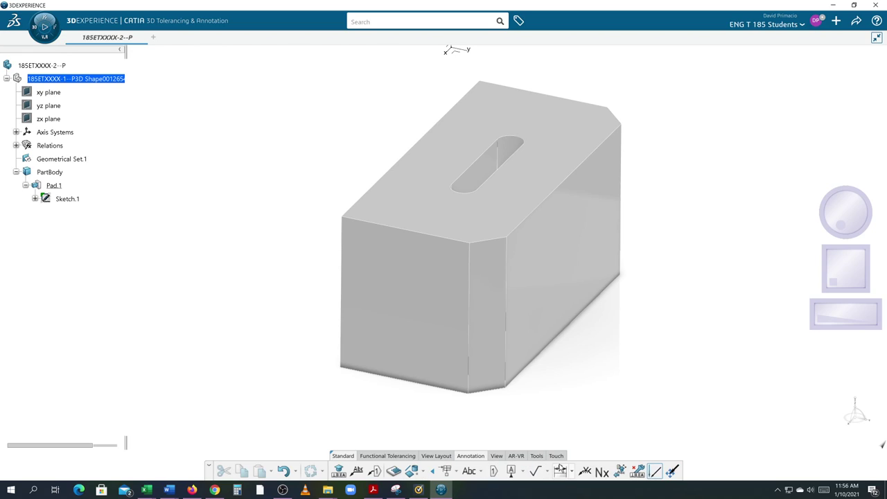
{"action": "left_click", "coordinate": [511, 473]}
{"action": "middle_click_drag", "start_coordinate": [307, 384], "coordinate": [376, 311]}
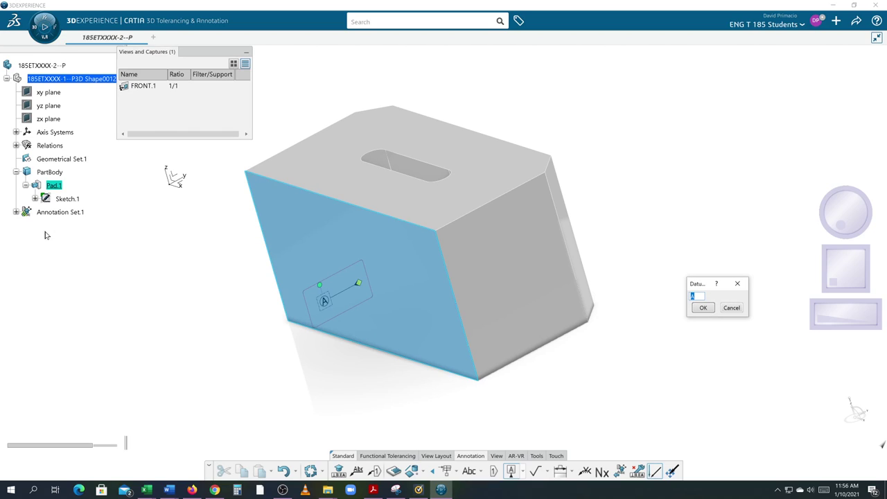
{"action": "left_click", "coordinate": [16, 213]}
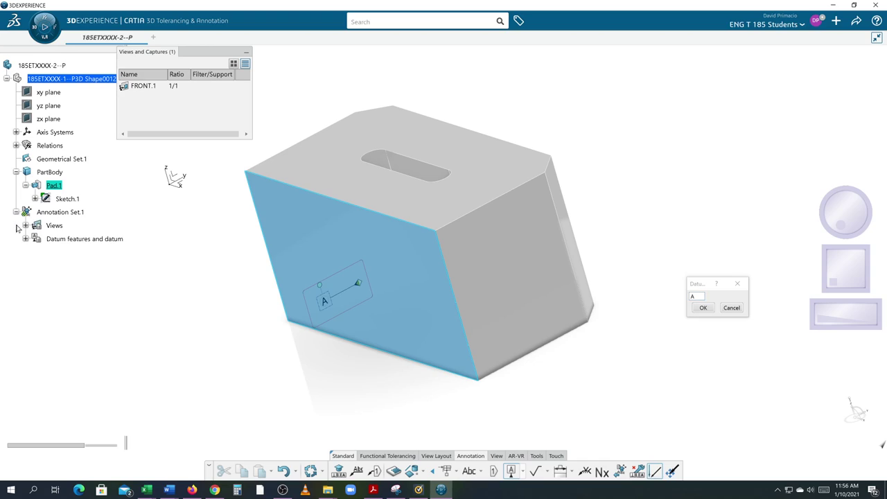
Finish creating the datum feature with label A on the part's long rectangular side face
{"action": "left_click", "coordinate": [25, 225]}
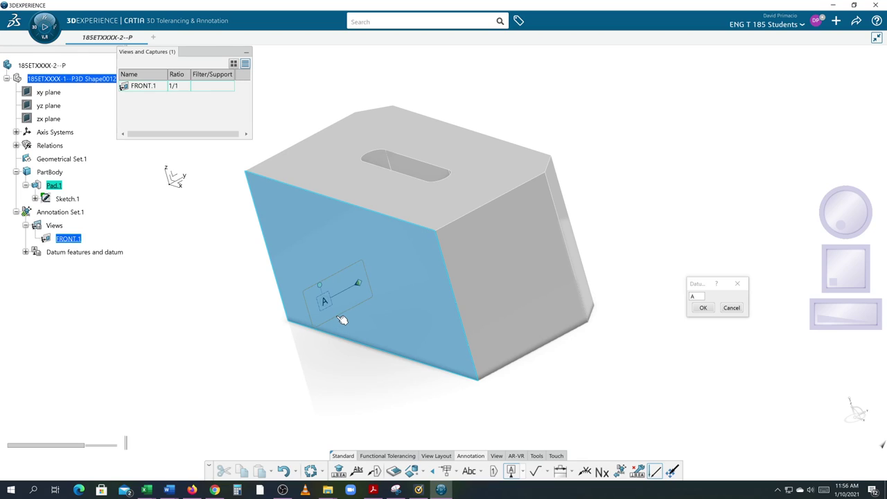
{"action": "middle_click_drag", "start_coordinate": [246, 330], "coordinate": [414, 342]}
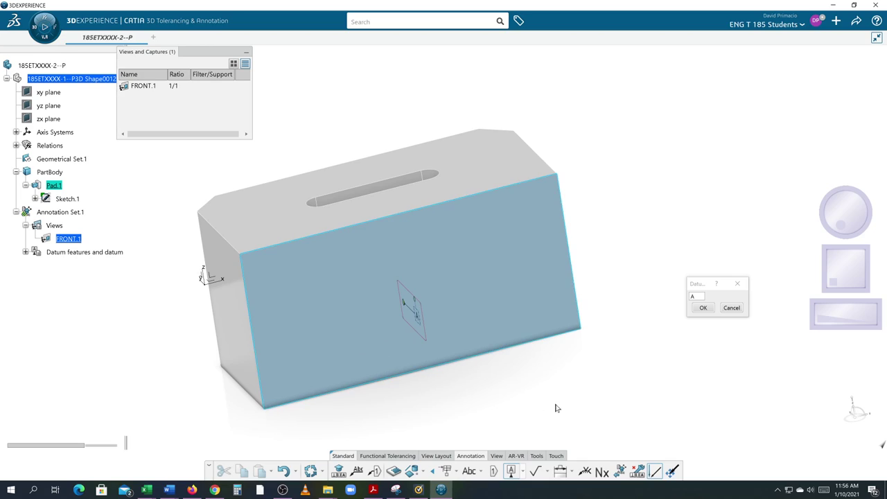
{"action": "left_click_drag", "start_coordinate": [701, 285], "coordinate": [556, 360]}
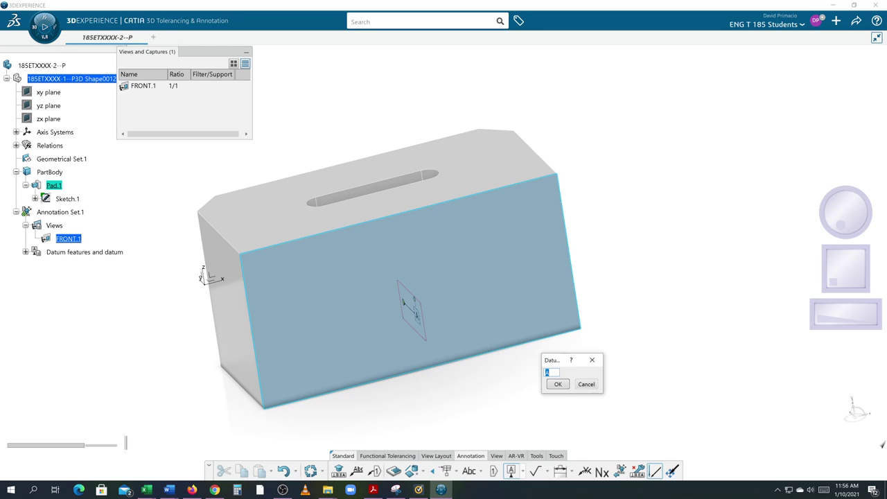
{"action": "left_click", "coordinate": [557, 385]}
{"action": "left_click", "coordinate": [554, 388]}
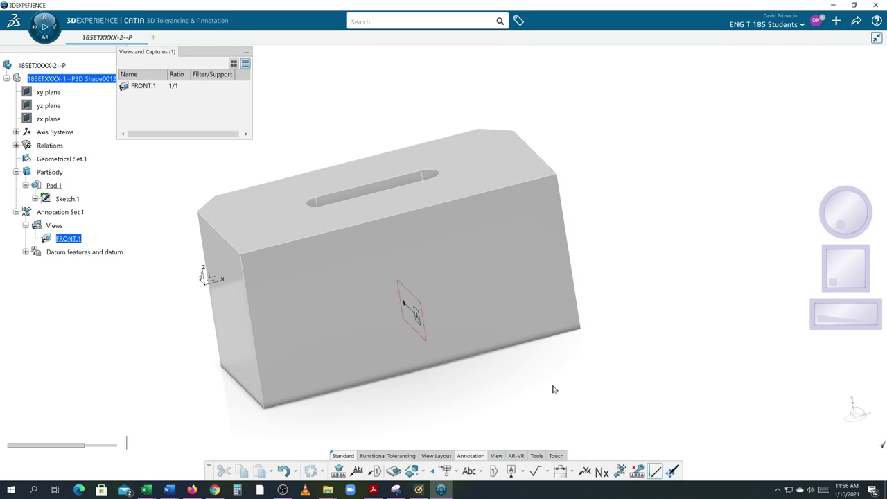
Create datum feature B on the part's narrow end face beside the face carrying datum A
{"action": "left_click", "coordinate": [510, 472]}
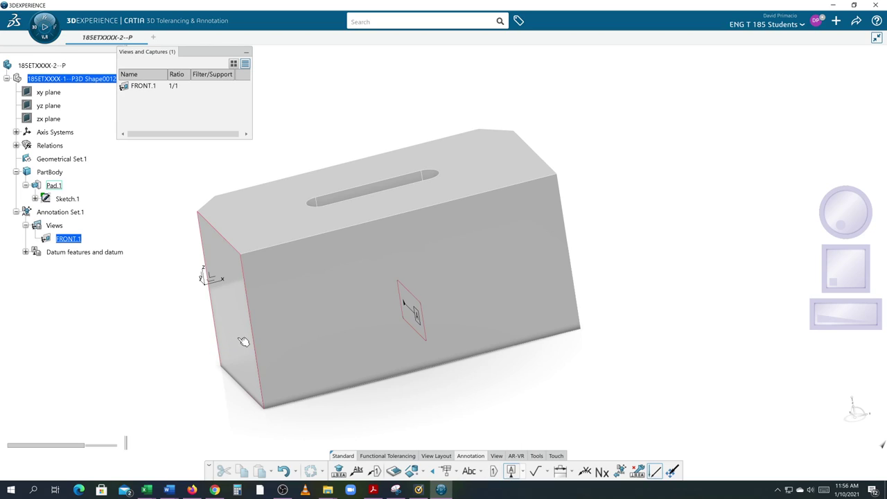
{"action": "middle_click_drag", "start_coordinate": [459, 426], "coordinate": [311, 342]}
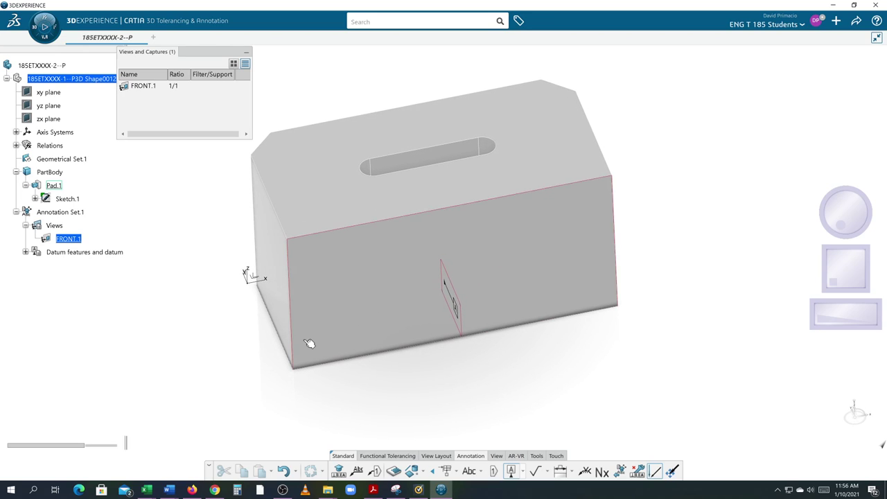
{"action": "left_click", "coordinate": [277, 255]}
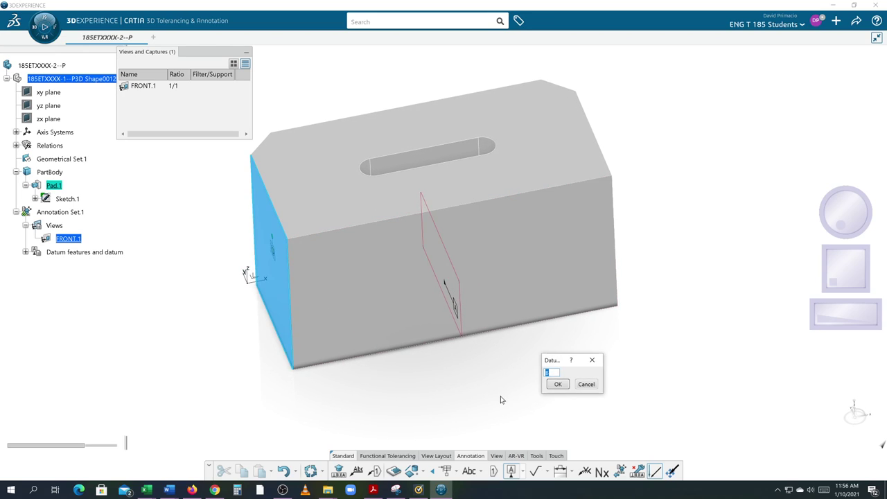
{"action": "middle_click_drag", "start_coordinate": [426, 392], "coordinate": [493, 410]}
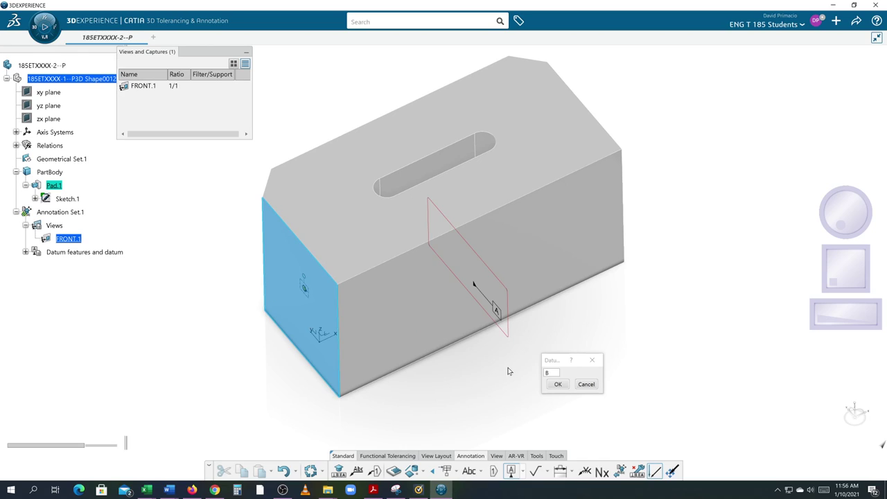
{"action": "left_click", "coordinate": [558, 384]}
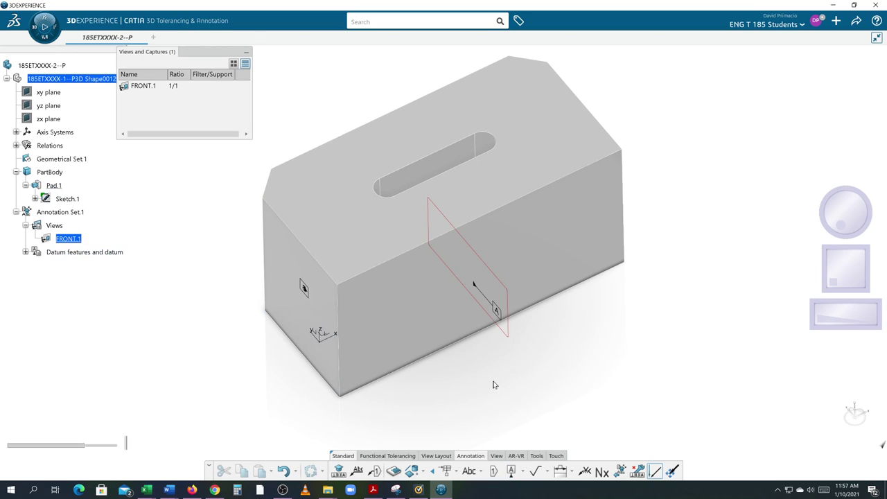
Create datum feature C on the part's upper face containing the slot
{"action": "middle_click_drag", "start_coordinate": [493, 376], "coordinate": [496, 356]}
{"action": "left_click", "coordinate": [513, 471]}
{"action": "left_click", "coordinate": [343, 197]}
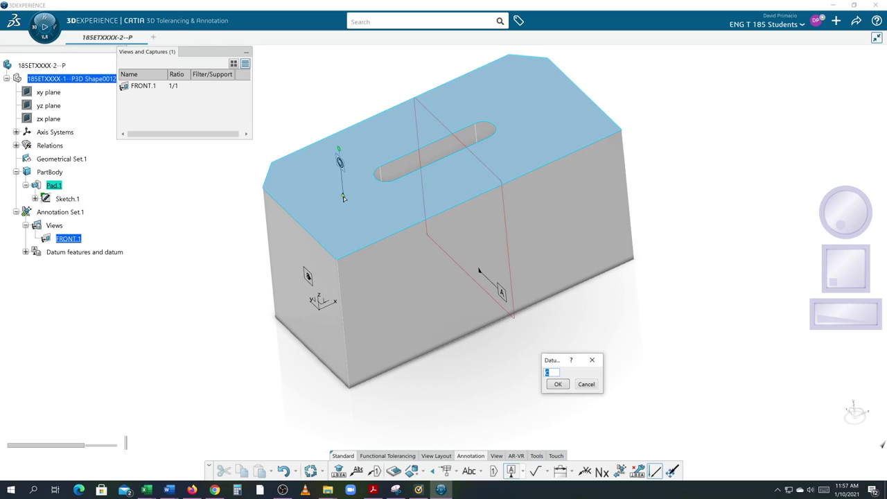
{"action": "left_click", "coordinate": [557, 383]}
{"action": "middle_click_drag", "start_coordinate": [505, 383], "coordinate": [481, 394]}
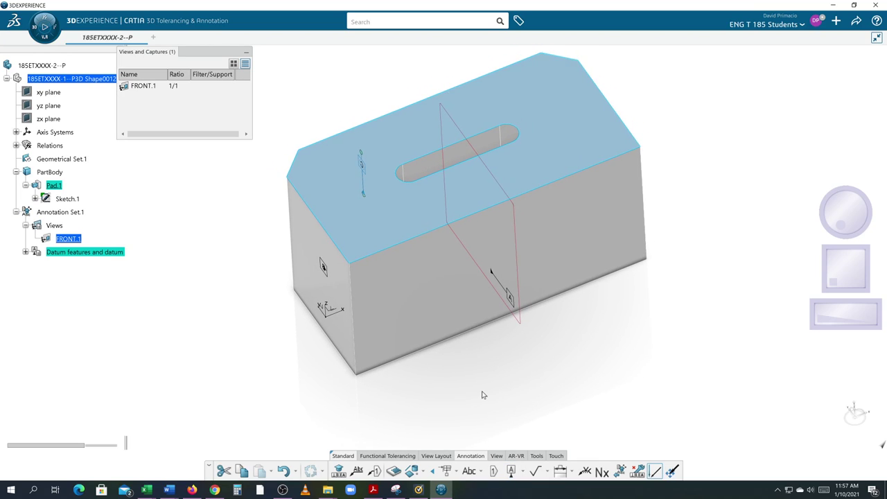
{"action": "left_click", "coordinate": [483, 393]}
{"action": "middle_click_drag", "start_coordinate": [503, 364], "coordinate": [482, 359]}
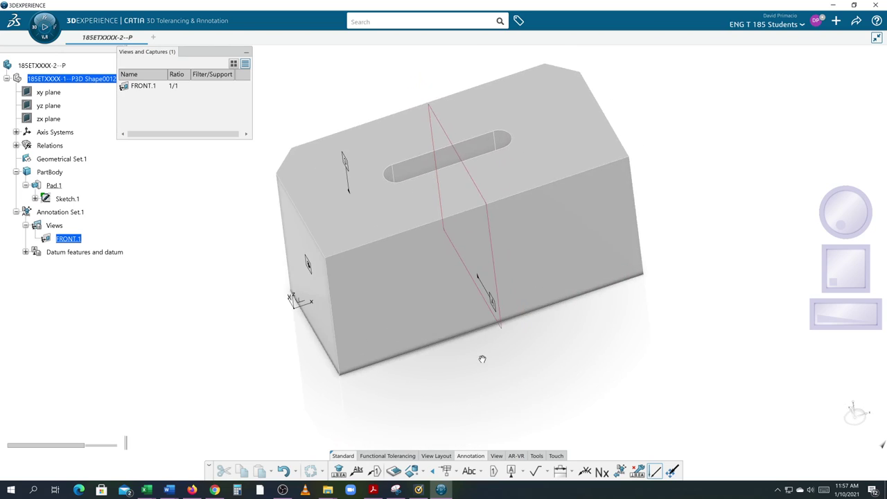
Examine how the datum annotations and their annotation plane appear in the standard front, top and right views
{"action": "left_click", "coordinate": [497, 457]}
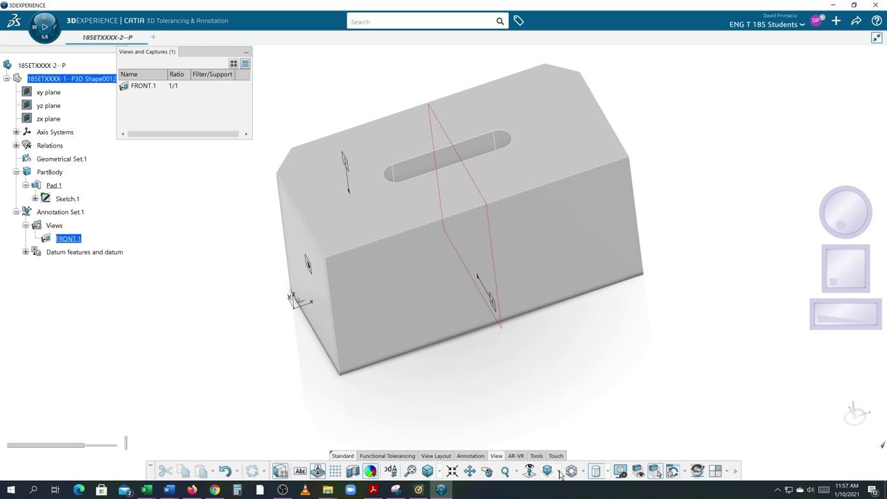
{"action": "left_click", "coordinate": [559, 474]}
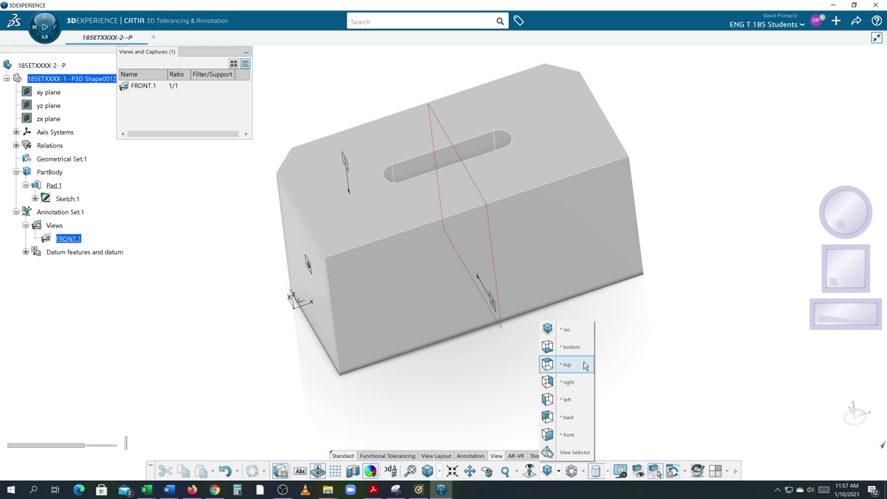
{"action": "left_click", "coordinate": [566, 435]}
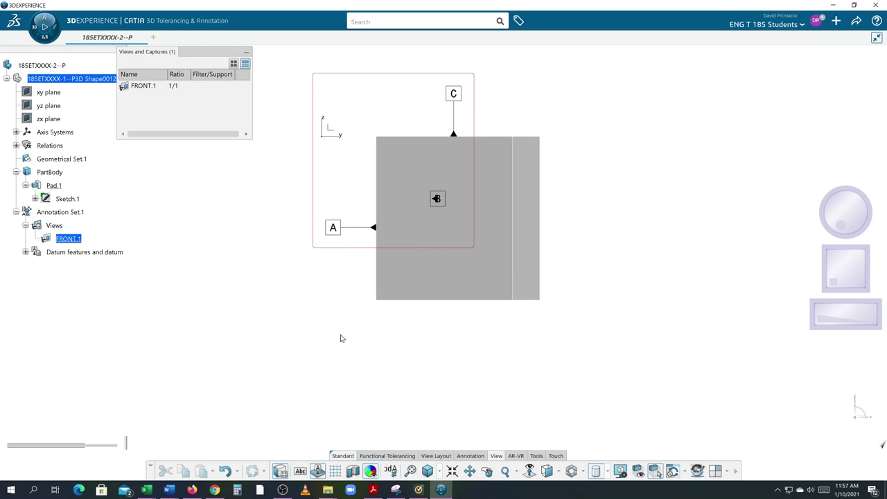
{"action": "left_click", "coordinate": [559, 473]}
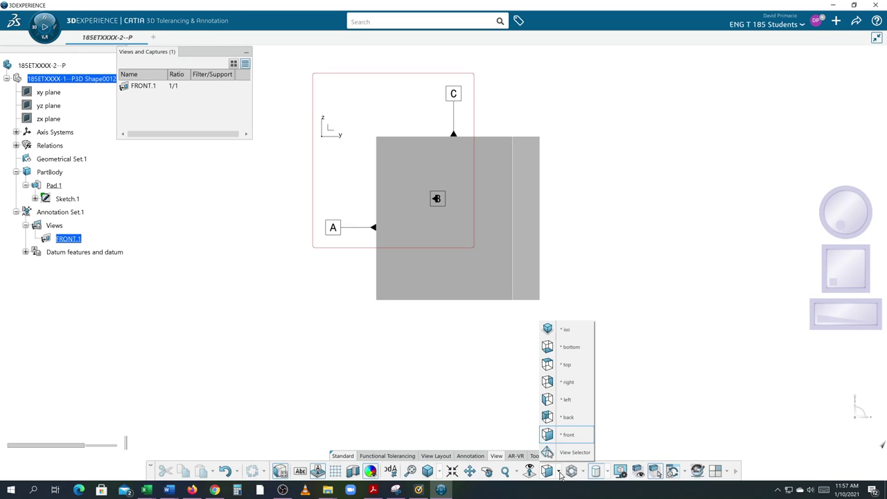
{"action": "left_click", "coordinate": [568, 365]}
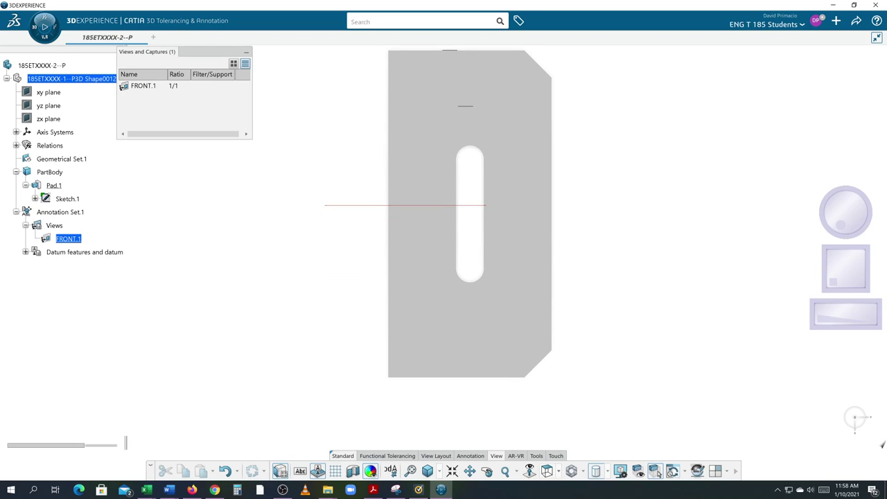
{"action": "left_click", "coordinate": [558, 472]}
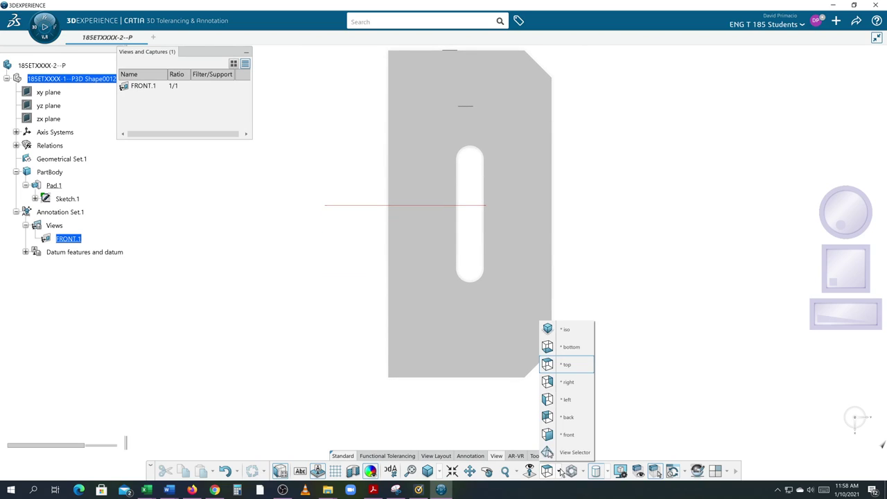
{"action": "left_click", "coordinate": [567, 381]}
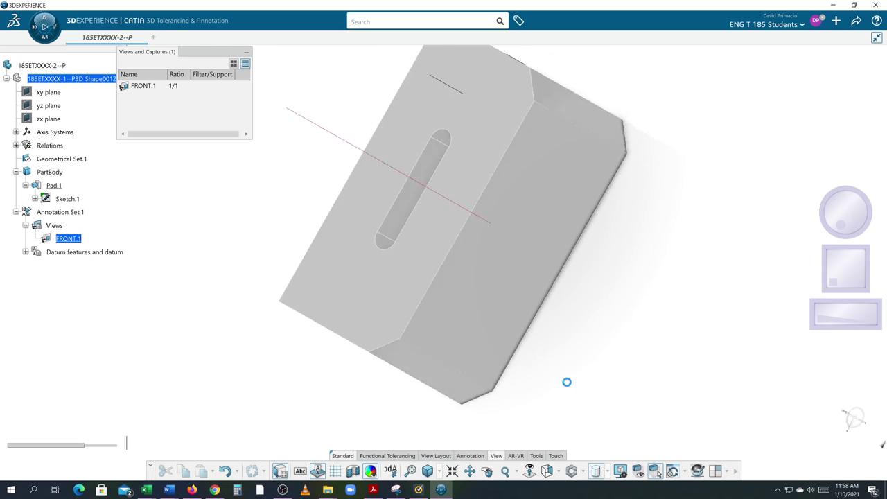
{"action": "left_click", "coordinate": [560, 471]}
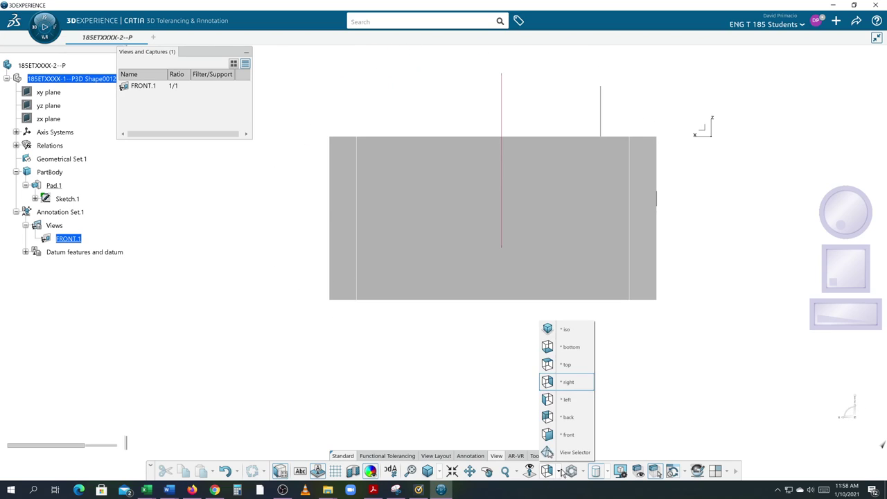
{"action": "left_click", "coordinate": [549, 435]}
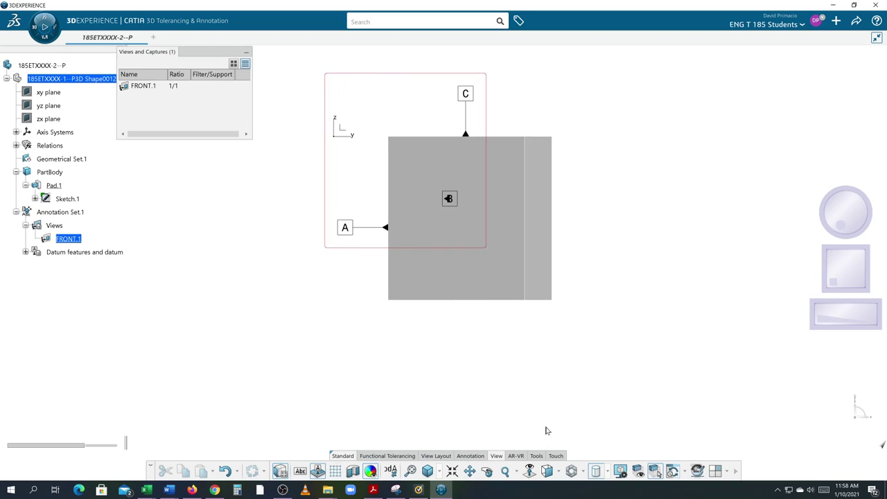
{"action": "left_click", "coordinate": [558, 472]}
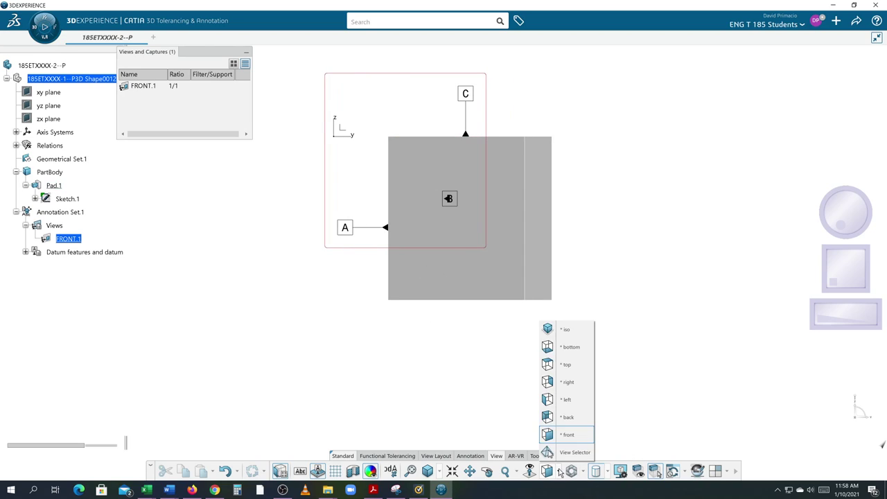
{"action": "left_click", "coordinate": [568, 364]}
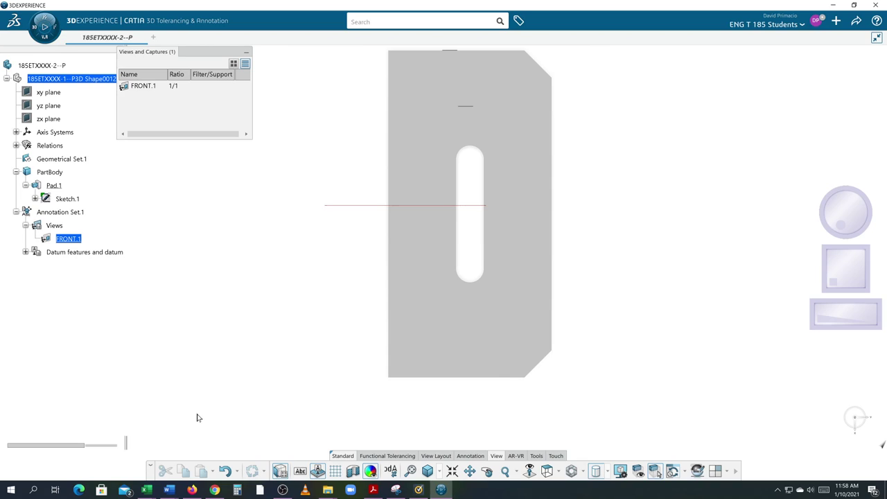
{"action": "middle_click_drag", "start_coordinate": [289, 283], "coordinate": [345, 373]}
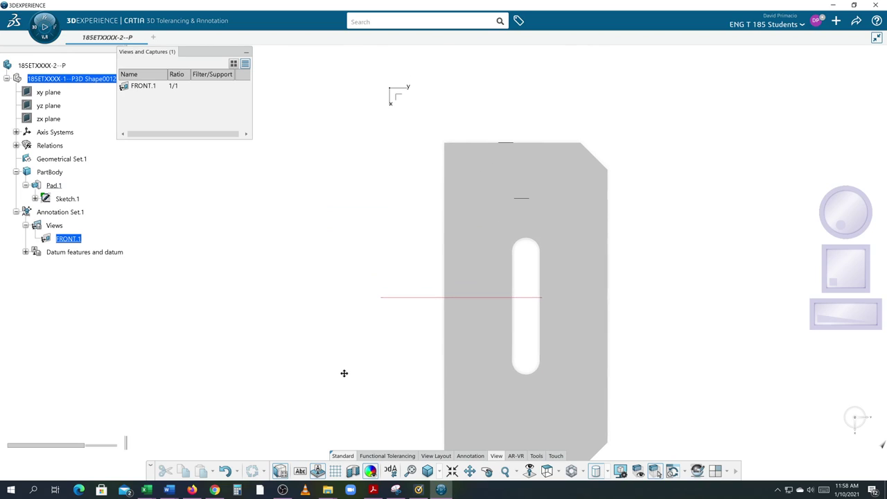
{"action": "scroll", "coordinate": [341, 370], "scroll_direction": "down", "scroll_amount": 2}
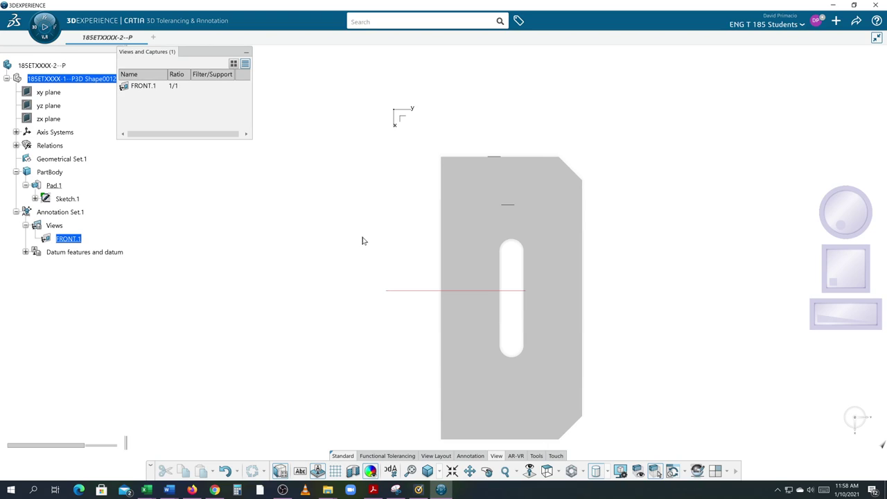
{"action": "middle_click_drag", "start_coordinate": [318, 340], "coordinate": [338, 272]}
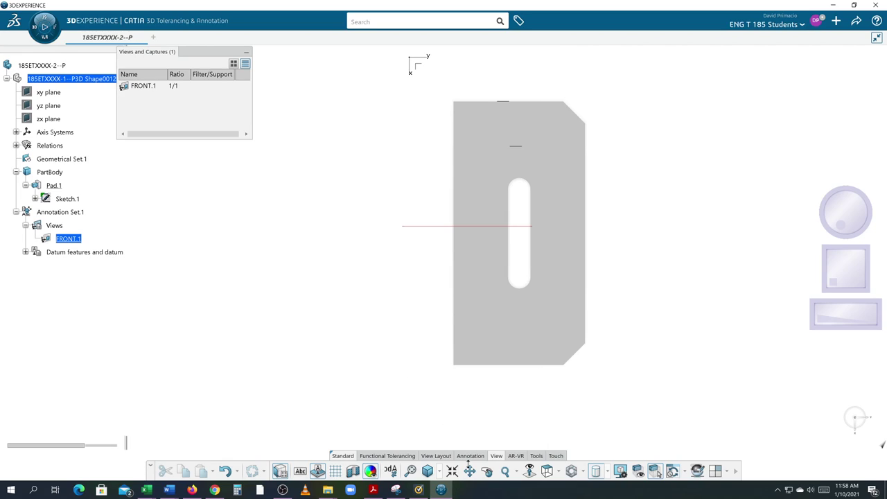
Delete datum features A, B and C, and remove the whole Annotation Set.1 from the part
{"action": "left_click", "coordinate": [469, 456]}
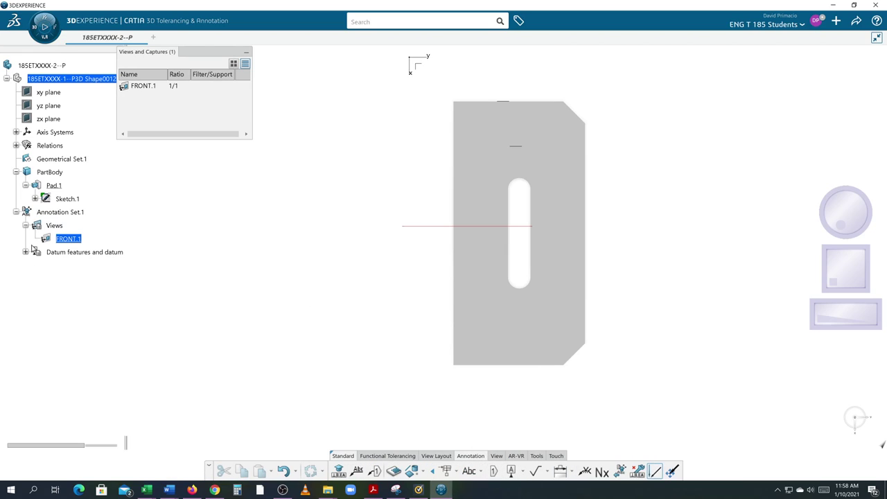
{"action": "left_click", "coordinate": [25, 252]}
{"action": "left_click", "coordinate": [84, 266]}
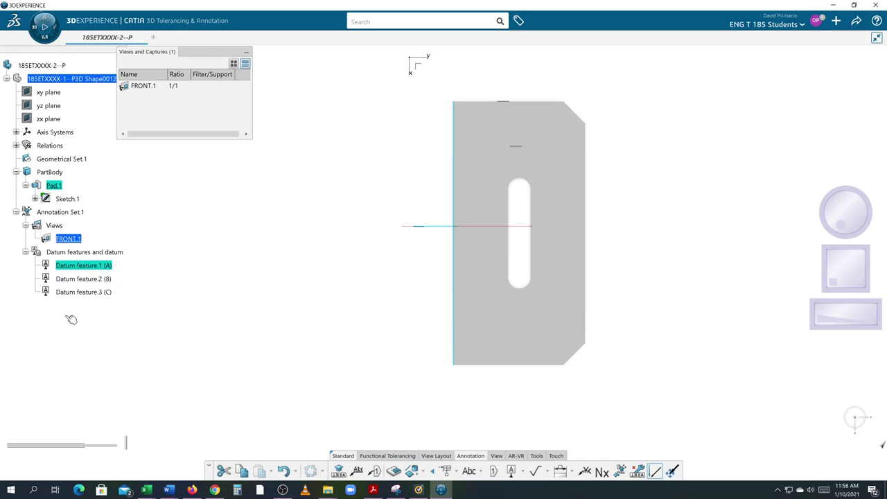
{"action": "left_click", "coordinate": [69, 292], "text": "shift"}
{"action": "key", "text": "Delete"}
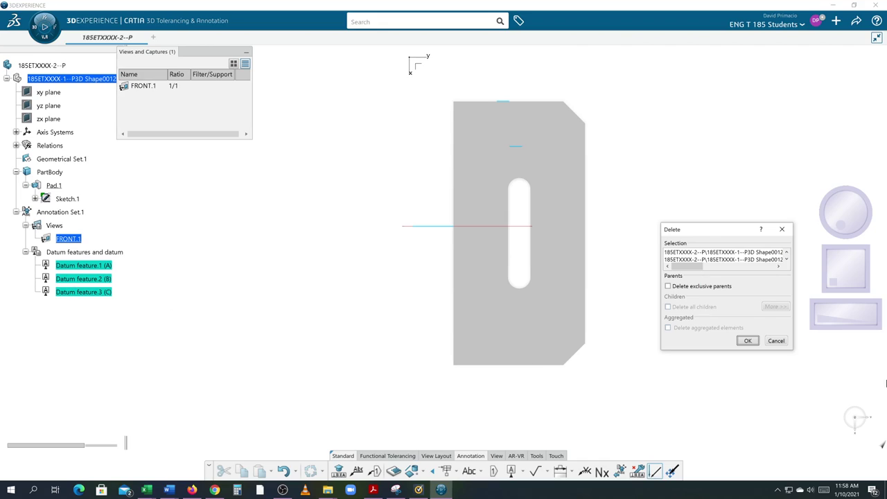
{"action": "left_click", "coordinate": [748, 340]}
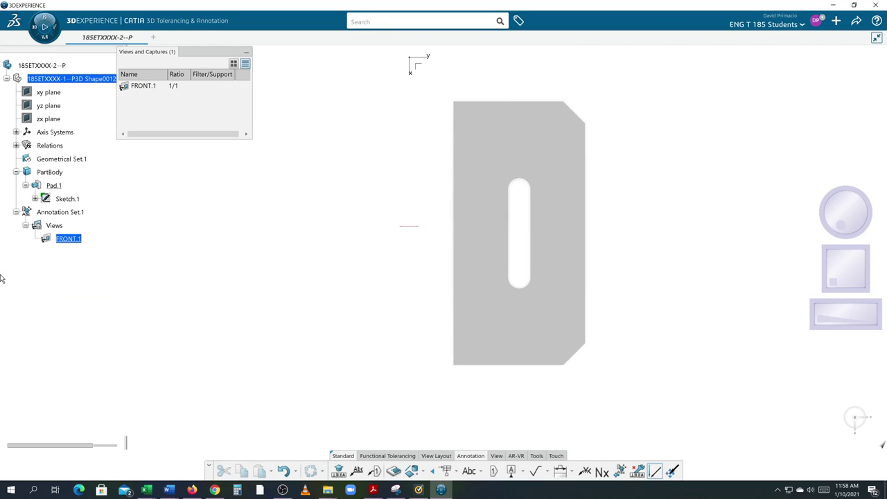
{"action": "right_click", "coordinate": [60, 215]}
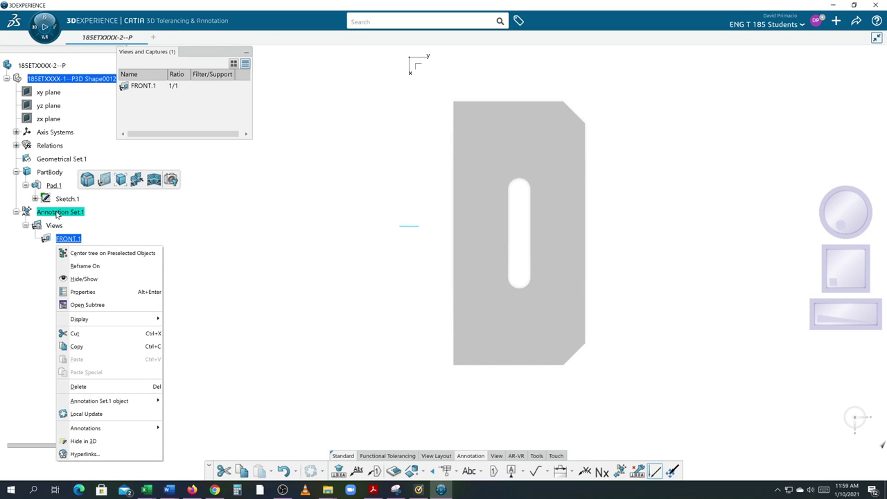
{"action": "left_click", "coordinate": [78, 386]}
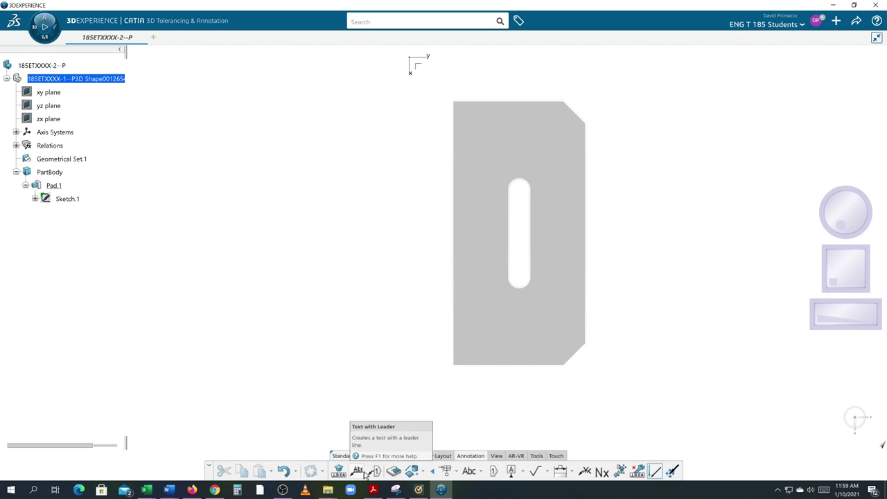
Display the part in the standard isometric view
{"action": "left_click", "coordinate": [496, 455]}
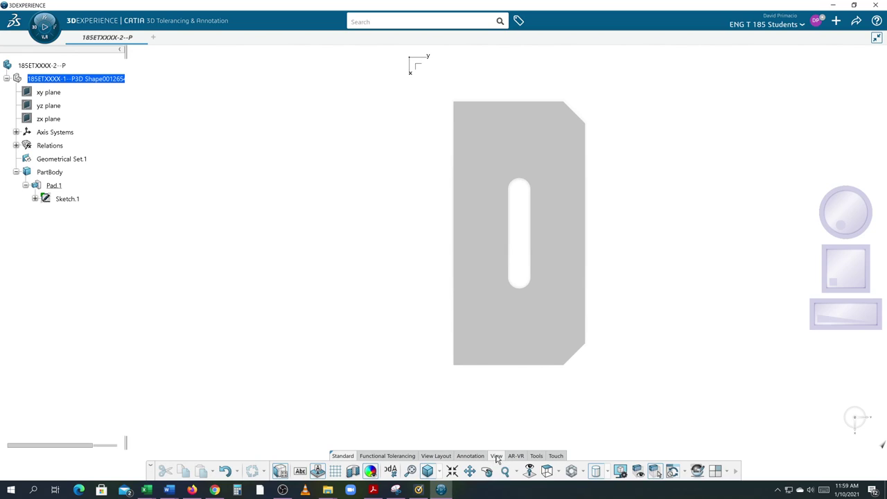
{"action": "left_click", "coordinate": [560, 472]}
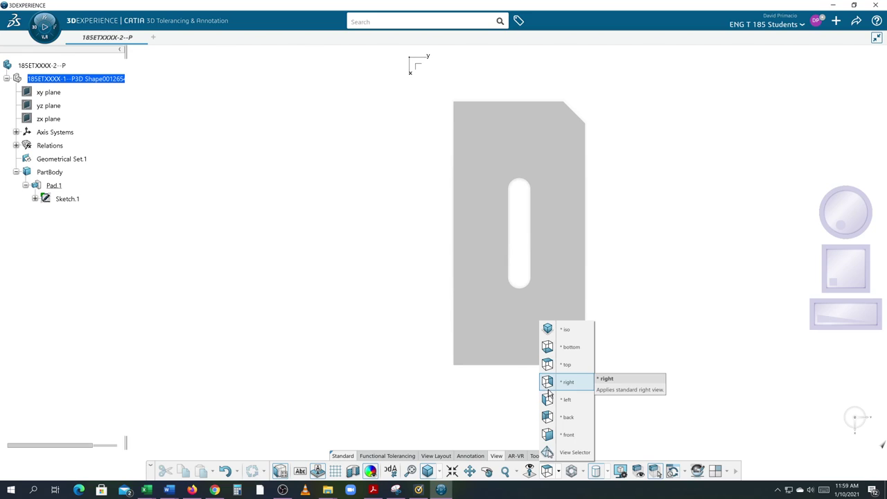
{"action": "left_click", "coordinate": [566, 327]}
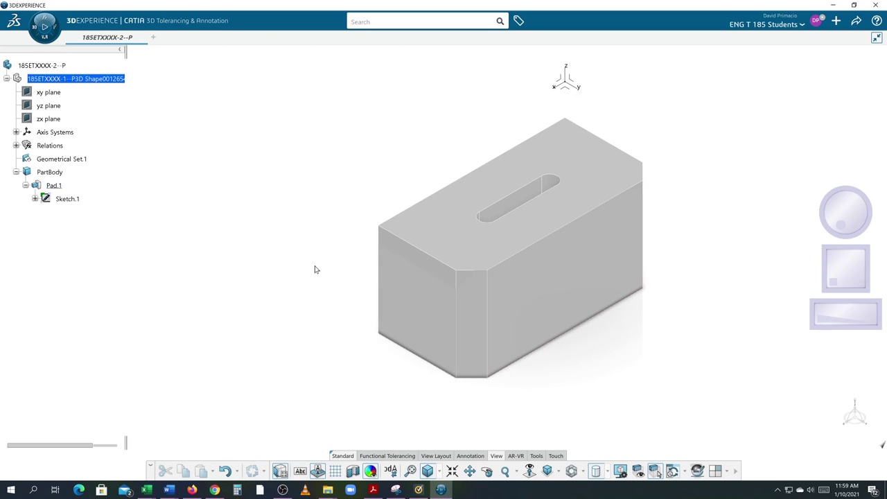
Orient the part with its slotted face toward the viewer and save this orientation as a new camera view
{"action": "middle_click_drag", "start_coordinate": [334, 277], "coordinate": [467, 319]}
{"action": "middle_click_drag", "start_coordinate": [369, 287], "coordinate": [478, 352]}
{"action": "middle_click_drag", "start_coordinate": [420, 357], "coordinate": [433, 367]}
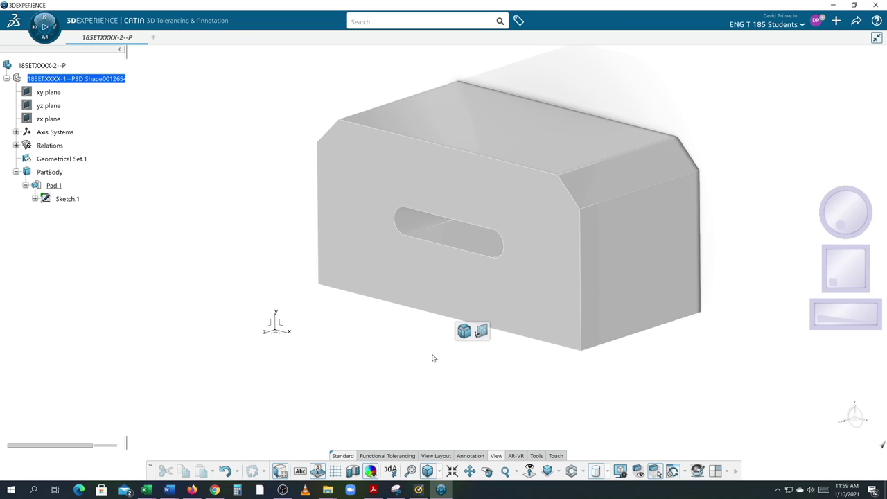
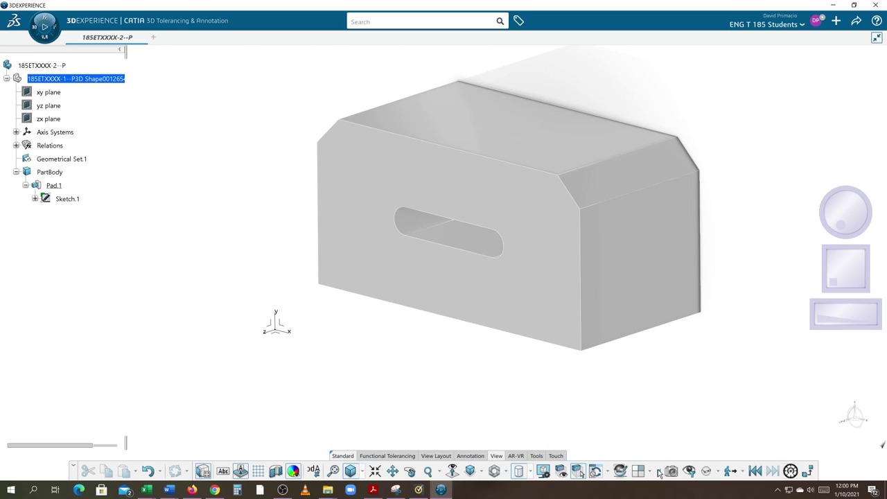
{"action": "left_click", "coordinate": [658, 471]}
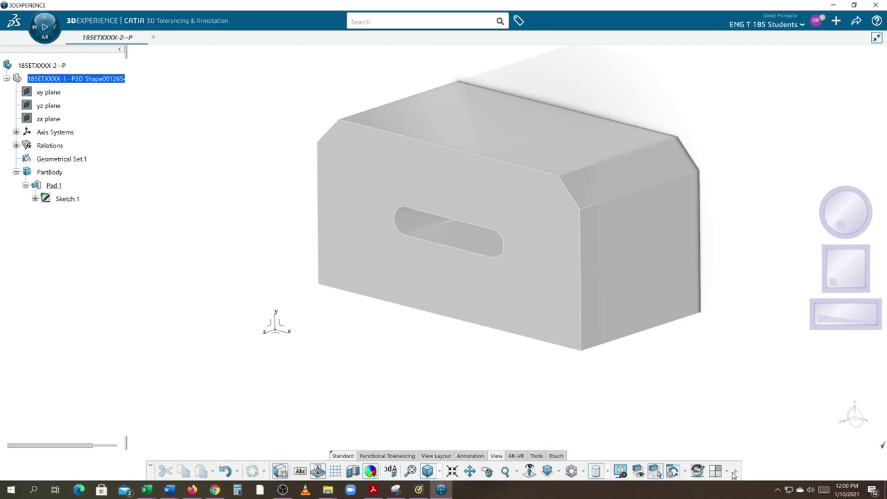
{"action": "left_click", "coordinate": [735, 474]}
{"action": "left_click", "coordinate": [739, 476]}
{"action": "left_click", "coordinate": [736, 474]}
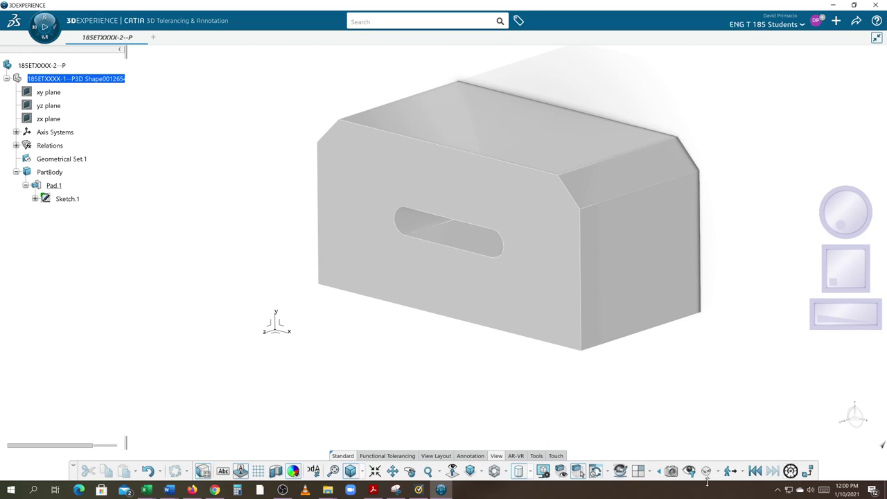
{"action": "left_click", "coordinate": [670, 471]}
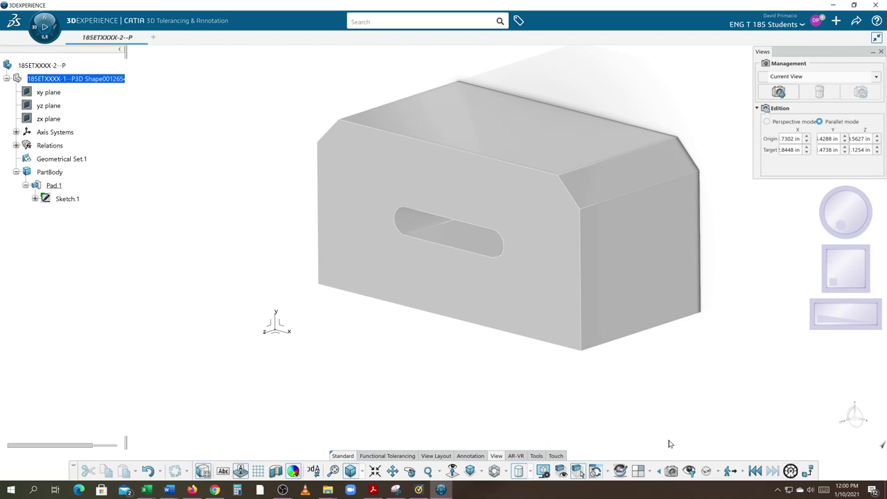
{"action": "left_click", "coordinate": [778, 93]}
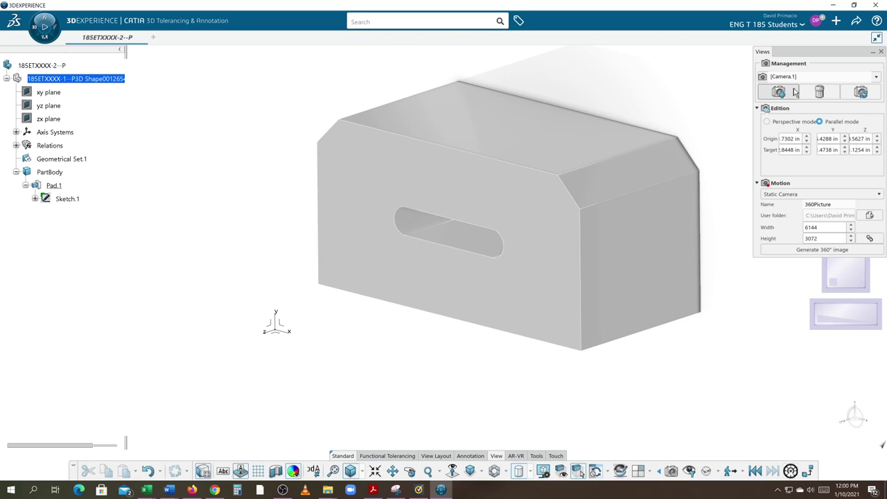
Rename the new camera view as ENG ISO VIEW and finish editing the saved views
{"action": "left_click", "coordinate": [779, 78]}
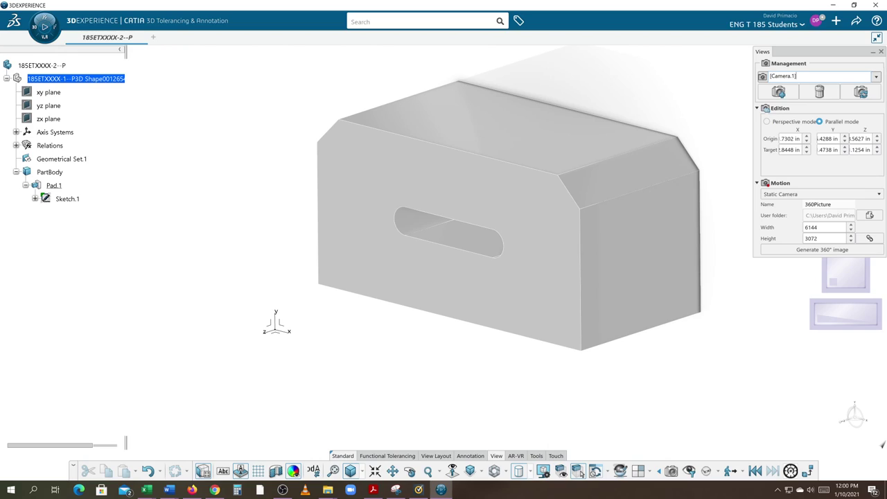
{"action": "key", "text": "BackSpace"}
{"action": "key", "text": "BackSpace"}
{"action": "key", "text": "BackSpace"}
{"action": "mouse_move", "coordinate": [377, 209]}
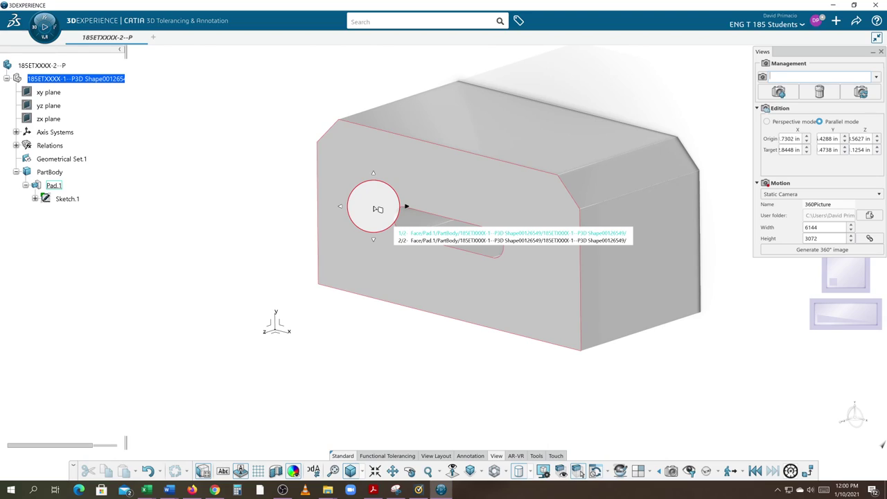
{"action": "key", "text": "Caps_Lock"}
{"action": "type", "text": "ENG ISO VIEW"}
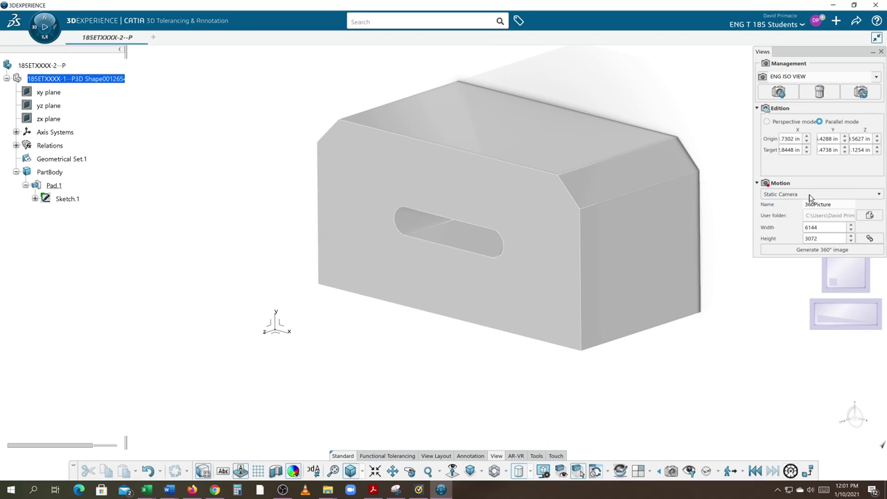
{"action": "left_click", "coordinate": [880, 52]}
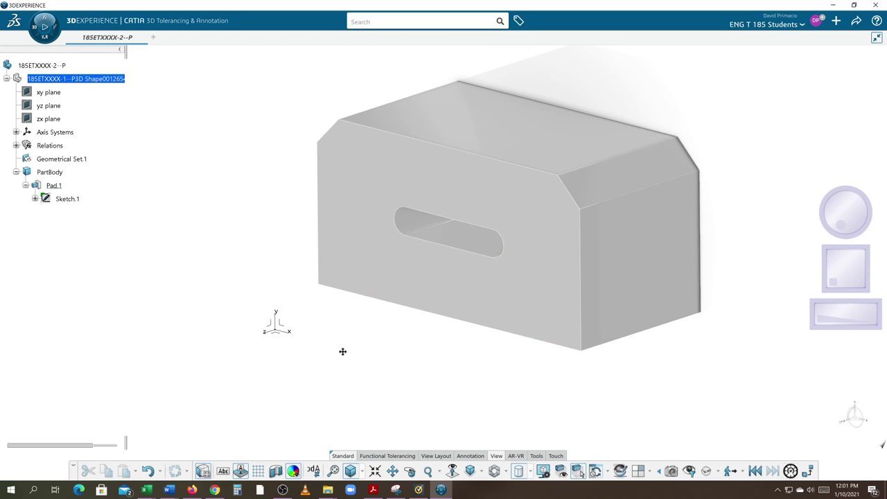
Switch the part to the standard isometric view and recall the saved ENG ISO VIEW camera to test it
{"action": "middle_click_drag", "start_coordinate": [343, 353], "coordinate": [377, 346]}
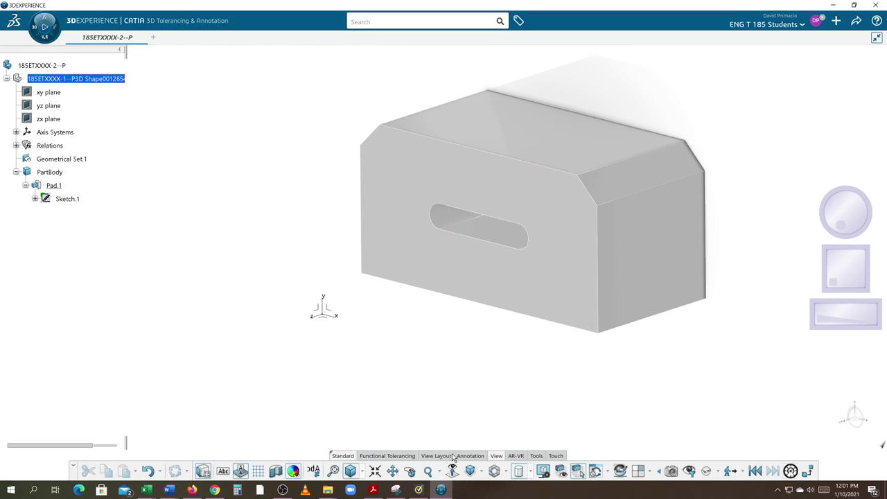
{"action": "left_click", "coordinate": [470, 470]}
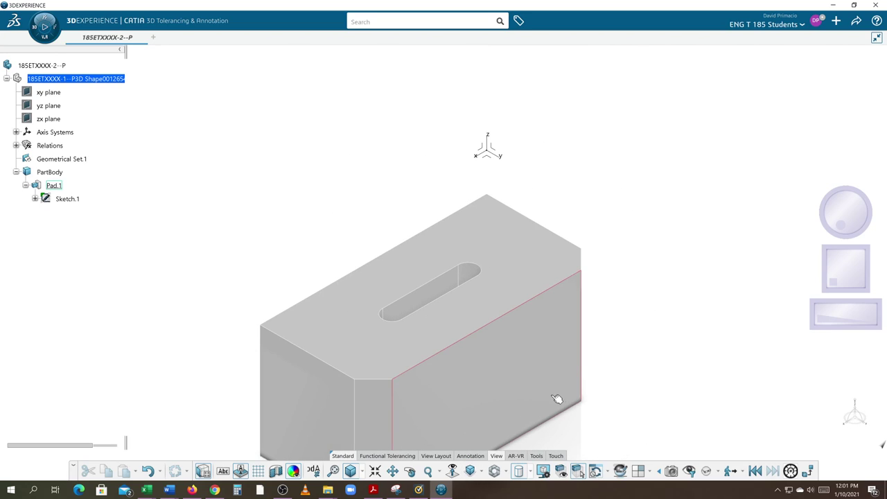
{"action": "middle_click_drag", "start_coordinate": [586, 364], "coordinate": [596, 273]}
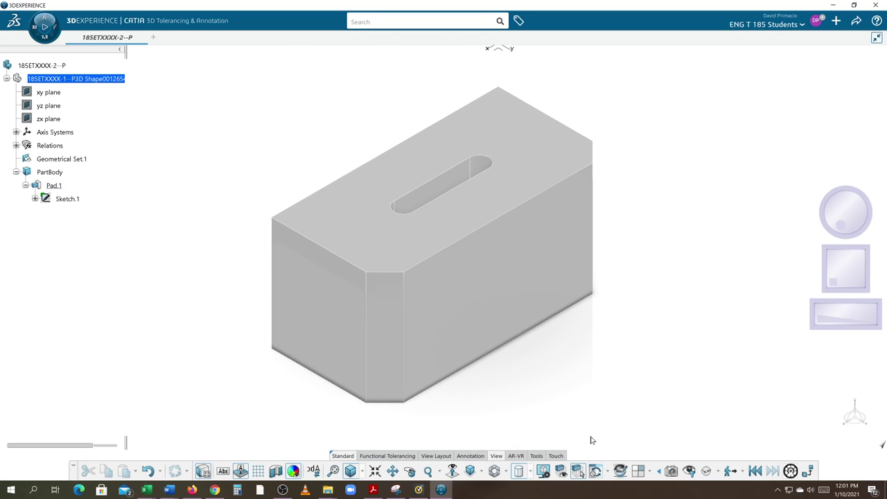
{"action": "left_click", "coordinate": [670, 472]}
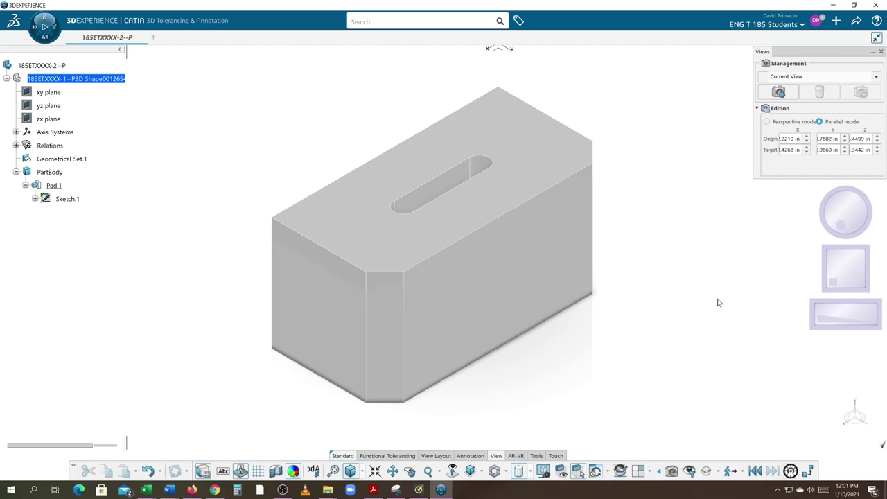
{"action": "left_click", "coordinate": [875, 77]}
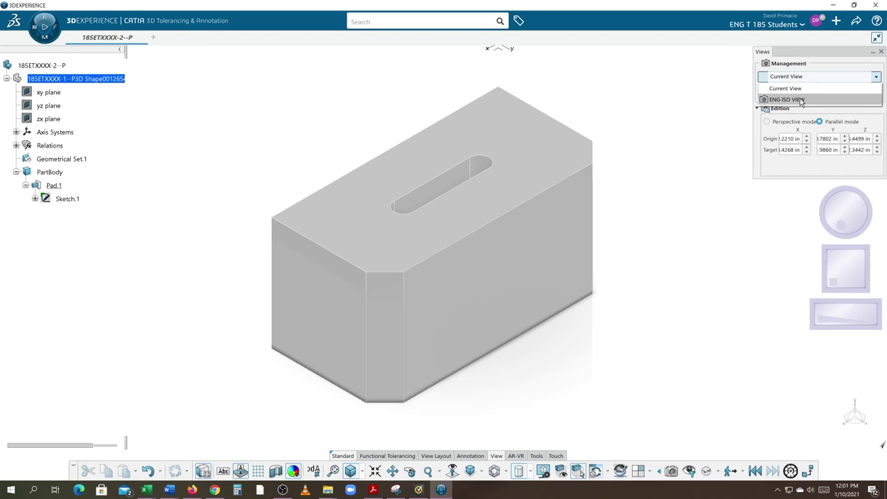
{"action": "left_click", "coordinate": [789, 100]}
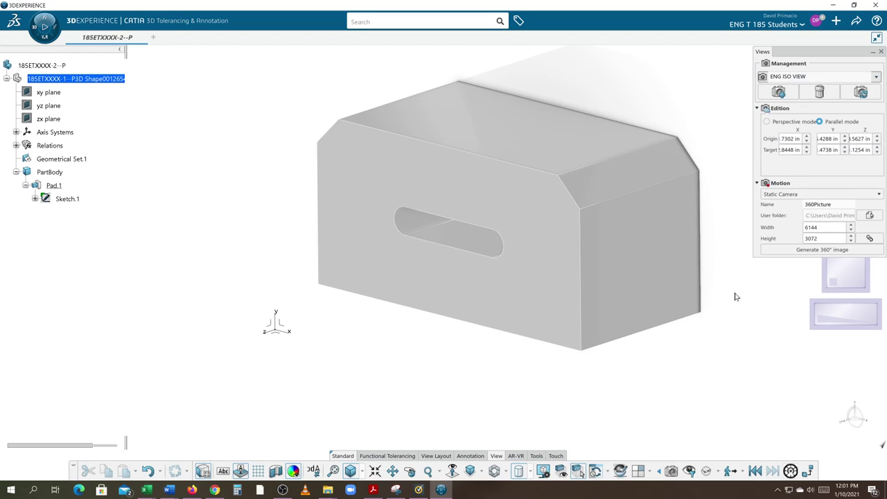
{"action": "left_click", "coordinate": [881, 53]}
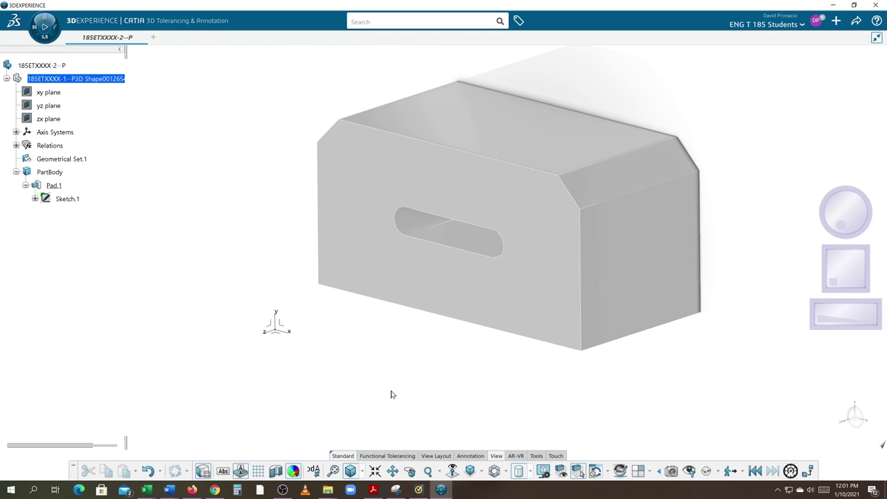
{"action": "middle_click_drag", "start_coordinate": [390, 392], "coordinate": [354, 390]}
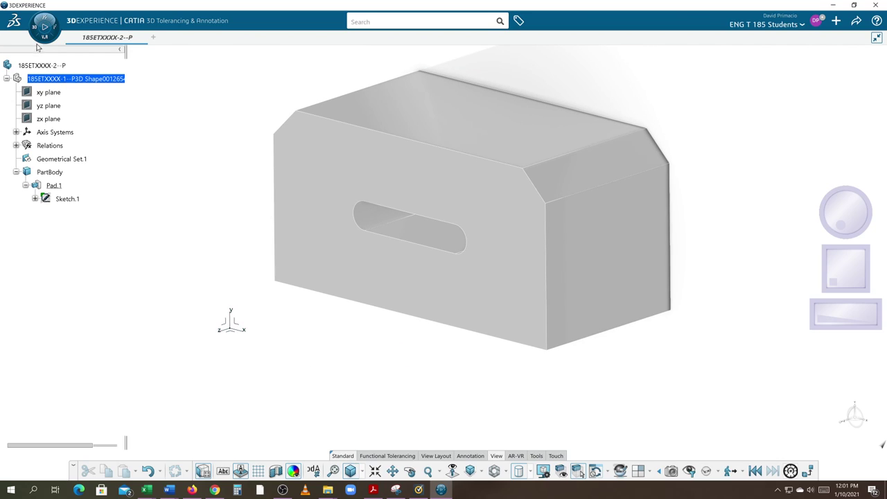
{"action": "left_click", "coordinate": [44, 18]}
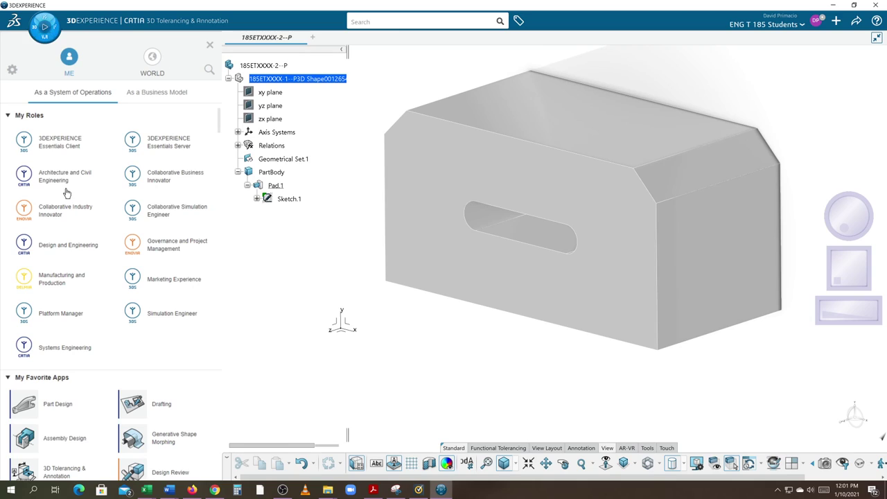
{"action": "scroll", "coordinate": [65, 193], "scroll_direction": "down", "scroll_amount": 3}
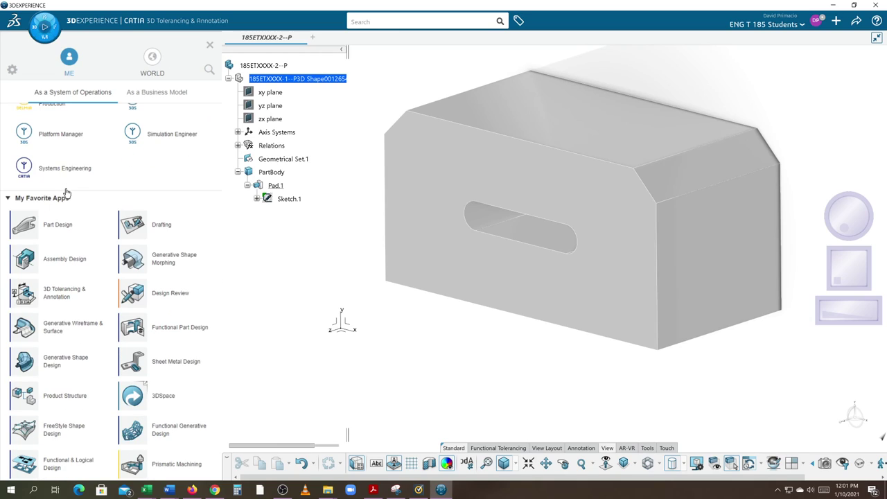
{"action": "left_click", "coordinate": [34, 30]}
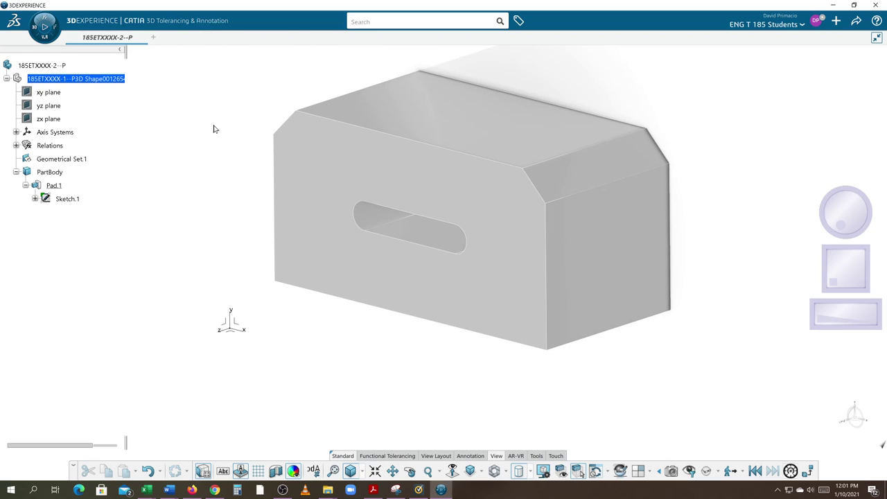
{"action": "mouse_move", "coordinate": [285, 322]}
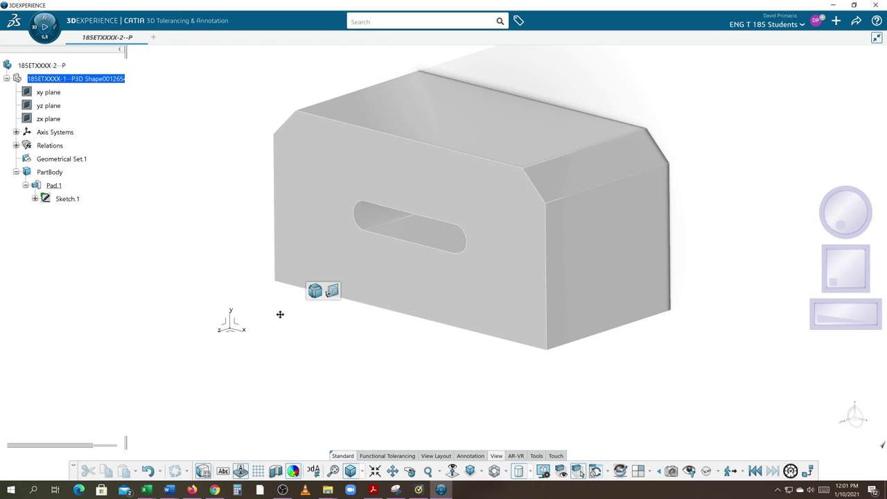
{"action": "mouse_move", "coordinate": [279, 313]}
{"action": "middle_mouse_down"}
{"action": "mouse_move", "coordinate": [329, 327]}
{"action": "mouse_move", "coordinate": [290, 325]}
{"action": "middle_mouse_up"}
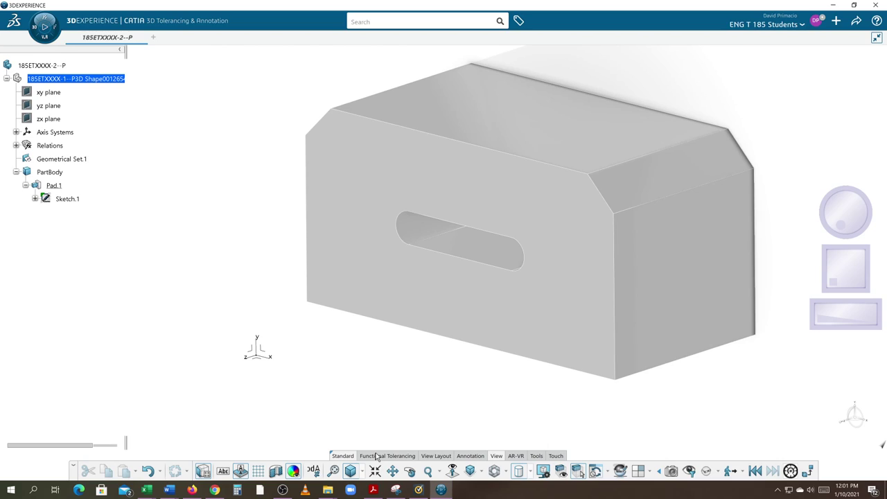
Create FRONT and TOP principal annotation views for the part, leaving out the RIGHT view
{"action": "left_click", "coordinate": [426, 456]}
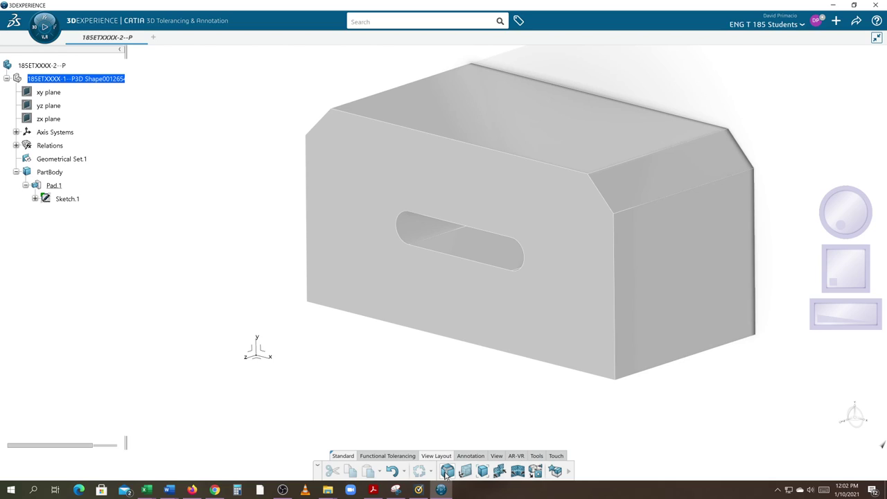
{"action": "left_click", "coordinate": [447, 471]}
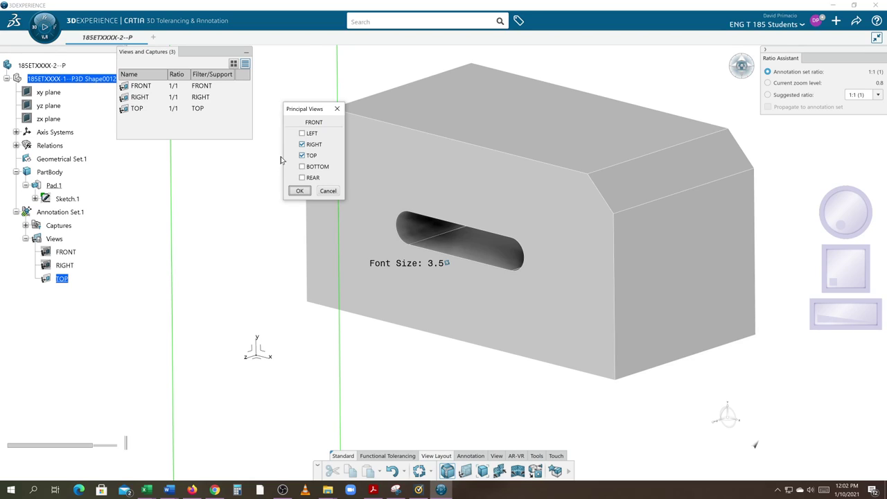
{"action": "left_click", "coordinate": [302, 144]}
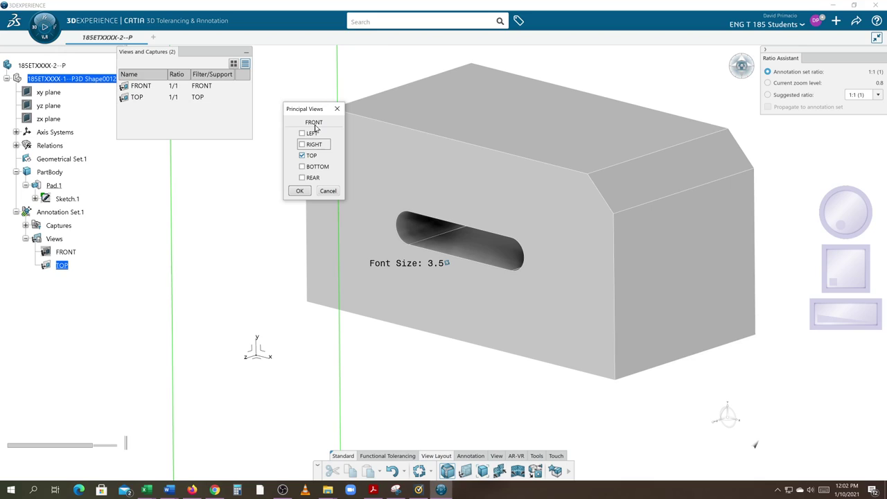
{"action": "left_click", "coordinate": [298, 190]}
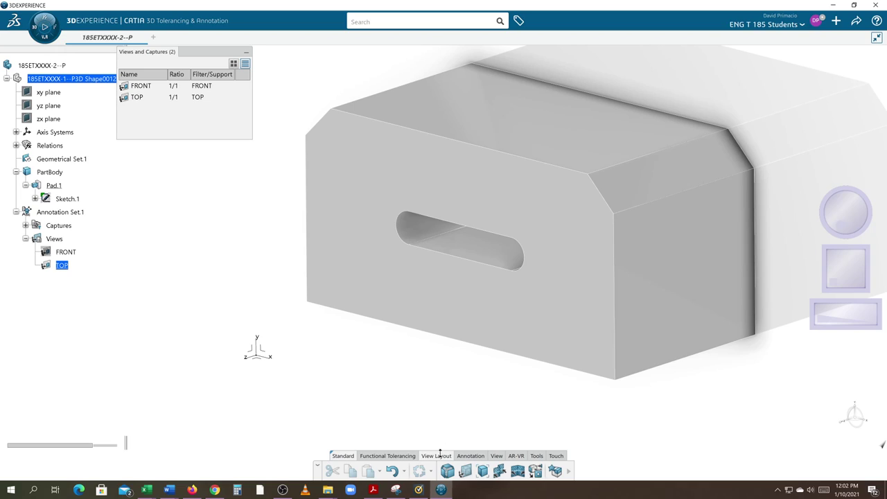
Examine the part in the standard top view and rotate it until the slotted face and lower side face are both visible
{"action": "left_click", "coordinate": [496, 458]}
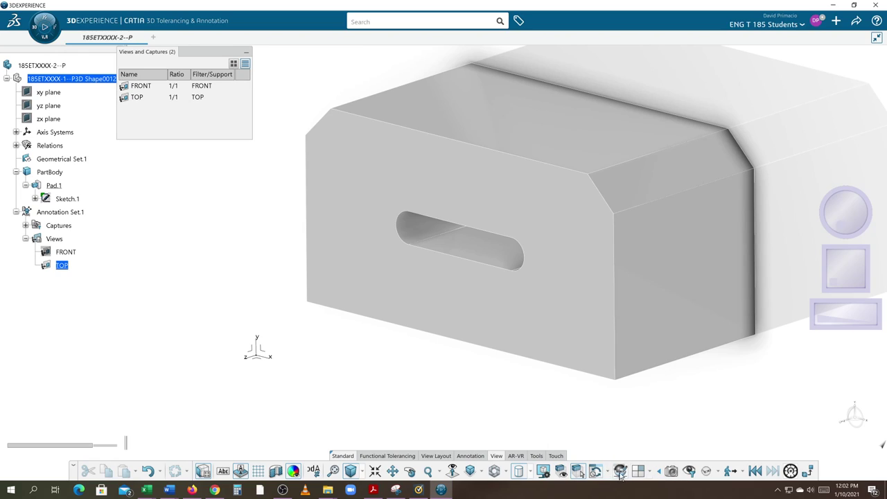
{"action": "left_click", "coordinate": [483, 472]}
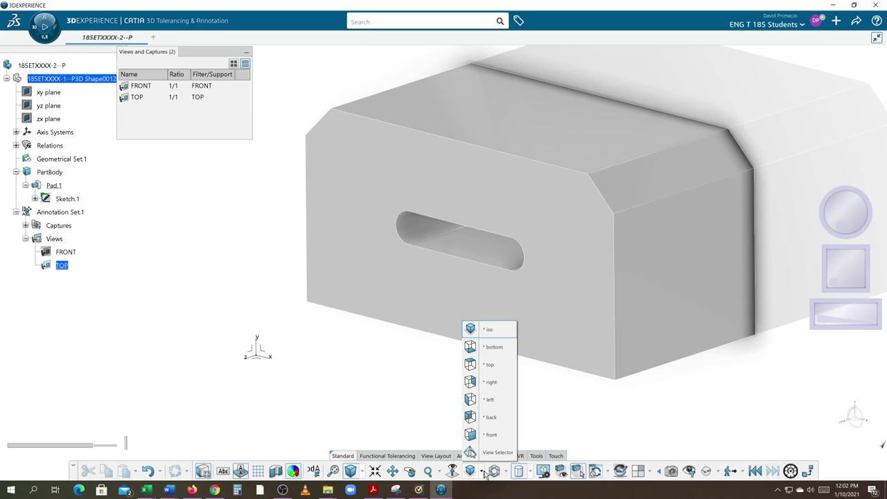
{"action": "left_click", "coordinate": [470, 366]}
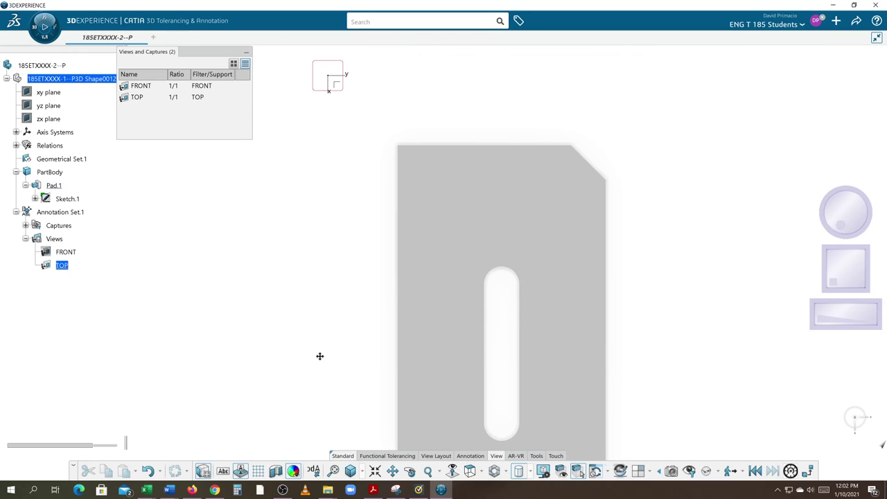
{"action": "middle_click_drag", "start_coordinate": [319, 356], "coordinate": [362, 366]}
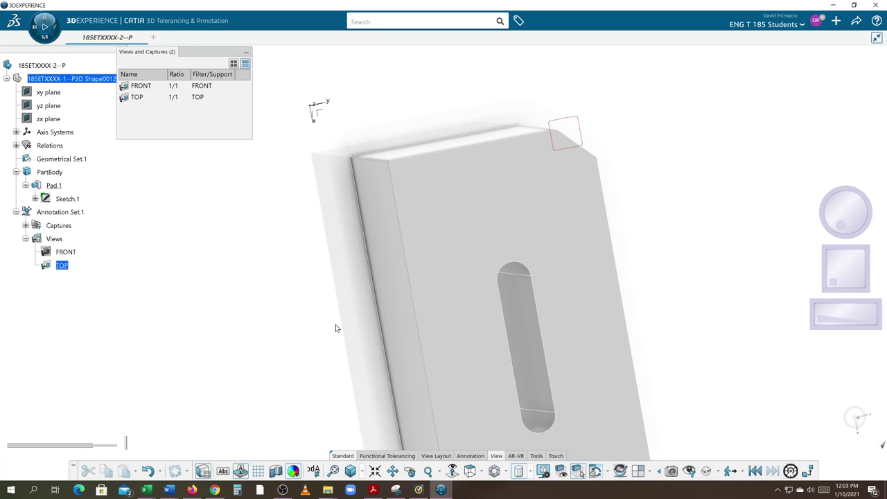
{"action": "middle_click_drag", "start_coordinate": [309, 253], "coordinate": [368, 372]}
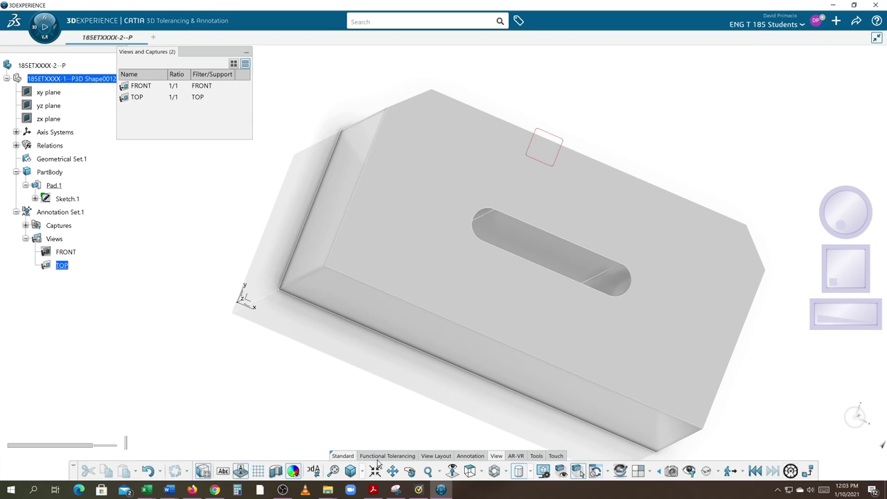
Attach datum feature A to the block's long lower side face and datum feature B to the adjoining short side face
{"action": "left_click", "coordinate": [470, 456]}
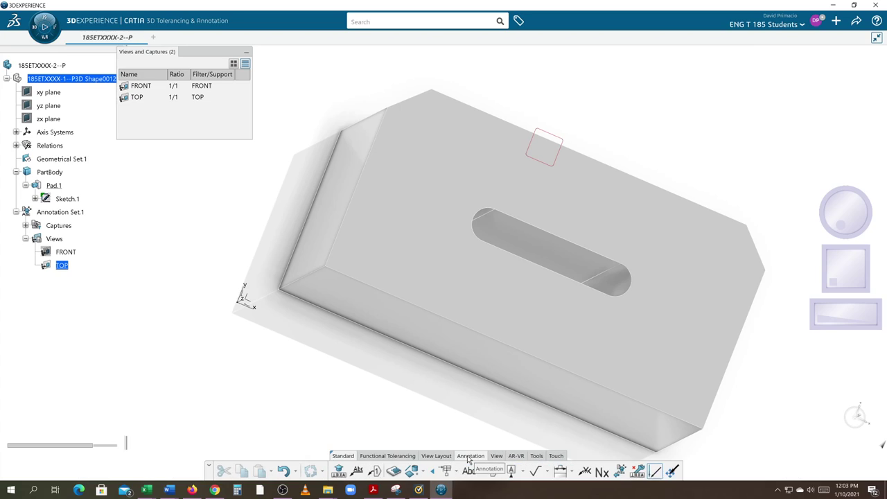
{"action": "left_click", "coordinate": [513, 472]}
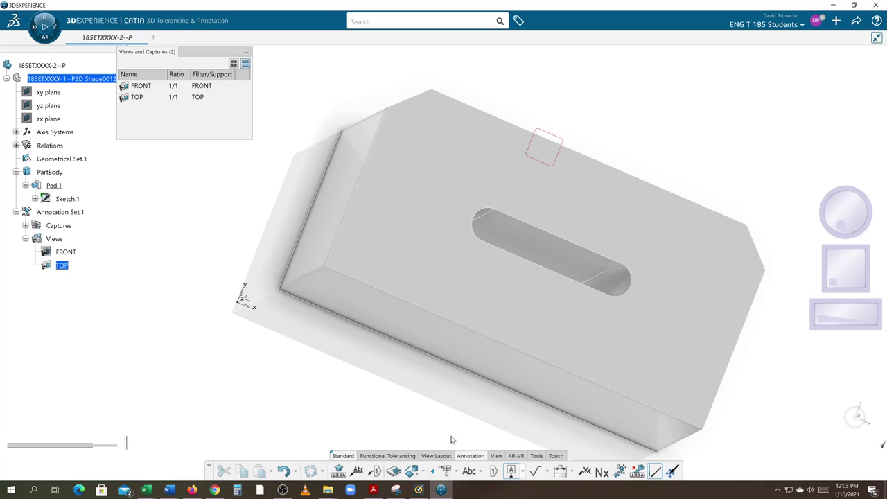
{"action": "left_click", "coordinate": [488, 353]}
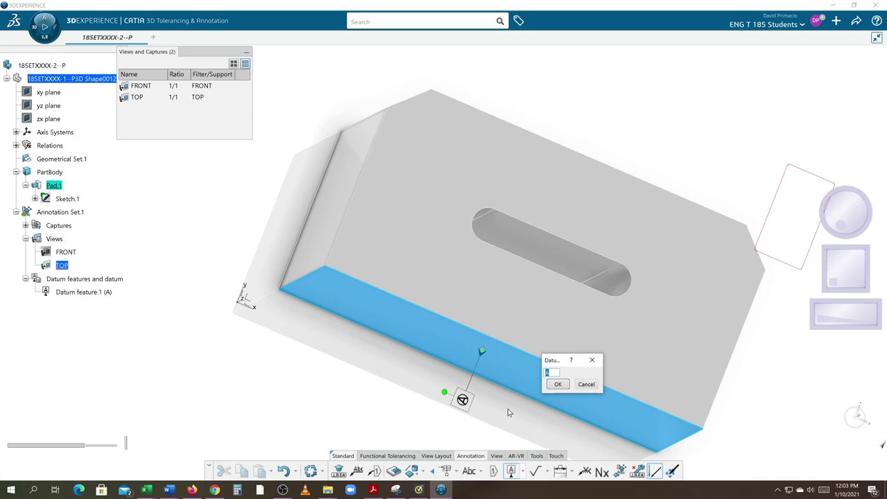
{"action": "left_click", "coordinate": [558, 384]}
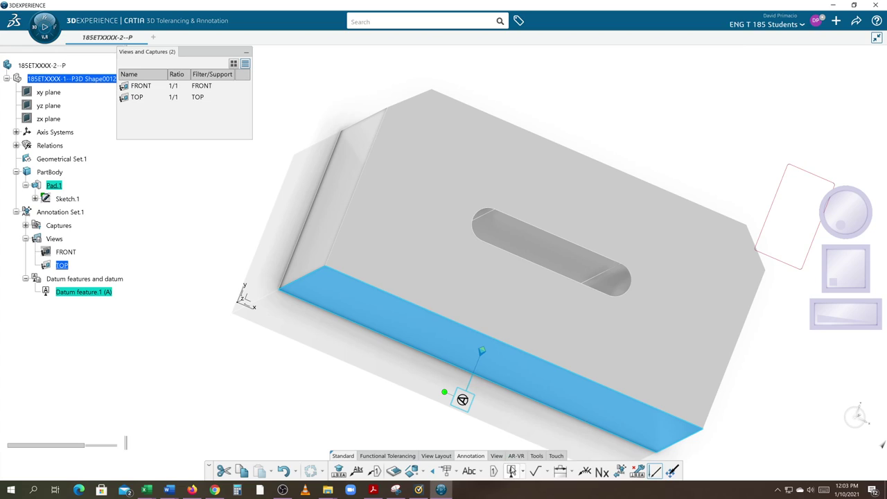
{"action": "left_click", "coordinate": [453, 424]}
{"action": "left_click", "coordinate": [329, 196]}
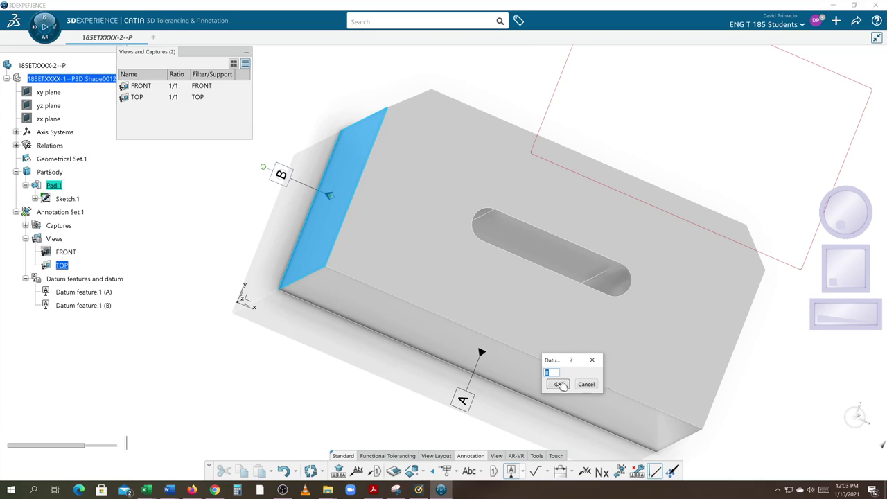
{"action": "left_click", "coordinate": [558, 384]}
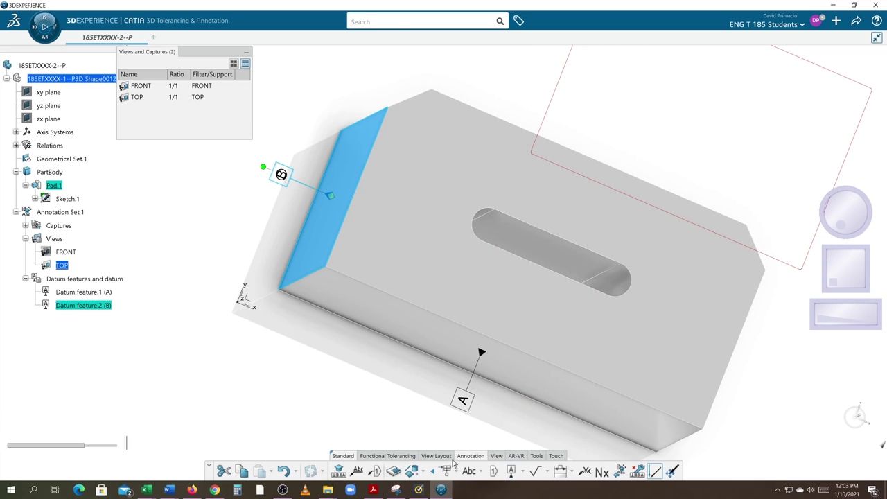
Examine the orientation of datum features A and B in the standard top view
{"action": "left_click", "coordinate": [496, 455]}
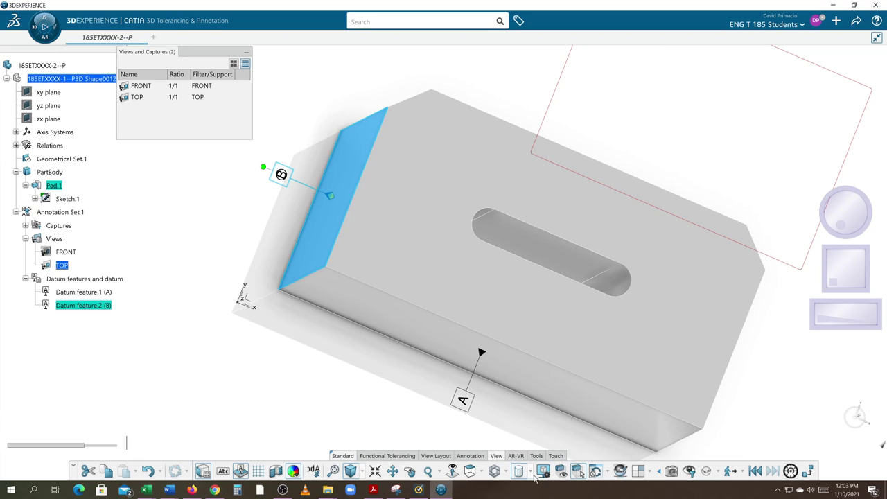
{"action": "left_click", "coordinate": [470, 472]}
{"action": "middle_click_drag", "start_coordinate": [299, 423], "coordinate": [327, 386]}
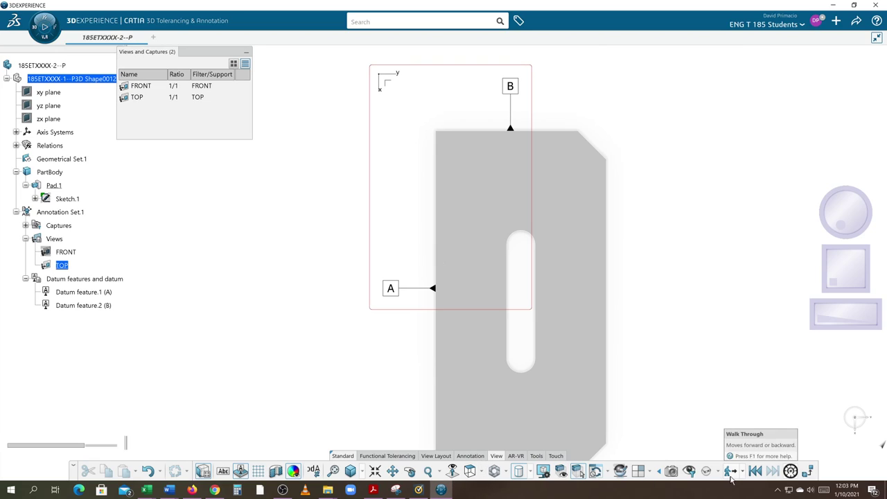
Recall the saved ENG ISO VIEW camera and finish with the saved views
{"action": "left_click", "coordinate": [671, 471]}
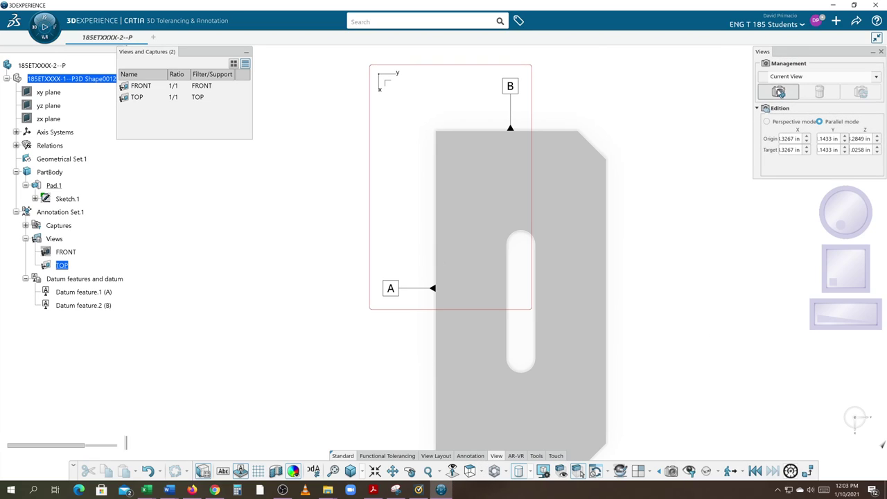
{"action": "left_click", "coordinate": [877, 76]}
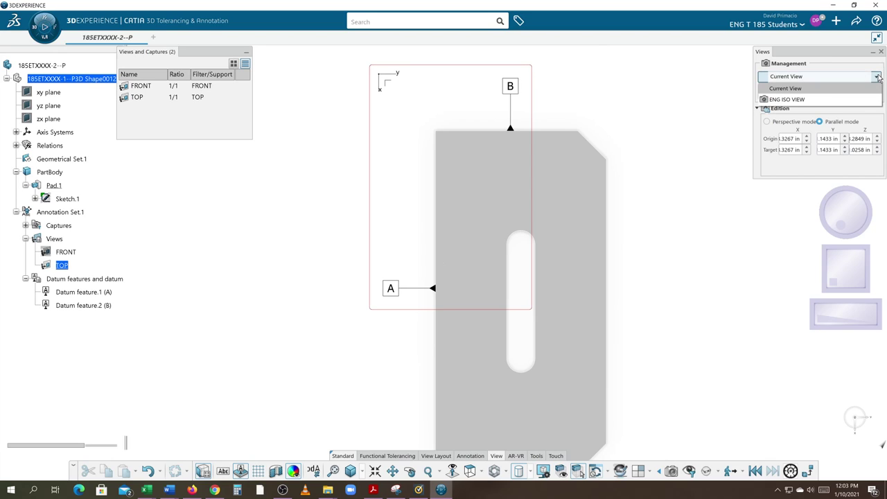
{"action": "left_click", "coordinate": [781, 101]}
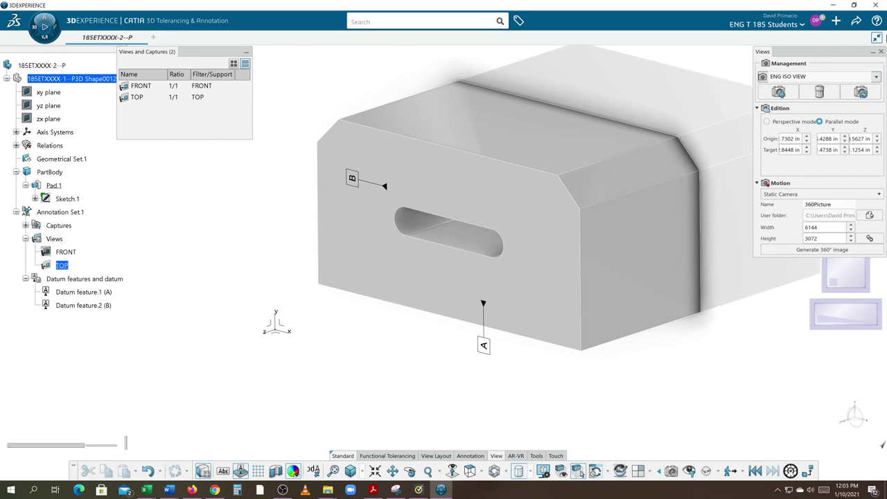
{"action": "left_click", "coordinate": [881, 53]}
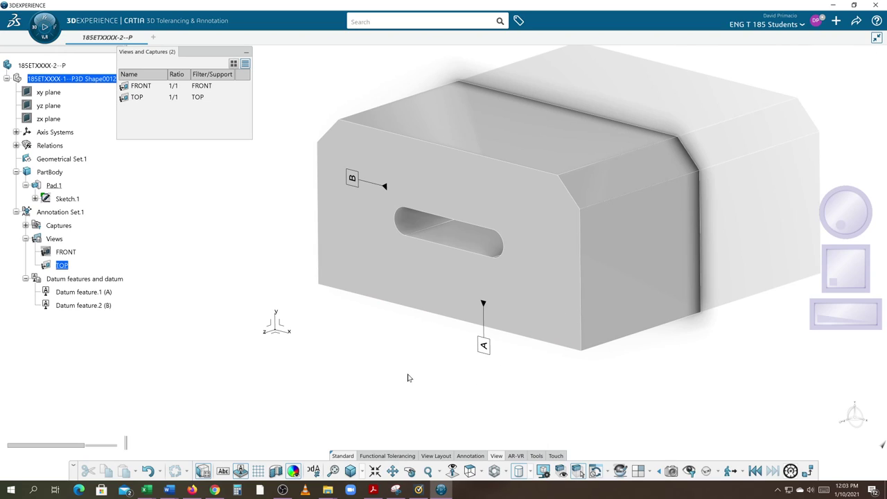
Try to place datum feature C on the slotted face while the TOP annotation view is active
{"action": "left_click", "coordinate": [378, 282]}
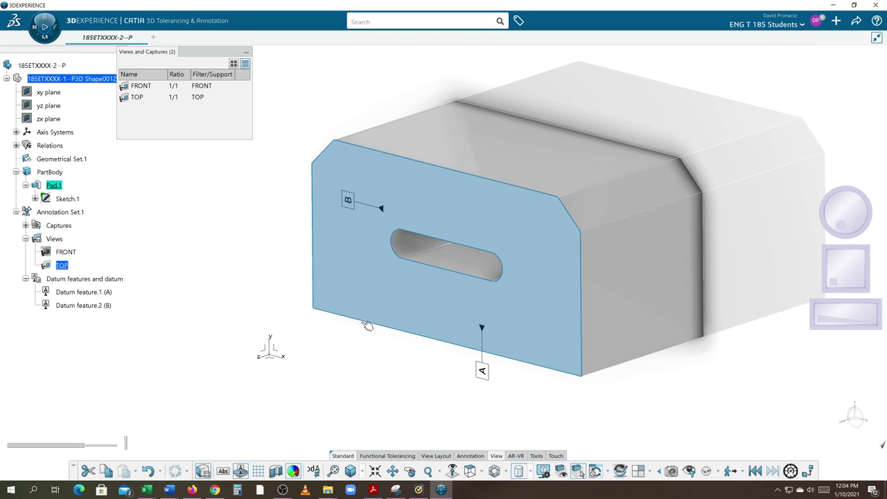
{"action": "left_click", "coordinate": [468, 456]}
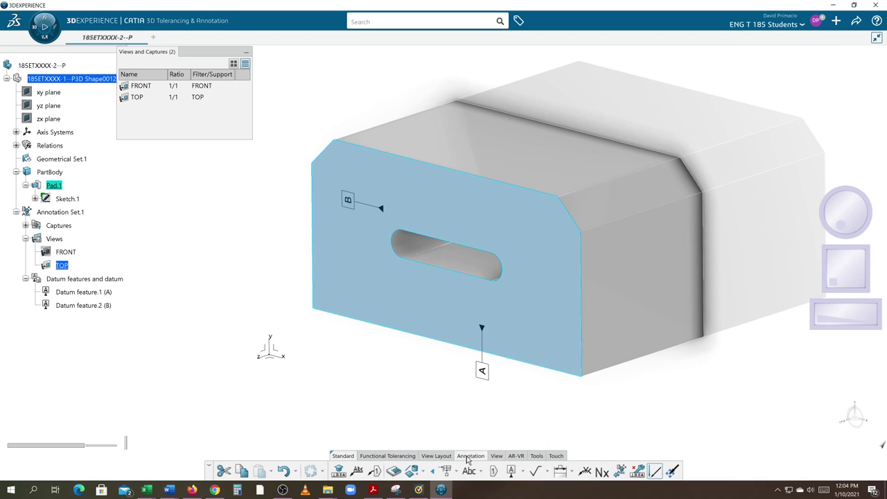
{"action": "left_click", "coordinate": [511, 472]}
{"action": "left_click", "coordinate": [424, 325]}
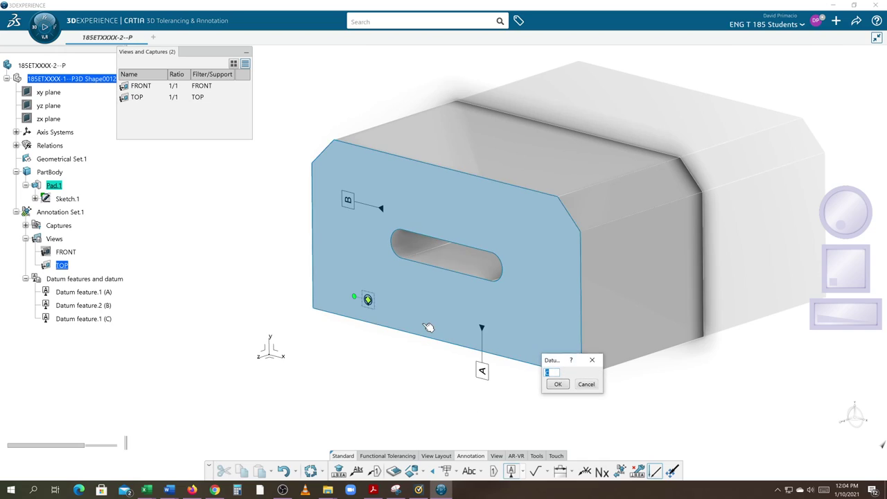
{"action": "left_click", "coordinate": [557, 384]}
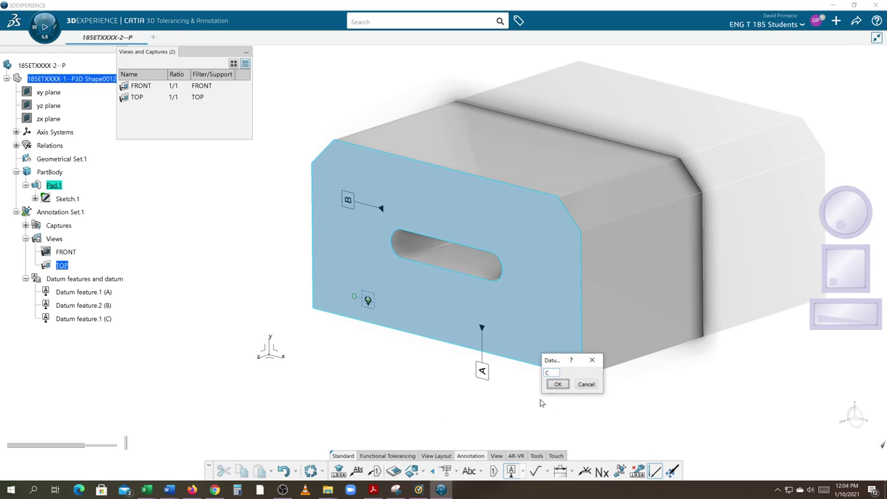
Check datum feature C in the standard top view and delete it
{"action": "left_click", "coordinate": [497, 456]}
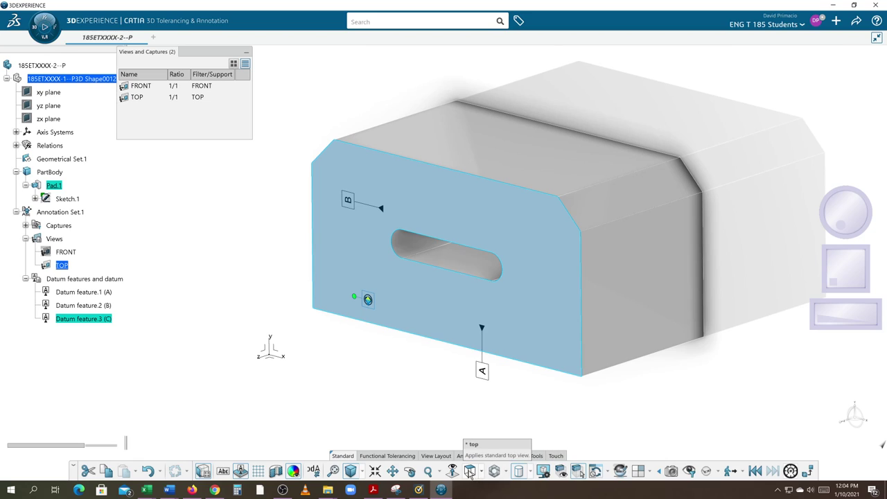
{"action": "left_click", "coordinate": [487, 471]}
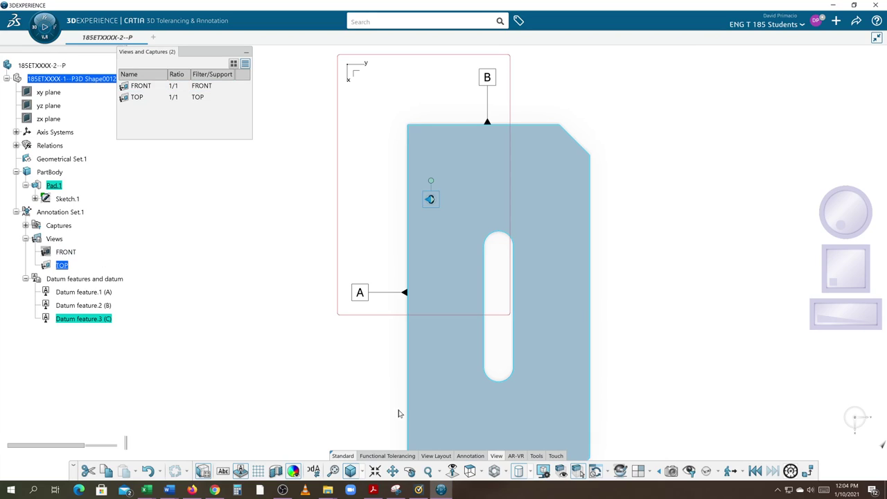
{"action": "key", "text": "Delete"}
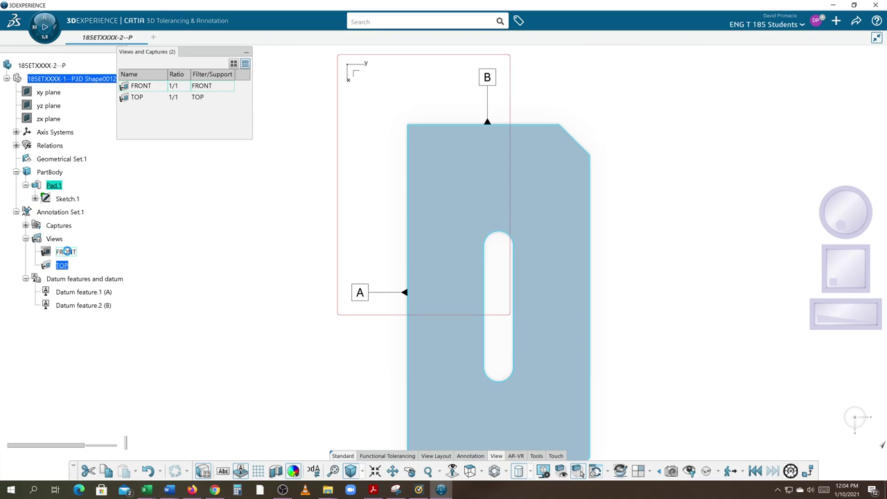
Activate the FRONT annotation view and return the part to the saved ENG ISO VIEW camera
{"action": "double_click", "coordinate": [69, 253]}
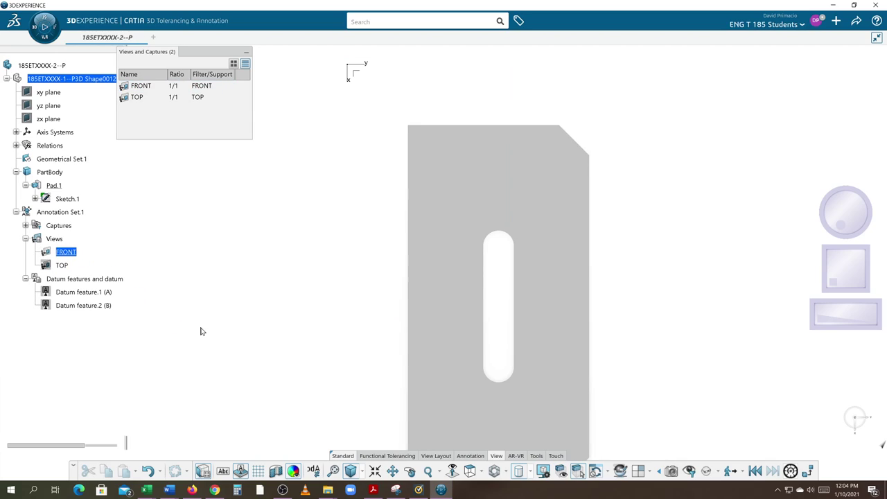
{"action": "left_click", "coordinate": [672, 473]}
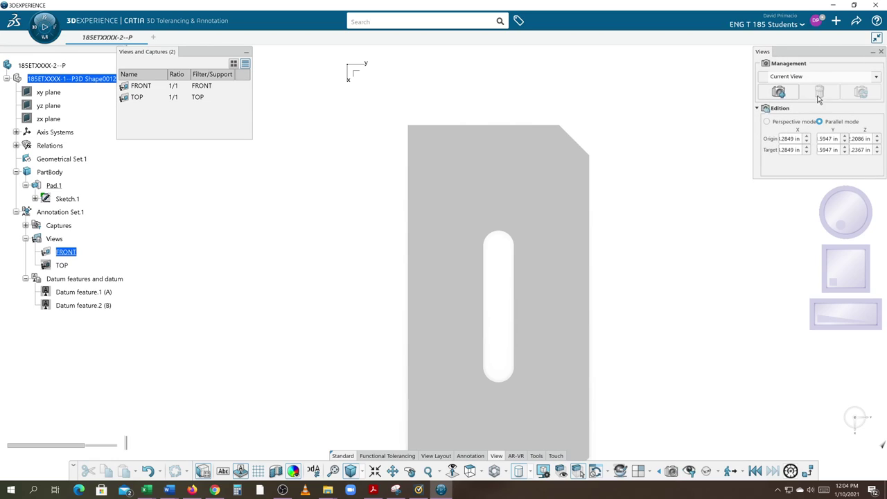
{"action": "left_click", "coordinate": [876, 77]}
{"action": "left_click", "coordinate": [787, 99]}
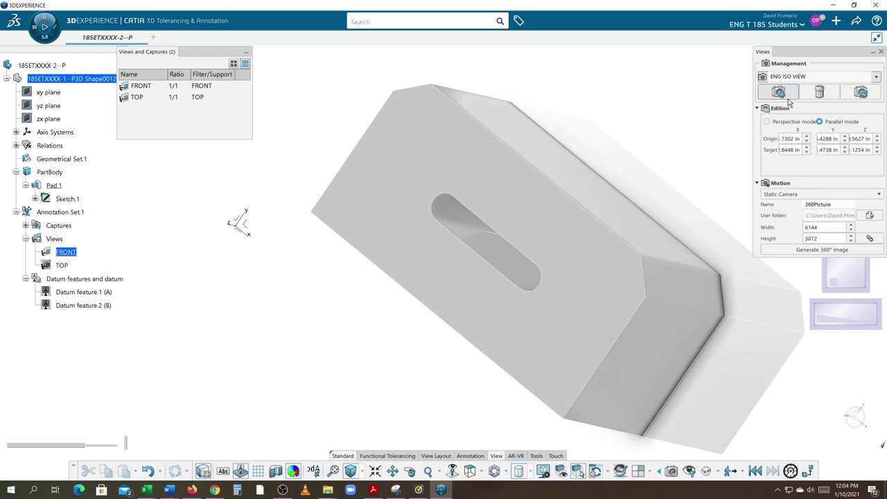
{"action": "left_click", "coordinate": [879, 55]}
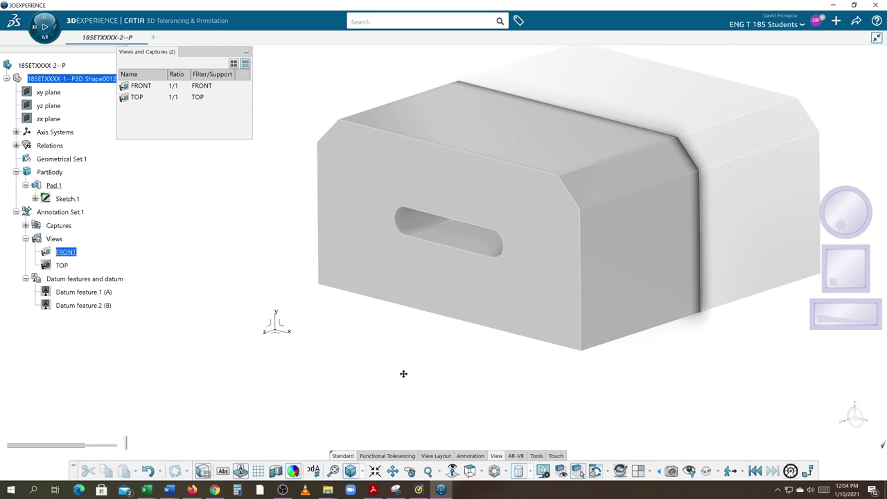
Attach datum feature C to the slotted face in the FRONT annotation view
{"action": "middle_click_drag", "start_coordinate": [404, 373], "coordinate": [419, 402]}
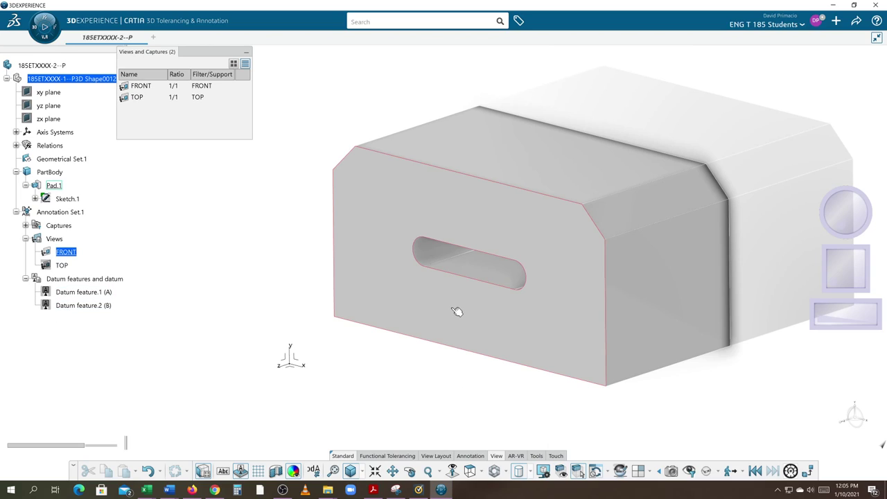
{"action": "left_click", "coordinate": [469, 457]}
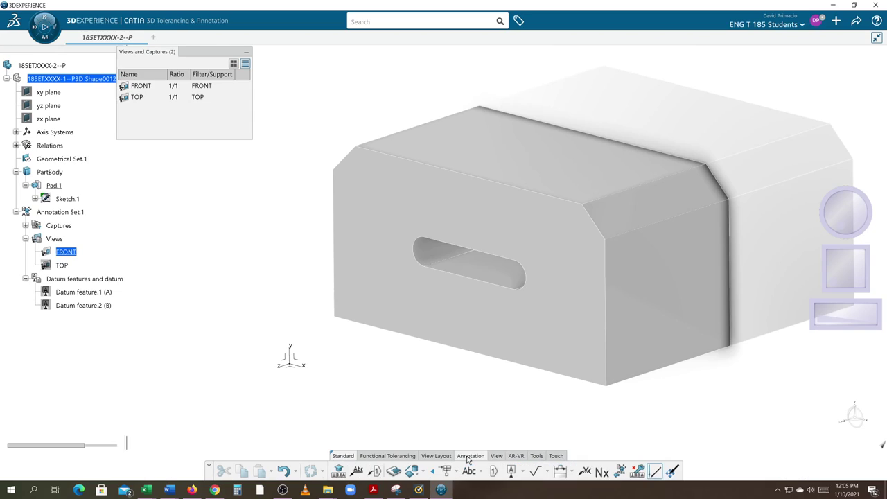
{"action": "left_click", "coordinate": [510, 476]}
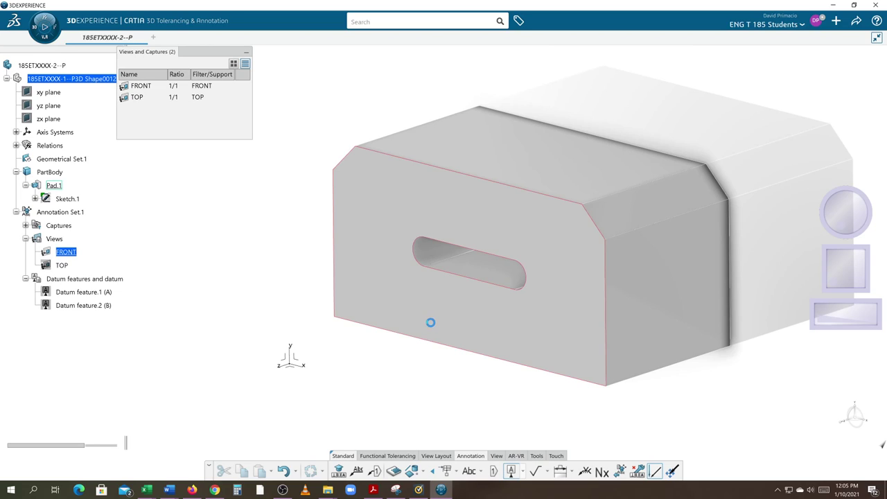
{"action": "left_click", "coordinate": [439, 314]}
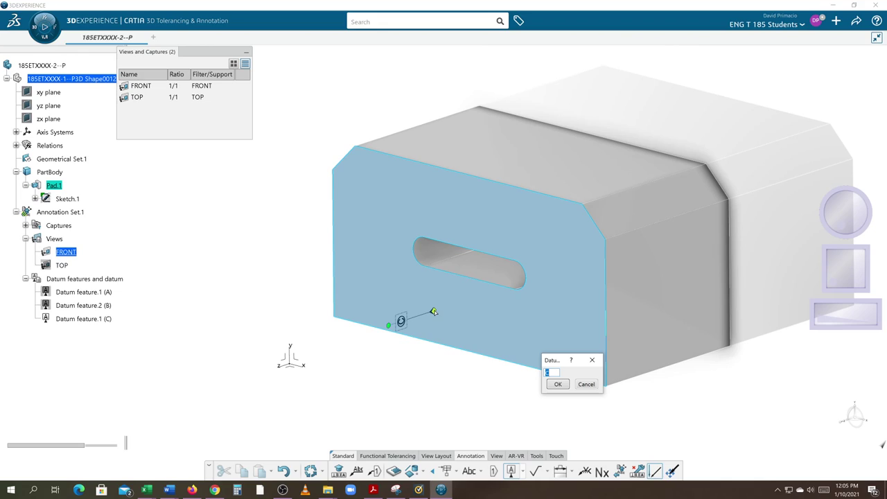
{"action": "left_click", "coordinate": [559, 385]}
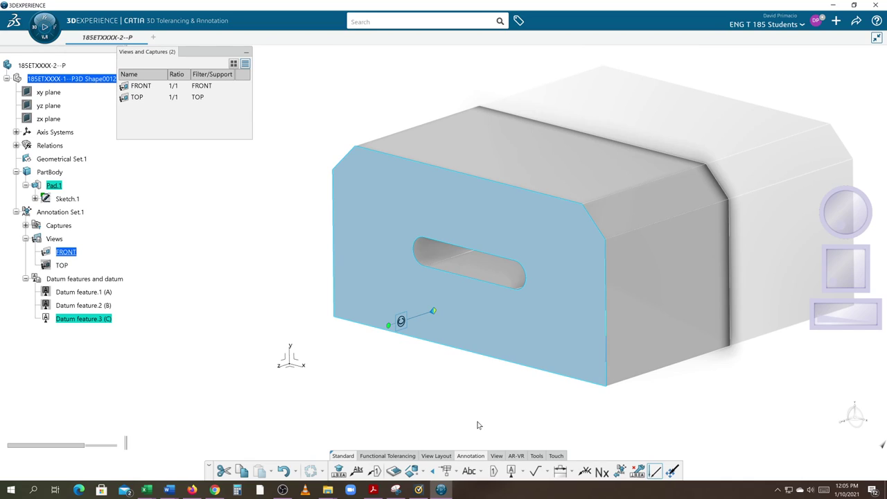
Examine the orientation of datum feature C in the standard front view
{"action": "left_click", "coordinate": [496, 456]}
{"action": "left_click", "coordinate": [483, 474]}
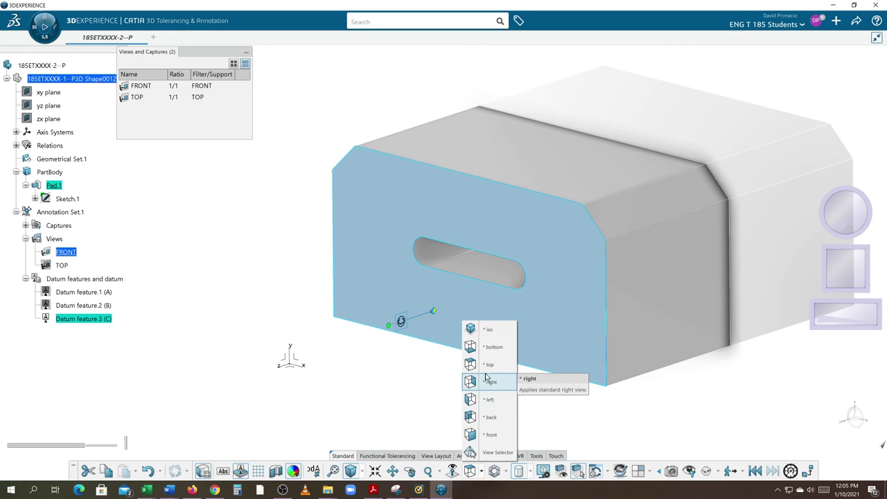
{"action": "left_click", "coordinate": [471, 435]}
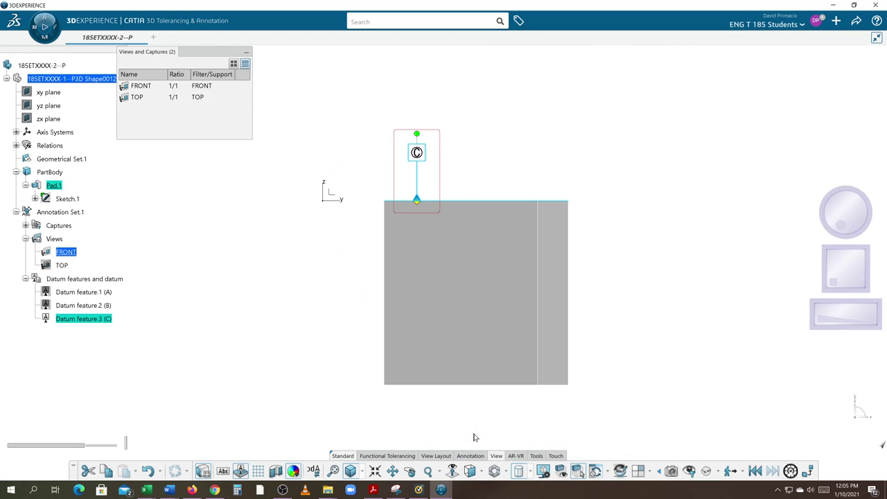
{"action": "left_click", "coordinate": [358, 401]}
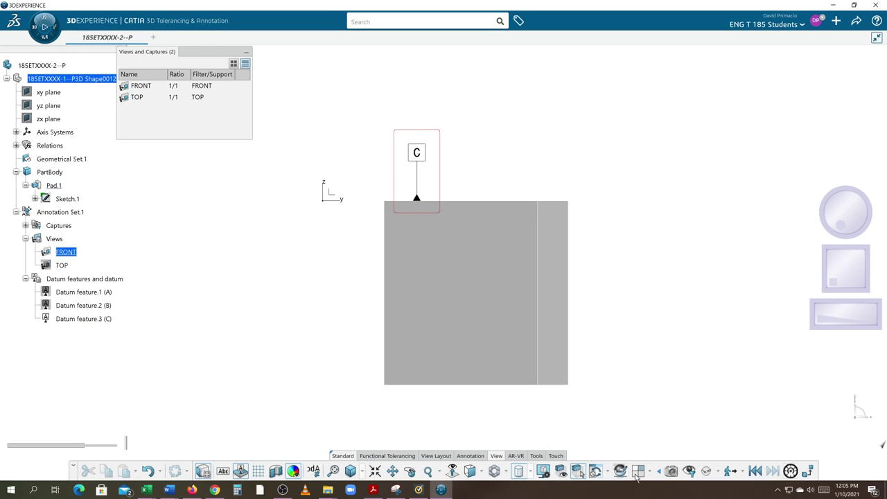
Restore the saved ENG ISO VIEW camera and display the TOP annotation view while FRONT is active
{"action": "left_click", "coordinate": [674, 475]}
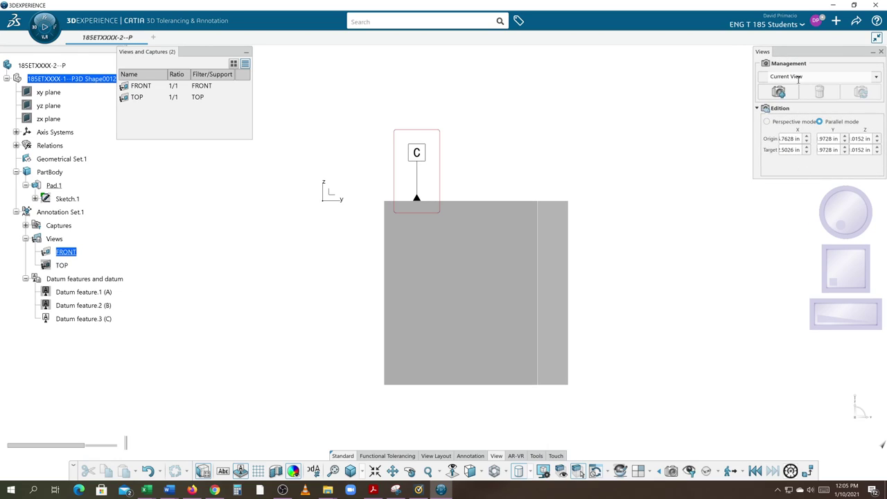
{"action": "left_click", "coordinate": [872, 81]}
{"action": "left_click", "coordinate": [801, 100]}
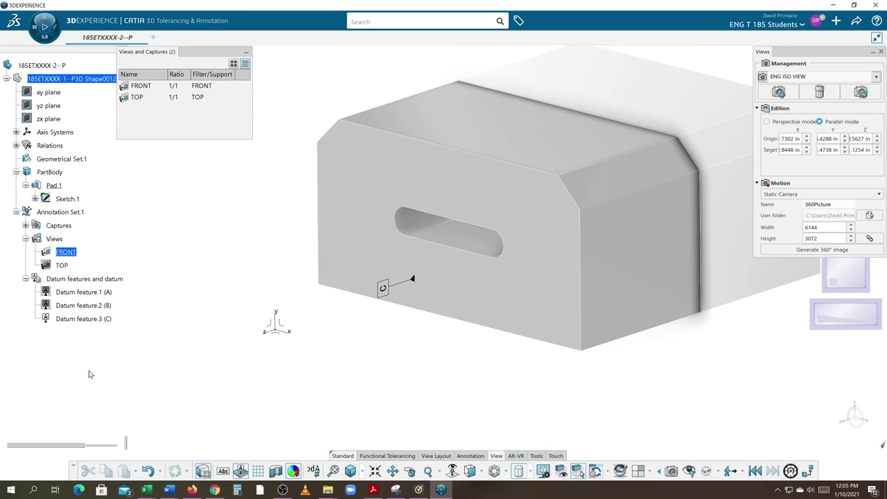
{"action": "right_click", "coordinate": [61, 266]}
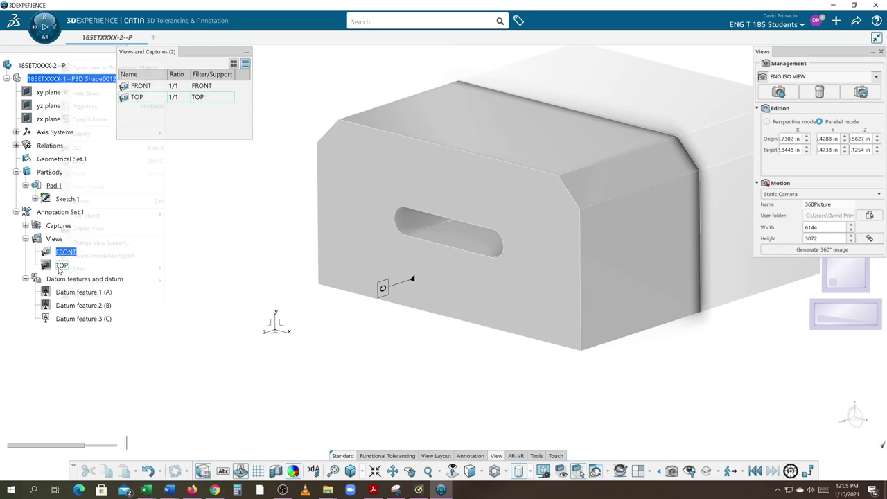
{"action": "left_click", "coordinate": [153, 232]}
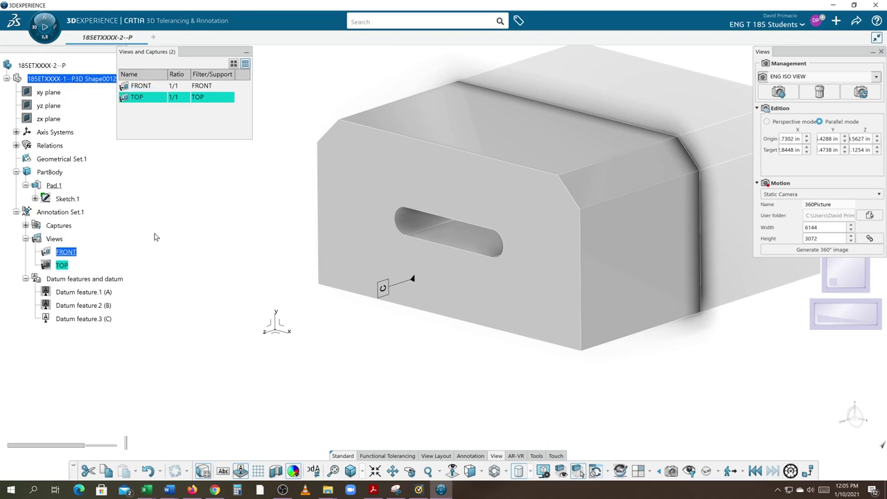
Show the hidden datum features A and B on the slotted block
{"action": "right_click", "coordinate": [83, 296]}
{"action": "left_click", "coordinate": [66, 286]}
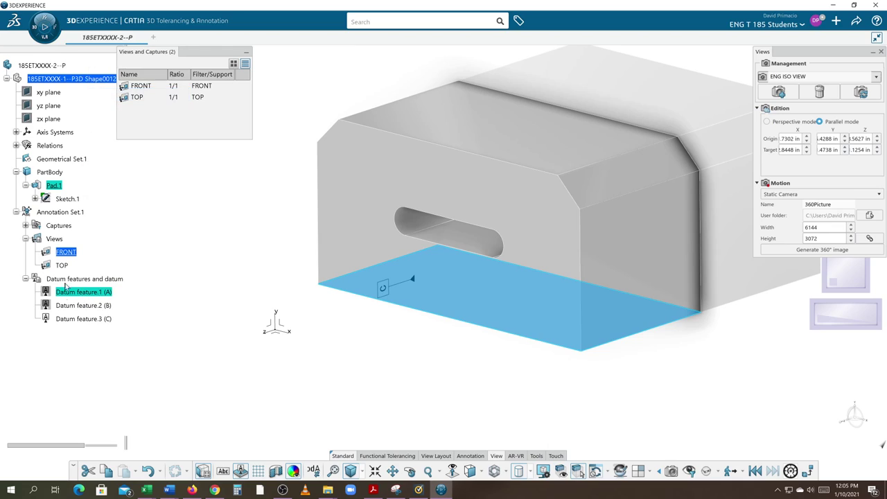
{"action": "right_click", "coordinate": [70, 305]}
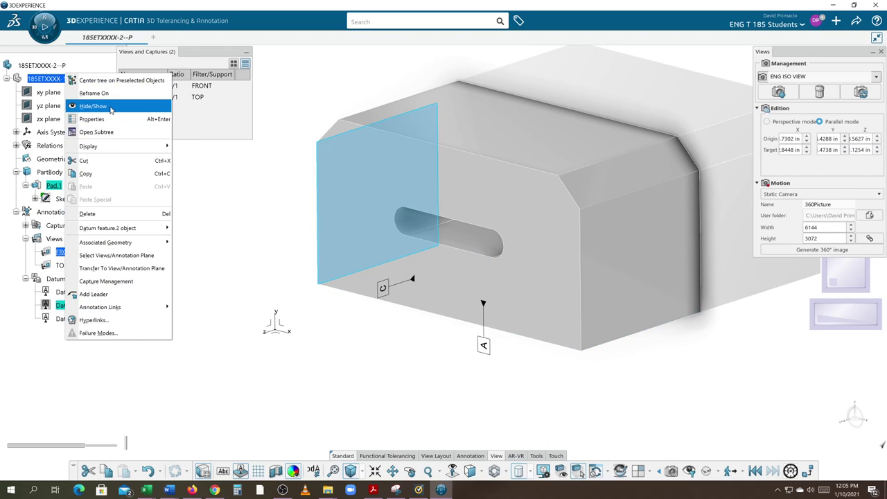
{"action": "left_click", "coordinate": [110, 107]}
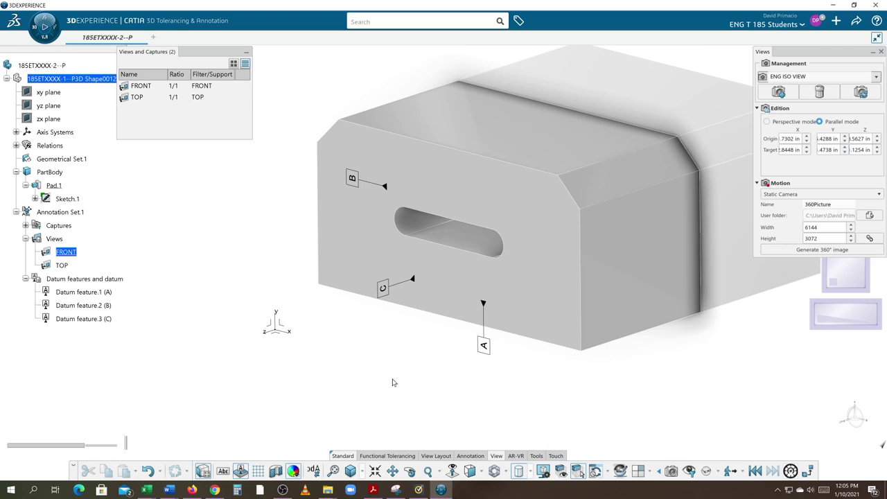
Examine from several angles which block faces datum features A and B are attached to
{"action": "middle_click_drag", "start_coordinate": [393, 383], "coordinate": [388, 396]}
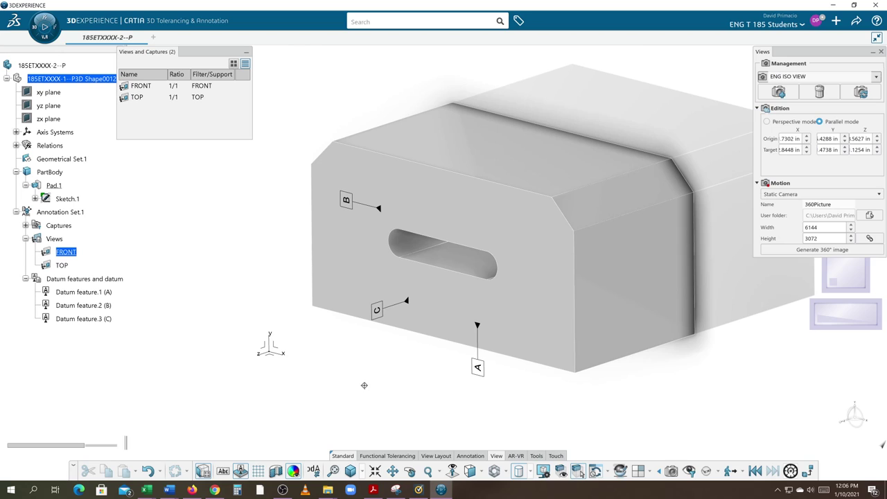
{"action": "middle_click_drag", "start_coordinate": [364, 385], "coordinate": [396, 327]}
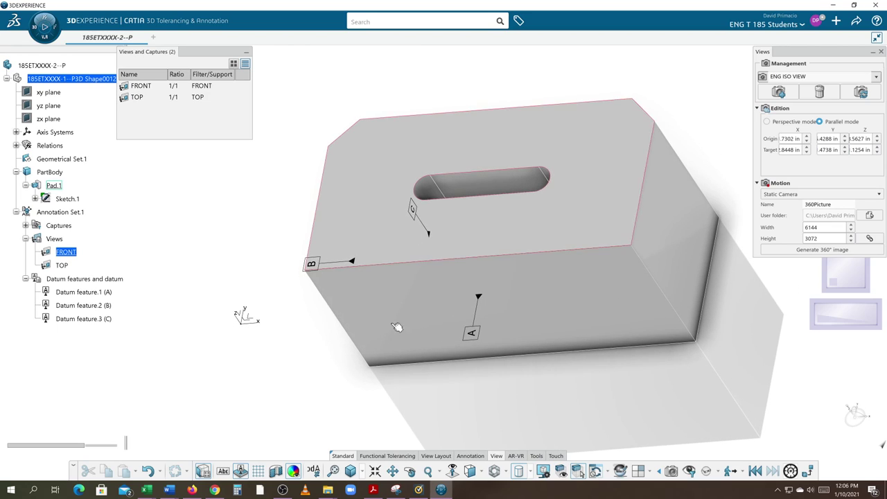
{"action": "left_click", "coordinate": [397, 327]}
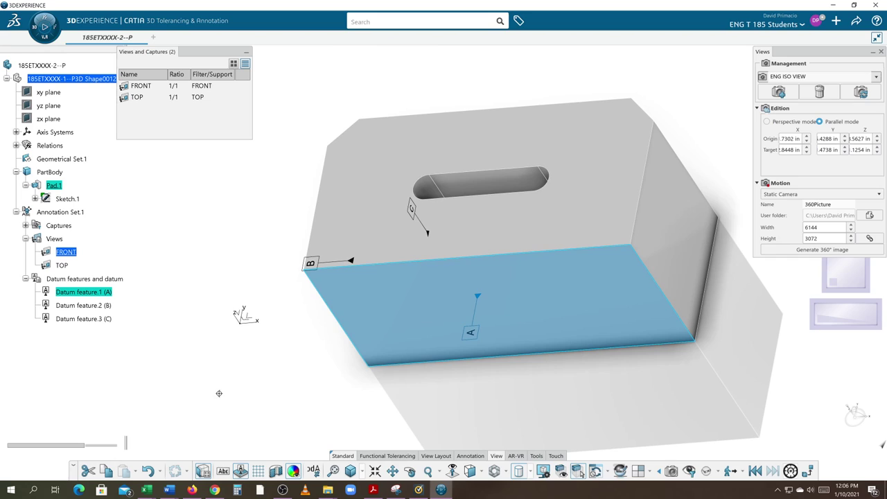
{"action": "middle_click_drag", "start_coordinate": [243, 393], "coordinate": [347, 304]}
{"action": "left_click", "coordinate": [346, 304]}
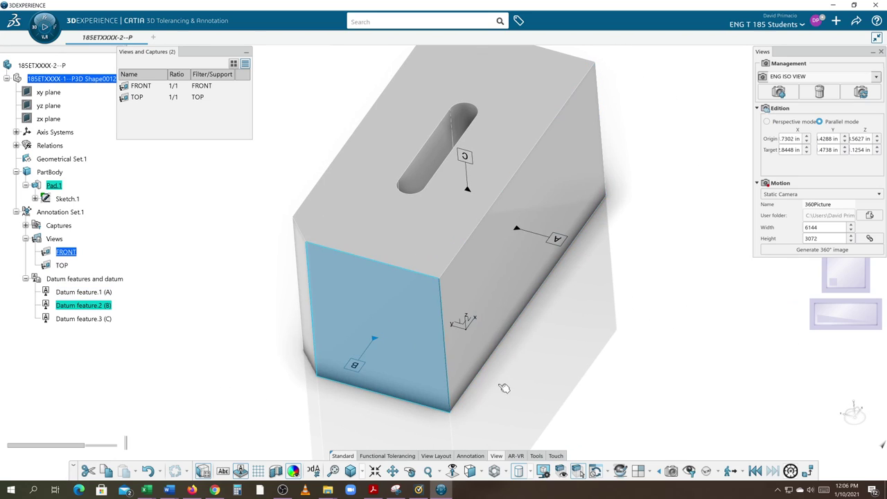
{"action": "middle_click_drag", "start_coordinate": [537, 405], "coordinate": [415, 291]}
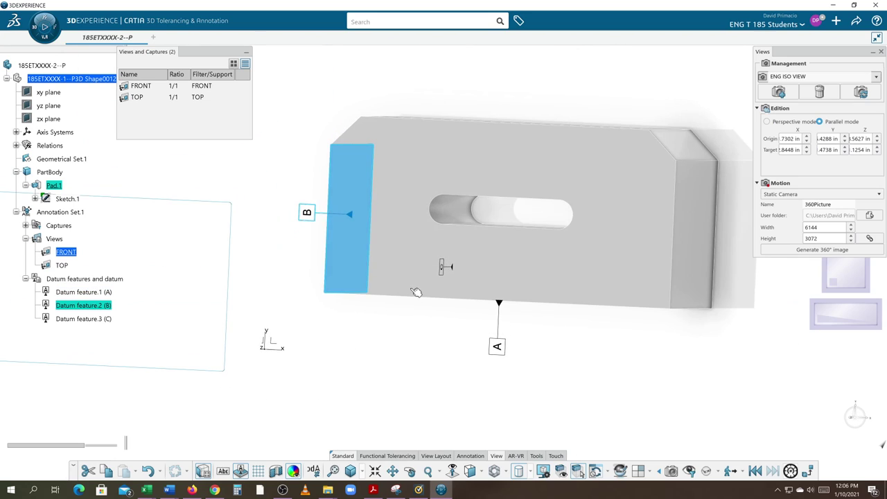
{"action": "left_click", "coordinate": [398, 295]}
{"action": "left_click", "coordinate": [395, 397]}
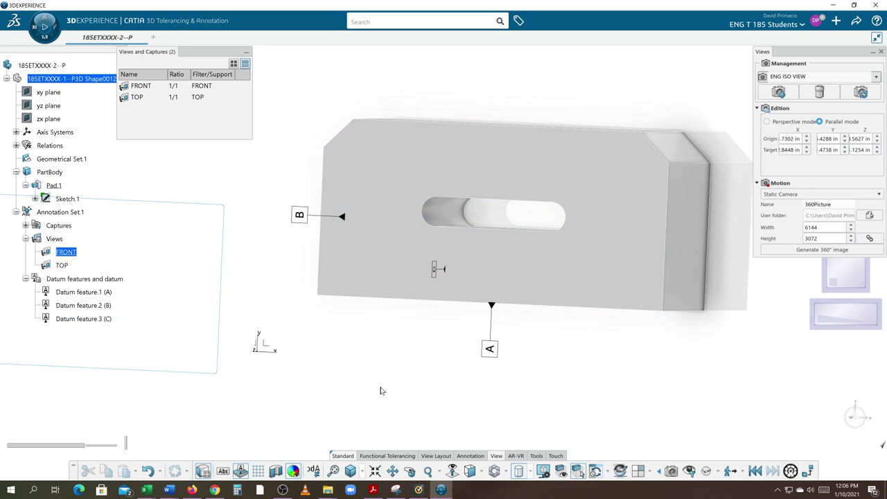
{"action": "mouse_move", "coordinate": [302, 404]}
{"action": "middle_mouse_down"}
{"action": "mouse_move", "coordinate": [325, 426]}
{"action": "mouse_move", "coordinate": [367, 399]}
{"action": "mouse_move", "coordinate": [402, 340]}
{"action": "mouse_move", "coordinate": [653, 340]}
{"action": "mouse_move", "coordinate": [553, 364]}
{"action": "mouse_move", "coordinate": [561, 409]}
{"action": "mouse_move", "coordinate": [498, 410]}
{"action": "mouse_move", "coordinate": [545, 401]}
{"action": "mouse_move", "coordinate": [529, 383]}
{"action": "mouse_move", "coordinate": [477, 367]}
{"action": "mouse_move", "coordinate": [353, 362]}
{"action": "mouse_move", "coordinate": [338, 367]}
{"action": "mouse_move", "coordinate": [338, 385]}
{"action": "middle_mouse_up"}
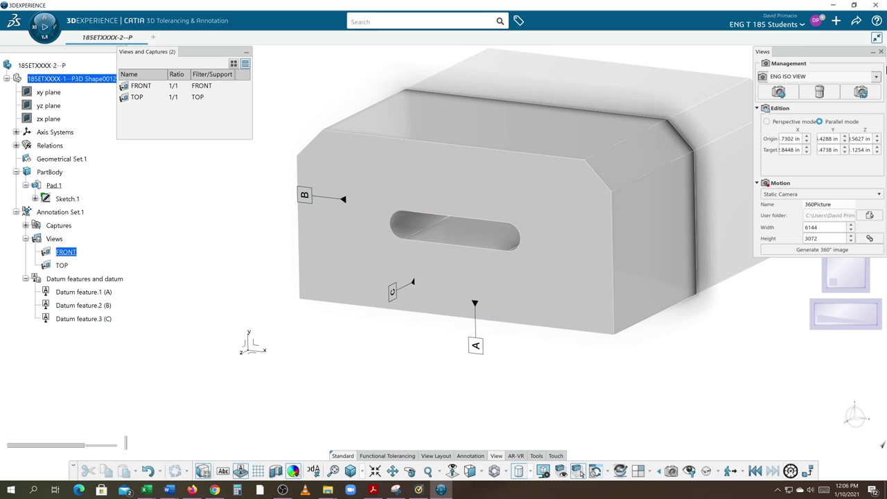
Discard the first camera changes, reorient ENG ISO VIEW to a closer isometric showing datums A, B and C, and save the modified camera
{"action": "left_click", "coordinate": [880, 51]}
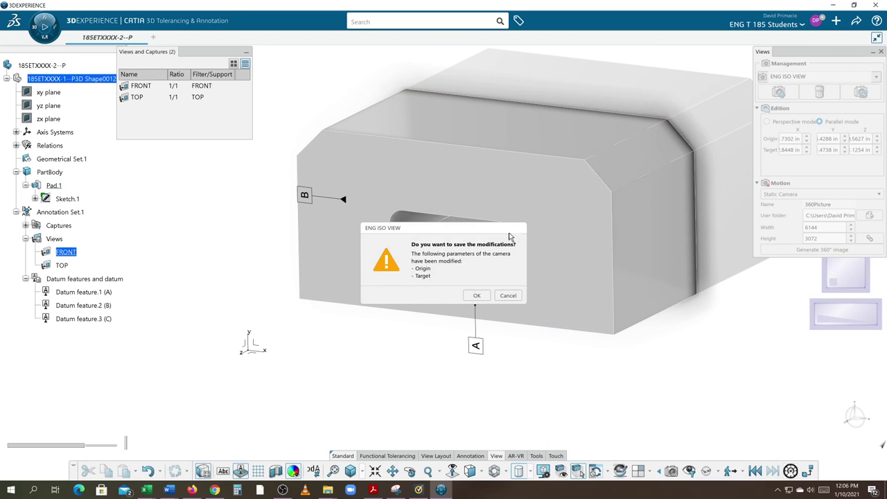
{"action": "left_click", "coordinate": [508, 295]}
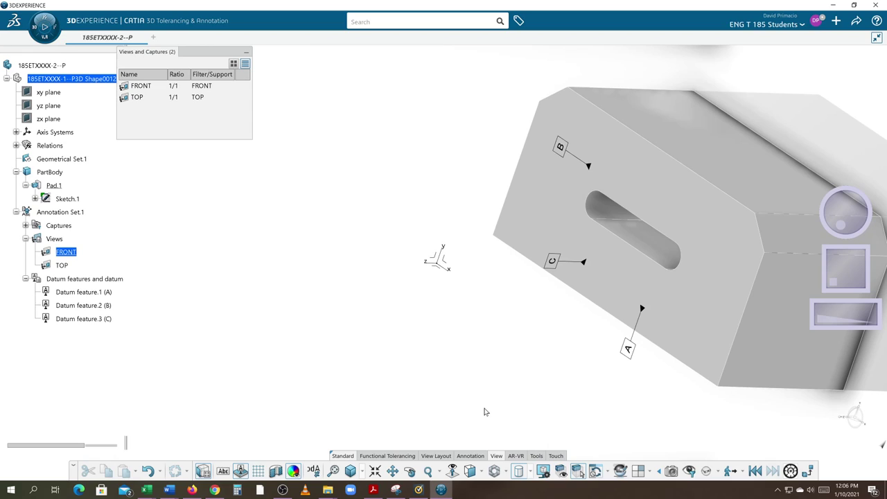
{"action": "left_click", "coordinate": [671, 471]}
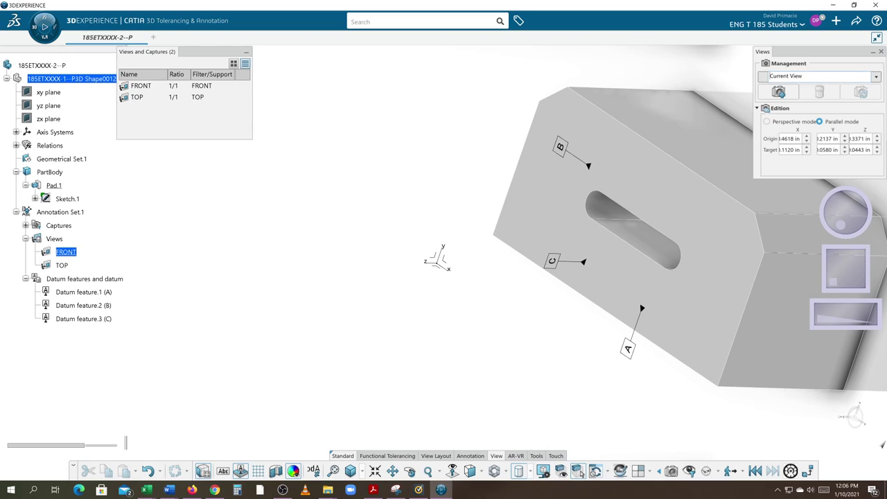
{"action": "left_click", "coordinate": [872, 79]}
{"action": "left_click", "coordinate": [786, 100]}
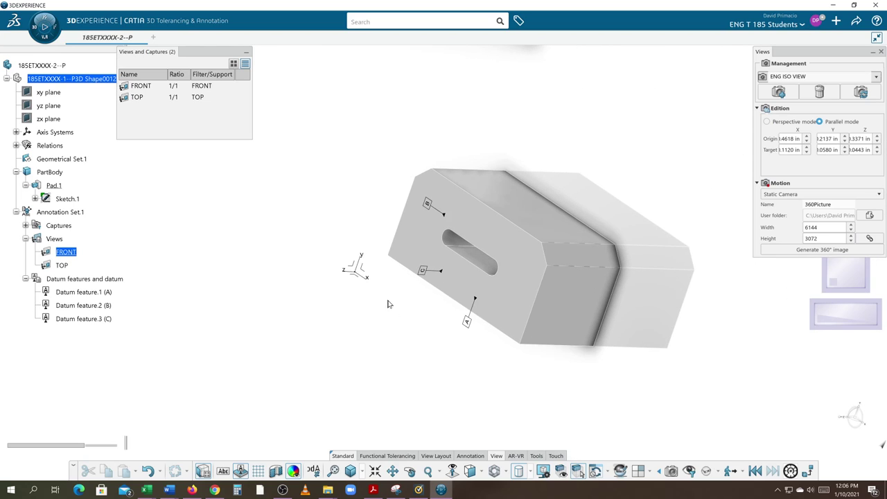
{"action": "middle_click_drag", "start_coordinate": [388, 303], "coordinate": [524, 368]}
{"action": "scroll", "coordinate": [416, 318], "scroll_direction": "up", "scroll_amount": 3}
{"action": "scroll", "coordinate": [578, 350], "scroll_direction": "up", "scroll_amount": 2}
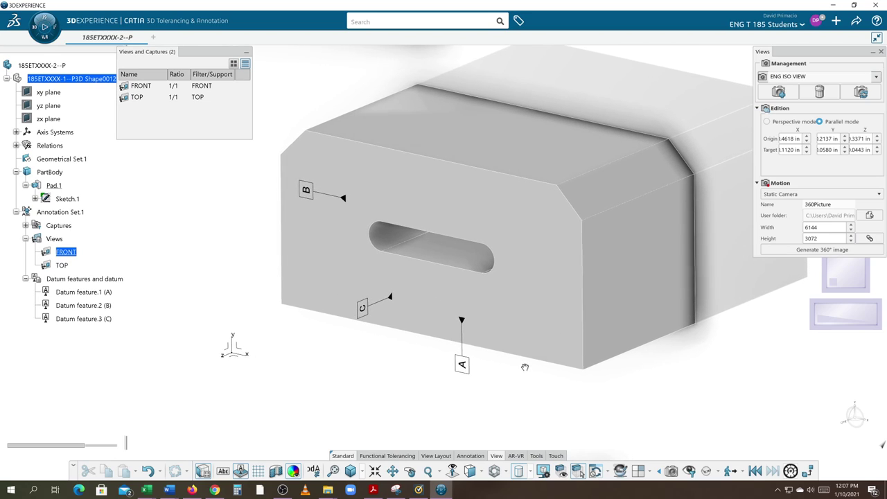
{"action": "left_click", "coordinate": [881, 52]}
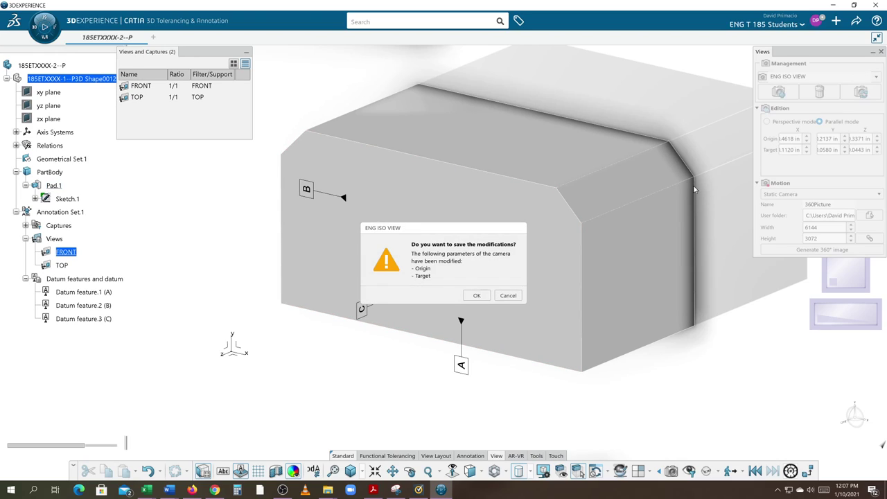
{"action": "left_click", "coordinate": [477, 295]}
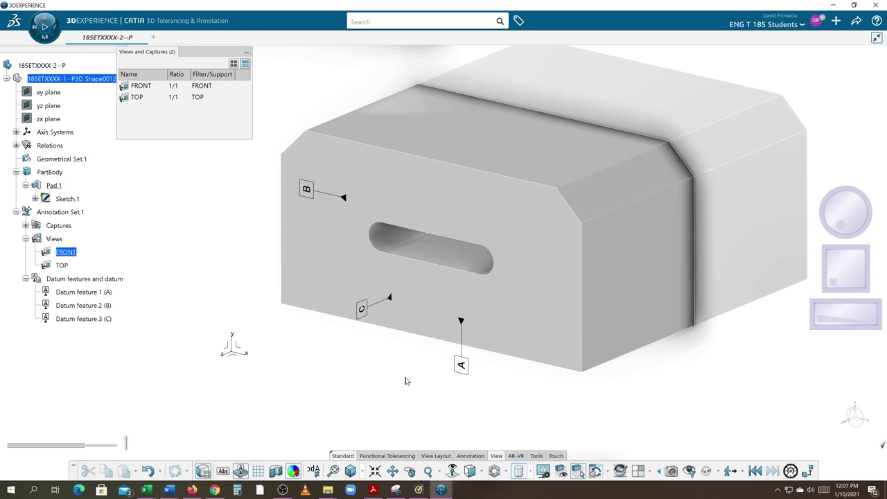
Check the saved camera by switching to the standard iso view and recalling ENG ISO VIEW
{"action": "left_click", "coordinate": [480, 472]}
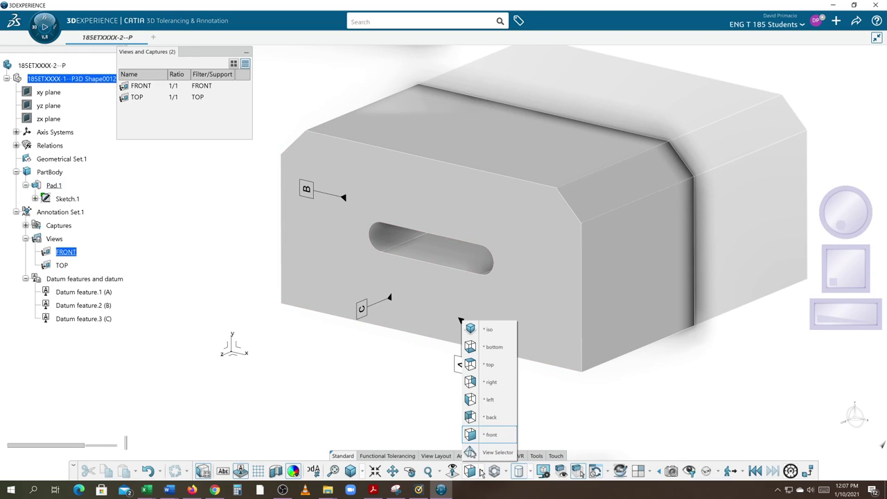
{"action": "left_click", "coordinate": [488, 330]}
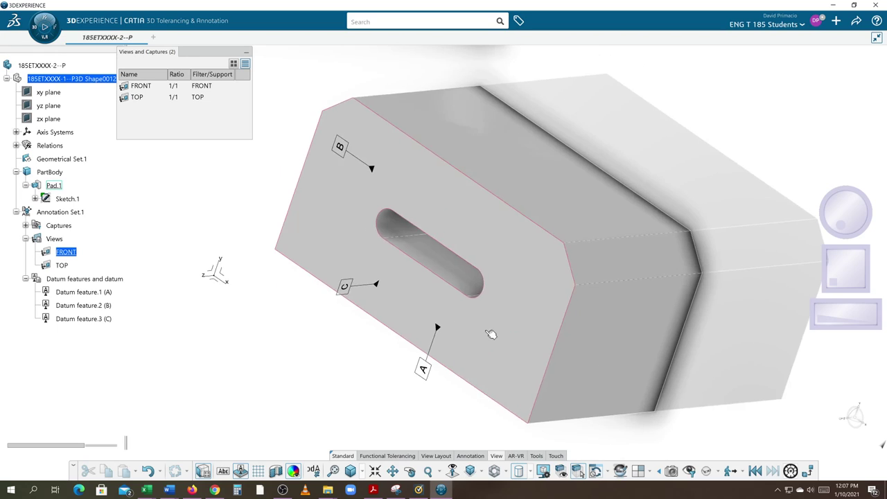
{"action": "left_click", "coordinate": [671, 472]}
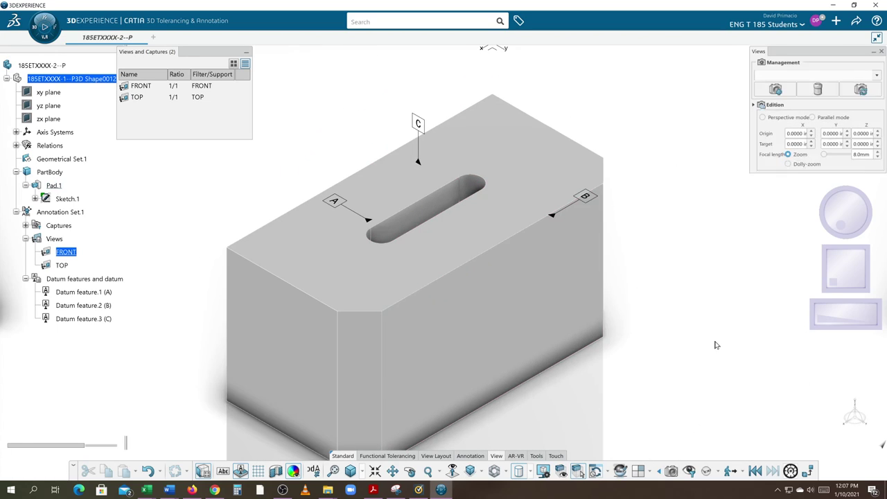
{"action": "left_click", "coordinate": [837, 81]}
{"action": "left_click", "coordinate": [875, 77]}
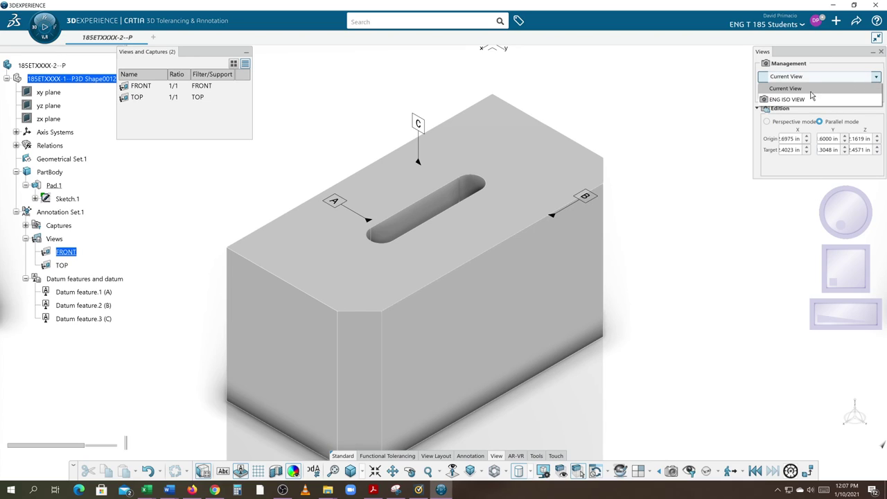
{"action": "left_click", "coordinate": [790, 97]}
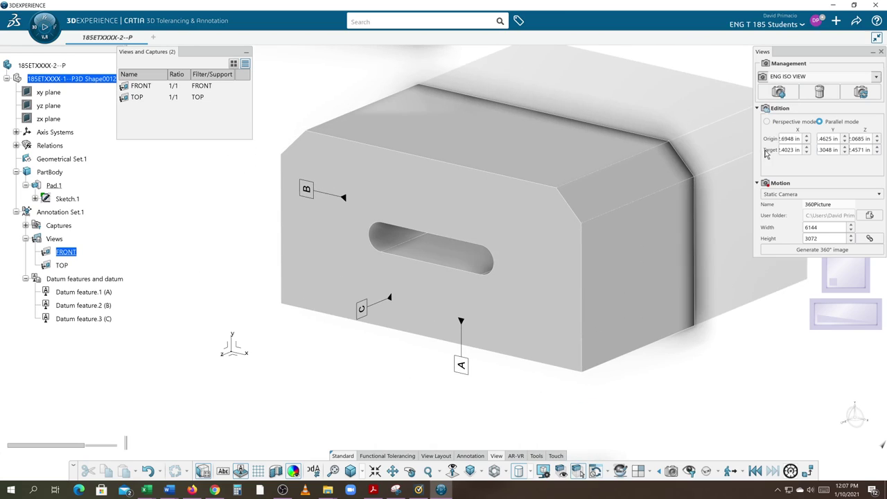
{"action": "left_click", "coordinate": [880, 52]}
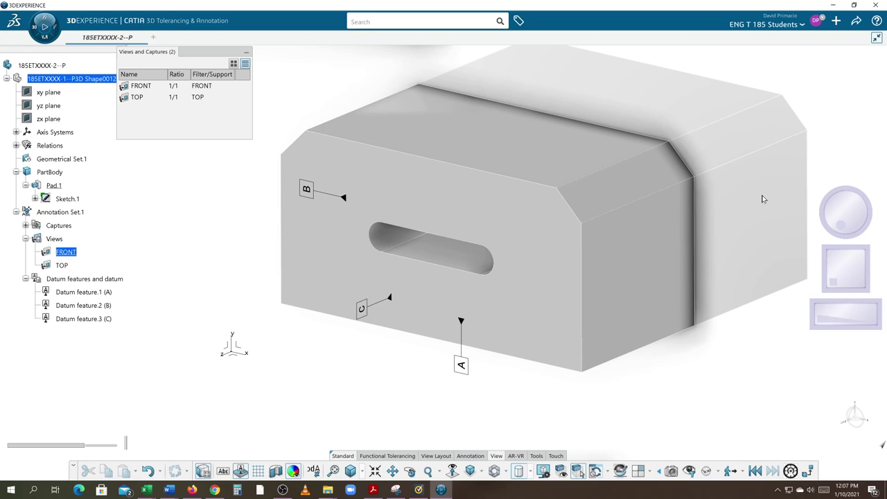
Try hiding the whole datum features group in the tree, and undo that hide
{"action": "right_click", "coordinate": [111, 279]}
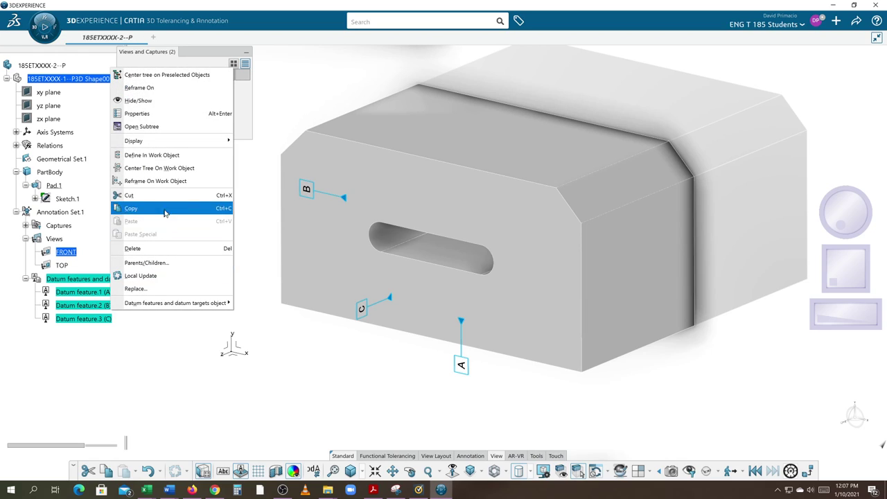
{"action": "left_click", "coordinate": [155, 103]}
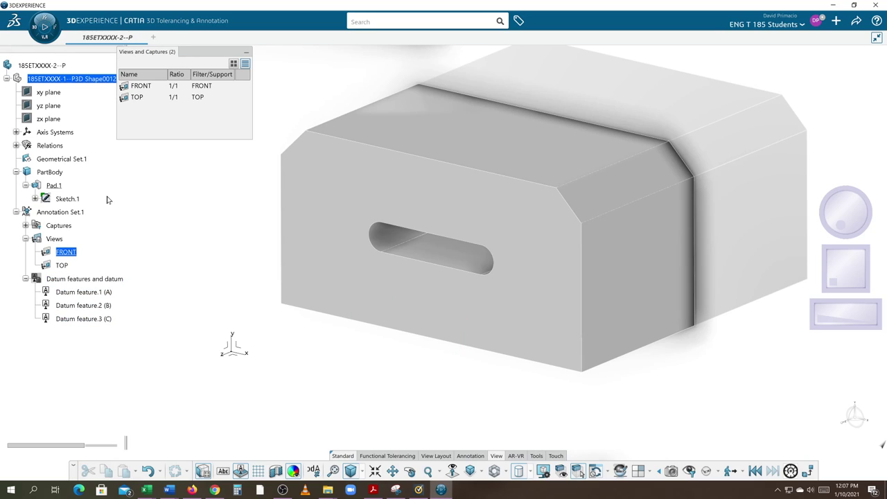
{"action": "key", "text": "ctrl+z"}
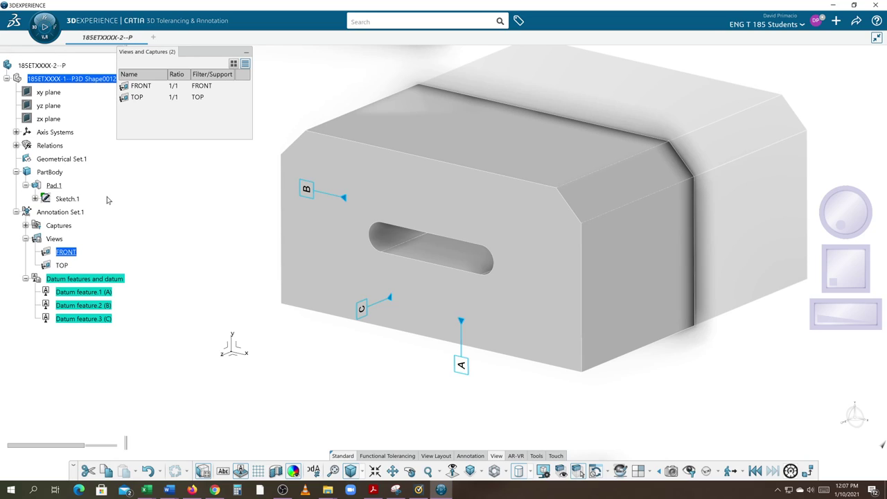
Hide Annotation Set.1 with all its datums and collapse its branch in the tree
{"action": "right_click", "coordinate": [76, 214]}
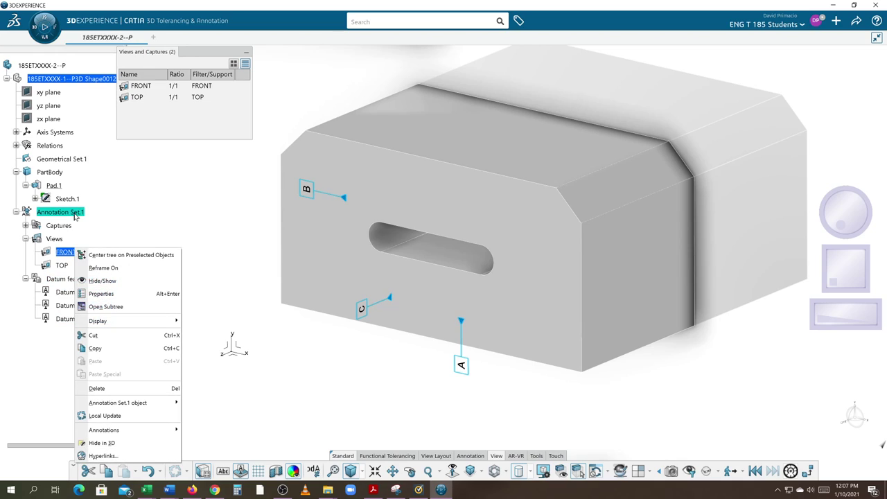
{"action": "left_click", "coordinate": [94, 280]}
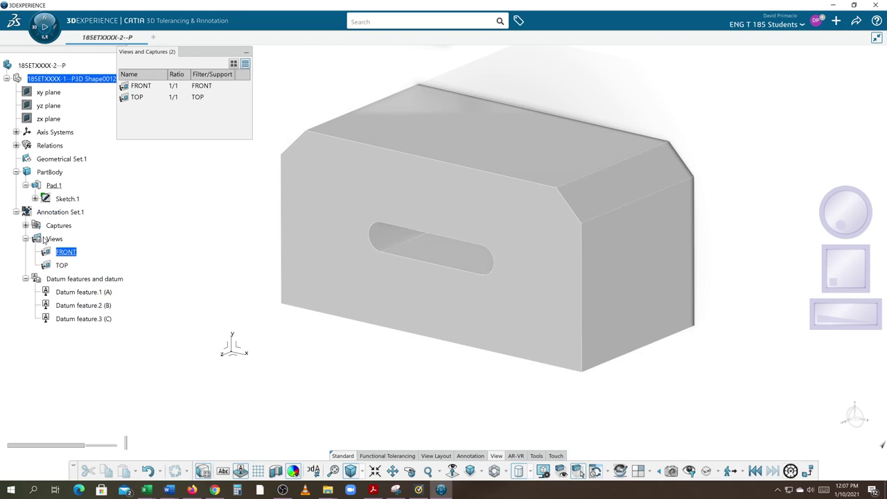
{"action": "left_click", "coordinate": [16, 212]}
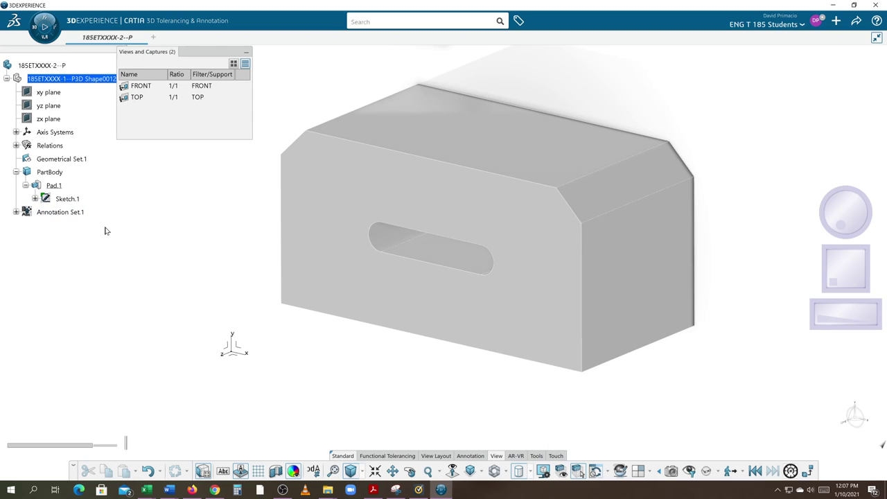
{"action": "scroll", "coordinate": [106, 231], "scroll_direction": "up", "scroll_amount": 3}
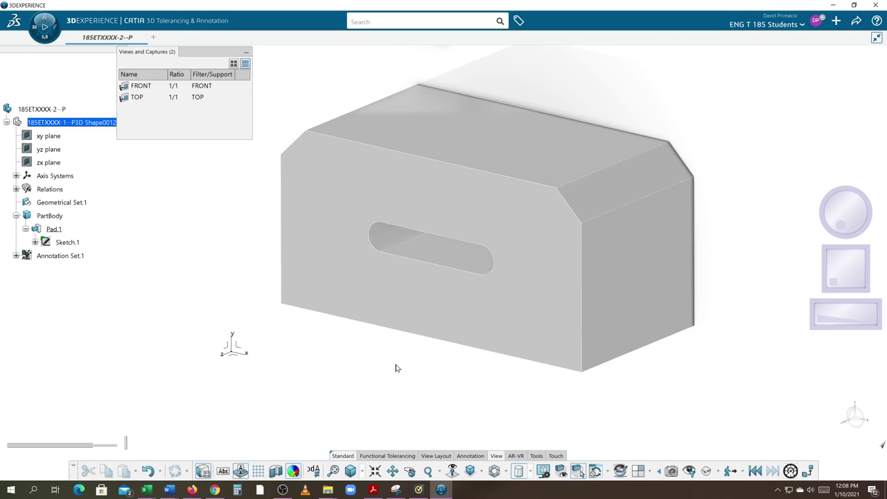
{"action": "middle_click_drag", "start_coordinate": [369, 353], "coordinate": [330, 365]}
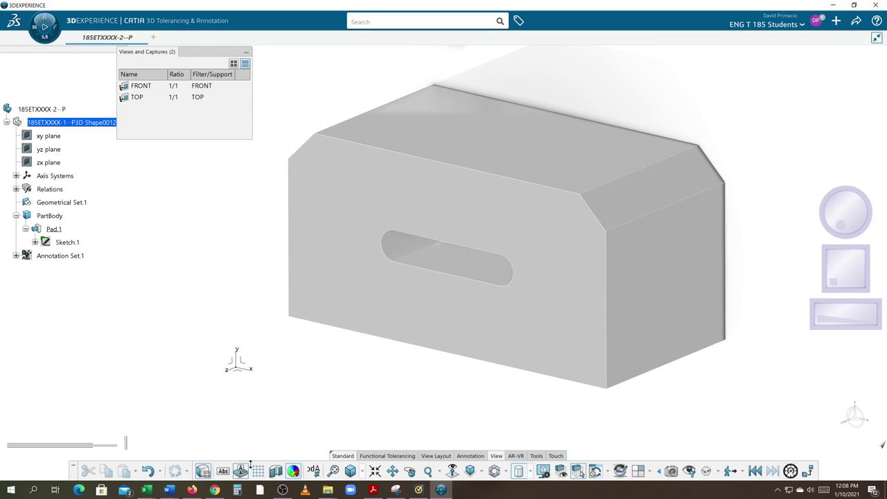
Switch to Firefox and review the assignment page's specifications, general notes, and part and drawing numbers
{"action": "left_click", "coordinate": [212, 490]}
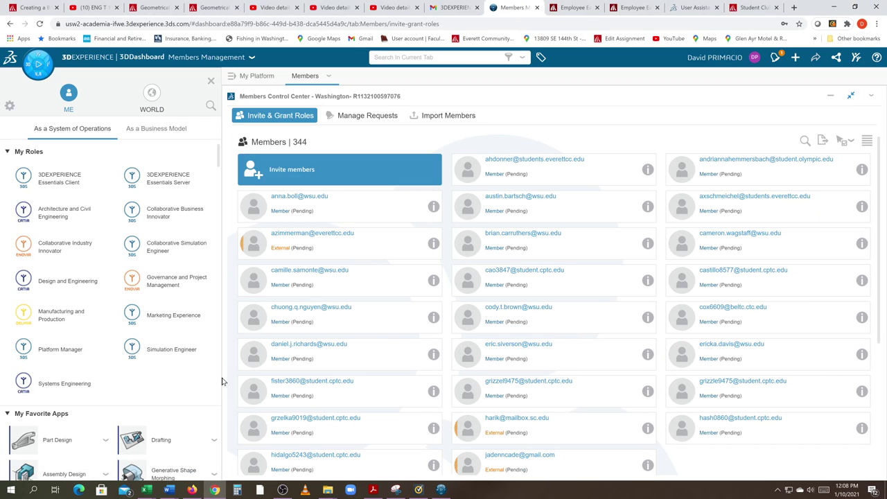
{"action": "left_click", "coordinate": [192, 490]}
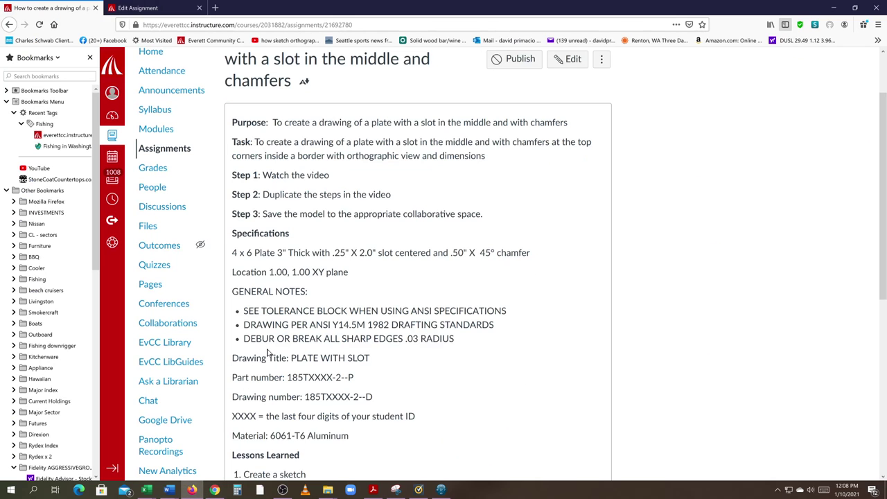
{"action": "scroll", "coordinate": [340, 416], "scroll_direction": "down", "scroll_amount": 2}
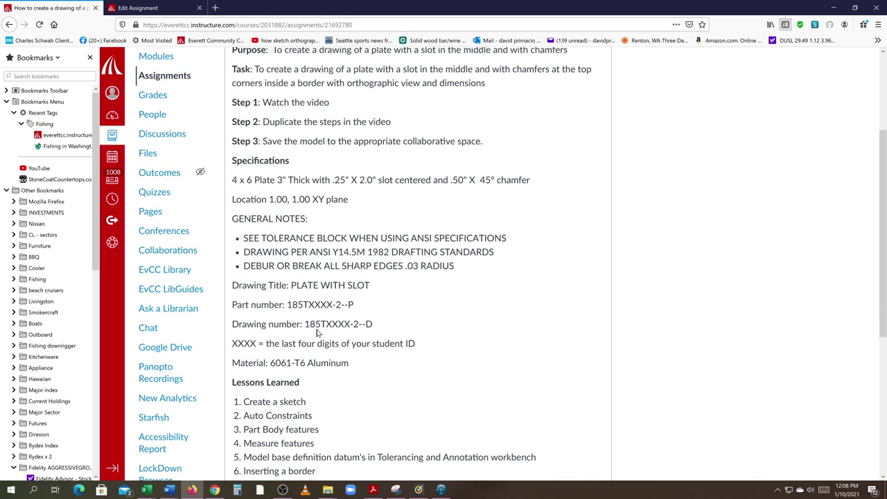
{"action": "key", "text": "alt+Tab"}
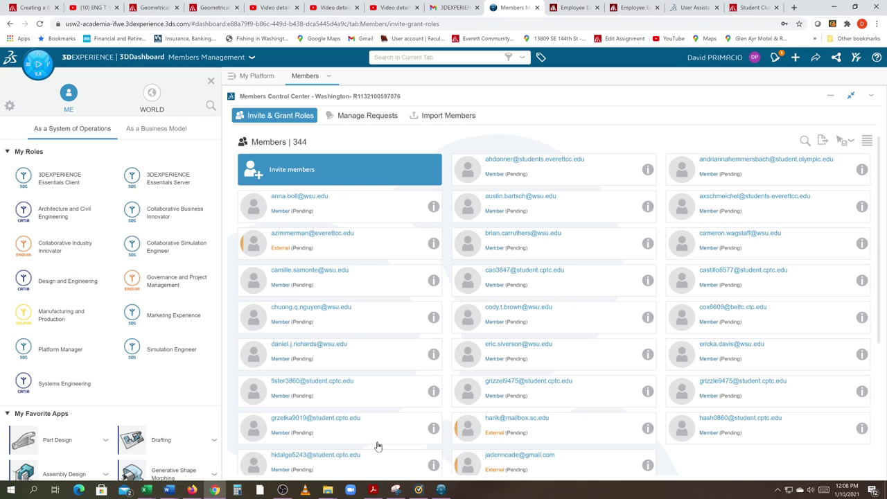
Switch to the 3DEXPERIENCE window and open the plate in the Part Design app
{"action": "left_click", "coordinate": [441, 489]}
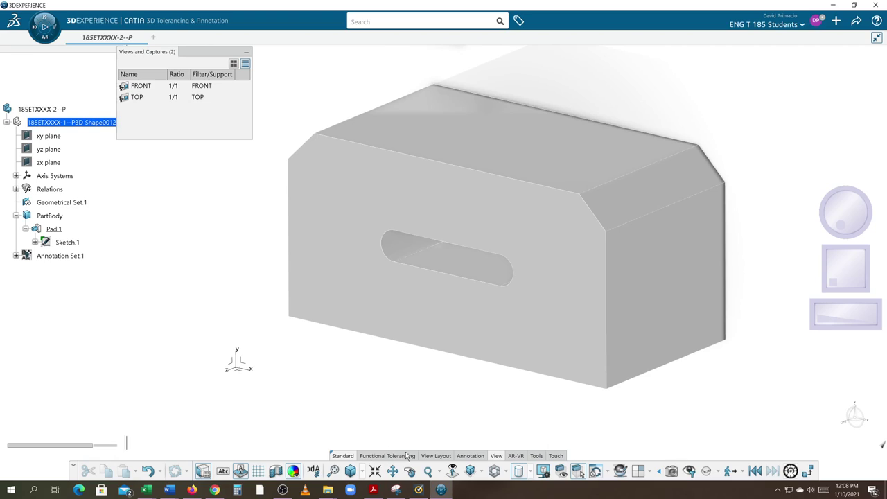
{"action": "left_click", "coordinate": [469, 456]}
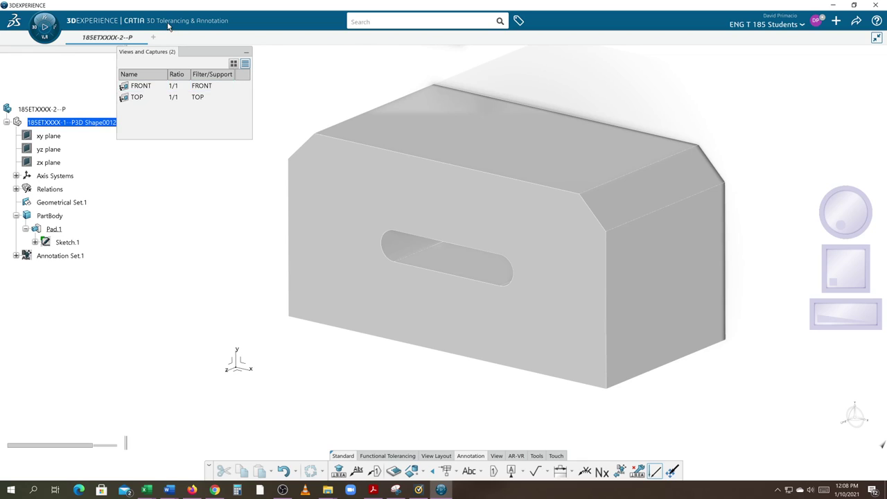
{"action": "left_click", "coordinate": [35, 29]}
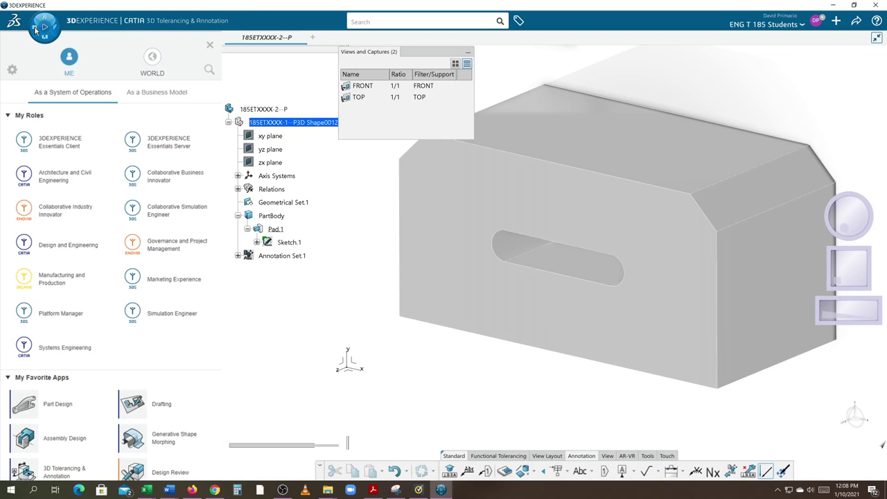
{"action": "left_click", "coordinate": [19, 404]}
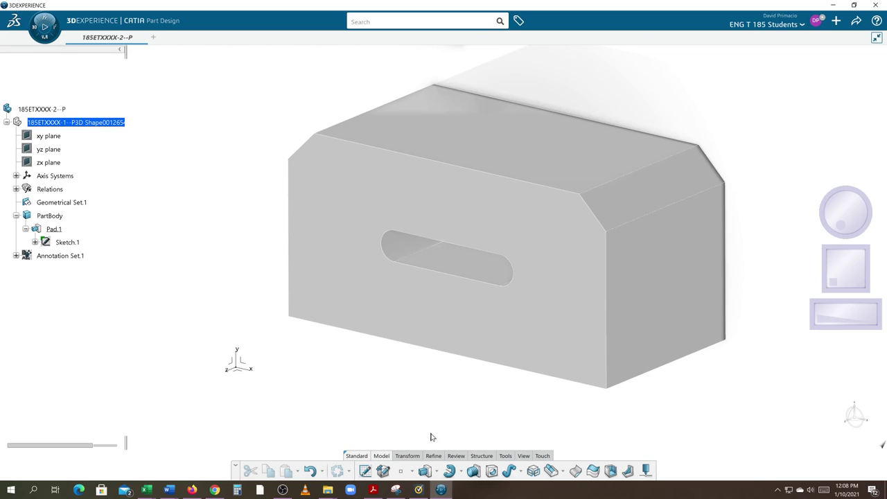
Open the material browser and search for 6061-T6
{"action": "left_click", "coordinate": [505, 455]}
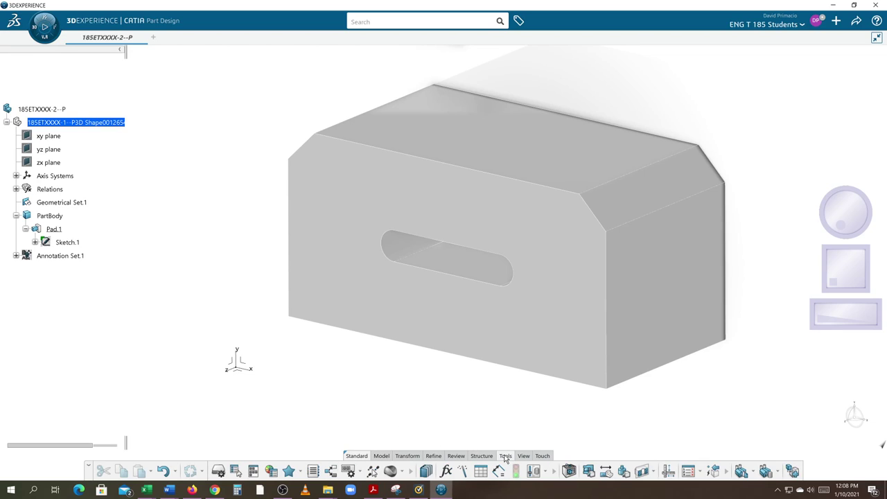
{"action": "left_click", "coordinate": [390, 471]}
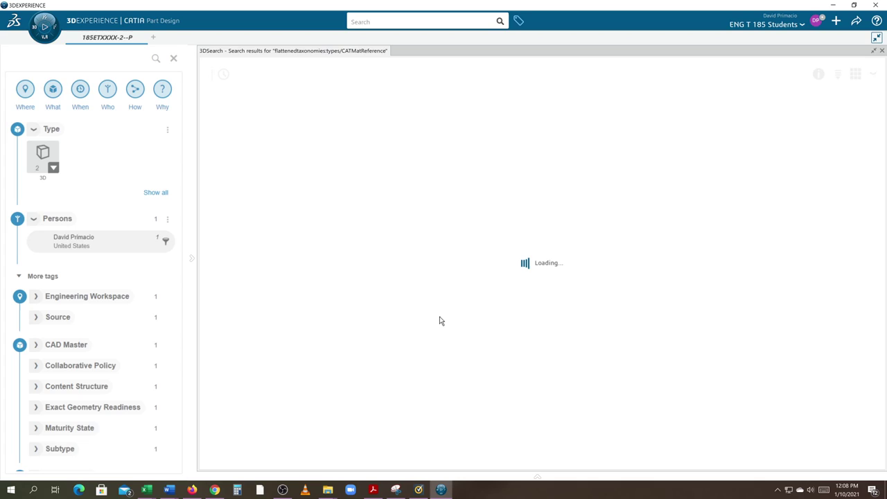
{"action": "left_click", "coordinate": [405, 21]}
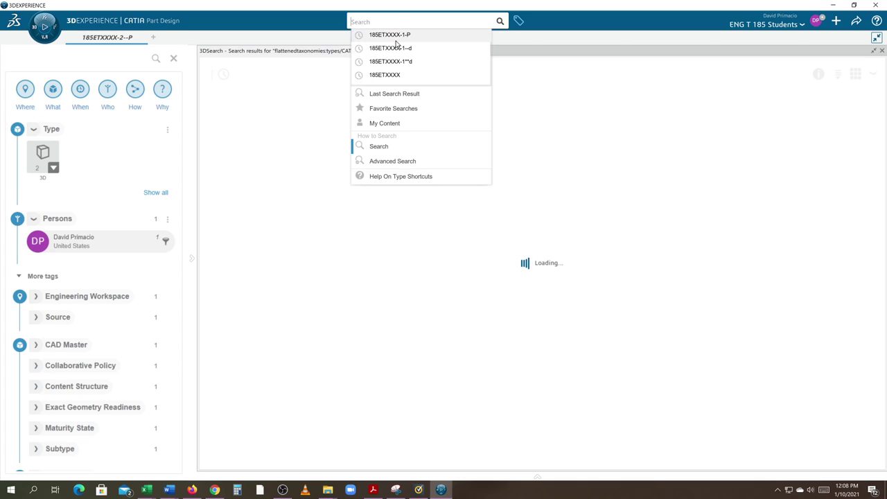
{"action": "type", "text": "6061-T6"}
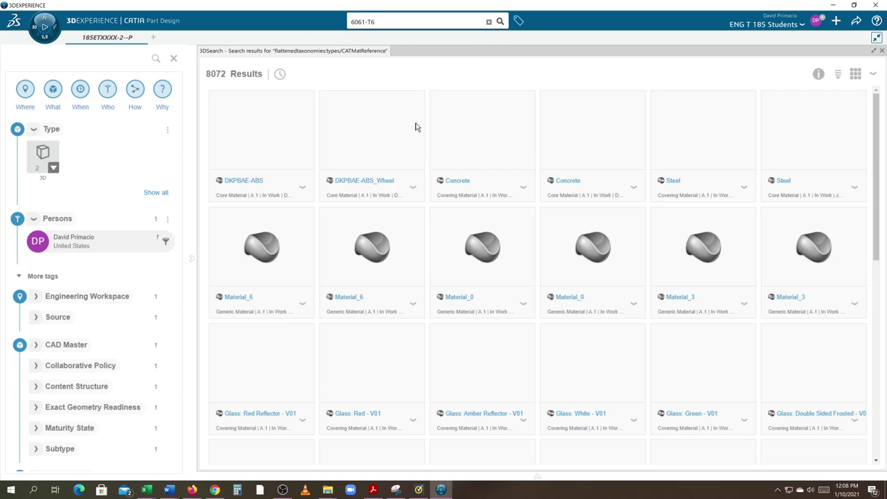
{"action": "key", "text": "Return"}
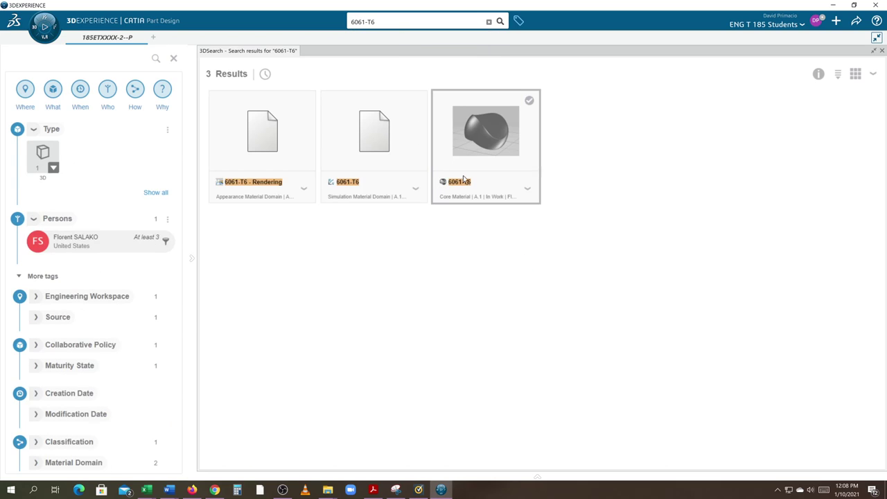
Apply the 6061-T6 core material to the plate's 3D shape and expand the Materials branch in the tree
{"action": "left_click", "coordinate": [528, 194]}
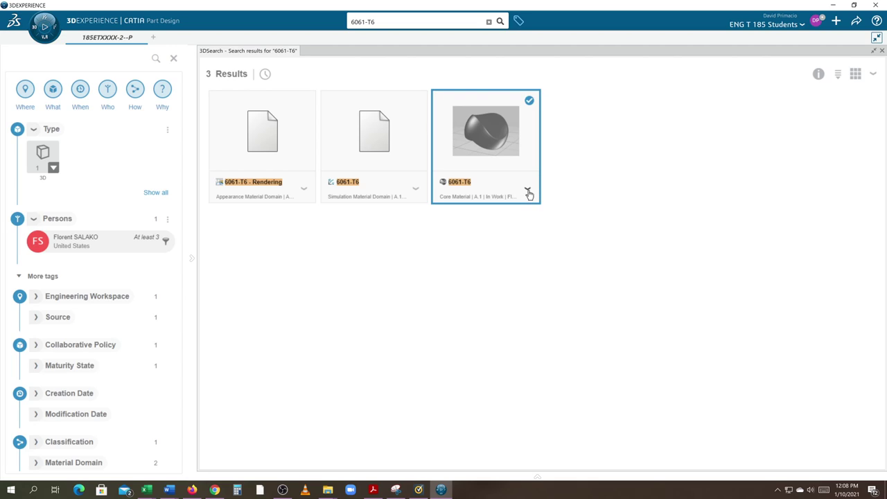
{"action": "left_click", "coordinate": [529, 191]}
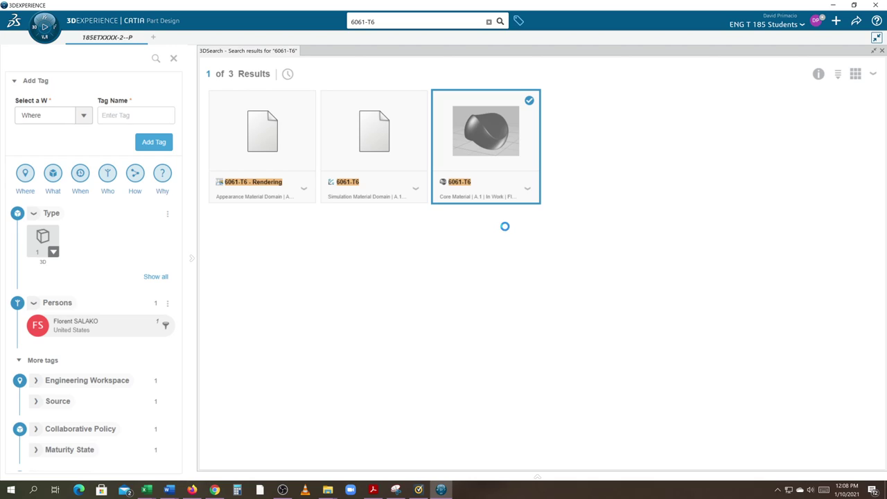
{"action": "left_click", "coordinate": [882, 51]}
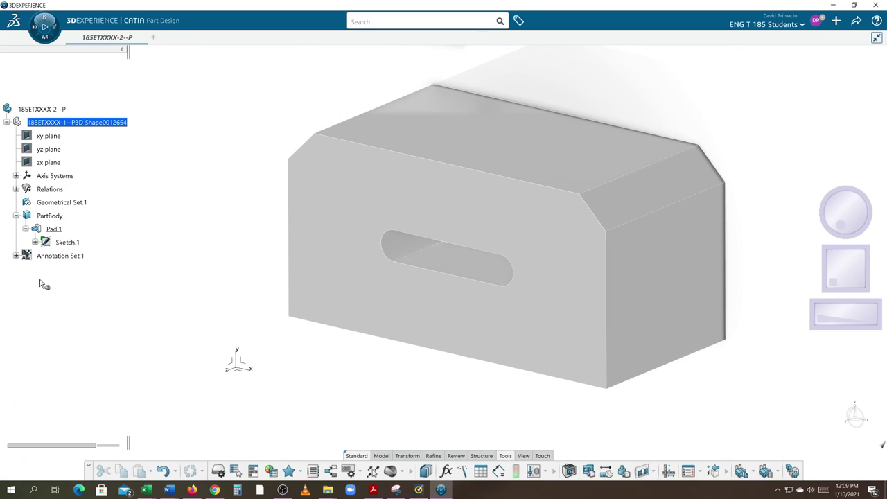
{"action": "left_click", "coordinate": [69, 126]}
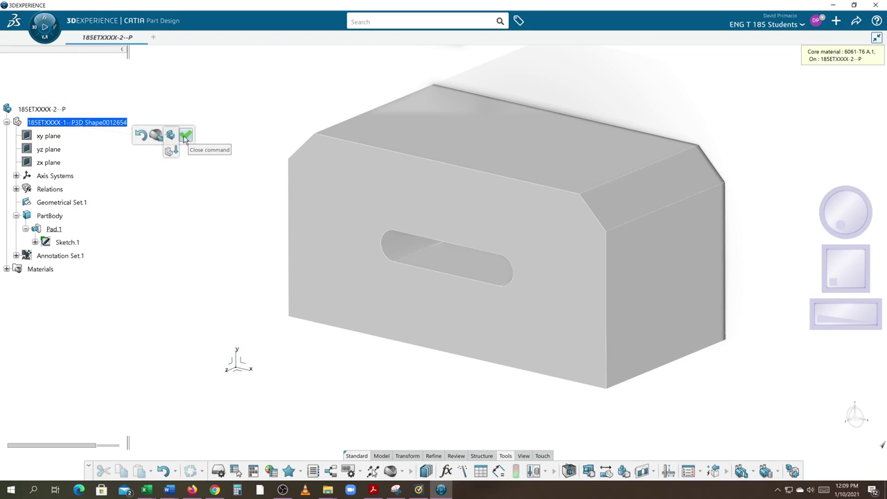
{"action": "left_click", "coordinate": [7, 268]}
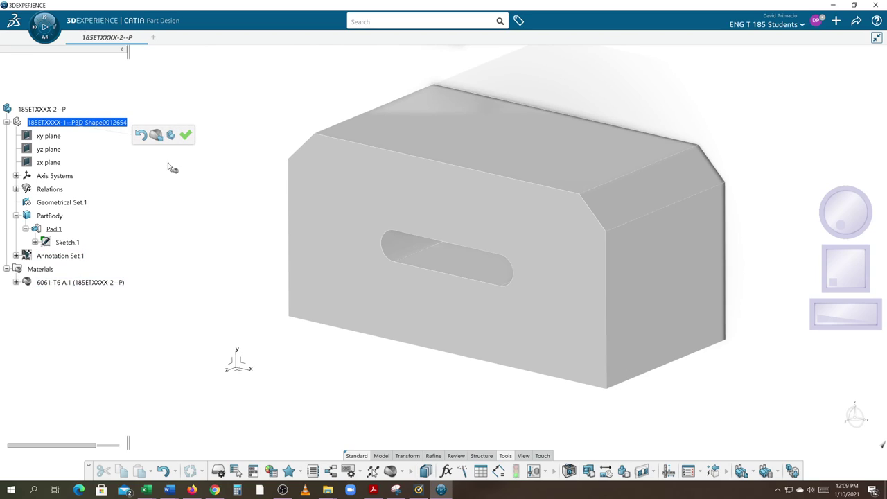
{"action": "left_click", "coordinate": [185, 135]}
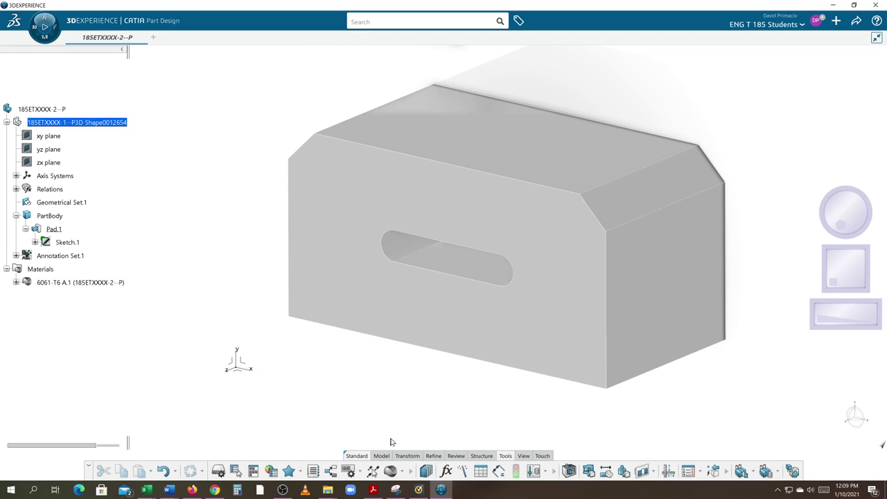
Set the display style to material shading without edges and inspect the plate from another angle
{"action": "left_click", "coordinate": [522, 456]}
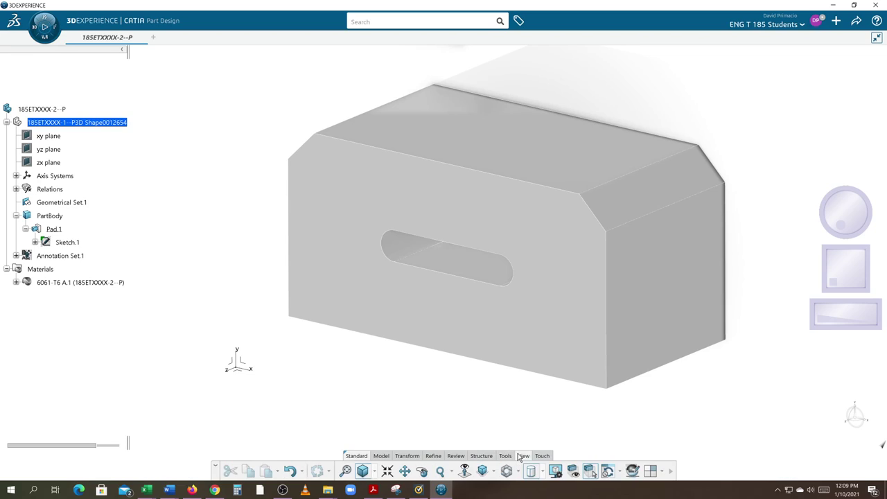
{"action": "left_click", "coordinate": [542, 473]}
{"action": "left_click", "coordinate": [553, 366]}
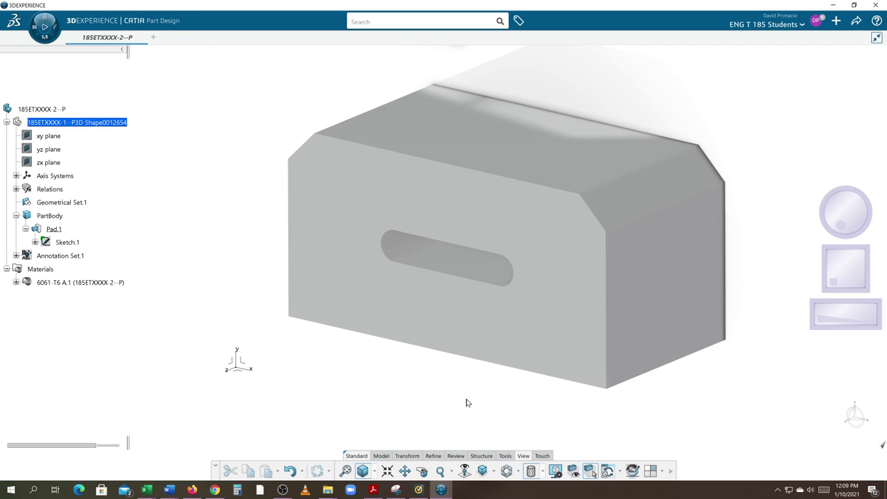
{"action": "middle_click_drag", "start_coordinate": [426, 380], "coordinate": [407, 401]}
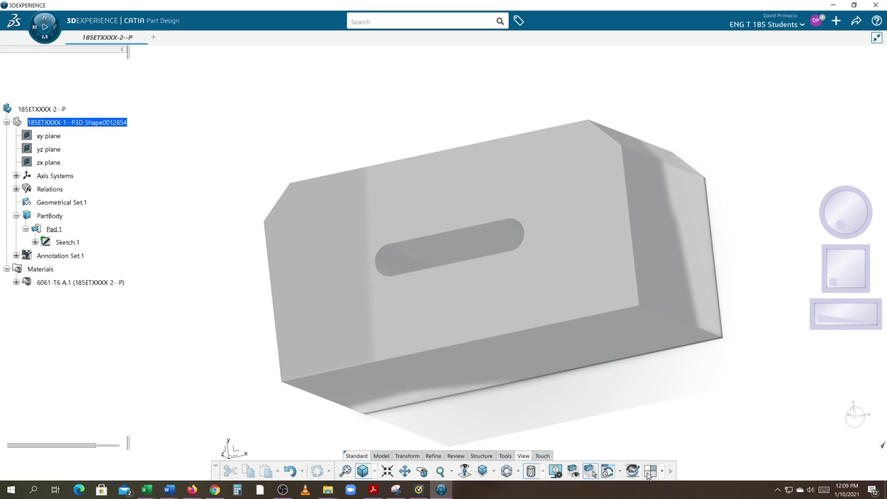
Recall the saved ENG ISO VIEW camera, close the camera manager and recentre the plate
{"action": "left_click", "coordinate": [669, 474]}
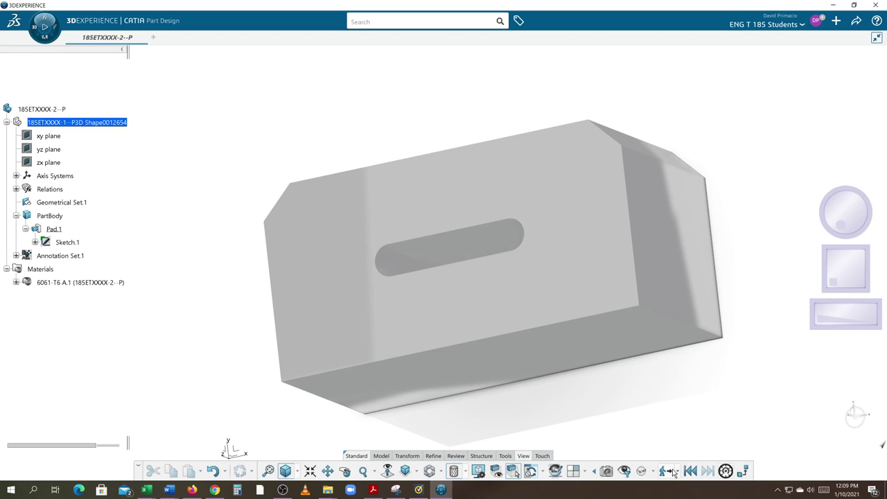
{"action": "left_click", "coordinate": [607, 472]}
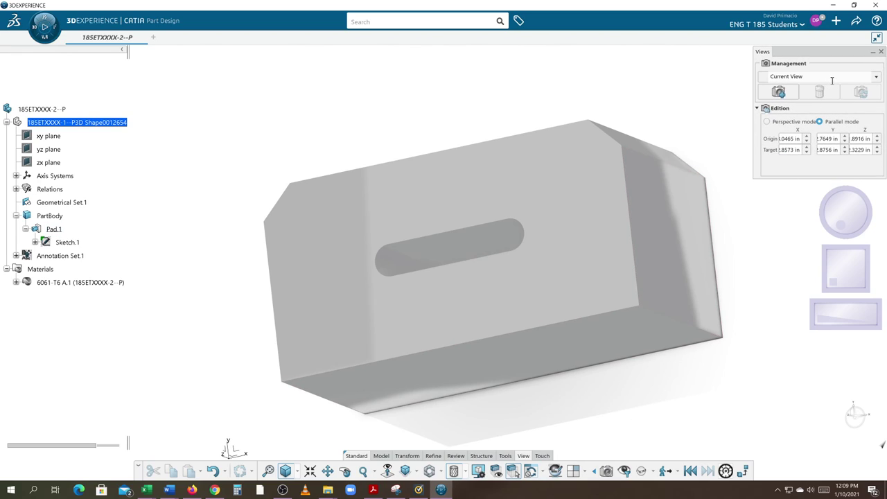
{"action": "left_click", "coordinate": [876, 77]}
{"action": "left_click", "coordinate": [803, 95]}
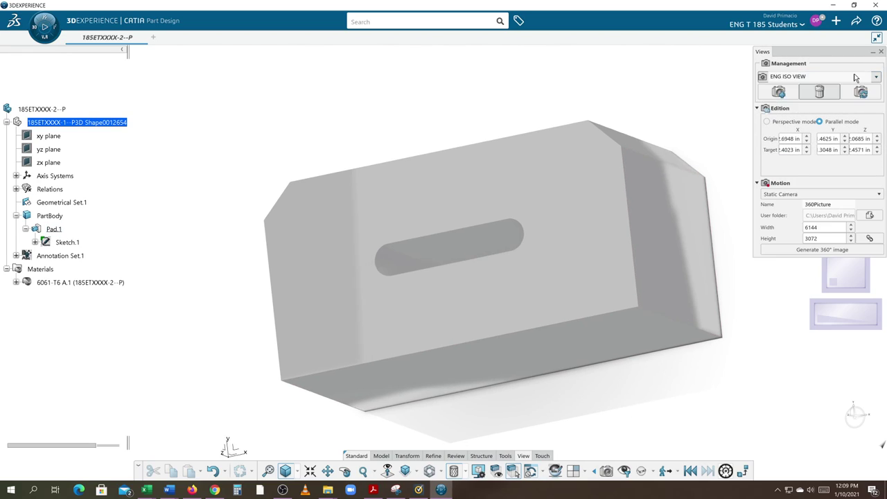
{"action": "left_click", "coordinate": [880, 54]}
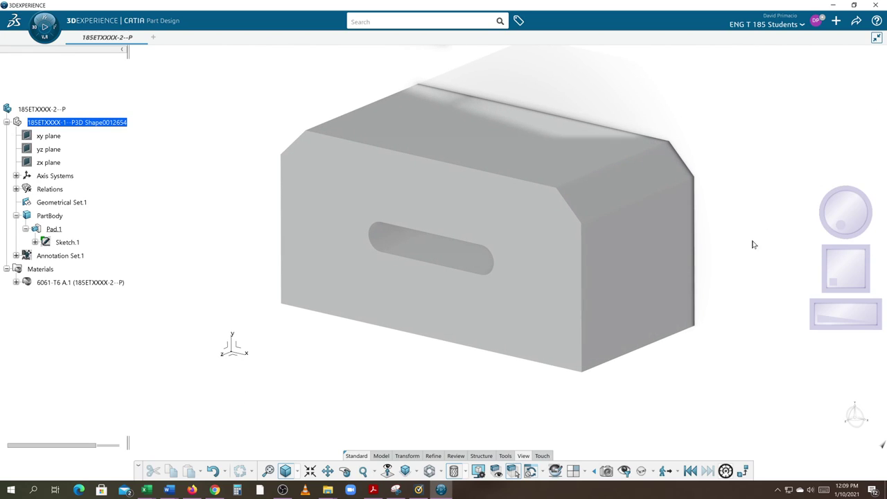
{"action": "middle_click_drag", "start_coordinate": [555, 401], "coordinate": [592, 395]}
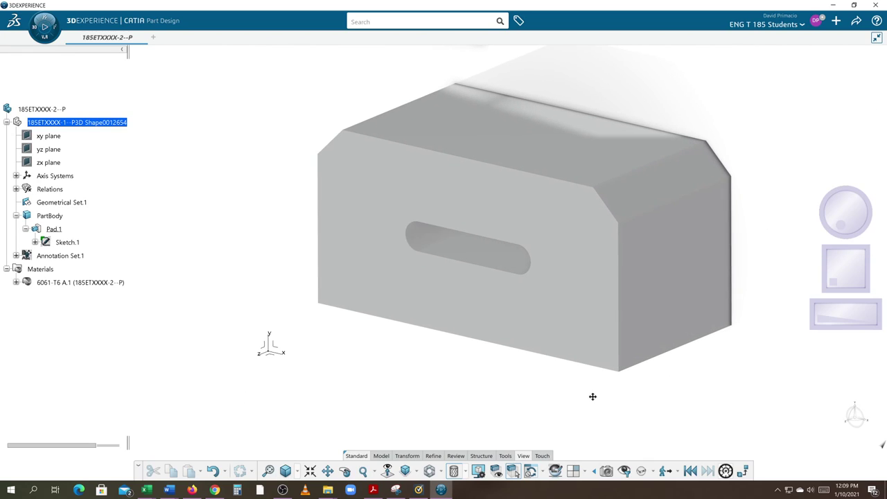
{"action": "middle_click_drag", "start_coordinate": [465, 400], "coordinate": [385, 411]}
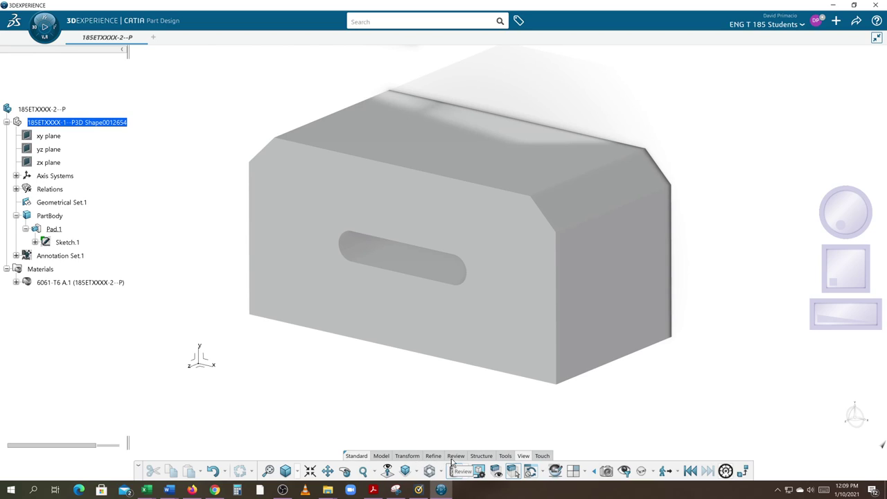
Measure the lower edges of the plate's front and side faces, placing each length label below its edge
{"action": "left_click", "coordinate": [505, 456]}
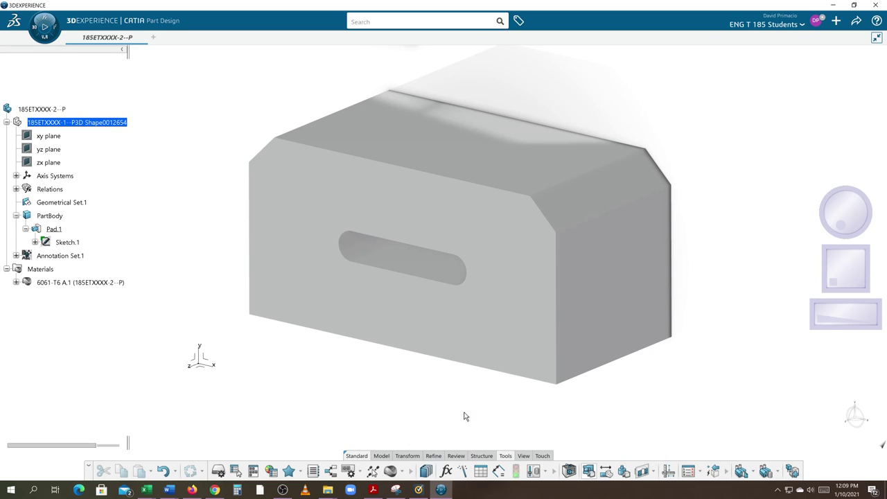
{"action": "left_click", "coordinate": [410, 357]}
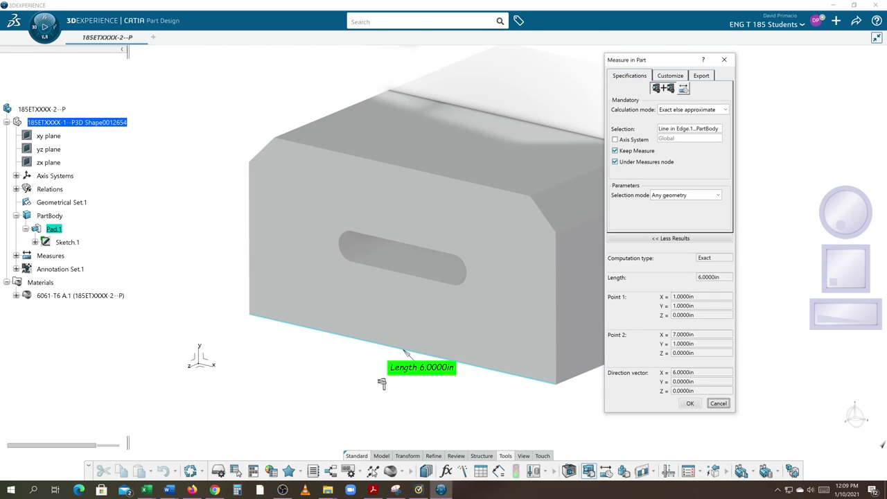
{"action": "left_click", "coordinate": [340, 386]}
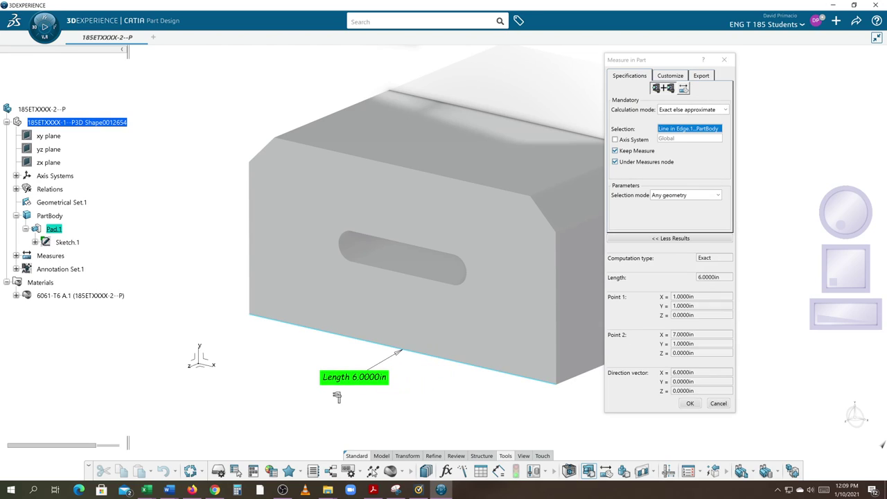
{"action": "middle_click_drag", "start_coordinate": [401, 393], "coordinate": [301, 375]}
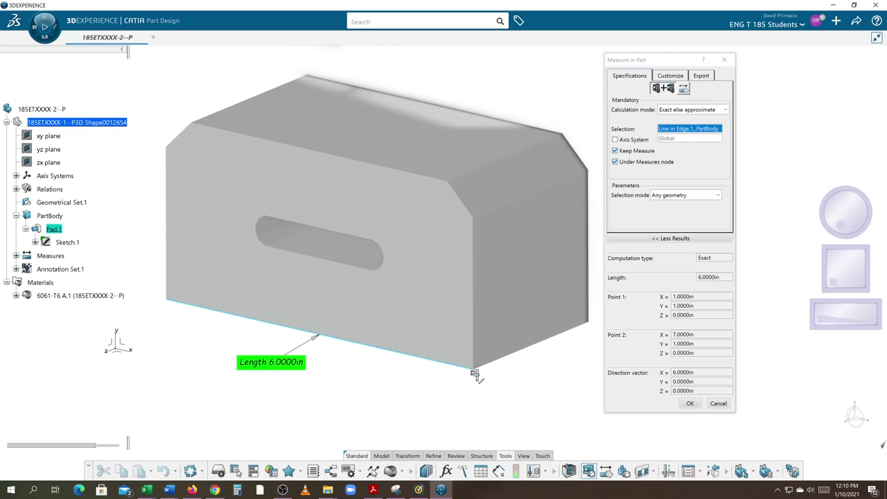
{"action": "left_click", "coordinate": [519, 354]}
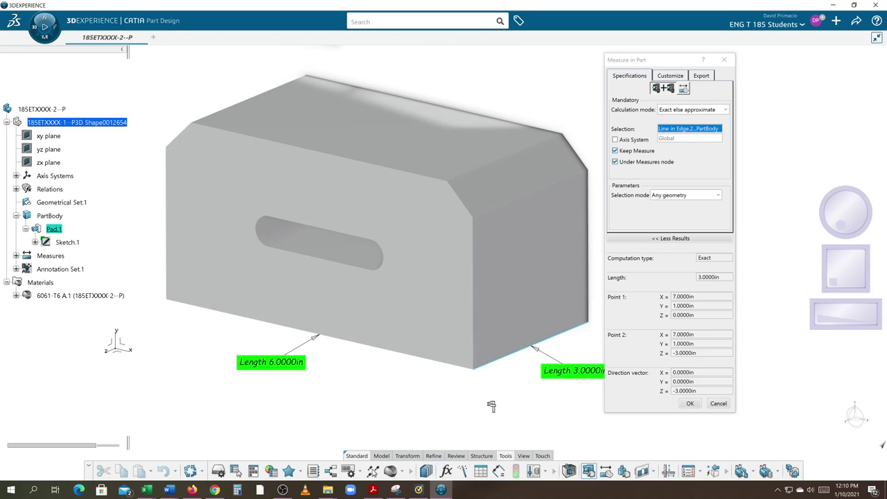
{"action": "scroll", "coordinate": [432, 409], "scroll_direction": "down", "scroll_amount": 3}
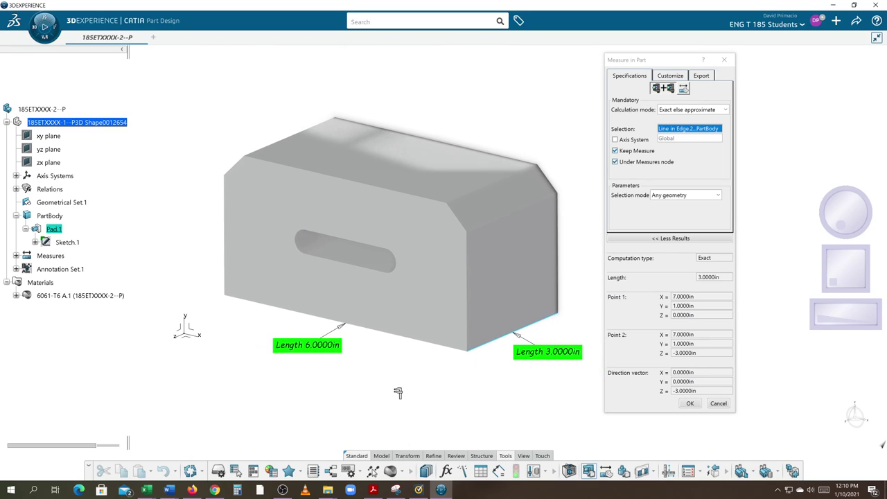
Measure the diameter of the slot's rounded end on the front face and keep all the measures
{"action": "left_click", "coordinate": [298, 242]}
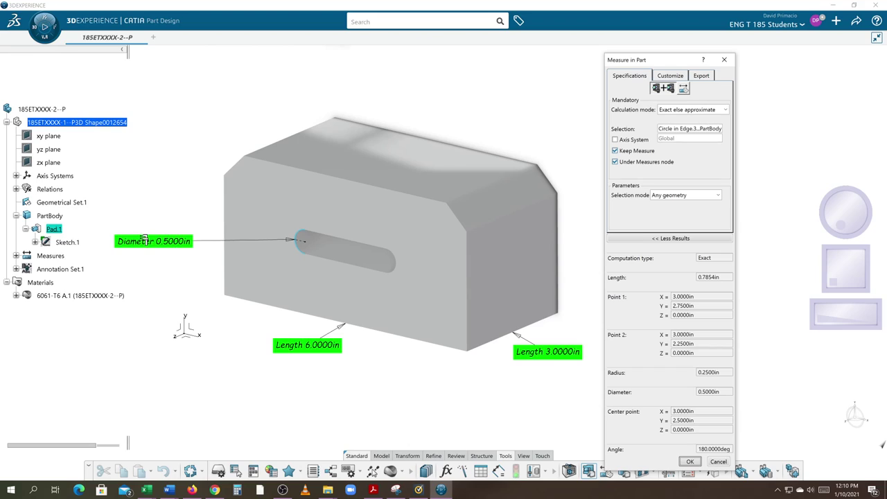
{"action": "left_click", "coordinate": [143, 226]}
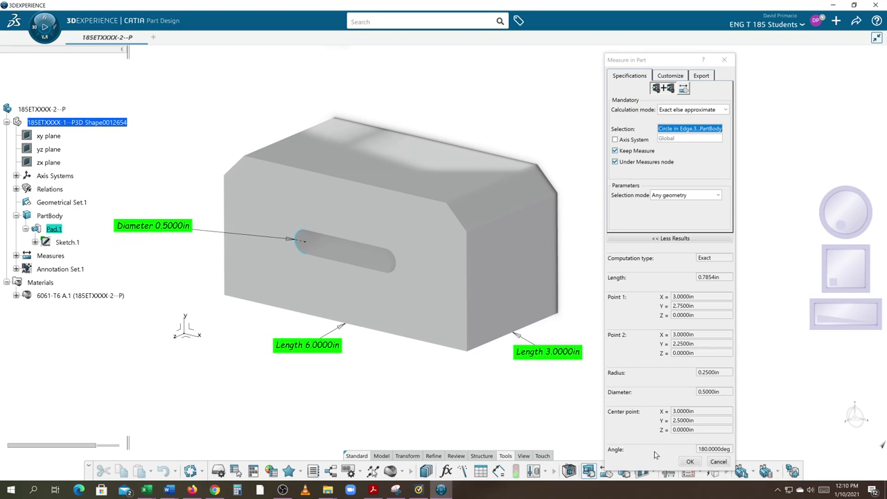
{"action": "left_click", "coordinate": [689, 461]}
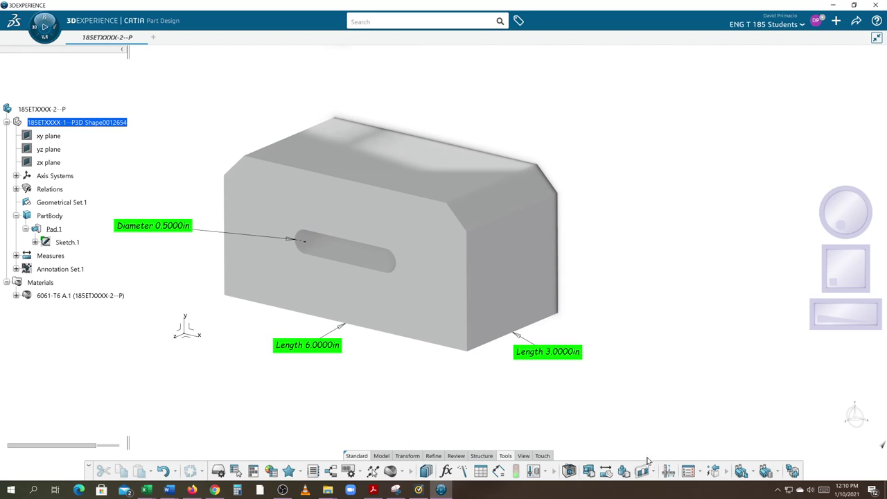
Measure the minimum distance between the plate's bottom and top faces, place its label beyond the upper edge and keep the measure
{"action": "middle_click_drag", "start_coordinate": [559, 438], "coordinate": [592, 426]}
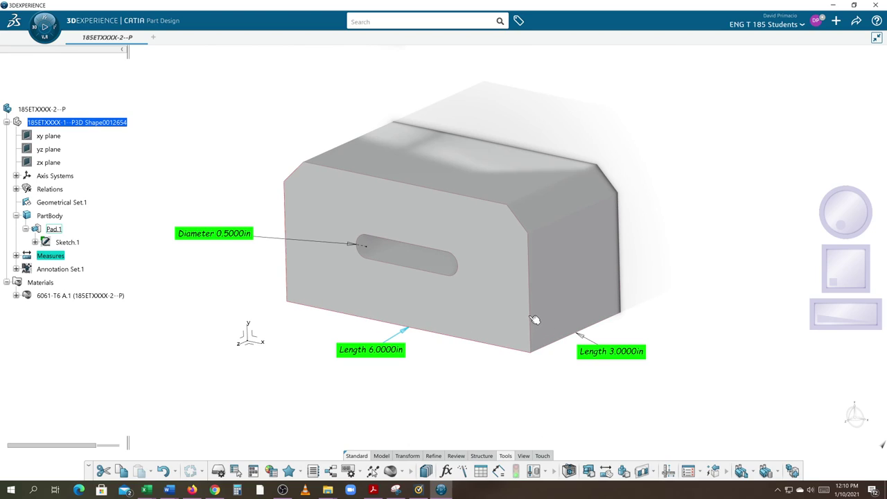
{"action": "left_click", "coordinate": [607, 472]}
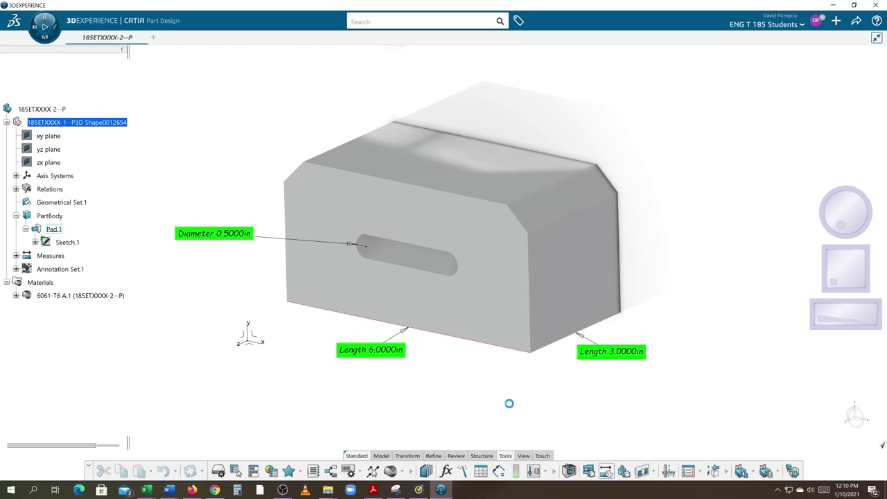
{"action": "middle_click_drag", "start_coordinate": [466, 404], "coordinate": [433, 243]}
{"action": "left_click", "coordinate": [483, 263]}
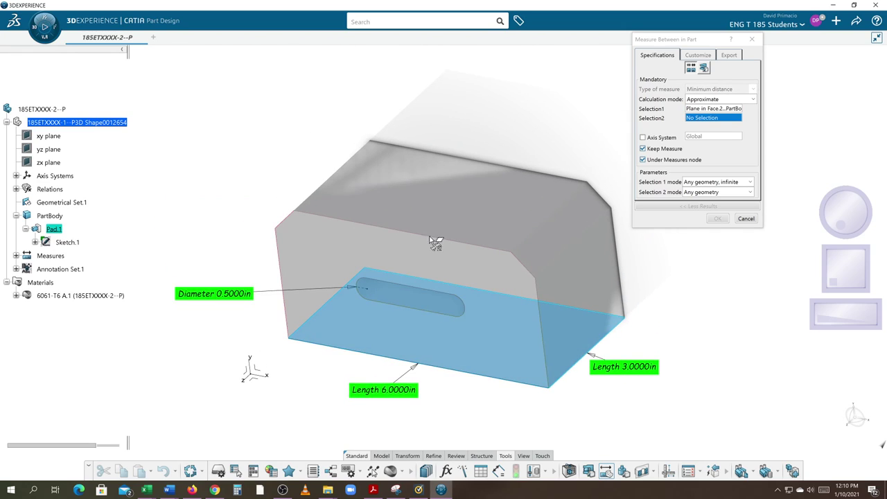
{"action": "left_click", "coordinate": [467, 189]}
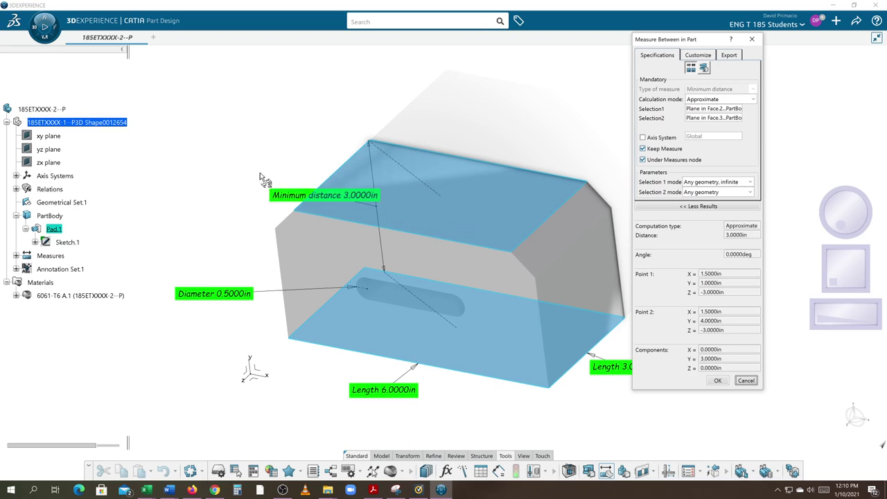
{"action": "left_click_drag", "start_coordinate": [262, 179], "coordinate": [198, 122]}
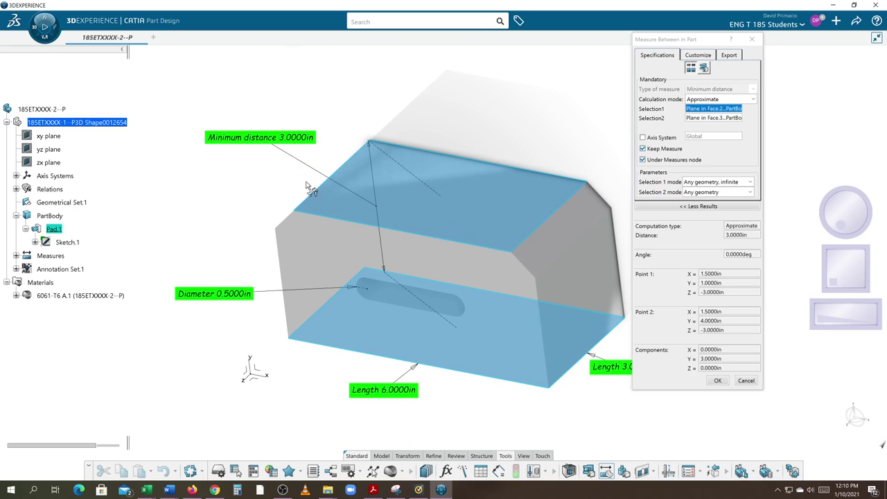
{"action": "left_click", "coordinate": [717, 380]}
Check the plate size and slot specifications on the assignment page in Firefox, and return to the CATIA model
{"action": "middle_click_drag", "start_coordinate": [444, 424], "coordinate": [592, 400]}
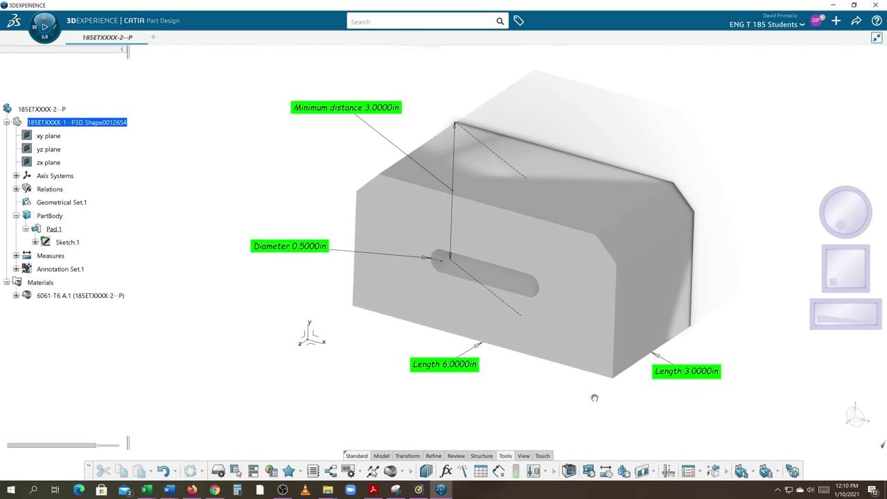
{"action": "middle_click", "coordinate": [593, 395]}
{"action": "middle_click_drag", "start_coordinate": [434, 378], "coordinate": [474, 445]}
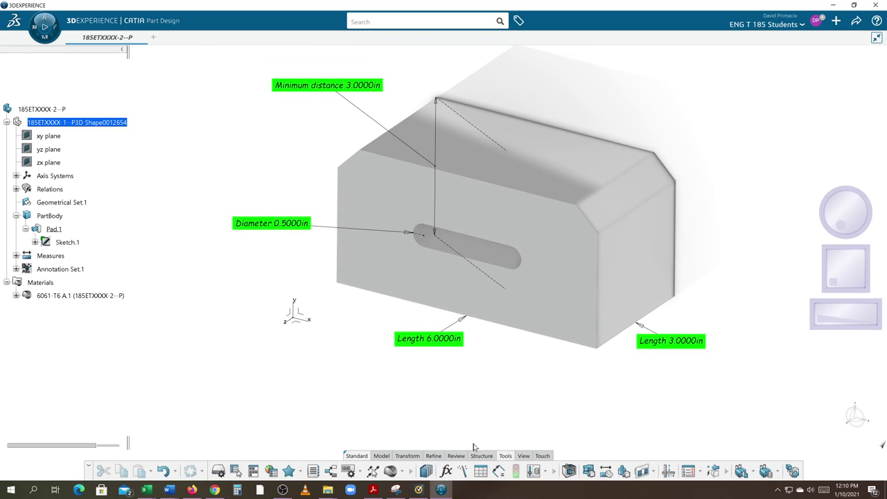
{"action": "middle_click_drag", "start_coordinate": [446, 403], "coordinate": [448, 405]}
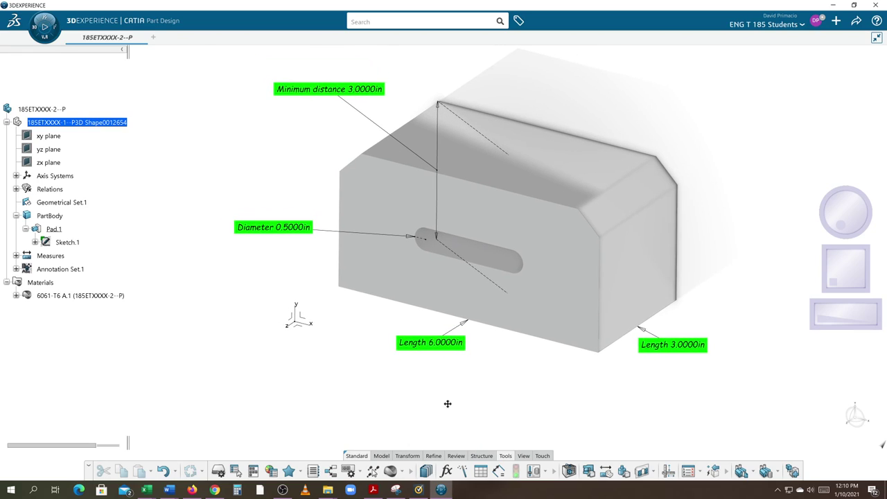
{"action": "left_click", "coordinate": [194, 490]}
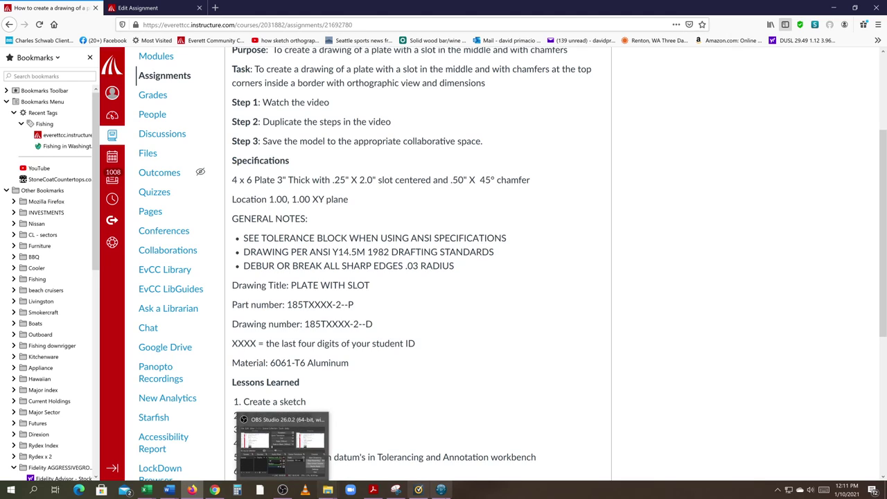
{"action": "left_click", "coordinate": [414, 447]}
{"action": "middle_click_drag", "start_coordinate": [492, 413], "coordinate": [455, 421]}
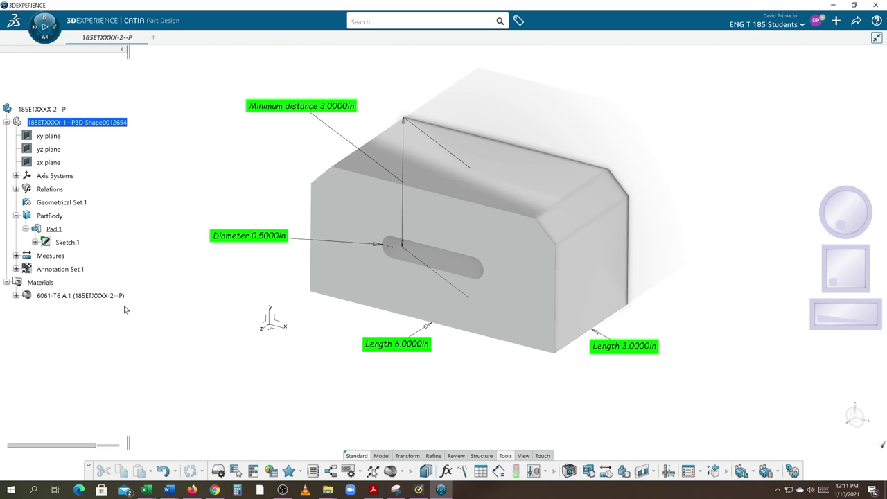
{"action": "middle_click_drag", "start_coordinate": [195, 319], "coordinate": [192, 310]}
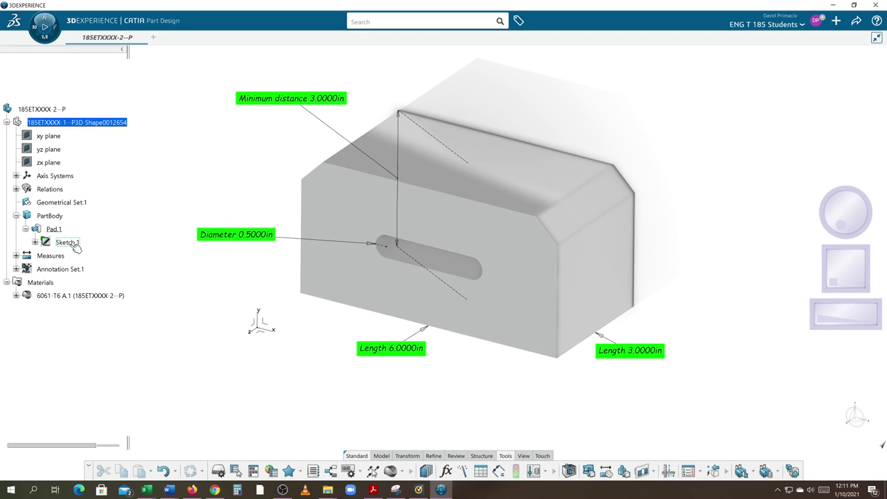
Hide the Measures group and open the pad's Sketch.1 for editing
{"action": "right_click", "coordinate": [61, 258]}
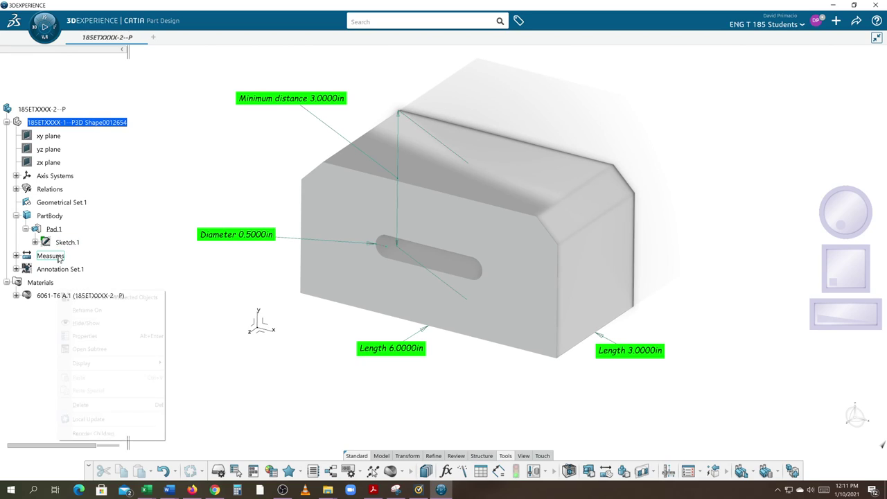
{"action": "left_click", "coordinate": [67, 323]}
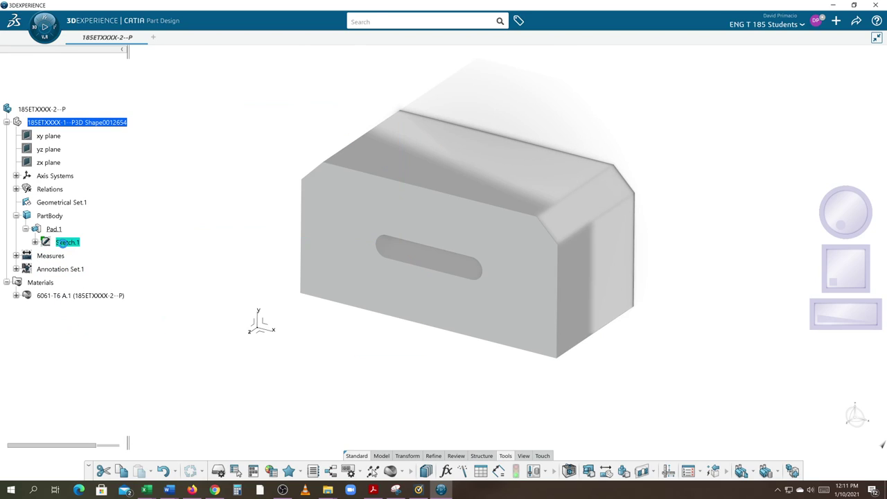
{"action": "double_click", "coordinate": [64, 243]}
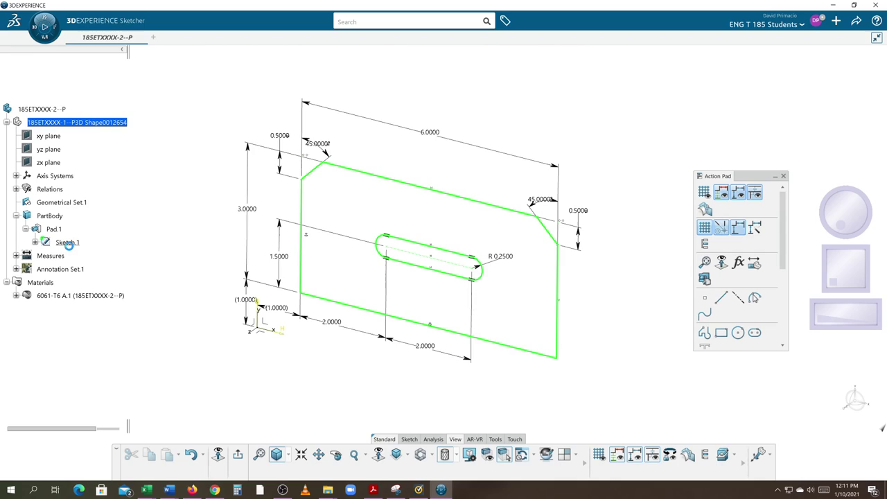
Set the plate profile's overall height to 4 in and the slot centreline's height above the lower edge to 2 in
{"action": "double_click", "coordinate": [244, 209]}
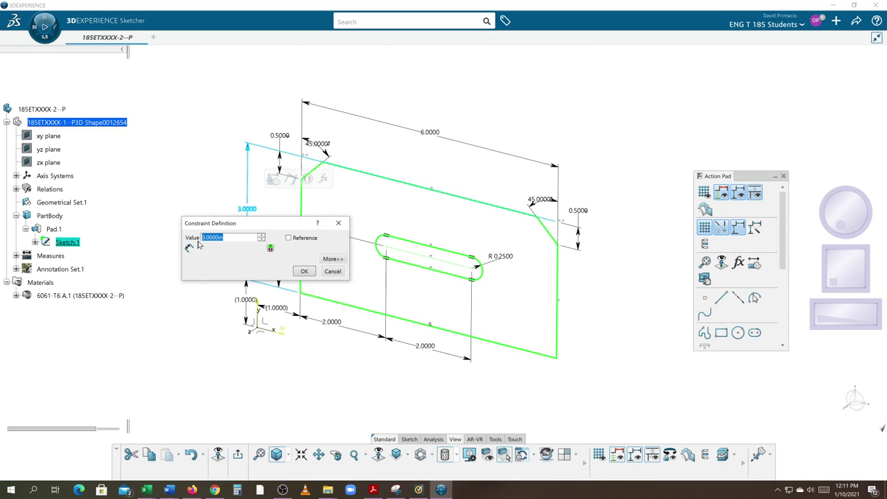
{"action": "type", "text": "4"}
{"action": "key", "text": "Return"}
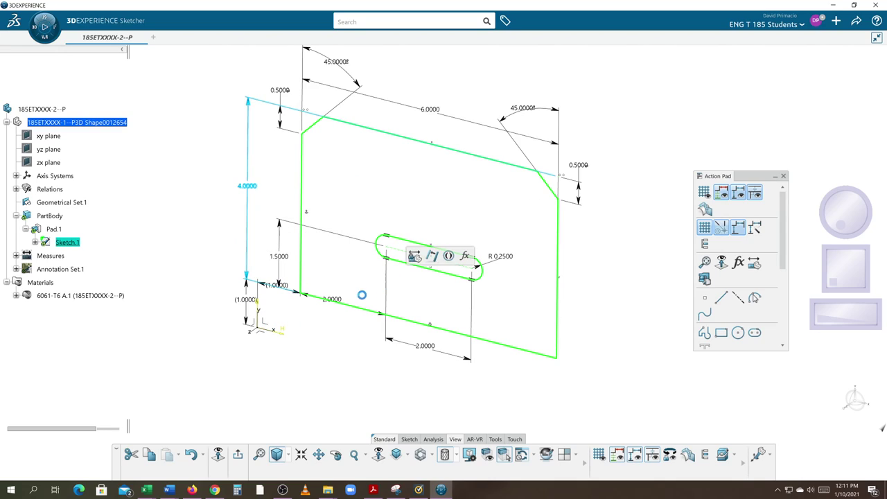
{"action": "double_click", "coordinate": [289, 258]}
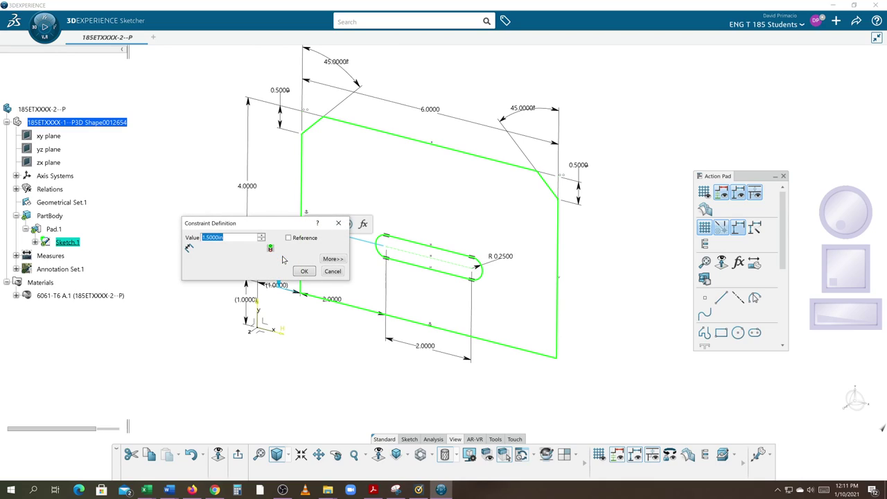
{"action": "type", "text": "2"}
{"action": "key", "text": "Return"}
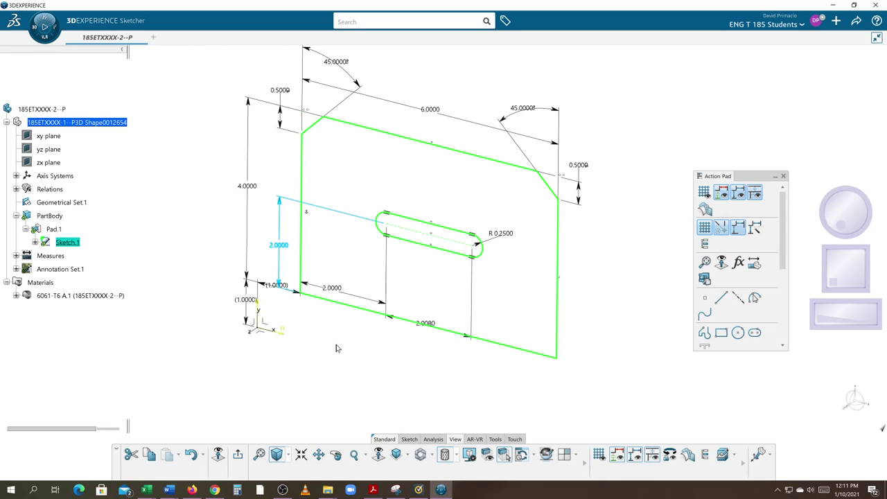
Reposition the horizontal slot dimensions and the 1 in horizontal origin offset in a row below the plate's lower edge
{"action": "middle_click_drag", "start_coordinate": [320, 355], "coordinate": [367, 334]}
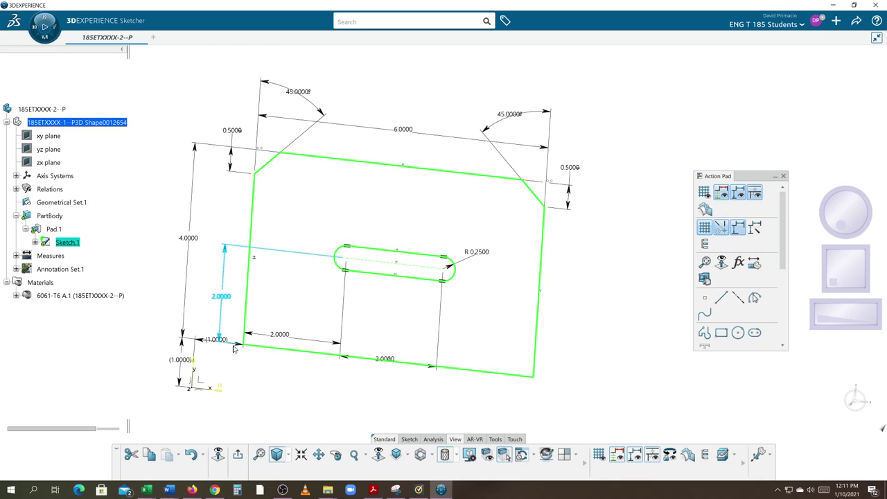
{"action": "left_click", "coordinate": [254, 374]}
{"action": "left_click", "coordinate": [419, 367]}
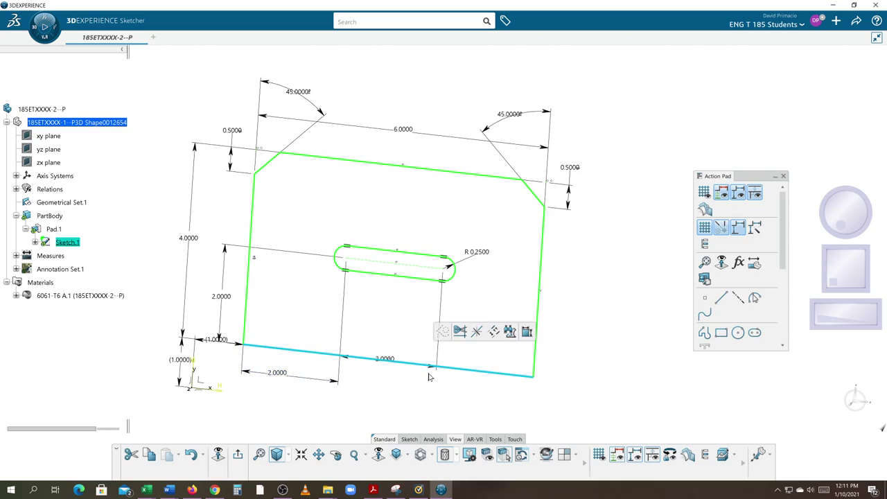
{"action": "left_click", "coordinate": [430, 372]}
{"action": "left_click", "coordinate": [434, 369]}
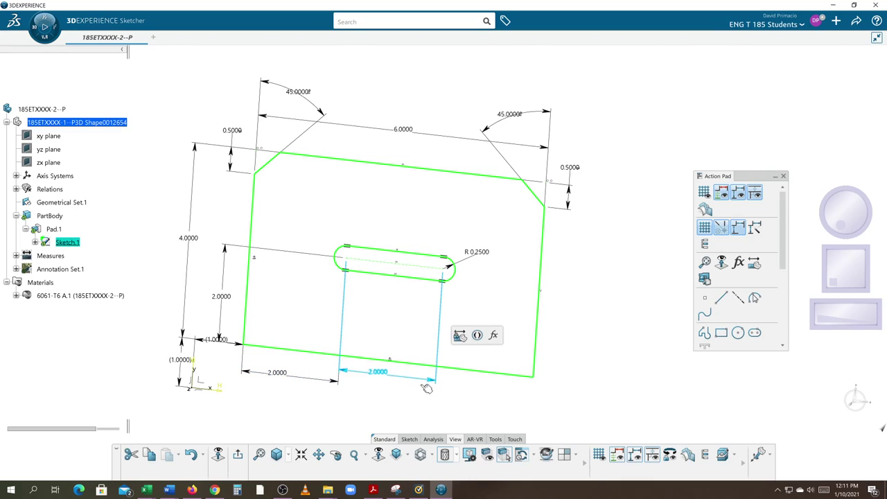
{"action": "left_click", "coordinate": [426, 394]}
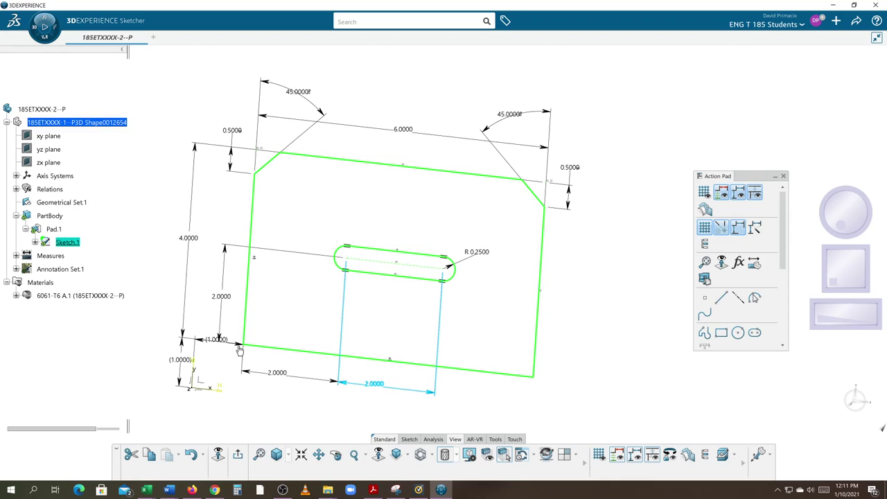
{"action": "left_click", "coordinate": [241, 349]}
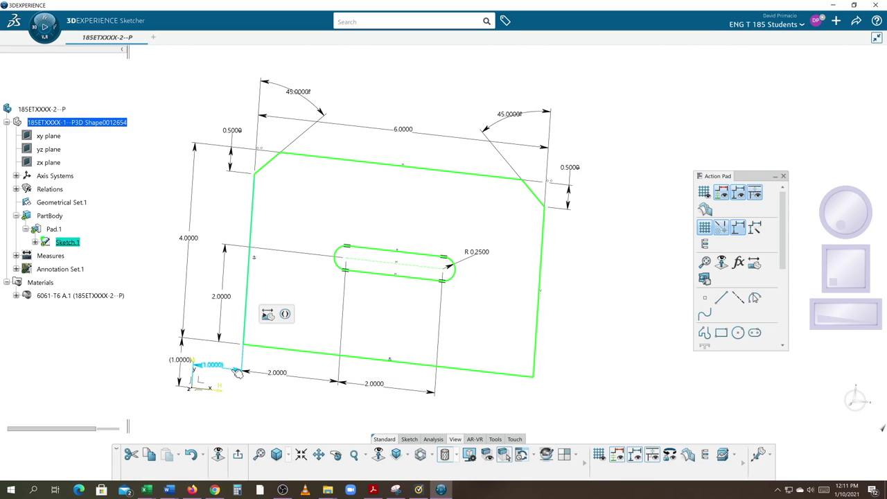
{"action": "left_click", "coordinate": [237, 372]}
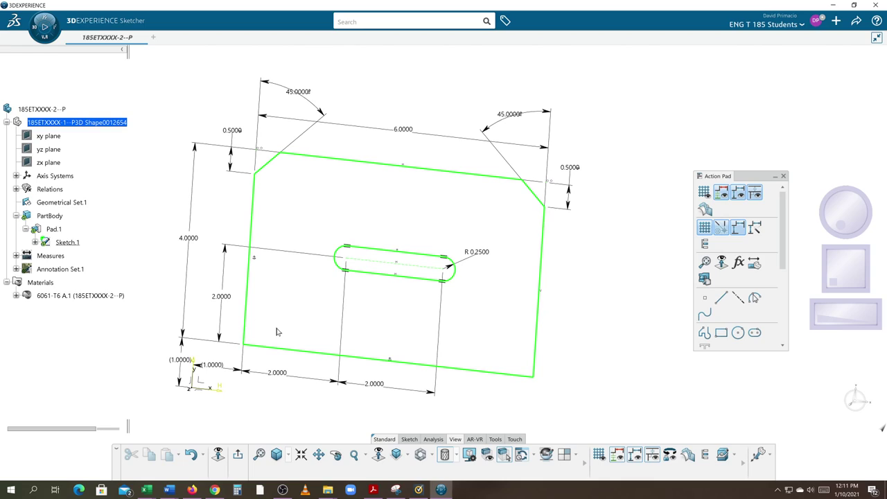
Enable Position sketch plane parallel to screen in the Sketcher preferences and apply the change
{"action": "left_click", "coordinate": [802, 26]}
{"action": "left_click", "coordinate": [817, 22]}
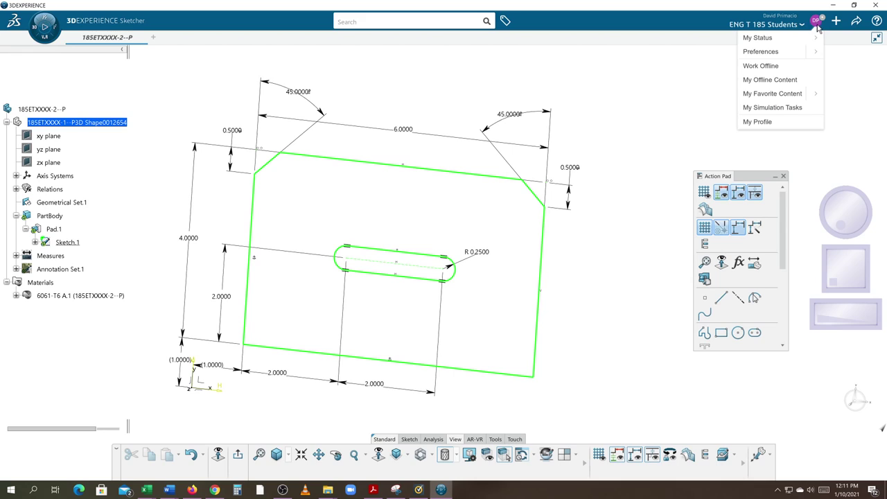
{"action": "left_click", "coordinate": [815, 51]}
{"action": "left_click", "coordinate": [794, 53]}
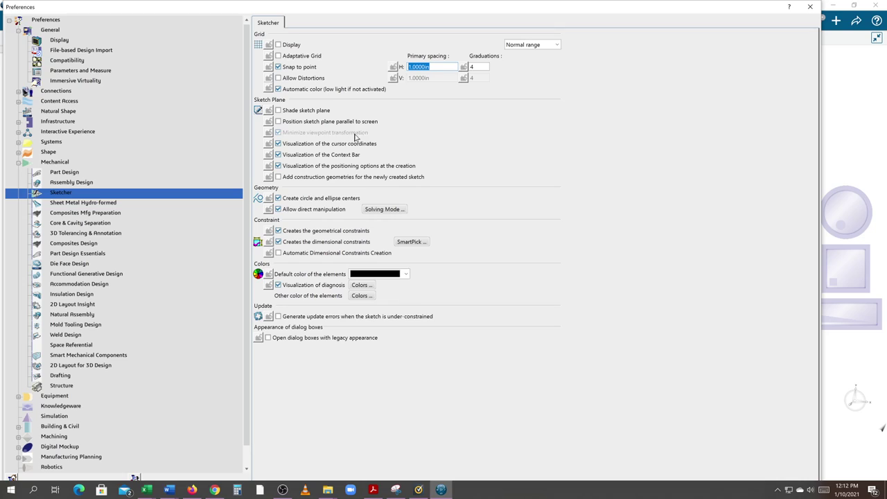
{"action": "left_click", "coordinate": [318, 122]}
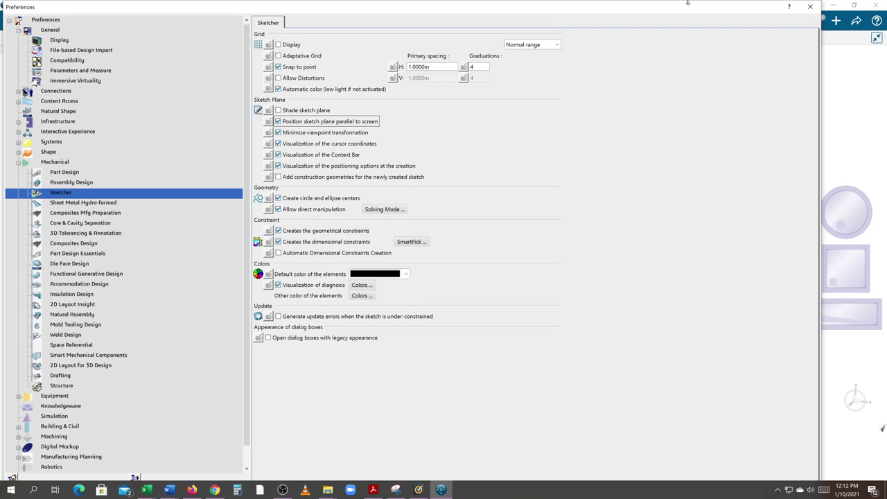
{"action": "left_click_drag", "start_coordinate": [688, 9], "coordinate": [688, 53]}
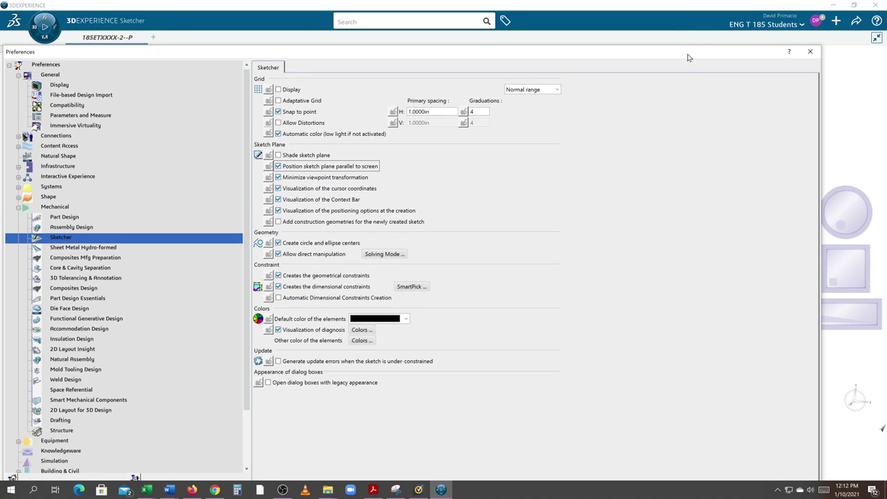
{"action": "left_click", "coordinate": [773, 459]}
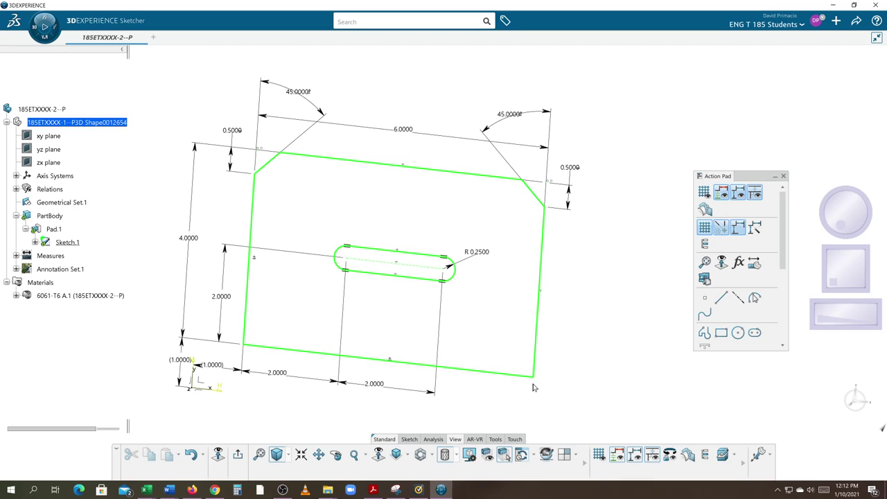
Exit and reopen Sketch.1 to check its screen-parallel orientation, and view it with the plate's long side horizontal
{"action": "left_click", "coordinate": [239, 456]}
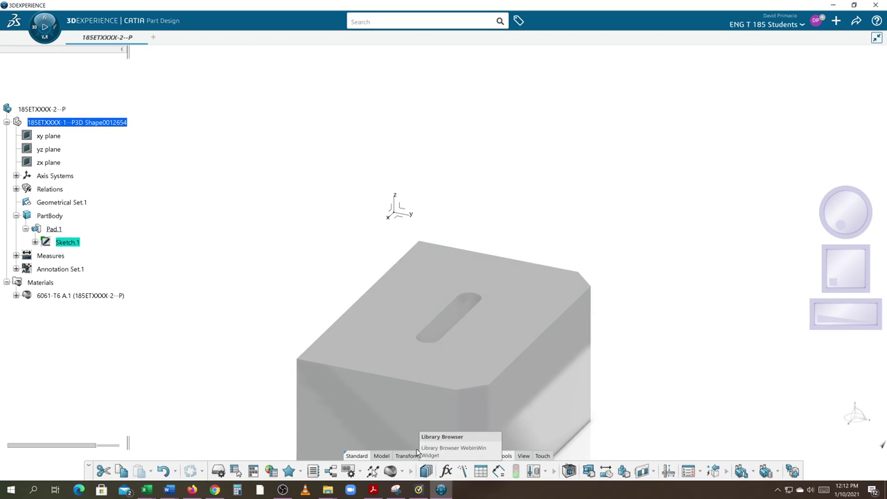
{"action": "double_click", "coordinate": [74, 242]}
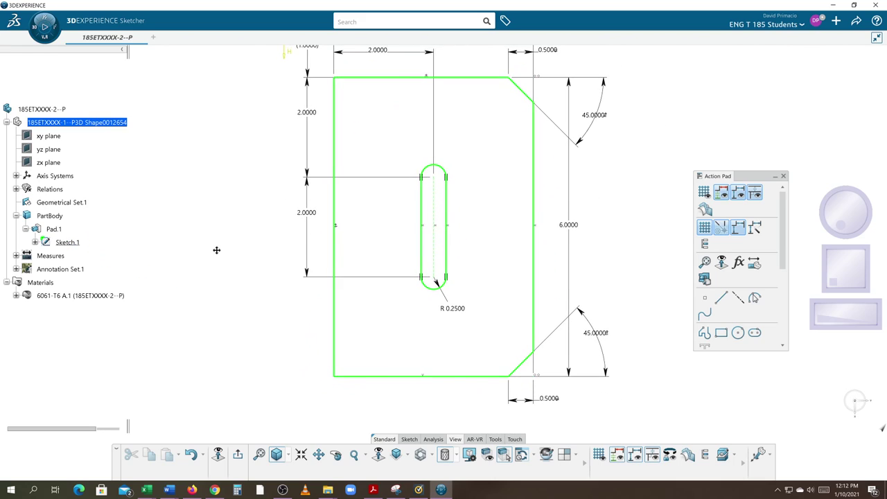
{"action": "left_click", "coordinate": [377, 456]}
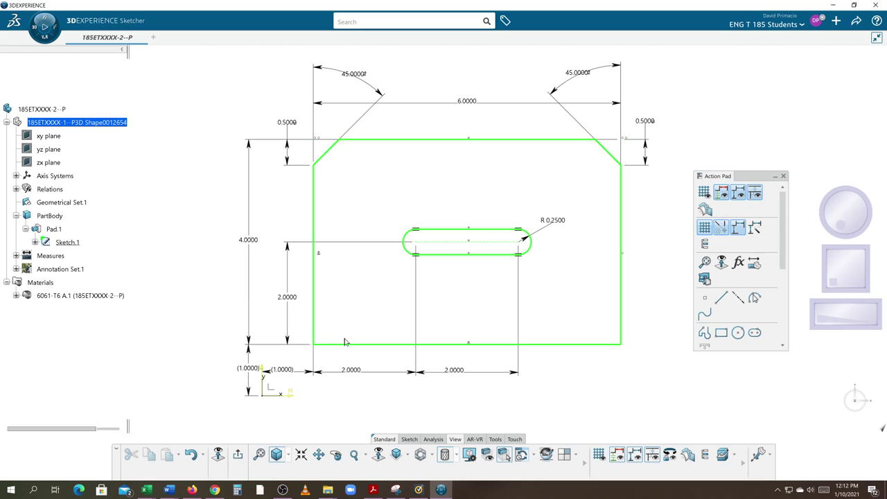
Exit the sketch to the solid plate and show the Measures group again
{"action": "left_click", "coordinate": [239, 456]}
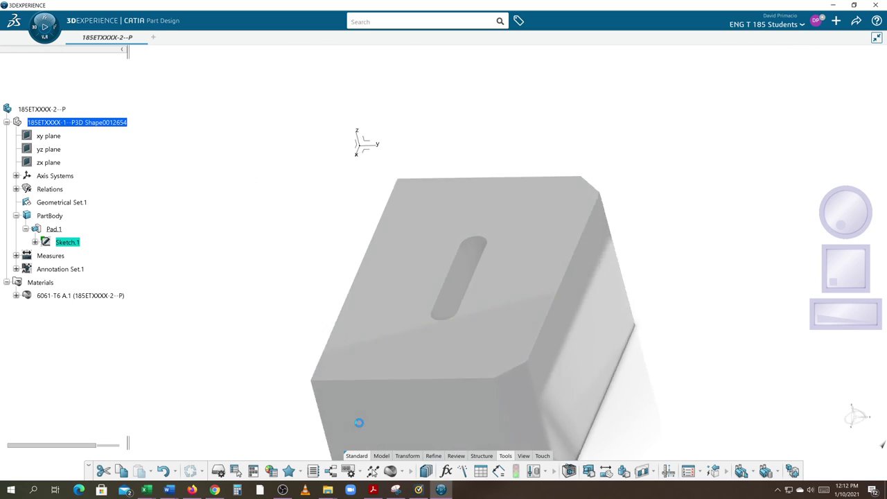
{"action": "left_click", "coordinate": [607, 407]}
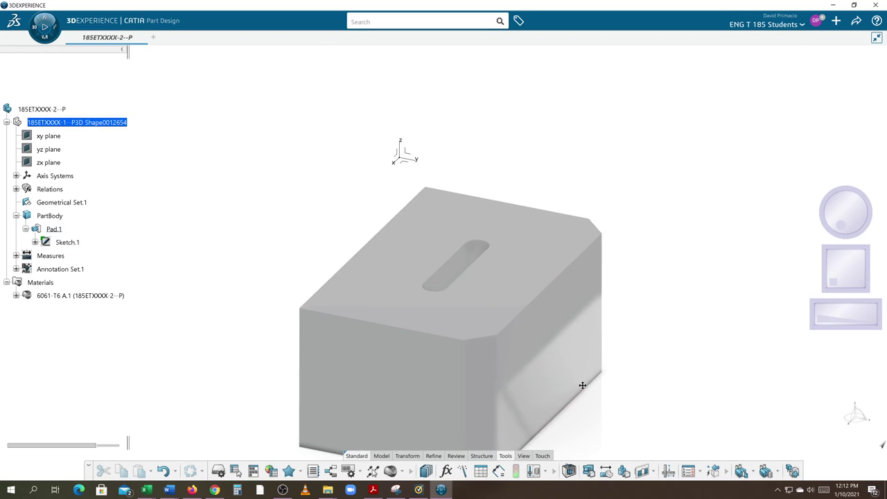
{"action": "right_click", "coordinate": [56, 256]}
{"action": "left_click", "coordinate": [76, 323]}
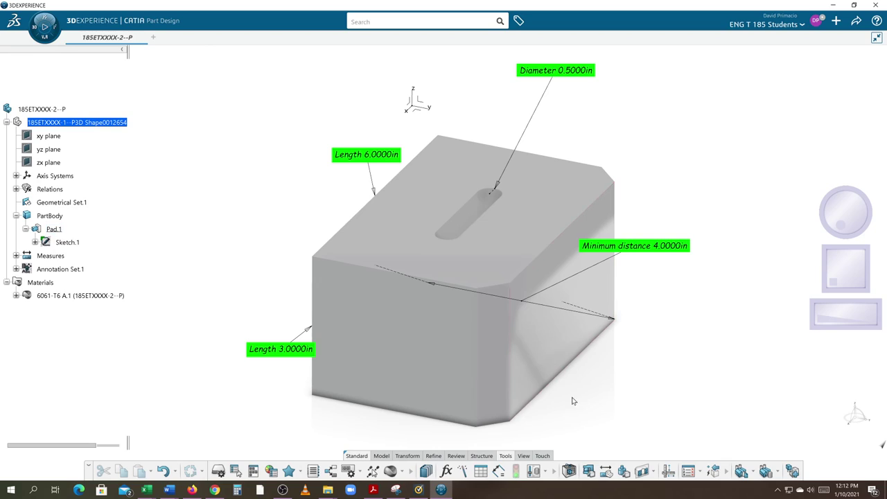
Recall the saved ENG ISO VIEW, then reorient the plate with its slotted face in front and all kept measures in sight
{"action": "left_click", "coordinate": [523, 455]}
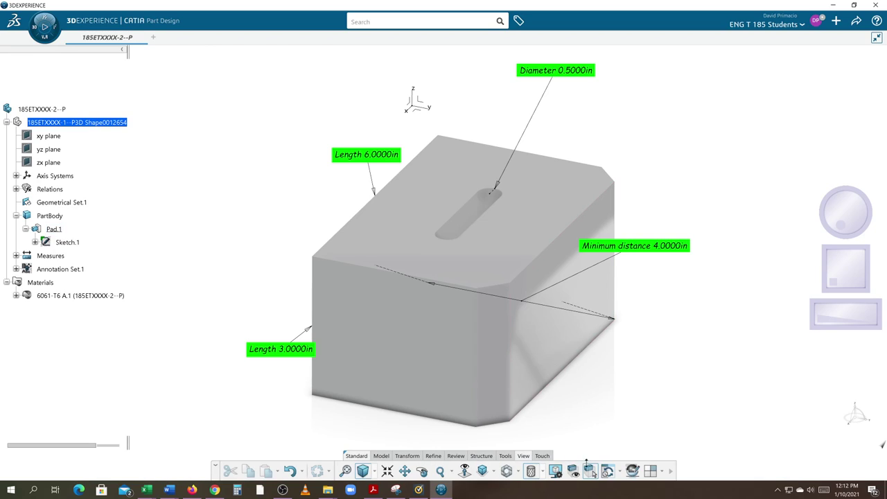
{"action": "left_click", "coordinate": [670, 471]}
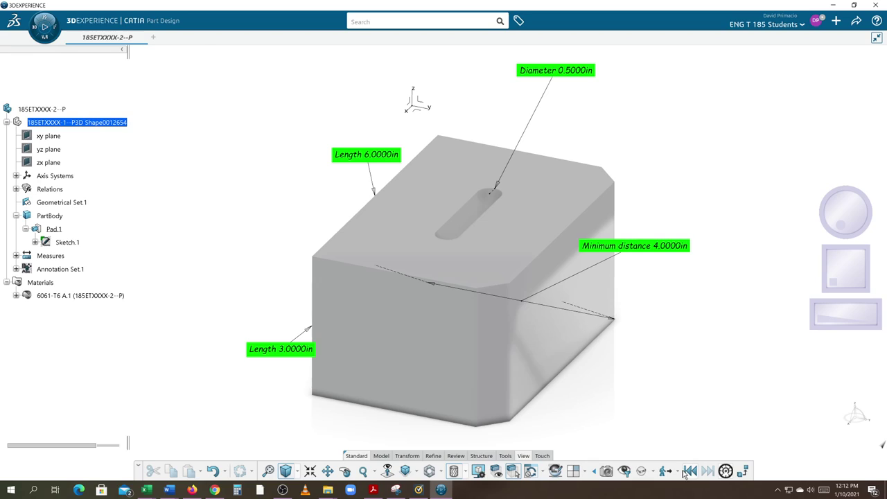
{"action": "left_click", "coordinate": [607, 472]}
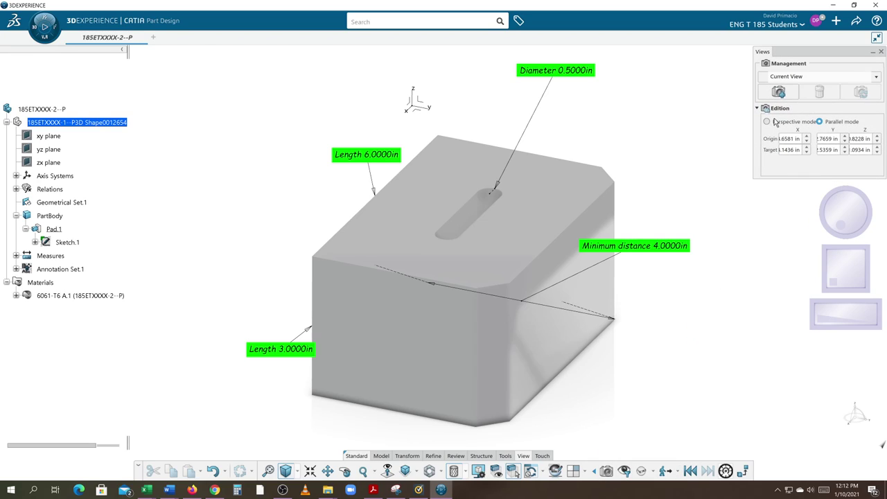
{"action": "left_click", "coordinate": [877, 77]}
{"action": "left_click", "coordinate": [817, 99]}
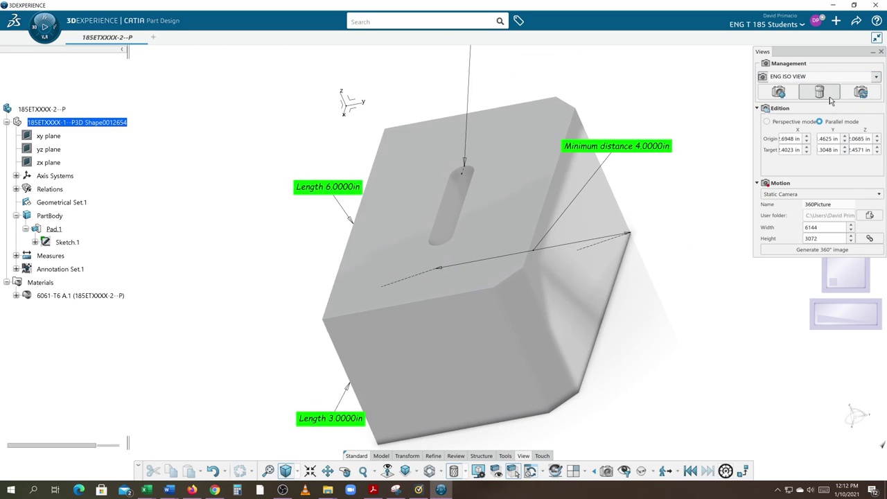
{"action": "left_click", "coordinate": [881, 53]}
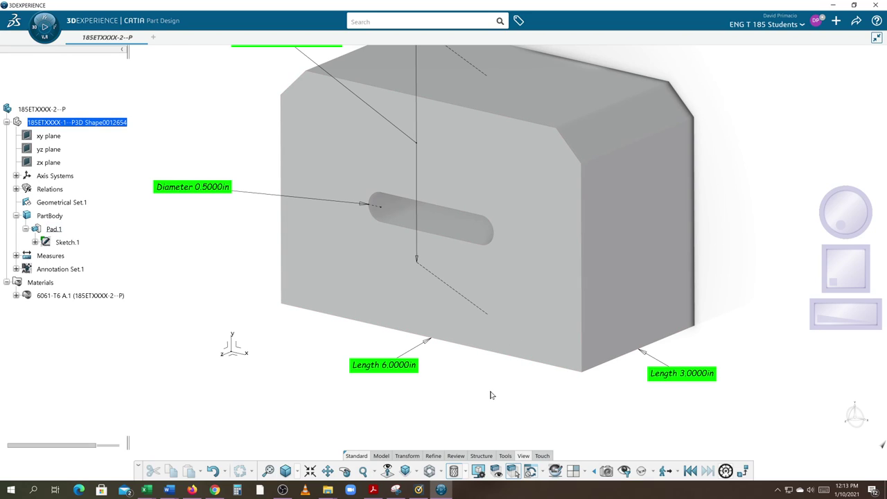
{"action": "scroll", "coordinate": [485, 402], "scroll_direction": "down", "scroll_amount": 6}
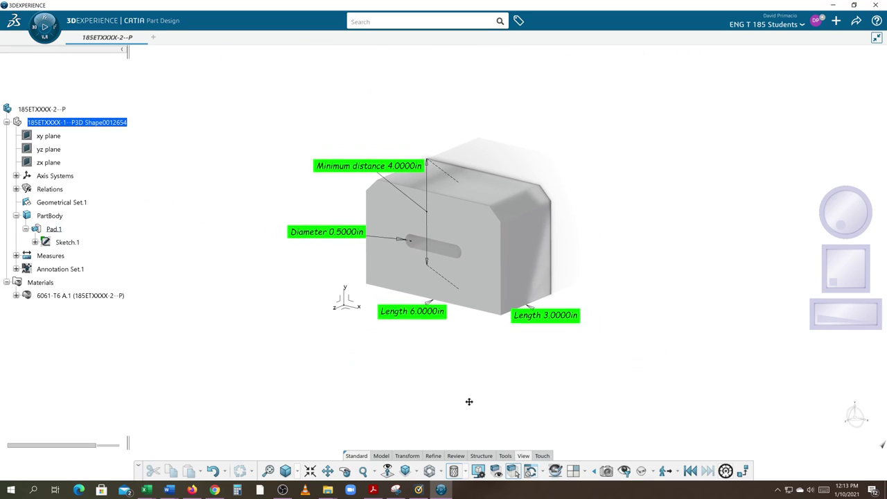
{"action": "scroll", "coordinate": [471, 402], "scroll_direction": "up", "scroll_amount": 6}
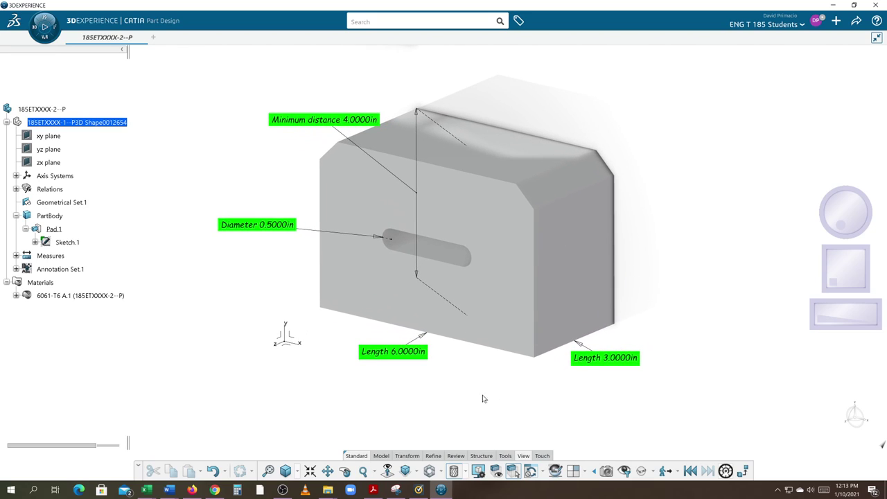
{"action": "middle_click_drag", "start_coordinate": [483, 398], "coordinate": [522, 399]}
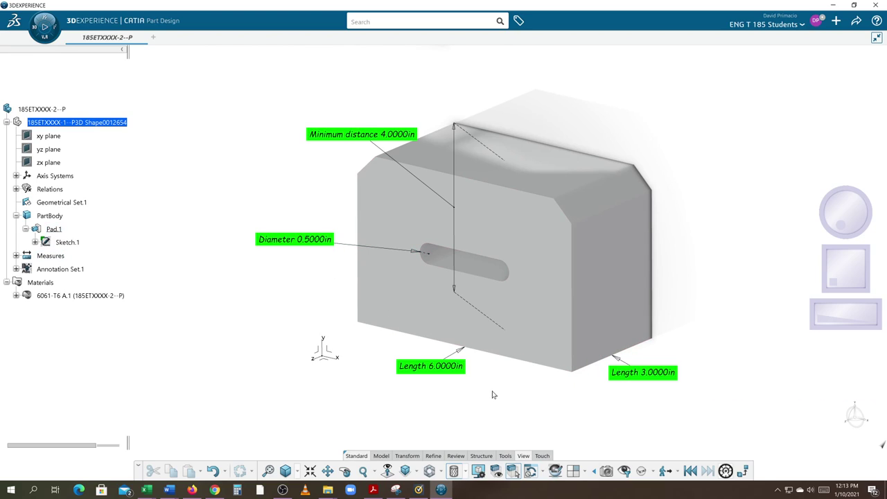
{"action": "left_click", "coordinate": [505, 455]}
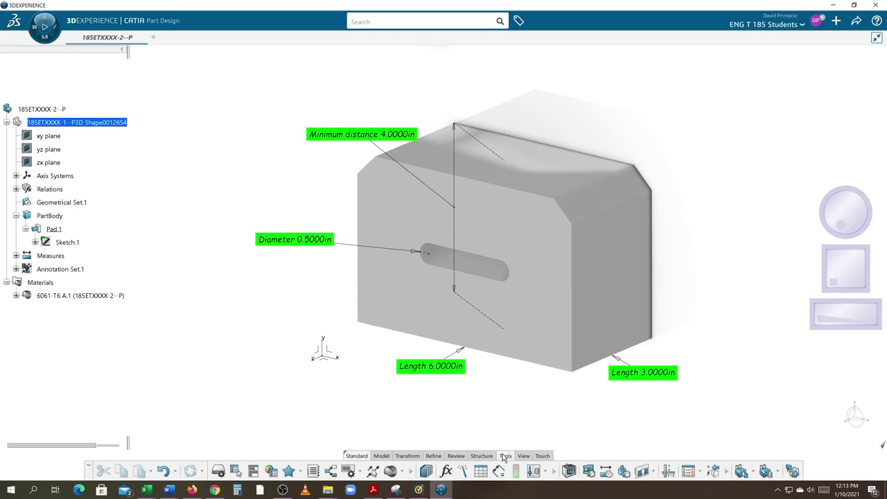
{"action": "left_click", "coordinate": [606, 471]}
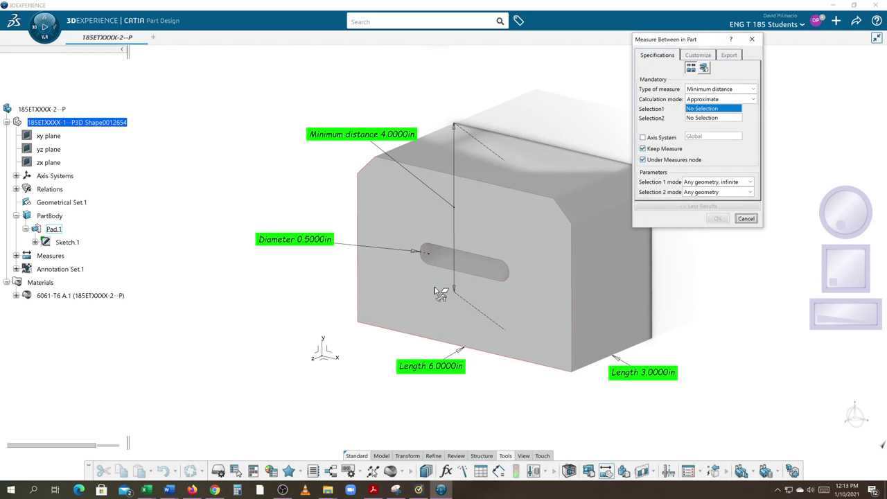
{"action": "scroll", "coordinate": [394, 326], "scroll_direction": "up", "scroll_amount": 5}
{"action": "scroll", "coordinate": [391, 330], "scroll_direction": "up", "scroll_amount": 1}
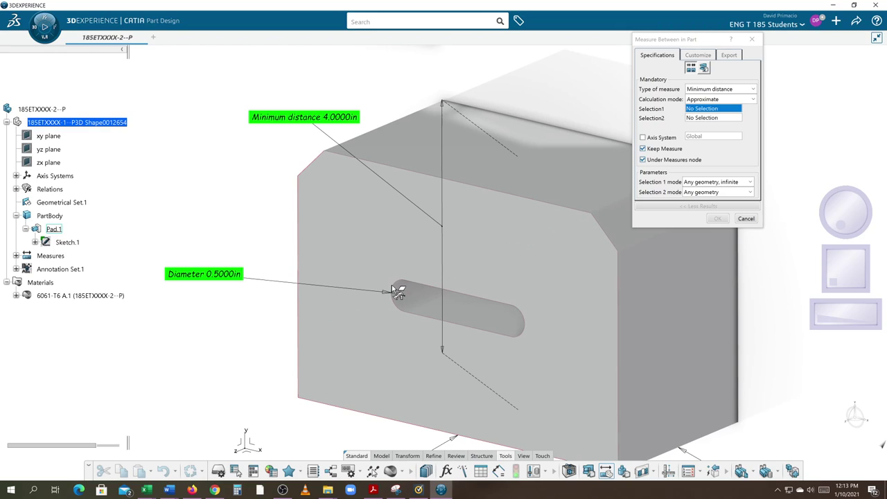
{"action": "mouse_move", "coordinate": [391, 285]}
{"action": "left_click", "coordinate": [472, 318]}
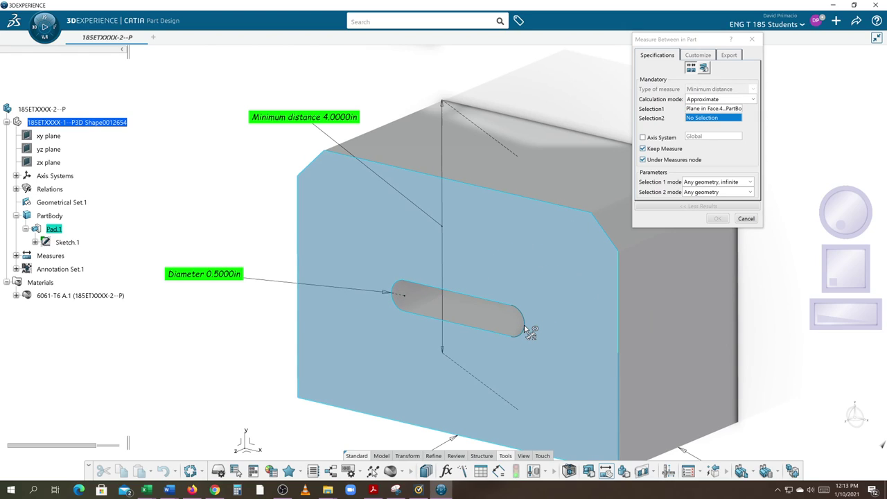
{"action": "mouse_move", "coordinate": [525, 331]}
{"action": "left_click_drag", "start_coordinate": [521, 340], "coordinate": [455, 365]}
{"action": "left_click", "coordinate": [449, 356]}
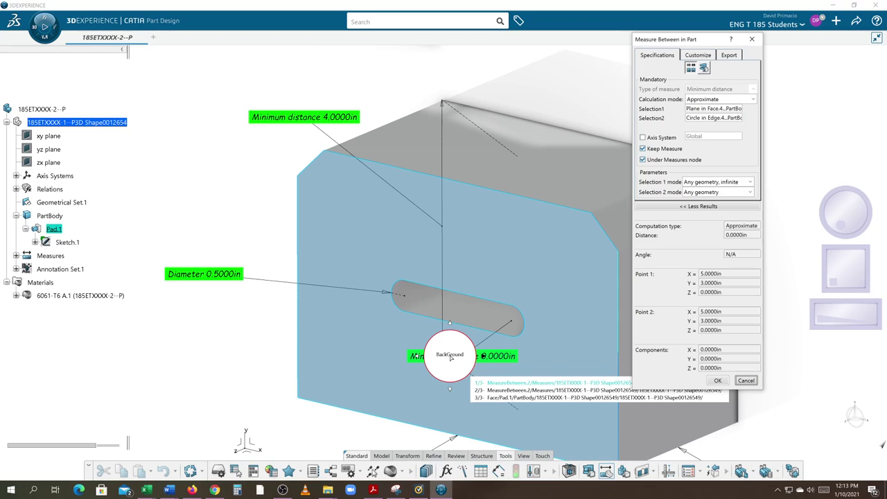
{"action": "left_click_drag", "start_coordinate": [578, 325], "coordinate": [575, 318]}
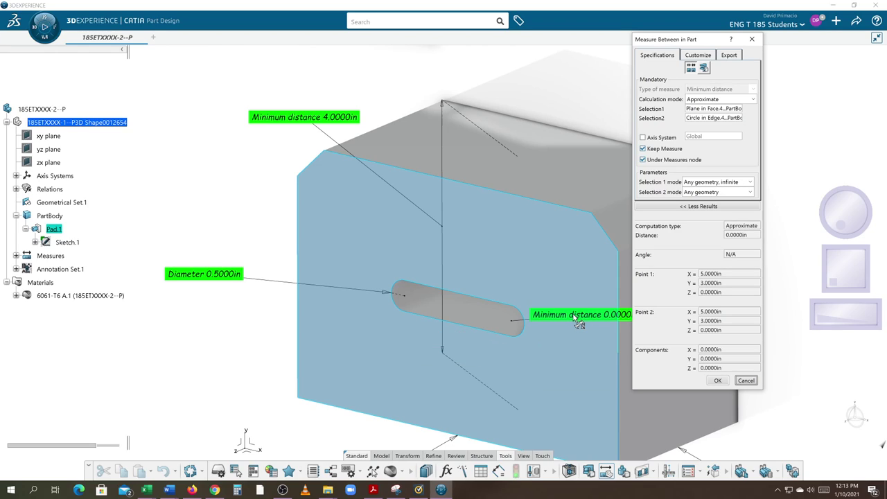
{"action": "left_click", "coordinate": [743, 381]}
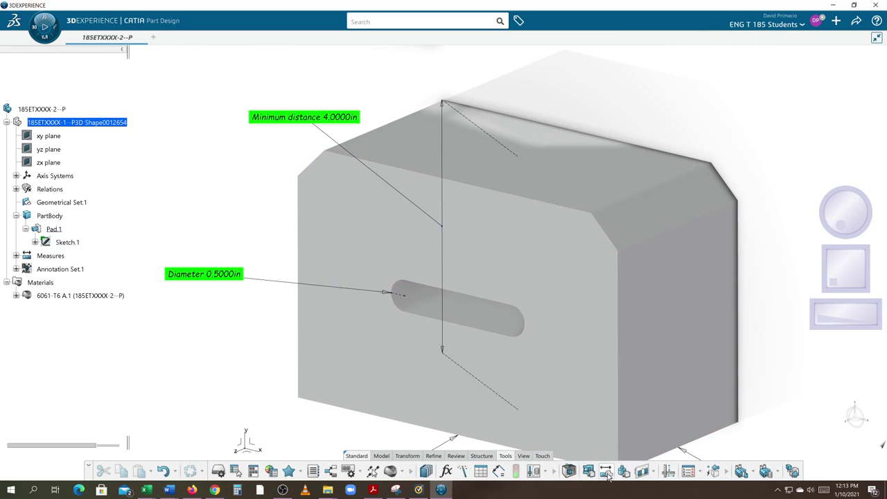
Measure the distance between the slot's two end axes, place the label over the slot, and keep the measure
{"action": "left_click", "coordinate": [402, 296]}
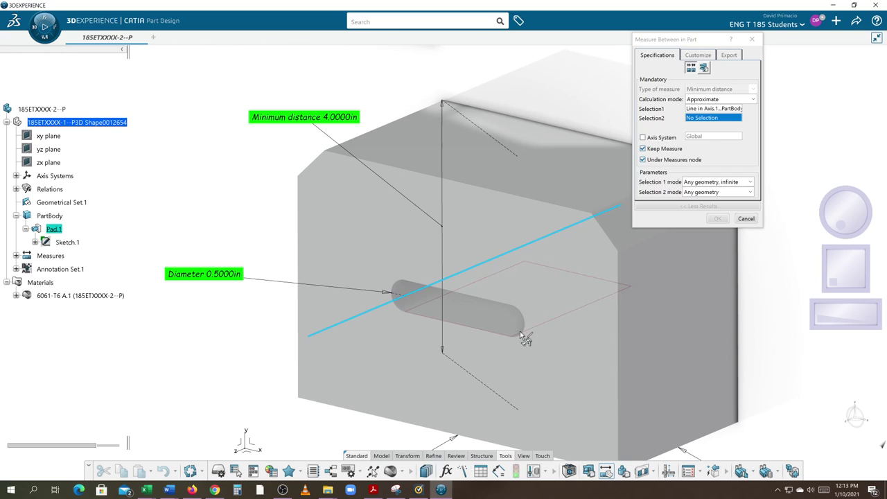
{"action": "middle_click_drag", "start_coordinate": [370, 362], "coordinate": [545, 301]}
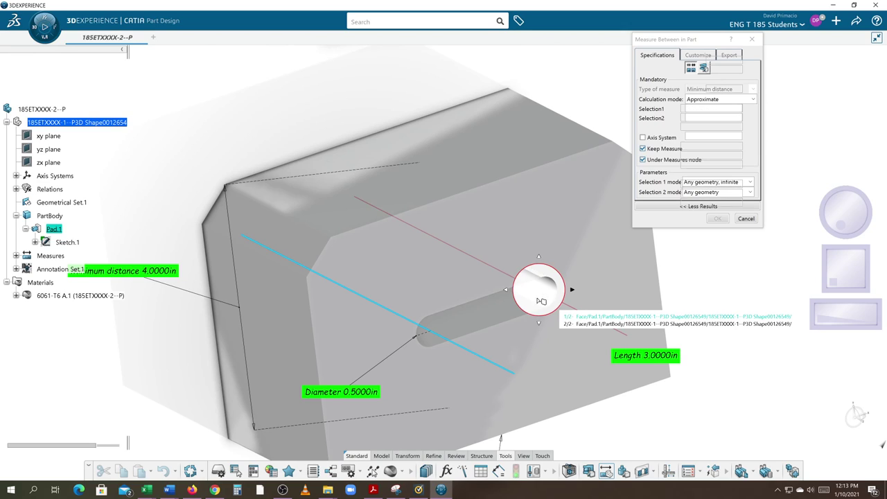
{"action": "left_click", "coordinate": [542, 292]}
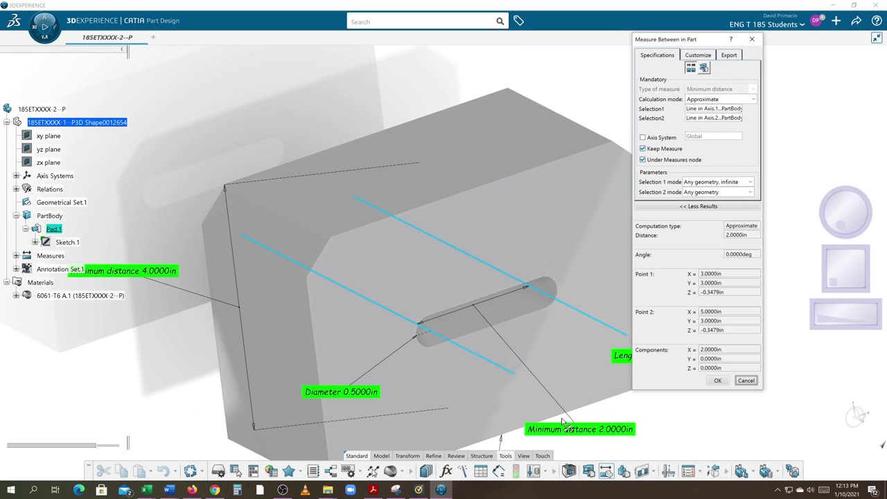
{"action": "middle_click_drag", "start_coordinate": [586, 421], "coordinate": [532, 384]}
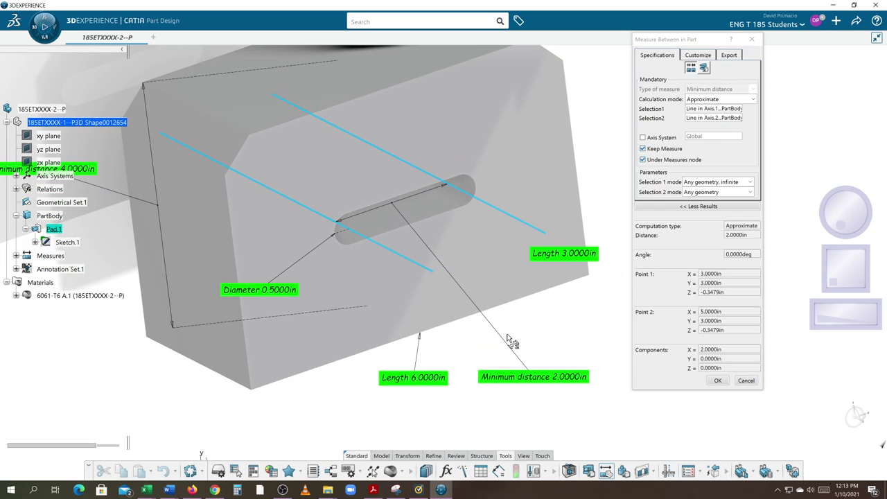
{"action": "left_click_drag", "start_coordinate": [391, 179], "coordinate": [414, 208]}
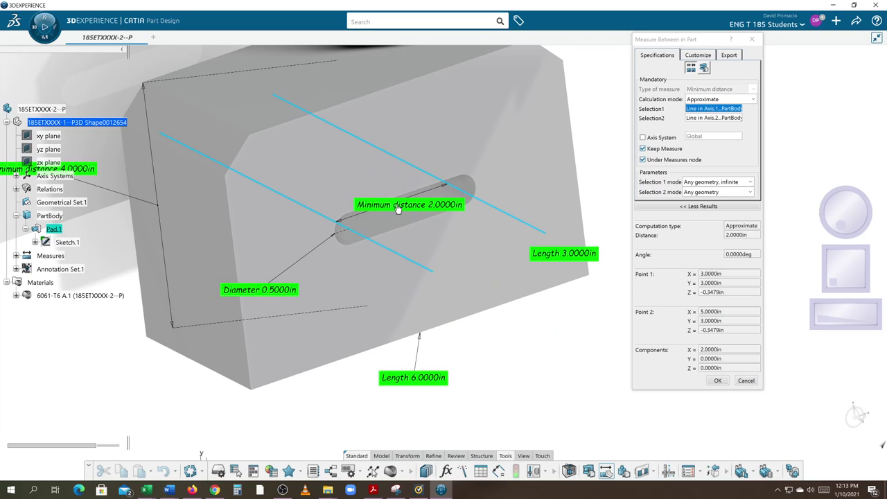
{"action": "left_click", "coordinate": [717, 381]}
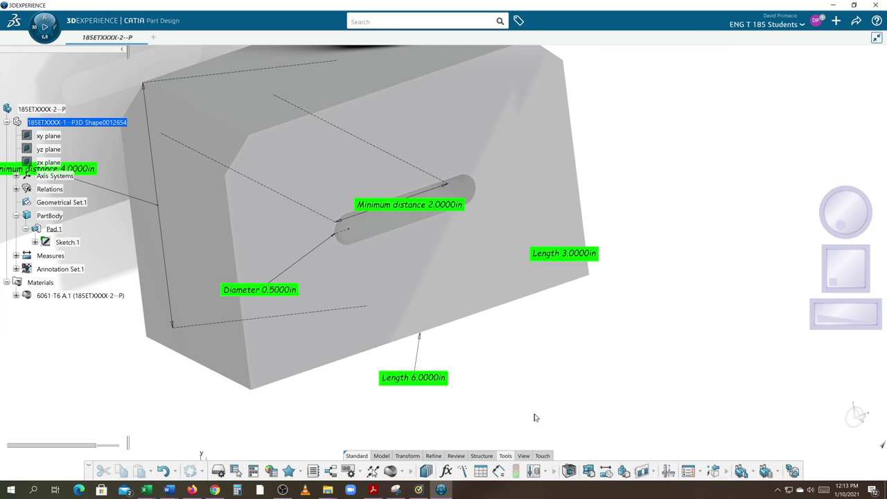
{"action": "middle_click_drag", "start_coordinate": [554, 359], "coordinate": [491, 376]}
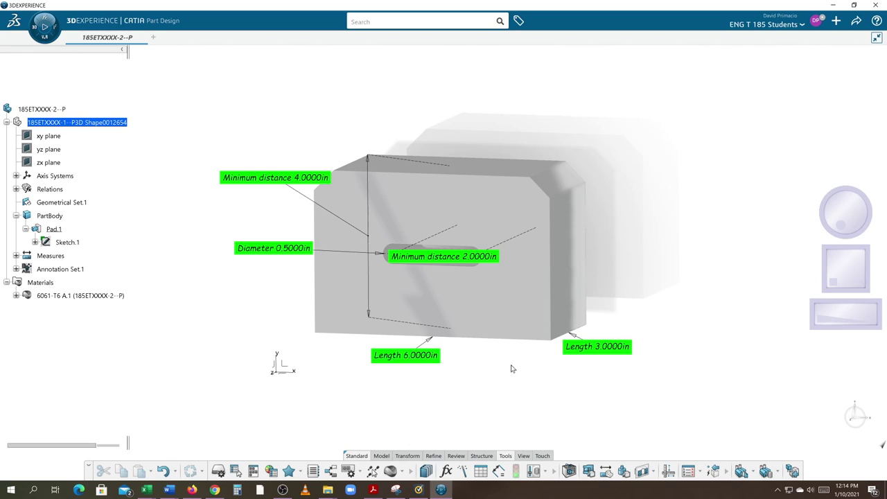
{"action": "middle_click_drag", "start_coordinate": [450, 380], "coordinate": [432, 396]}
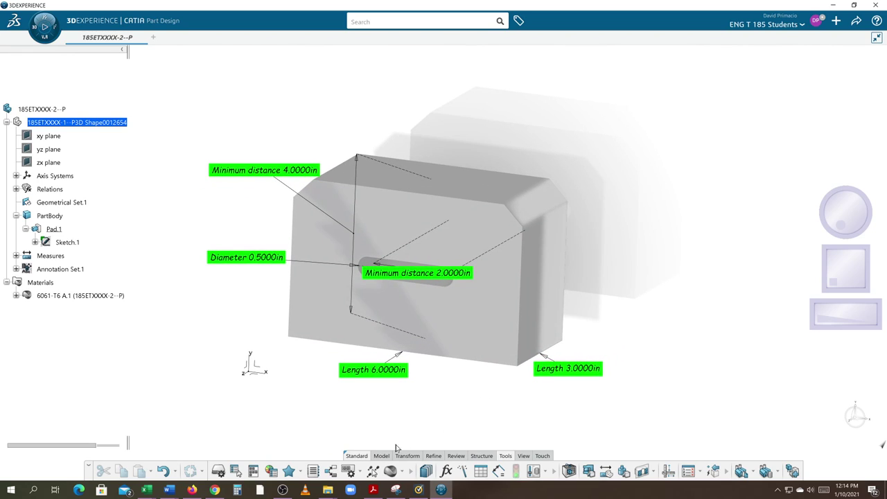
{"action": "left_click", "coordinate": [283, 489]}
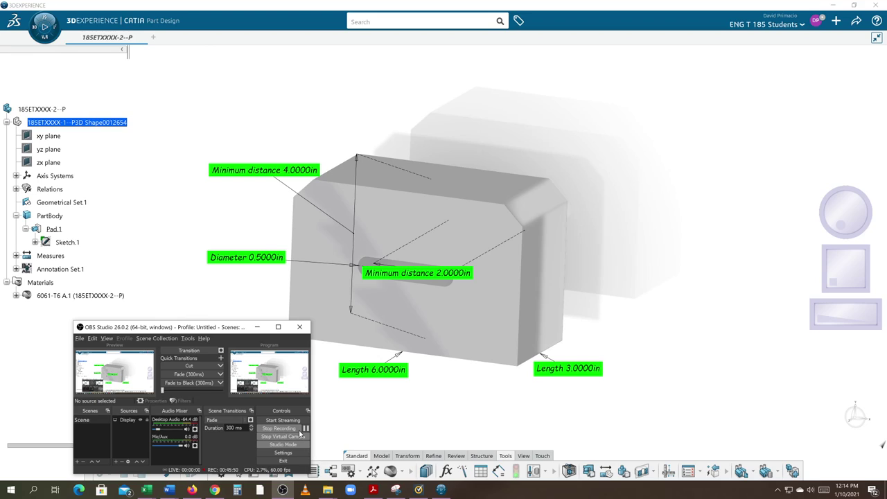
{"action": "left_click", "coordinate": [384, 429]}
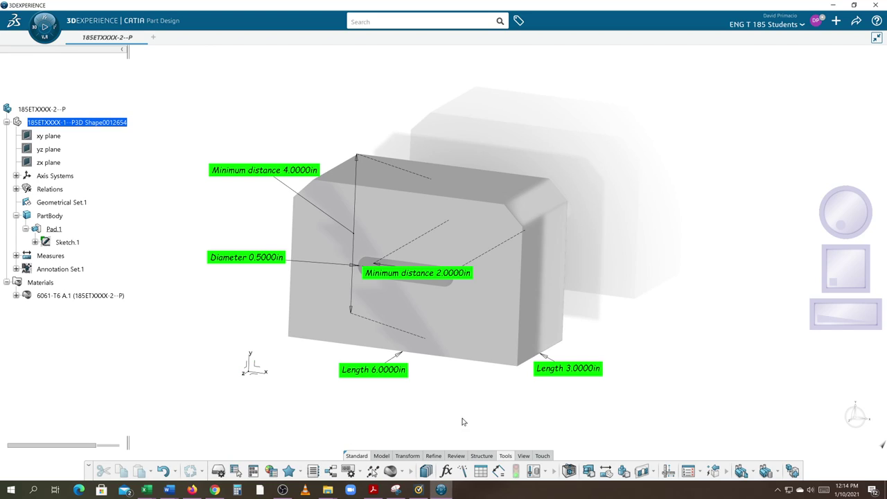
Measure between the plate's short side face and the adjoining chamfer's upper edge, place the label above the chamfer, and keep the measure
{"action": "middle_click_drag", "start_coordinate": [478, 414], "coordinate": [488, 407]}
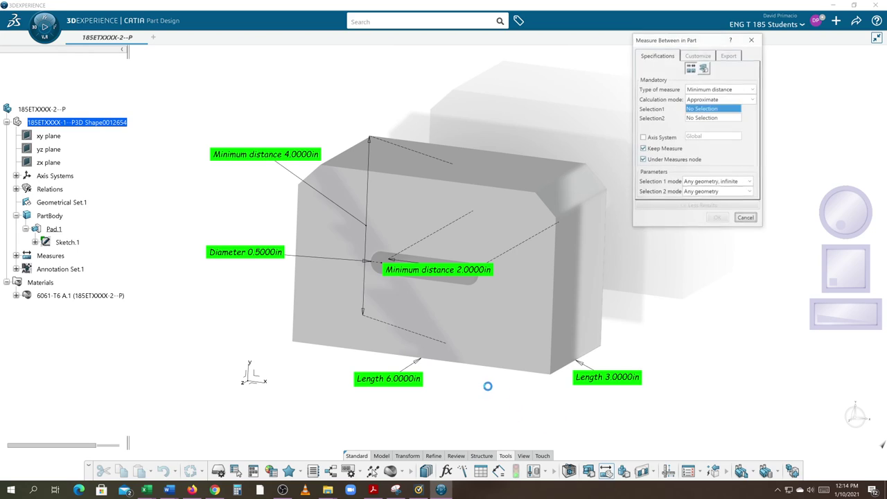
{"action": "middle_click_drag", "start_coordinate": [480, 386], "coordinate": [443, 399]}
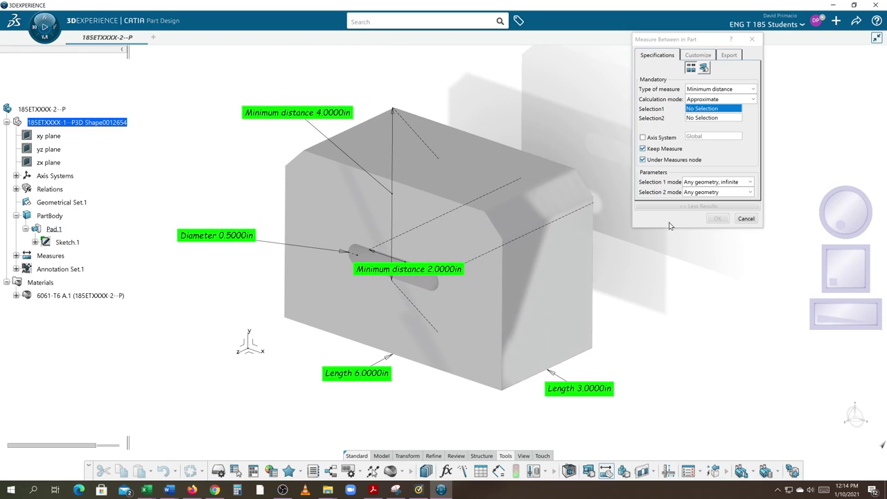
{"action": "left_click", "coordinate": [561, 280]}
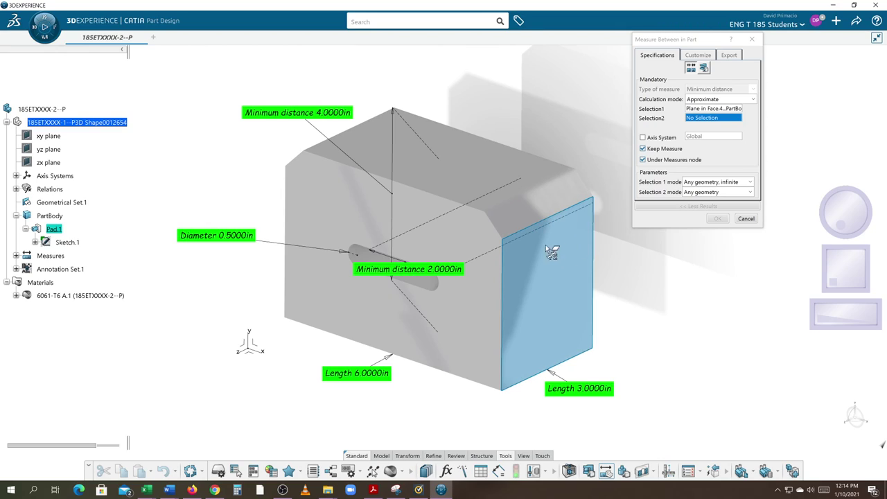
{"action": "left_click", "coordinate": [521, 202]}
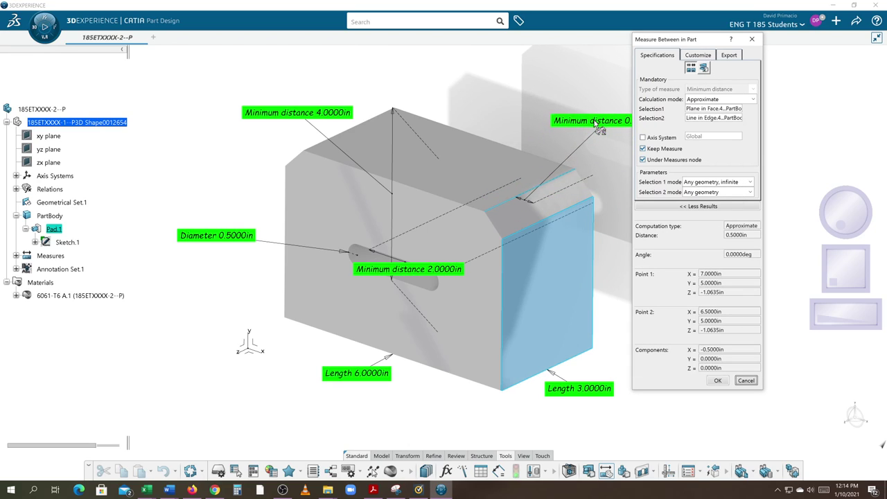
{"action": "left_click", "coordinate": [595, 123]}
{"action": "middle_click_drag", "start_coordinate": [594, 123], "coordinate": [519, 158]}
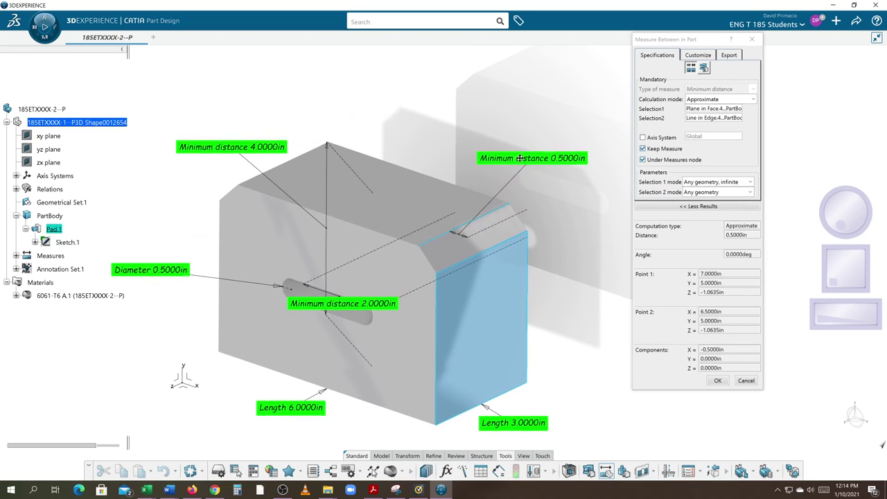
{"action": "left_click_drag", "start_coordinate": [519, 158], "coordinate": [546, 170]}
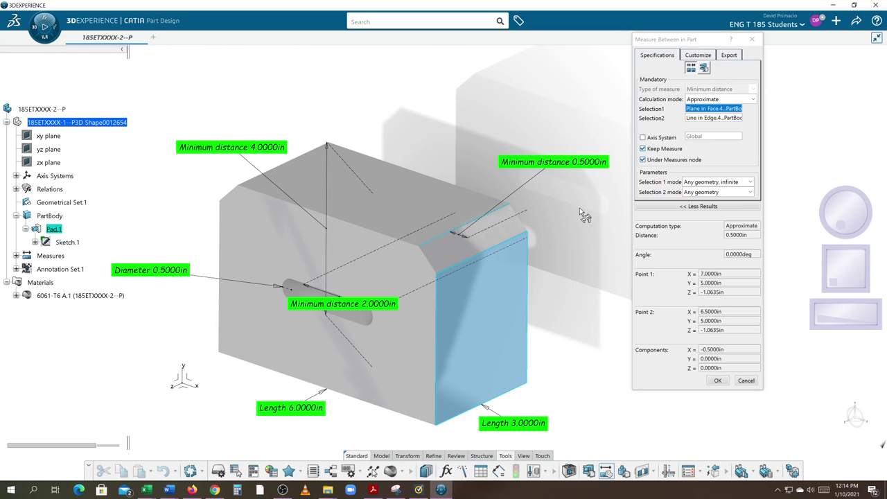
{"action": "left_click", "coordinate": [714, 380]}
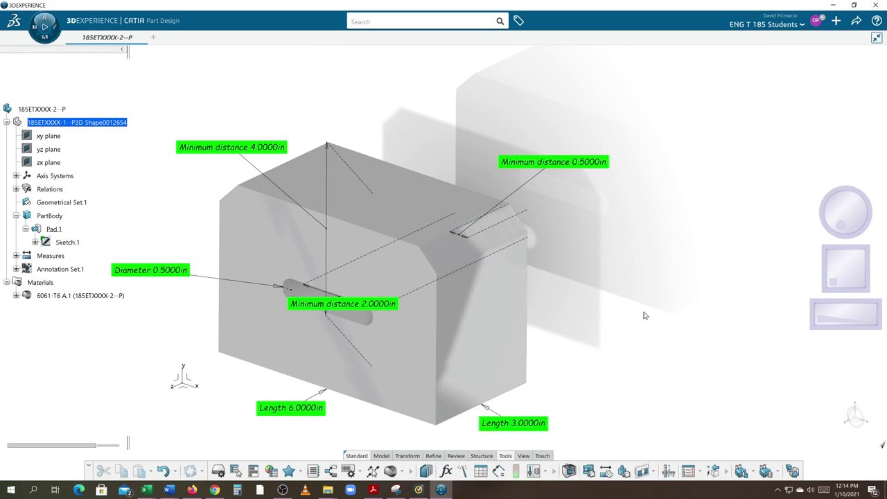
Remove the kept chamfer distance measure and leave the restarted Measure Between command
{"action": "middle_click_drag", "start_coordinate": [644, 315], "coordinate": [673, 291]}
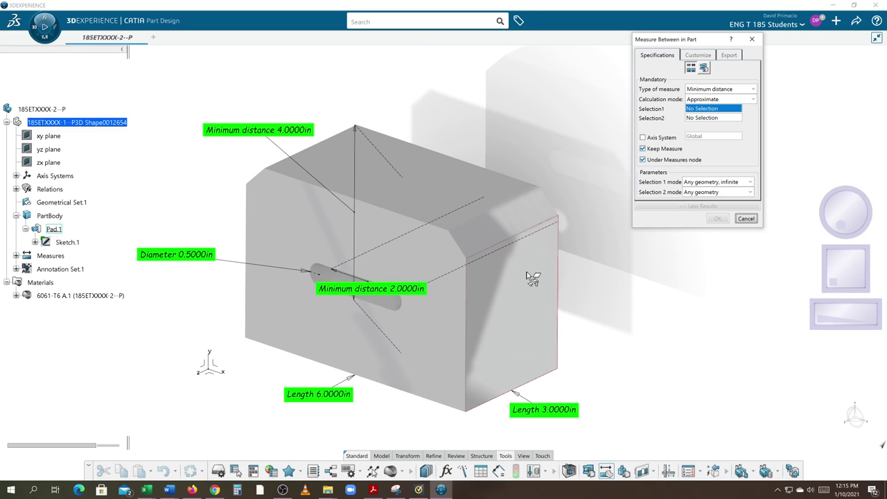
{"action": "mouse_move", "coordinate": [530, 275]}
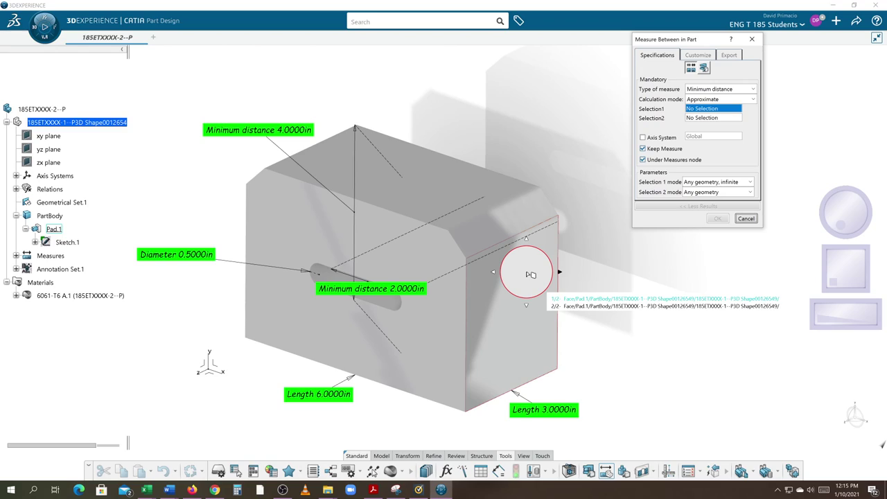
{"action": "left_click", "coordinate": [738, 219]}
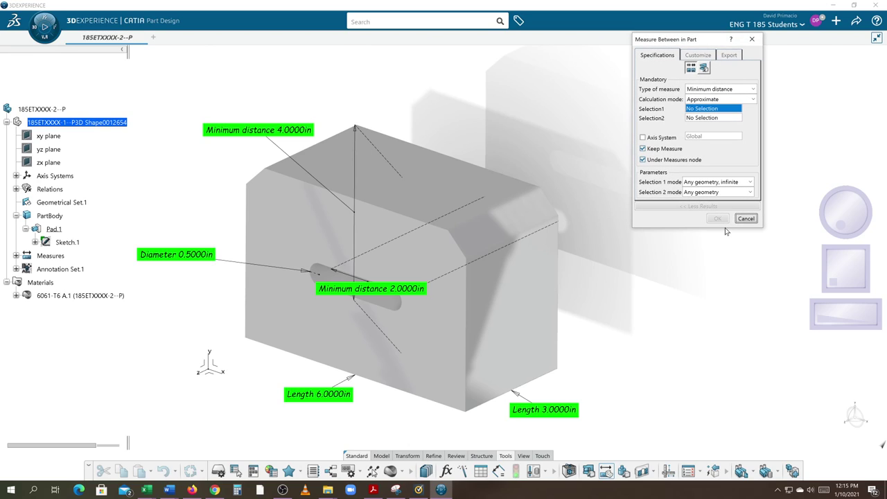
Measure between the plate's short side face and the adjoining chamfer's upper edge again, place the label above the chamfer, and keep the measure
{"action": "left_click", "coordinate": [745, 218]}
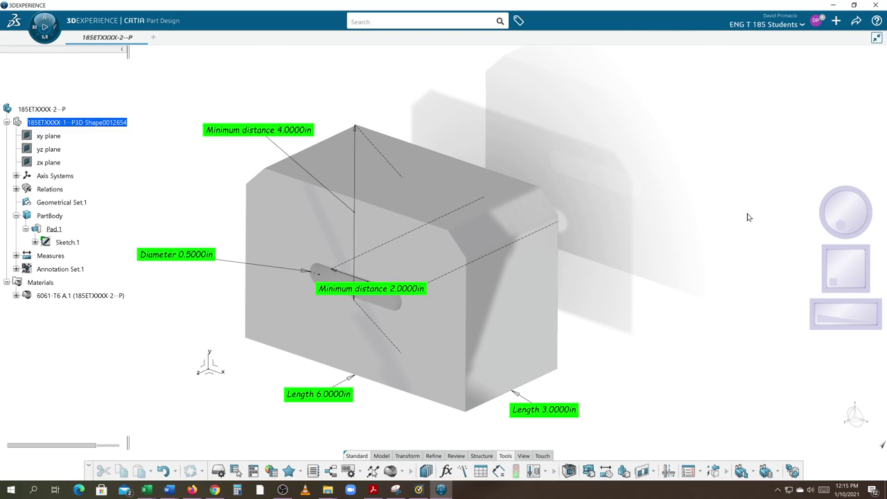
{"action": "left_click", "coordinate": [605, 471]}
{"action": "left_click", "coordinate": [546, 316]}
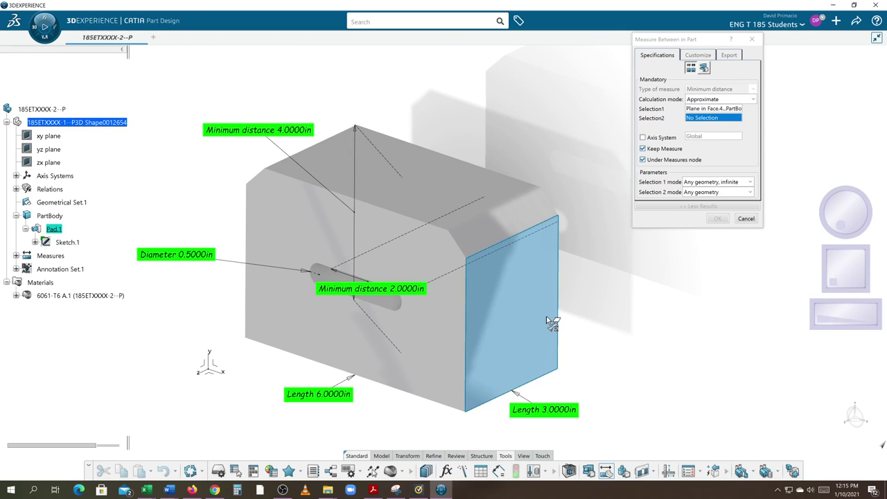
{"action": "left_click", "coordinate": [507, 204]}
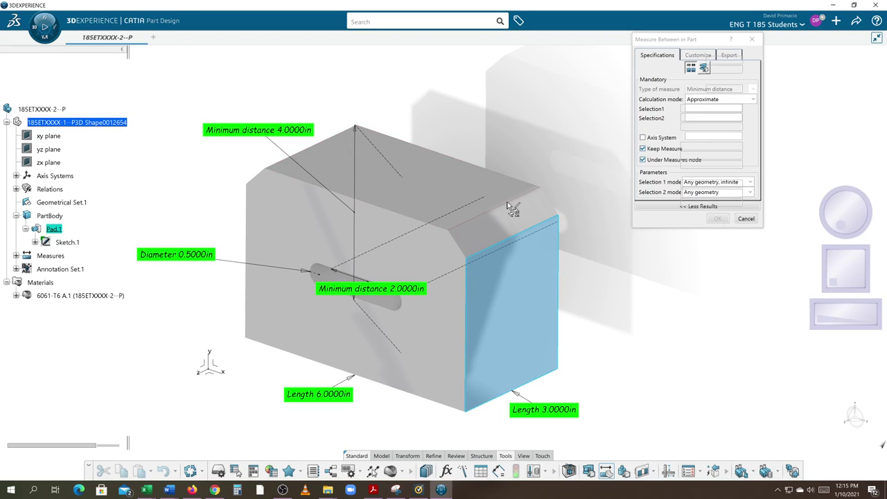
{"action": "left_click_drag", "start_coordinate": [569, 187], "coordinate": [571, 140]}
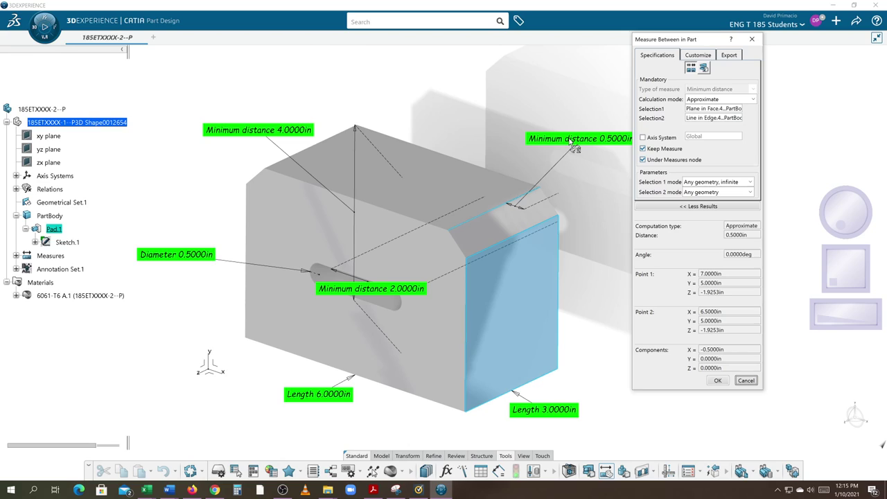
{"action": "left_click", "coordinate": [717, 380]}
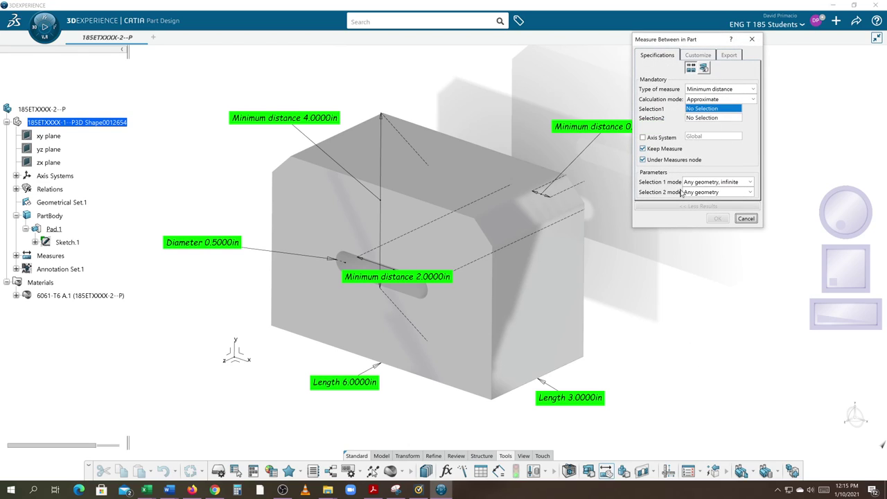
Measure between the short side face and the chamfer face, display the angle instead of the distance, place its label beside the chamfer, and keep it
{"action": "left_click", "coordinate": [546, 264]}
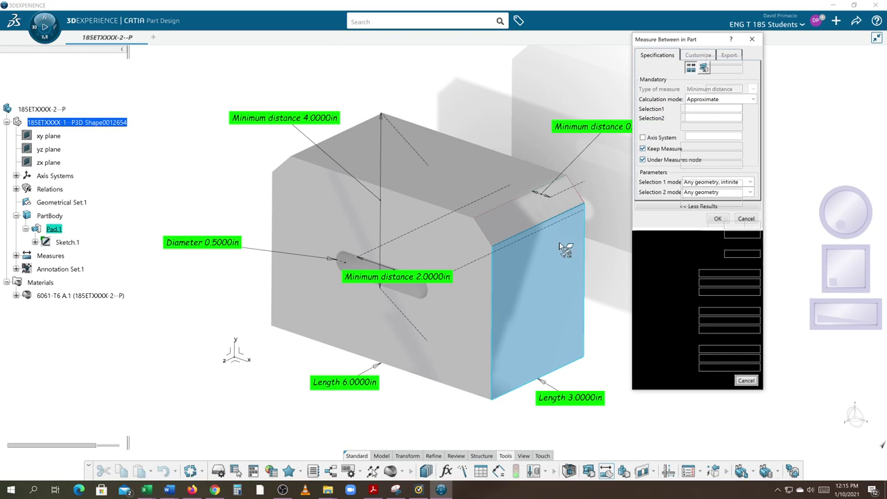
{"action": "middle_click_drag", "start_coordinate": [551, 258], "coordinate": [521, 235]}
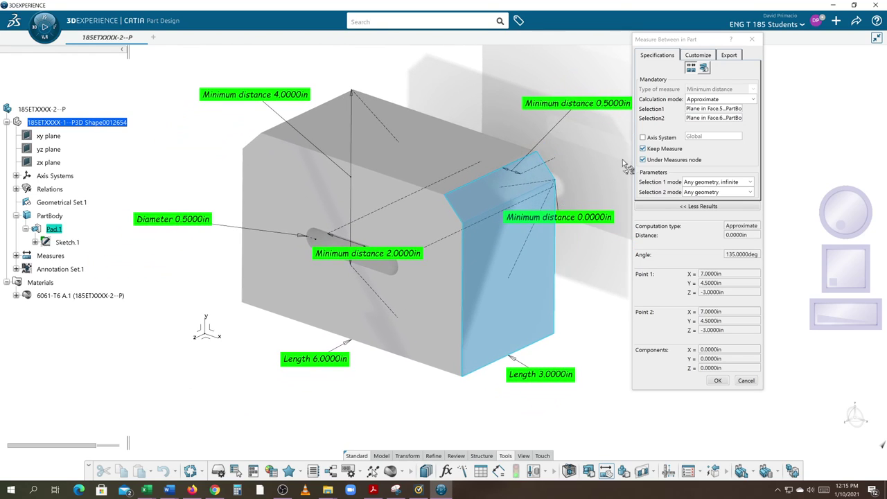
{"action": "left_click", "coordinate": [698, 56]}
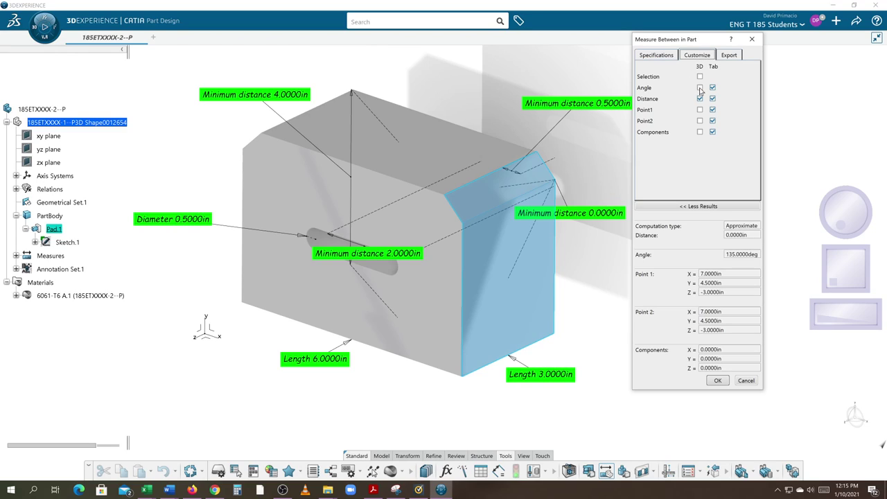
{"action": "left_click", "coordinate": [700, 88]}
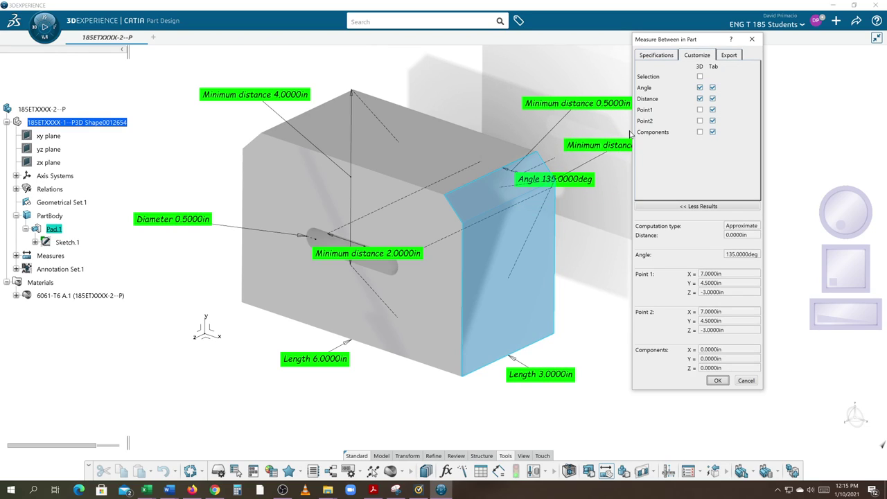
{"action": "left_click", "coordinate": [700, 99]}
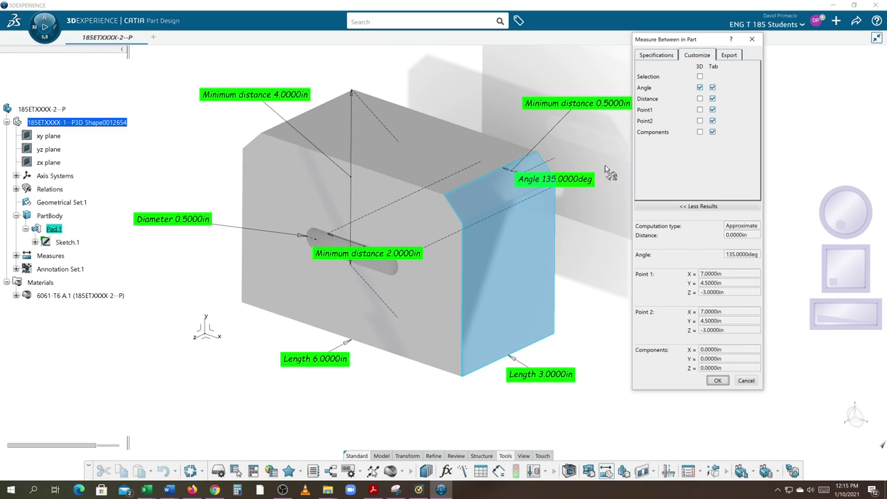
{"action": "left_click_drag", "start_coordinate": [597, 158], "coordinate": [621, 143]}
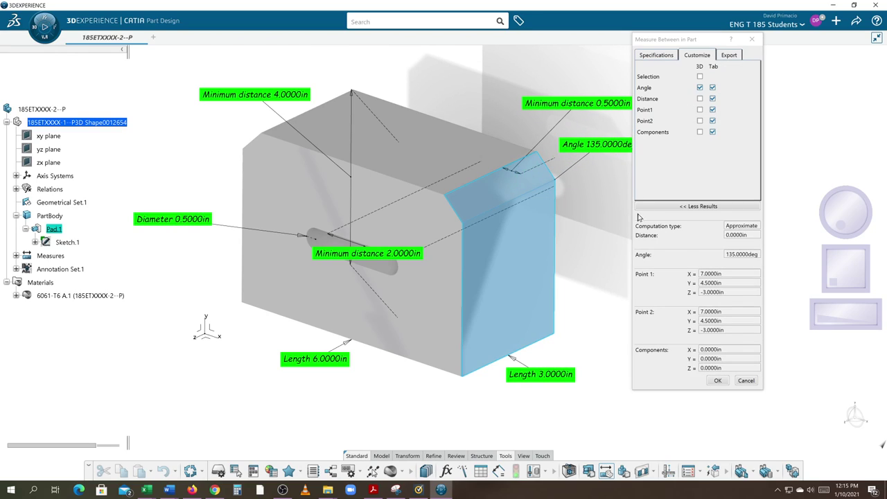
{"action": "left_click", "coordinate": [718, 380]}
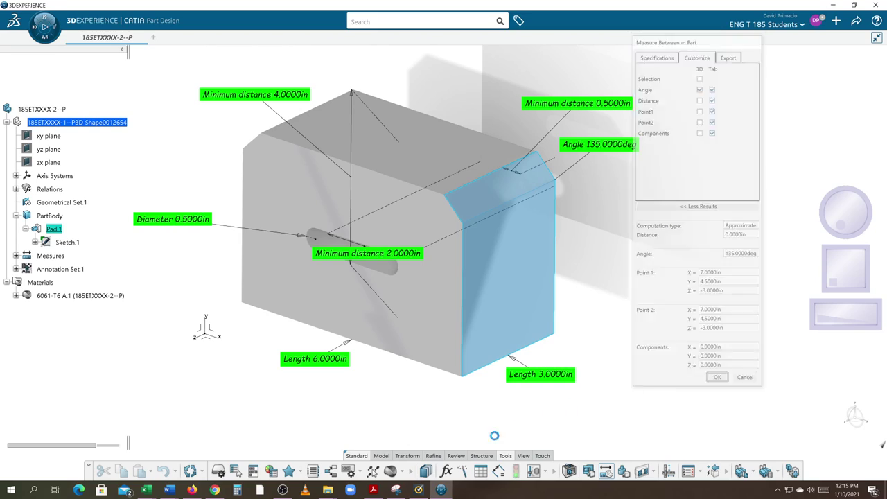
{"action": "left_click", "coordinate": [283, 489]}
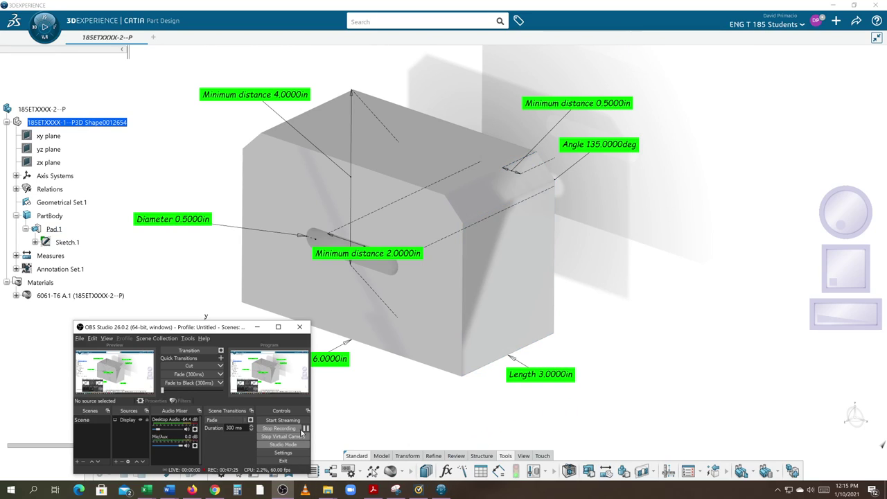
{"action": "left_click", "coordinate": [305, 429]}
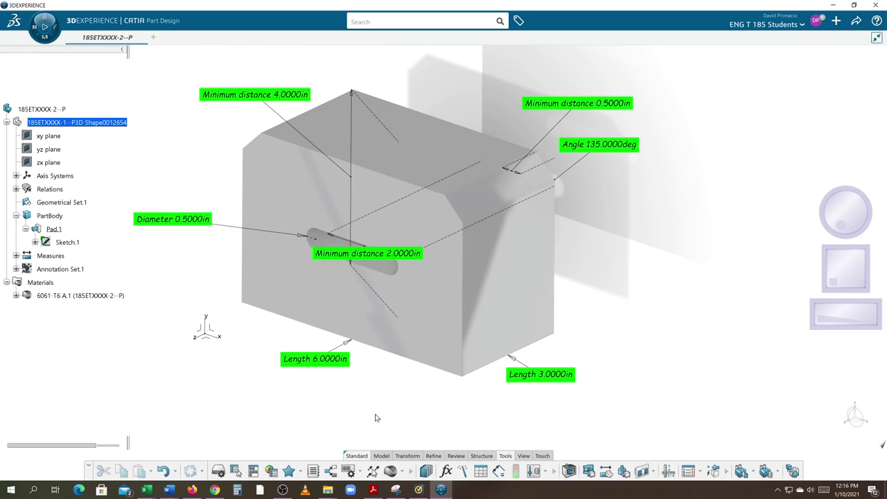
Try to measure the distance between the plate's bottom face and the circular edge of the slot's left end
{"action": "mouse_move", "coordinate": [431, 409]}
{"action": "middle_mouse_down"}
{"action": "mouse_move", "coordinate": [396, 398]}
{"action": "mouse_move", "coordinate": [463, 339]}
{"action": "mouse_move", "coordinate": [439, 413]}
{"action": "middle_mouse_up"}
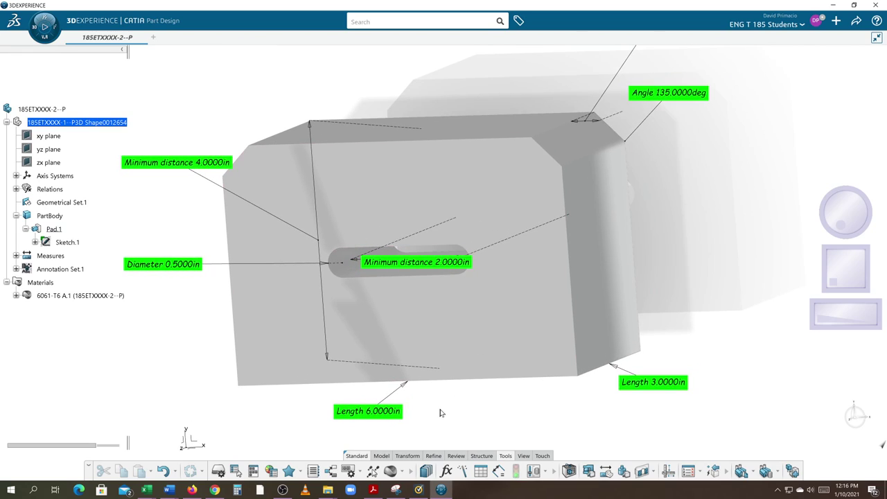
{"action": "left_click", "coordinate": [605, 471]}
{"action": "middle_click_drag", "start_coordinate": [284, 428], "coordinate": [294, 385]}
{"action": "left_click", "coordinate": [296, 377]}
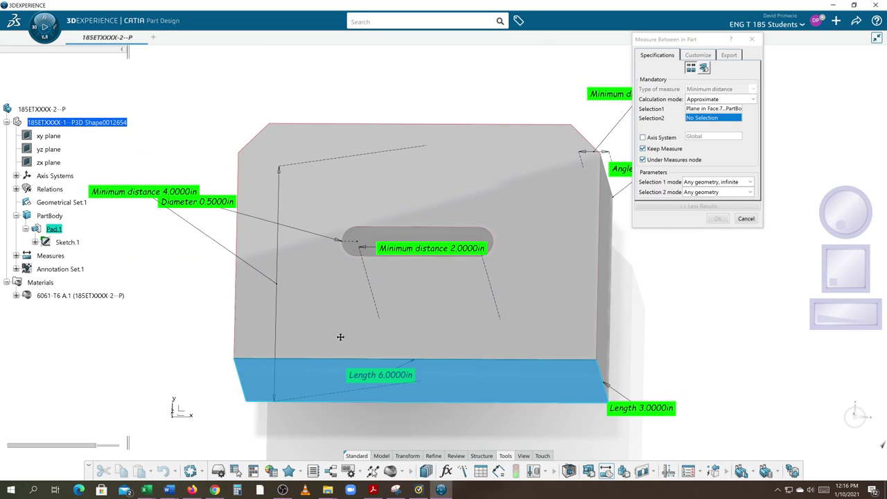
{"action": "middle_click_drag", "start_coordinate": [340, 336], "coordinate": [323, 352]}
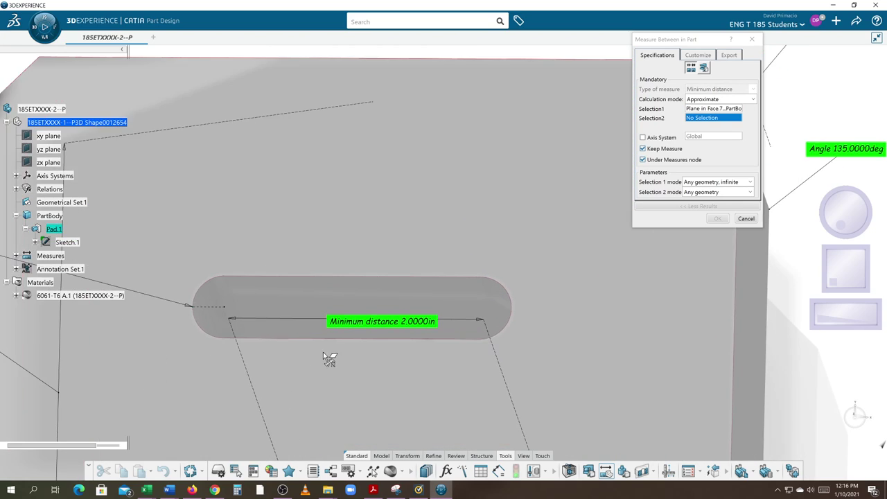
{"action": "left_click", "coordinate": [203, 331]}
{"action": "middle_click_drag", "start_coordinate": [188, 357], "coordinate": [360, 376]}
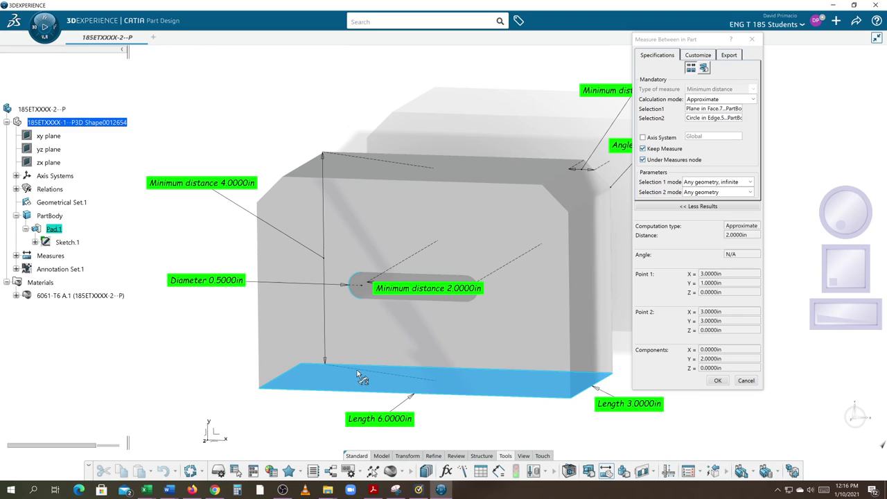
{"action": "left_click", "coordinate": [720, 383]}
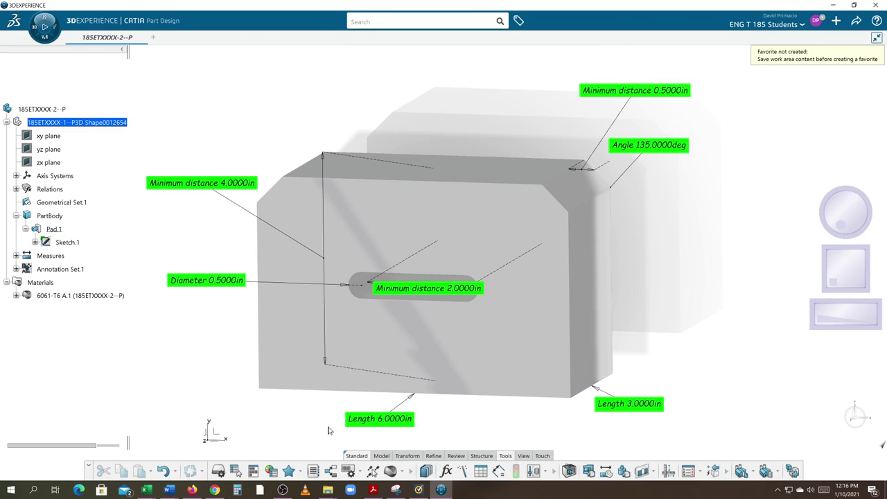
Measure between the axis of the slot's left end and the plate's bottom face
{"action": "middle_click_drag", "start_coordinate": [317, 421], "coordinate": [320, 416]}
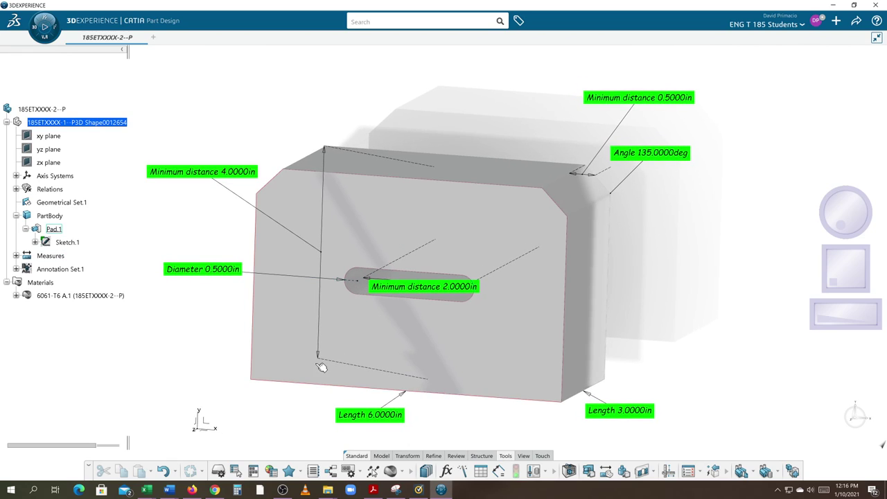
{"action": "middle_click_drag", "start_coordinate": [317, 362], "coordinate": [319, 303]}
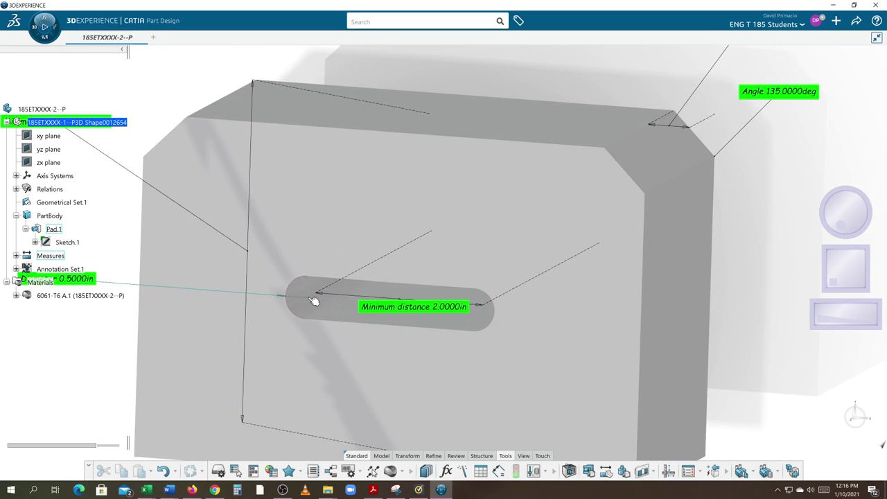
{"action": "left_click", "coordinate": [606, 471]}
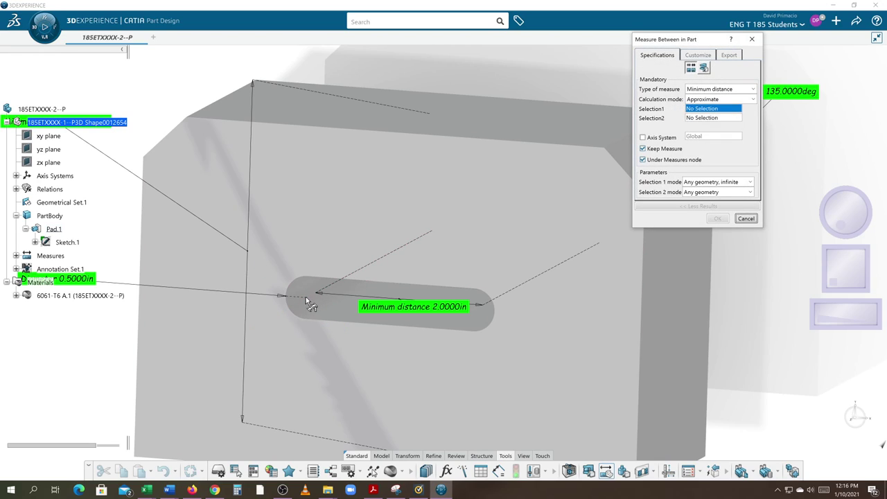
{"action": "mouse_move", "coordinate": [306, 298]}
{"action": "left_click", "coordinate": [303, 294]}
{"action": "middle_click_drag", "start_coordinate": [271, 368], "coordinate": [262, 338]}
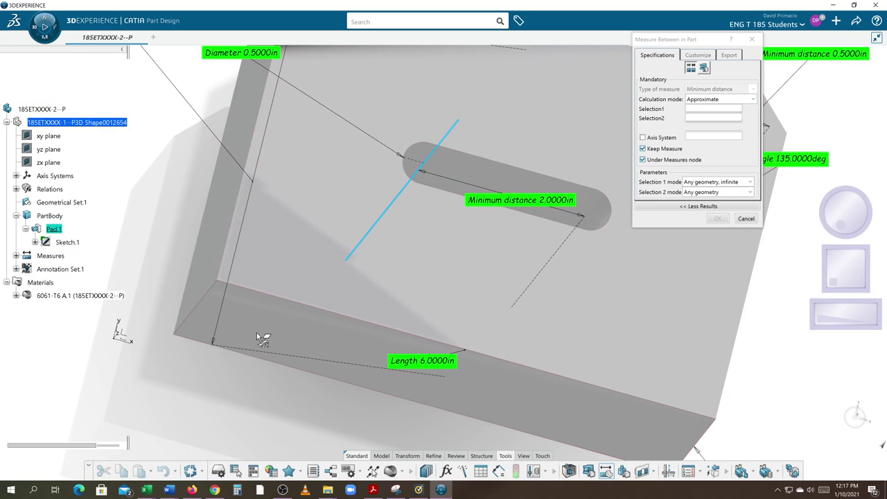
{"action": "left_click", "coordinate": [256, 332]}
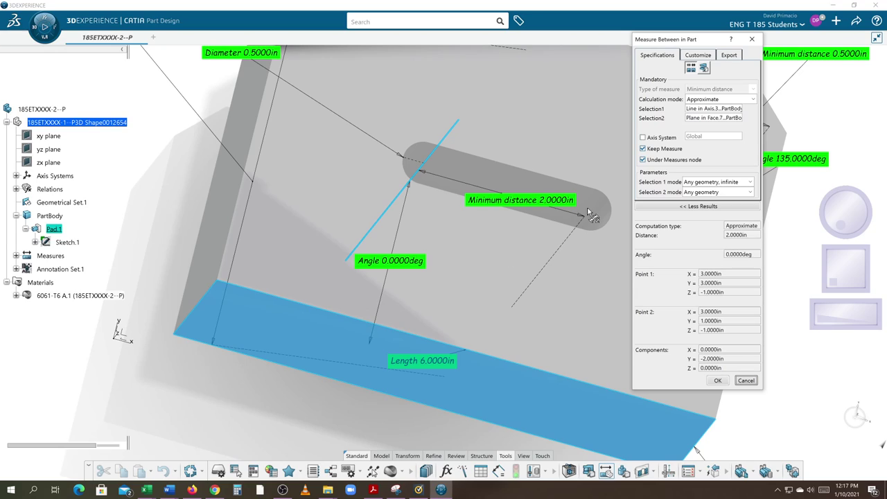
Display the distance instead of the angle for the slot-to-bottom measure, place its label clear of the plate's left side, and keep the measure
{"action": "left_click", "coordinate": [701, 55]}
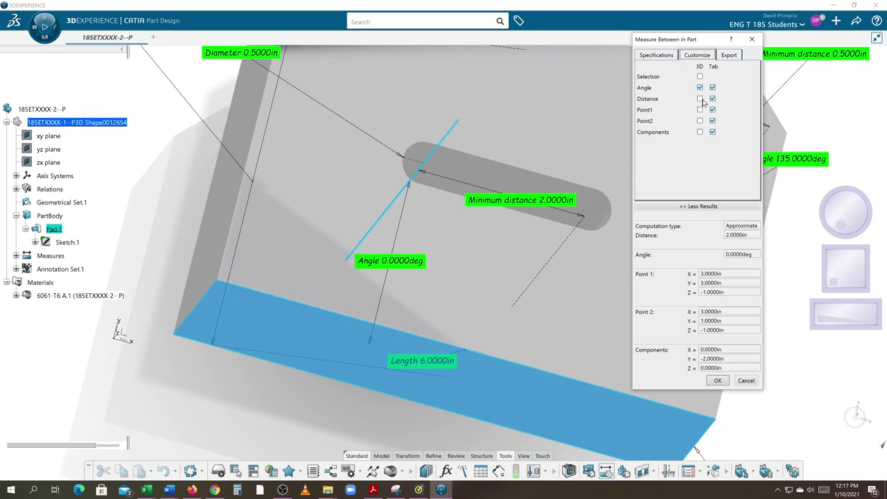
{"action": "left_click", "coordinate": [700, 99]}
{"action": "left_click", "coordinate": [700, 87]}
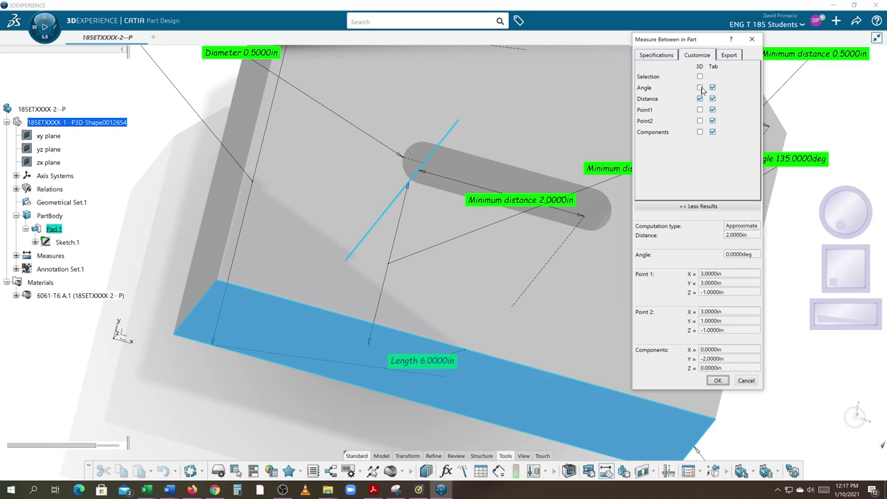
{"action": "left_click_drag", "start_coordinate": [603, 169], "coordinate": [409, 236]}
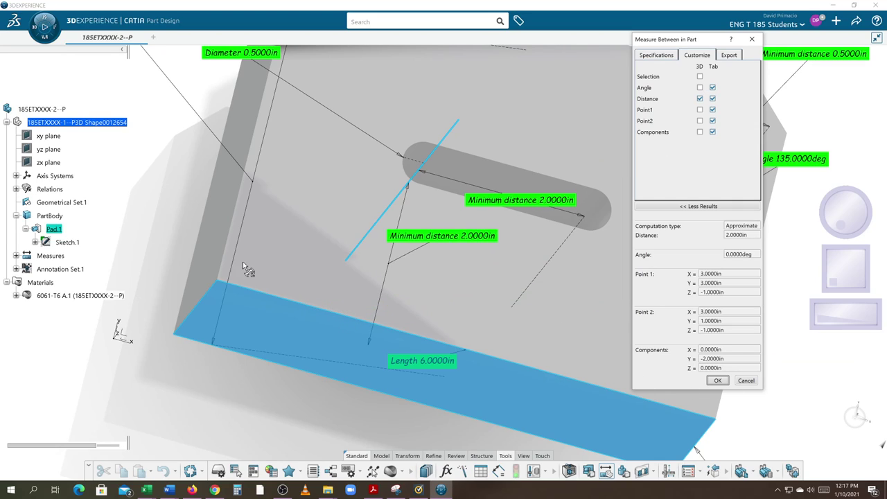
{"action": "left_click_drag", "start_coordinate": [243, 261], "coordinate": [192, 197]}
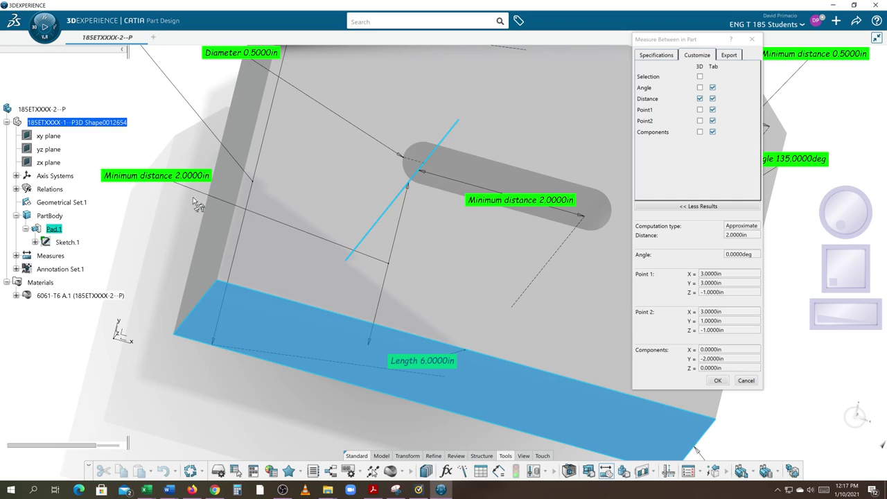
{"action": "left_click", "coordinate": [567, 336]}
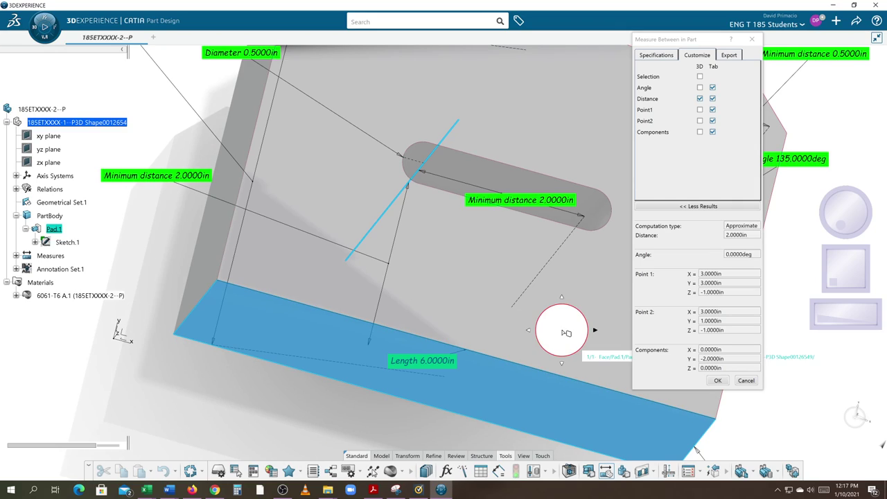
{"action": "left_click", "coordinate": [718, 380]}
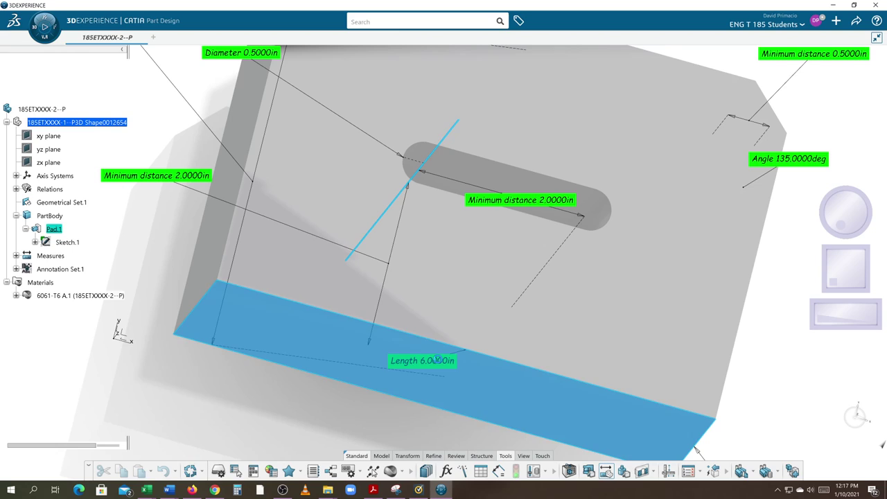
Measure the minimum distance between the axis of the slot's left end and the plate's left side face
{"action": "middle_click_drag", "start_coordinate": [368, 301], "coordinate": [304, 374]}
{"action": "middle_click_drag", "start_coordinate": [329, 317], "coordinate": [542, 370]}
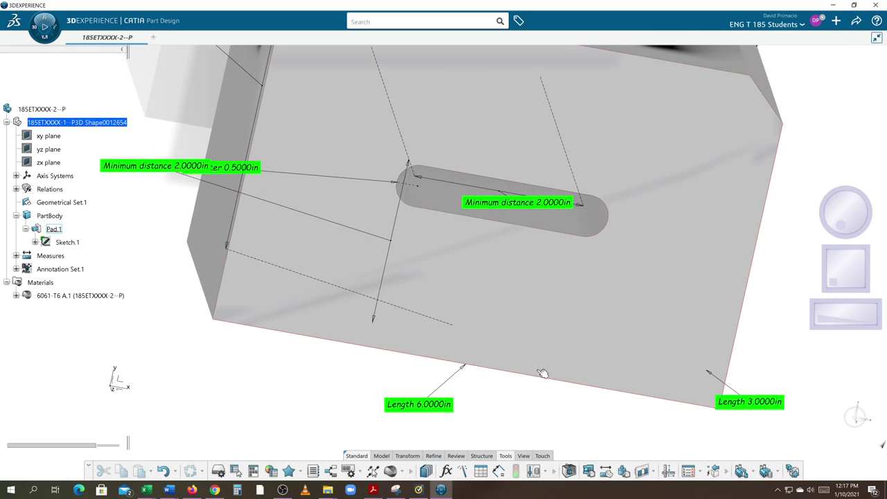
{"action": "left_click", "coordinate": [609, 477]}
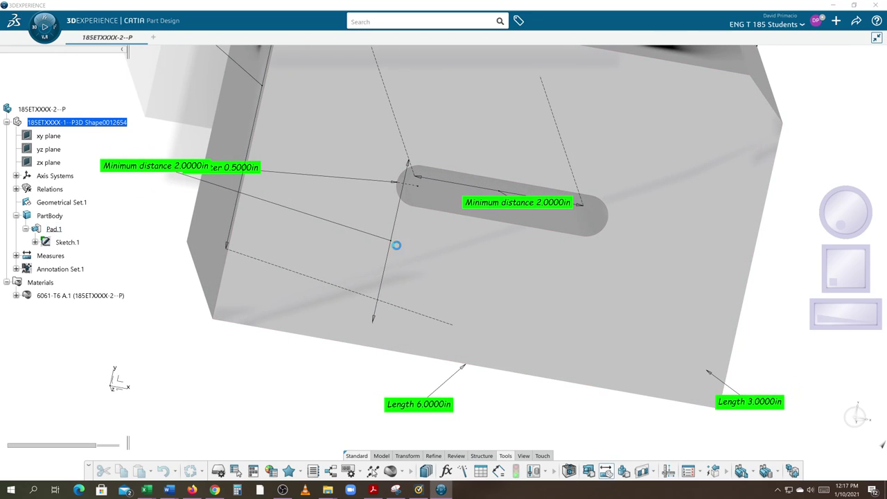
{"action": "middle_click_drag", "start_coordinate": [433, 252], "coordinate": [396, 233]}
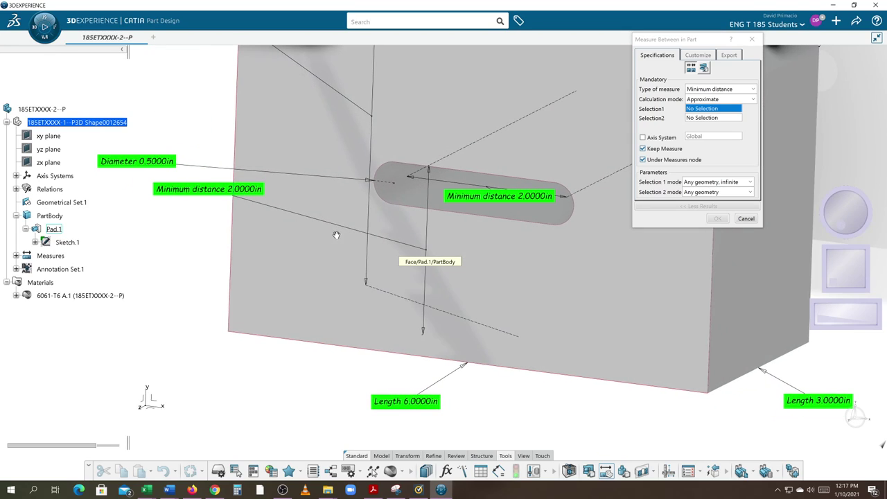
{"action": "left_click", "coordinate": [400, 178]}
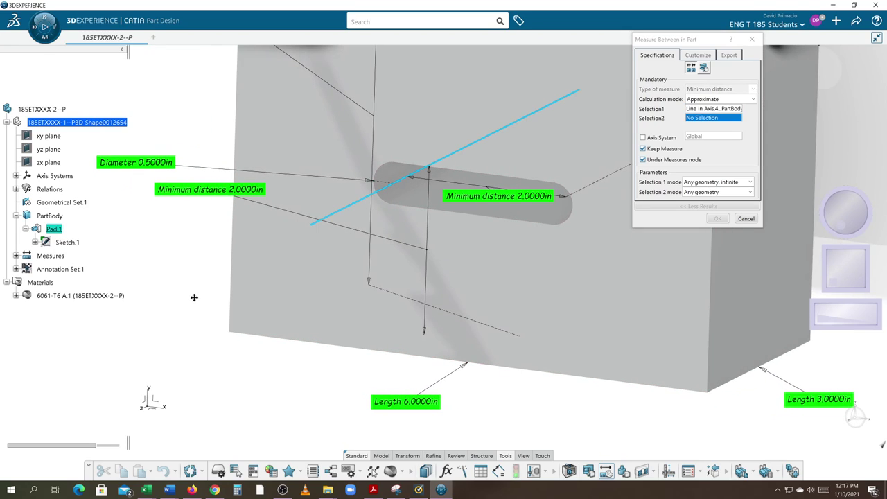
{"action": "middle_click_drag", "start_coordinate": [192, 296], "coordinate": [54, 331]}
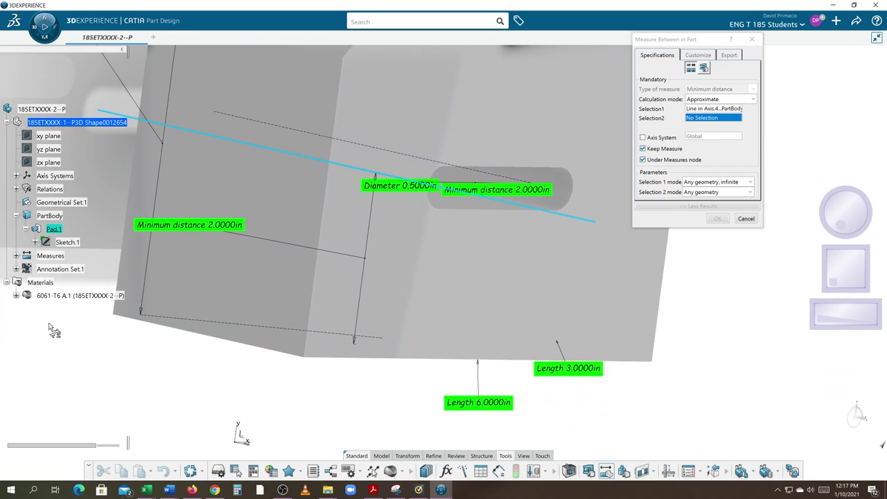
{"action": "left_click", "coordinate": [204, 291]}
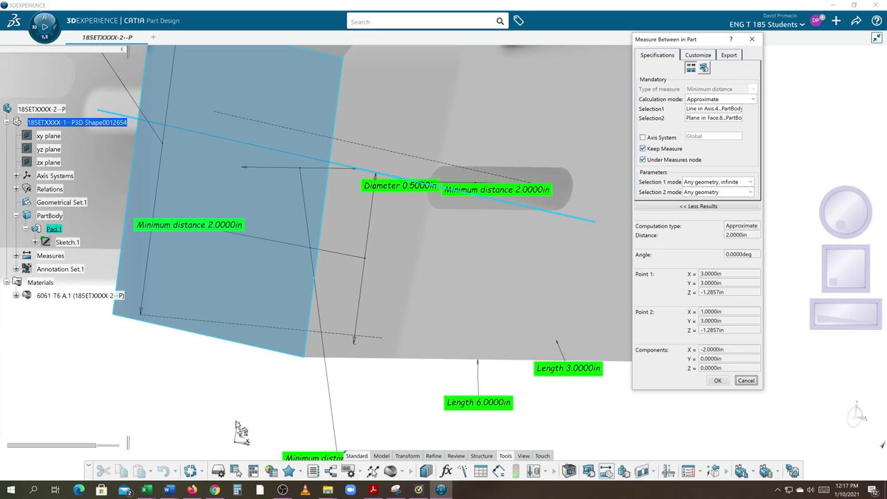
Place the label of the slot-to-side distance next to its dimension line and keep the measure
{"action": "left_click", "coordinate": [286, 173]}
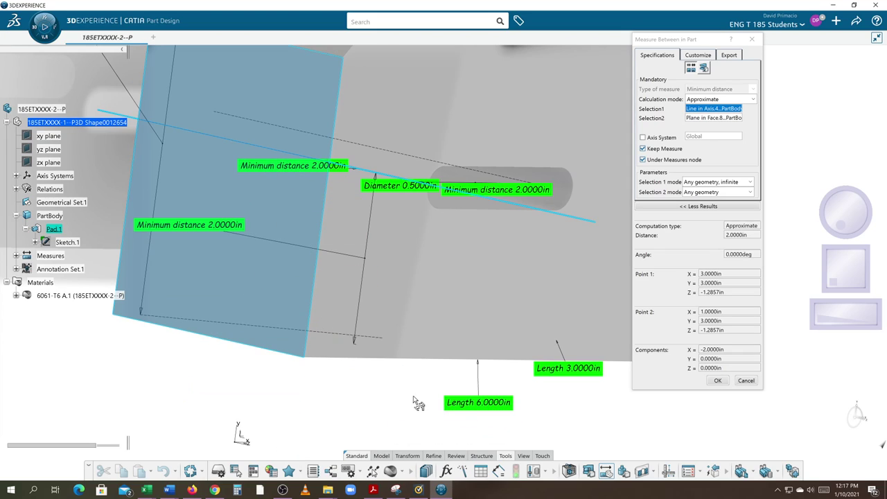
{"action": "middle_click_drag", "start_coordinate": [416, 404], "coordinate": [396, 415]}
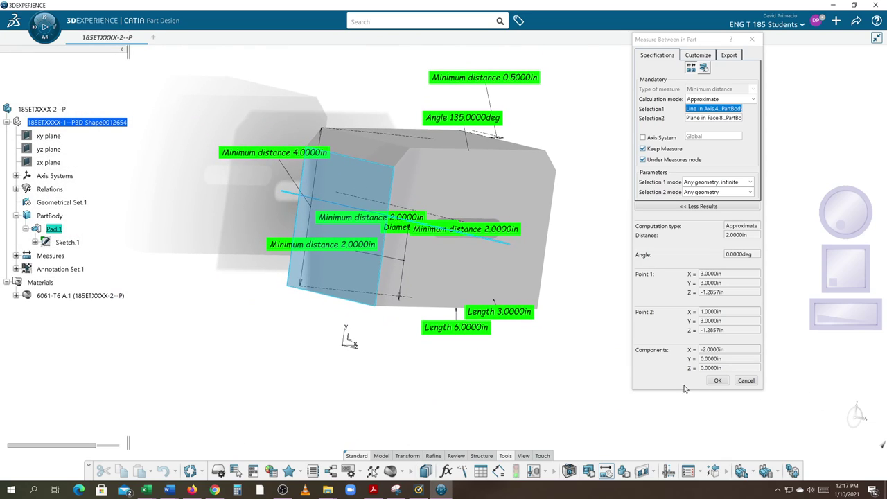
{"action": "left_click", "coordinate": [704, 392]}
{"action": "key", "text": "Return"}
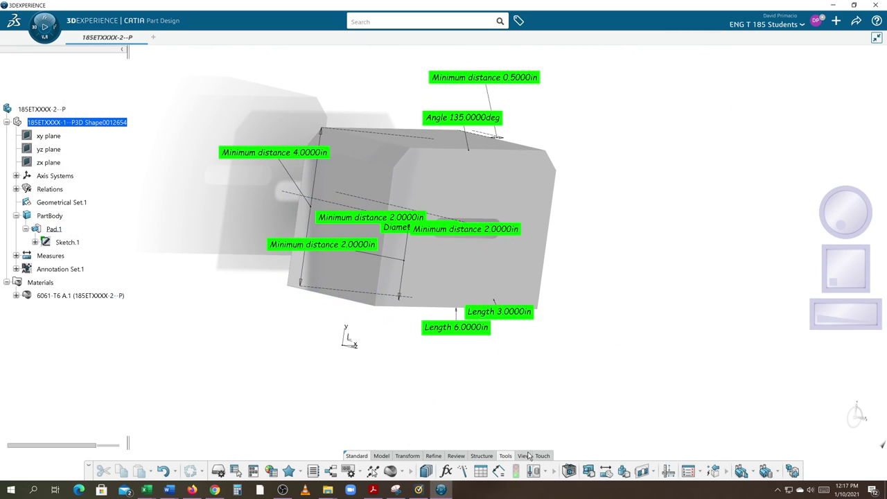
Apply the saved ENG ISO VIEW to the plate and bring all its measures into view
{"action": "left_click", "coordinate": [524, 456]}
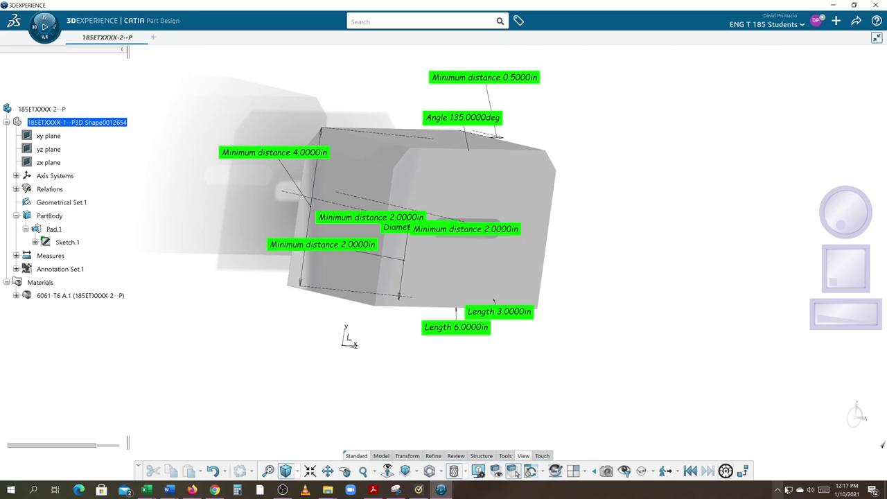
{"action": "left_click", "coordinate": [607, 472]}
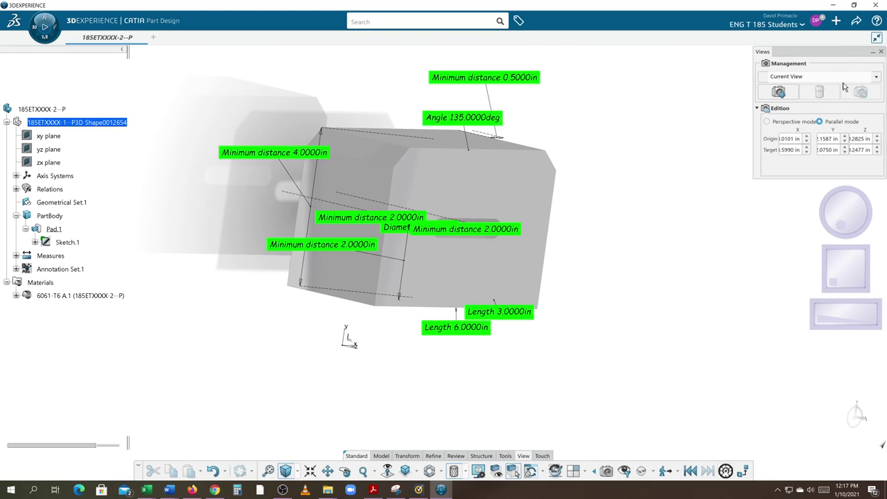
{"action": "left_click", "coordinate": [876, 77]}
{"action": "left_click", "coordinate": [788, 100]}
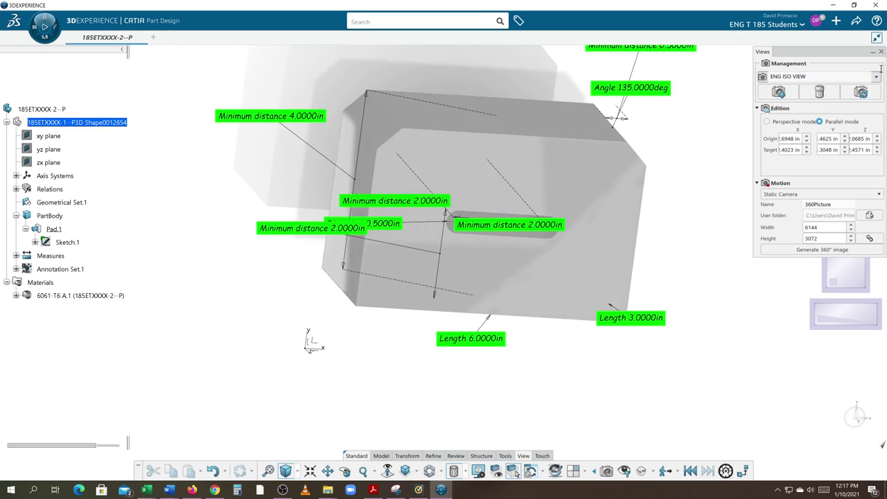
{"action": "left_click", "coordinate": [880, 52]}
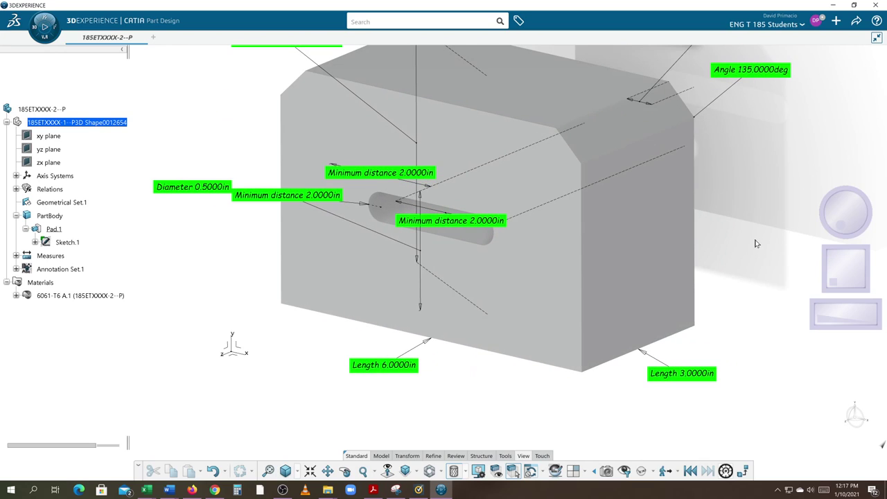
{"action": "middle_click_drag", "start_coordinate": [747, 251], "coordinate": [701, 299]}
{"action": "scroll", "coordinate": [700, 303], "scroll_direction": "down", "scroll_amount": 1}
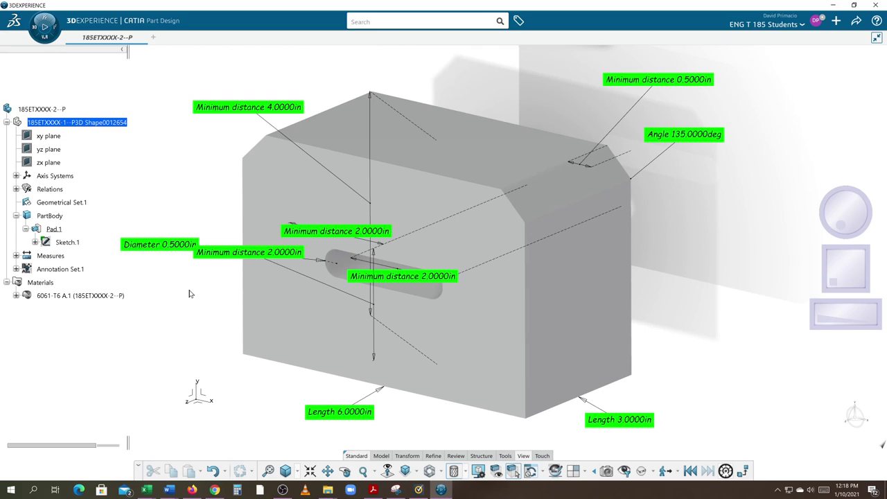
Hide all of the plate's kept measures at once, leaving their tree node collapsed
{"action": "left_click", "coordinate": [16, 256]}
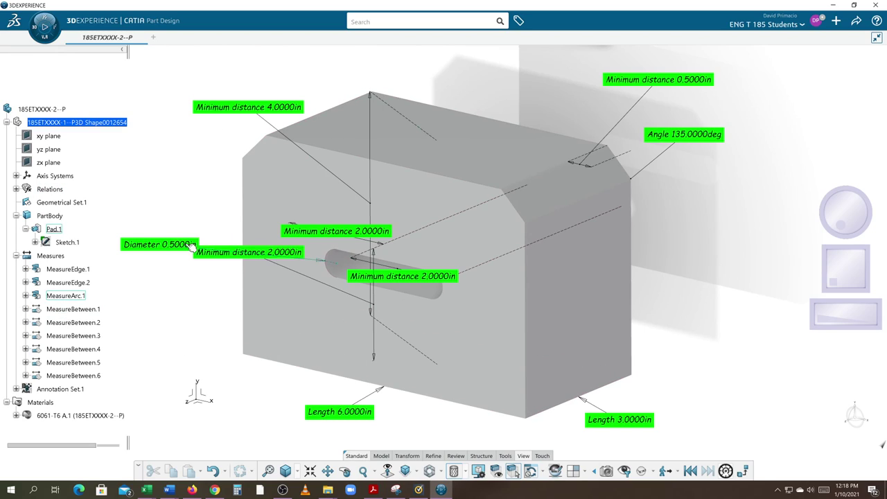
{"action": "right_click", "coordinate": [52, 257]}
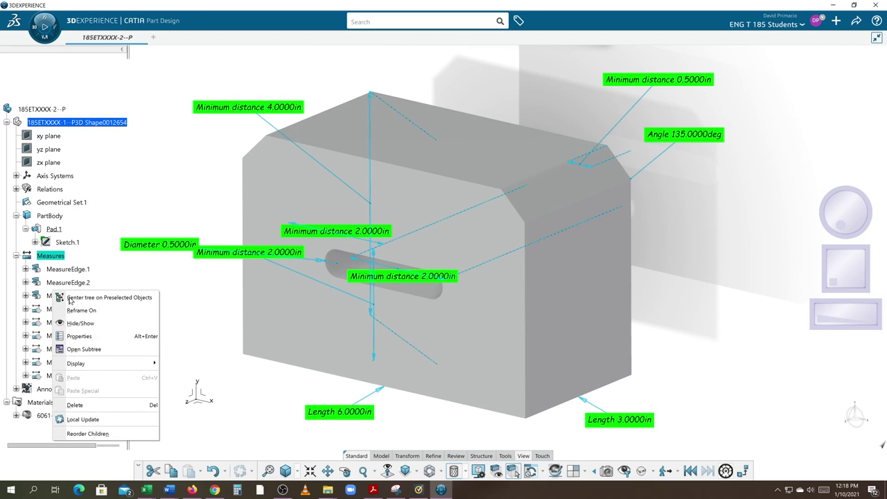
{"action": "left_click", "coordinate": [82, 323]}
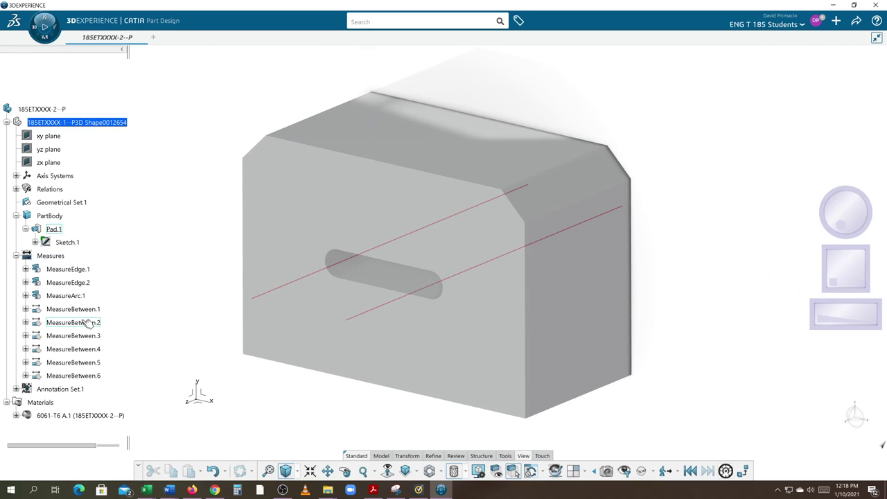
{"action": "left_click", "coordinate": [16, 256]}
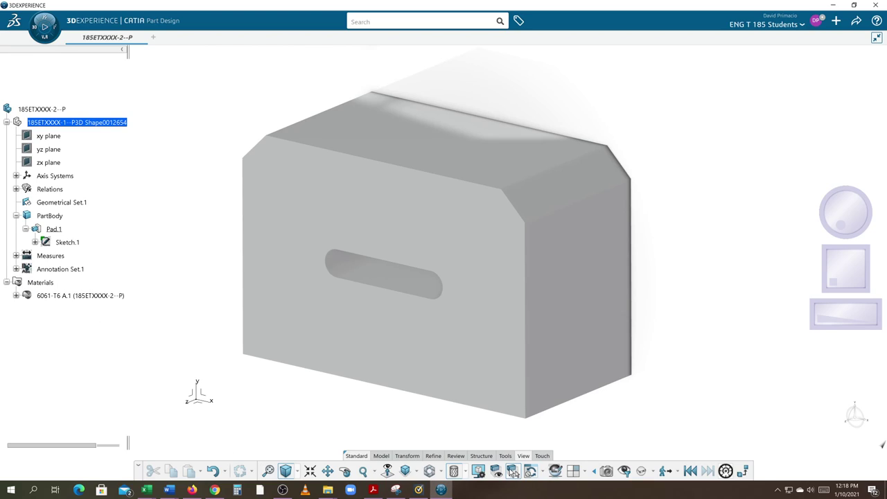
Measure the inertia of the PartBody in Volume mode
{"action": "left_click", "coordinate": [505, 456]}
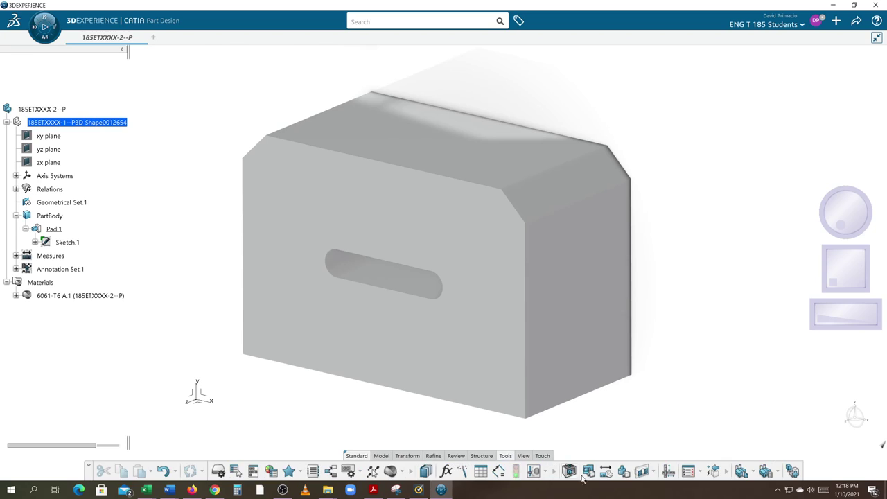
{"action": "left_click", "coordinate": [623, 471]}
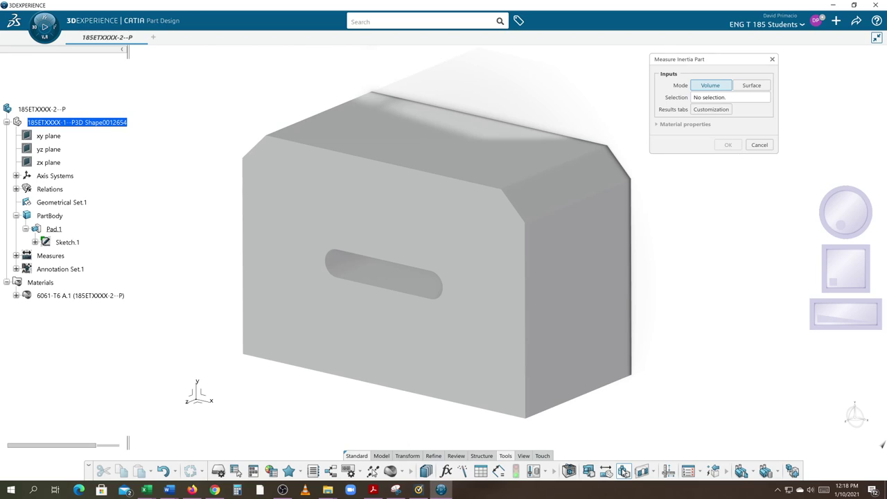
{"action": "left_click", "coordinate": [54, 216]}
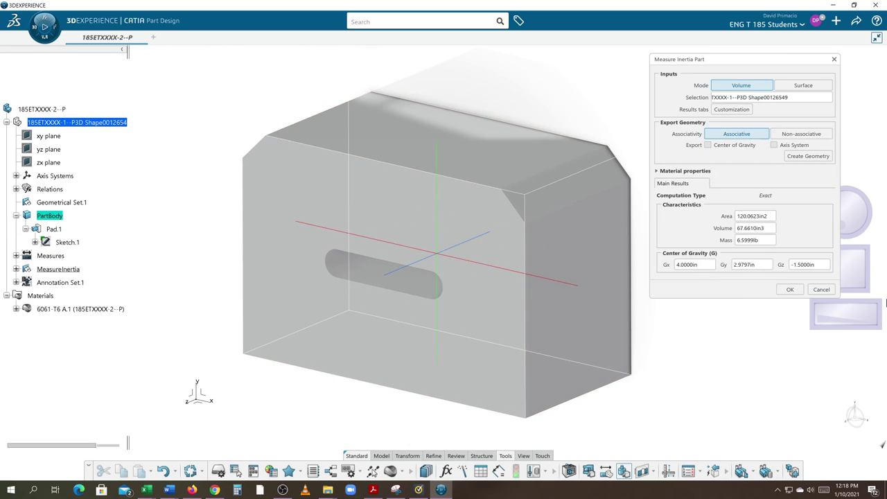
Examine the area, volume, mass, centre of gravity and inertia parameters in the tree, and close the inertia measurement
{"action": "left_click", "coordinate": [17, 269]}
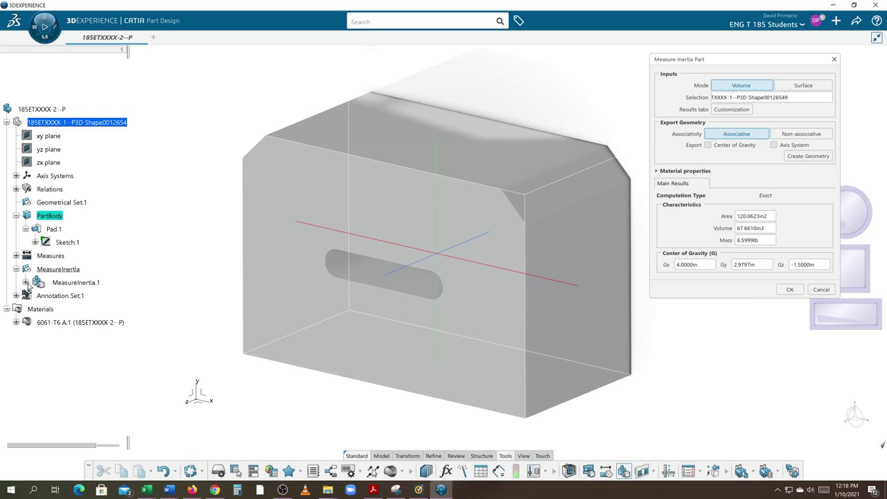
{"action": "left_click", "coordinate": [25, 283]}
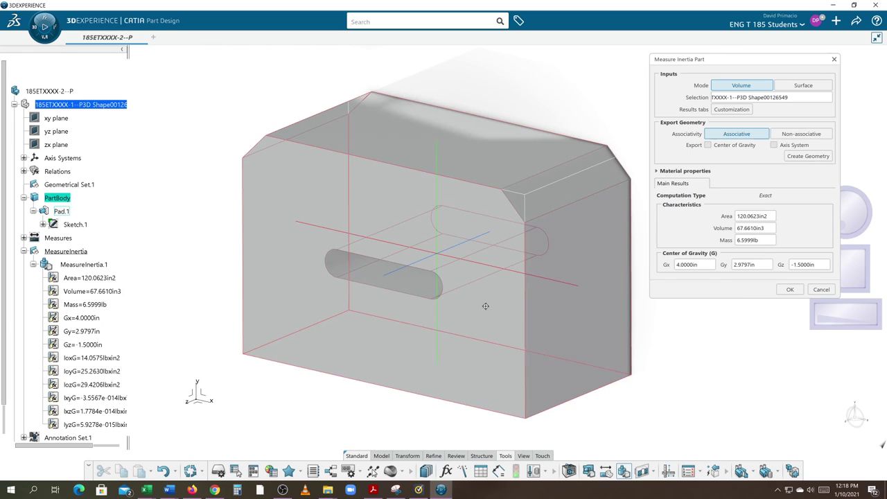
{"action": "middle_click_drag", "start_coordinate": [486, 306], "coordinate": [396, 303]}
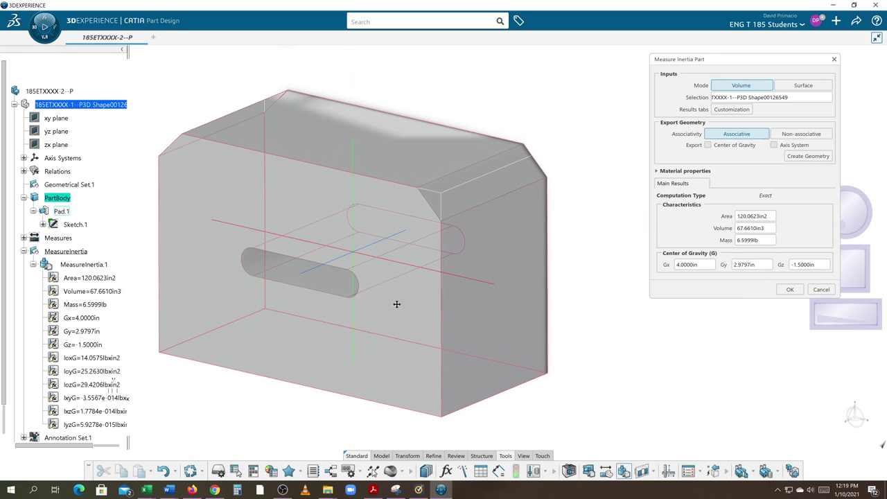
{"action": "left_click_drag", "start_coordinate": [730, 64], "coordinate": [644, 154]}
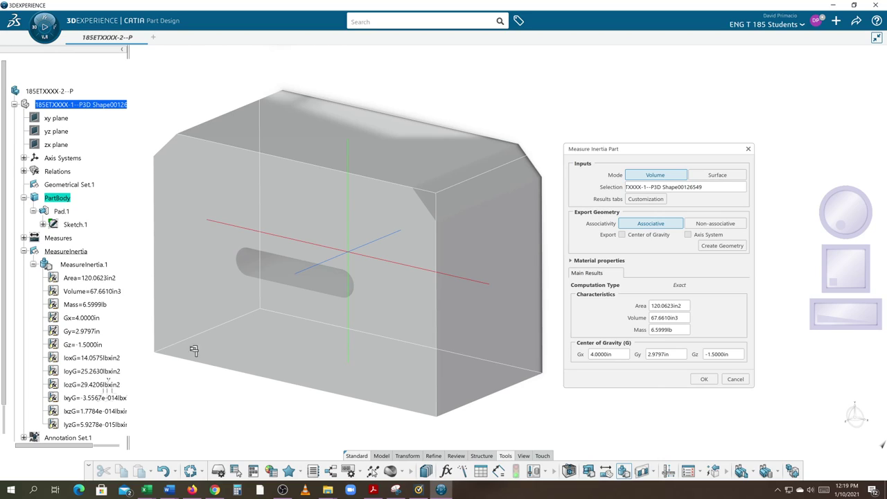
{"action": "left_click", "coordinate": [733, 378]}
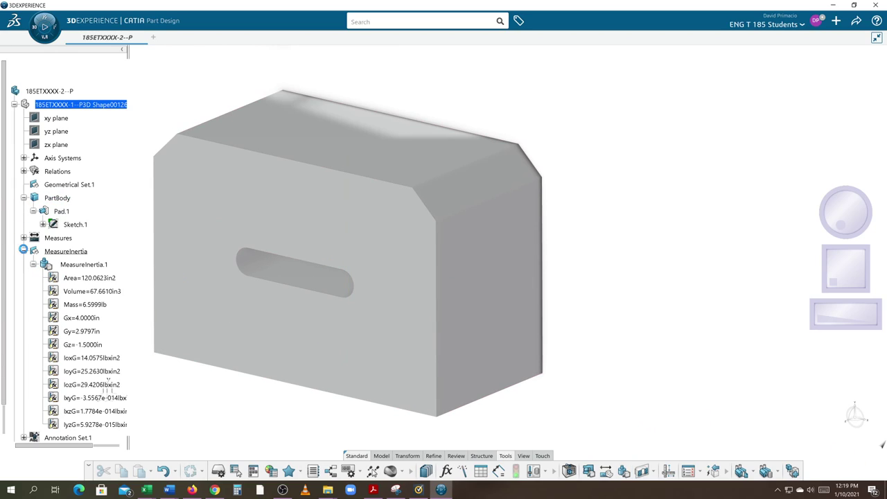
{"action": "left_click", "coordinate": [24, 250]}
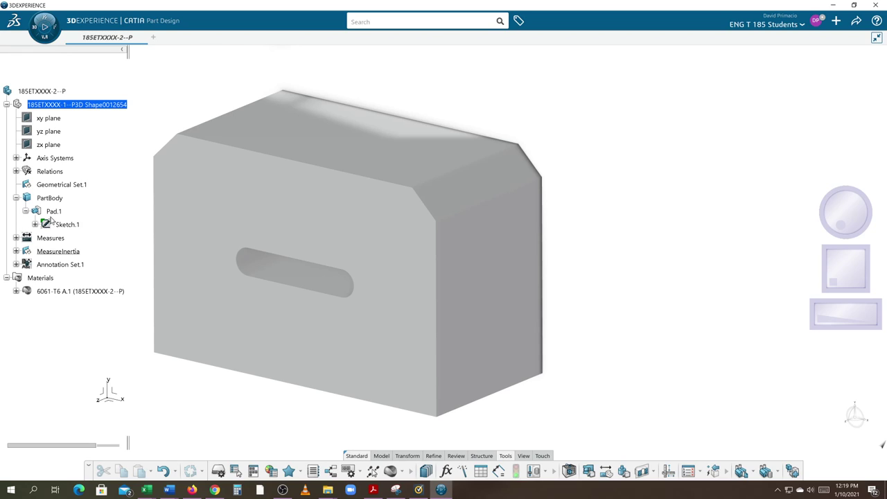
{"action": "middle_click_drag", "start_coordinate": [198, 317], "coordinate": [339, 307]}
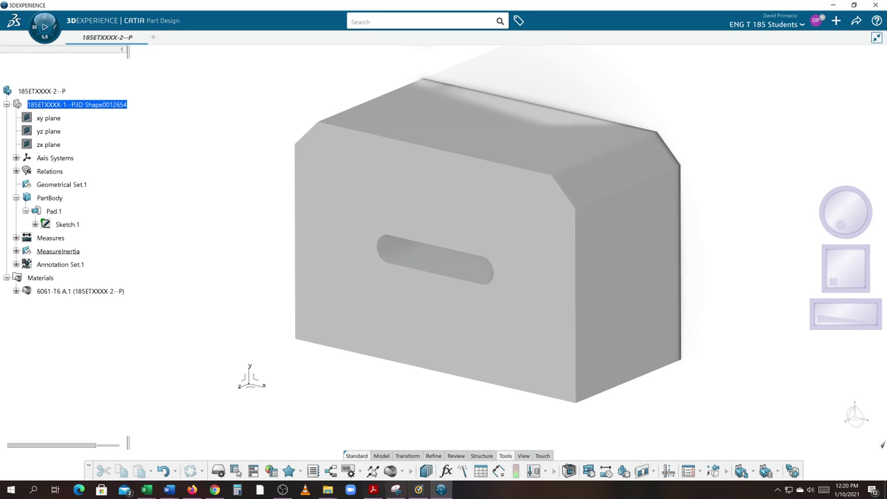
{"action": "left_click", "coordinate": [283, 490]}
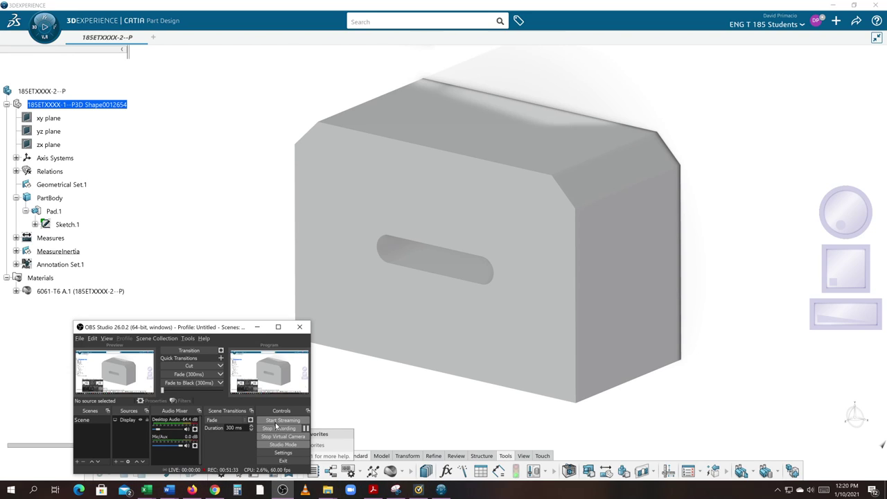